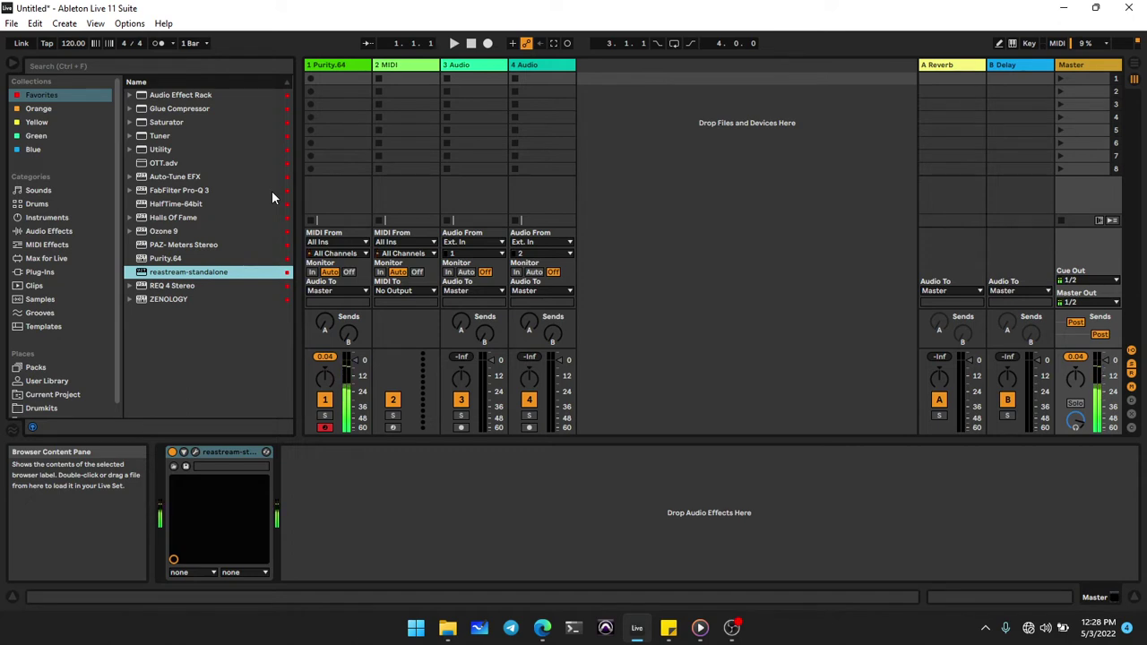
Switch to the Arrangement, capture the just-played MIDI as a clip on the Purity.64 track, and move the loop to start at 1.1.1.
key("Tab")
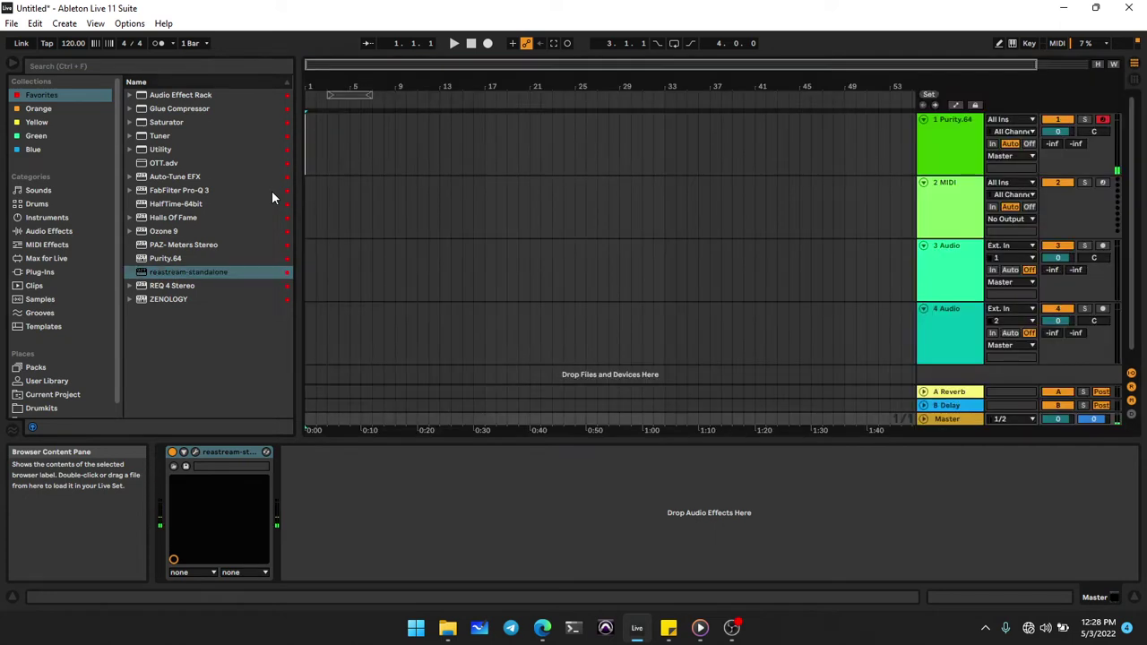
left_click(549, 45)
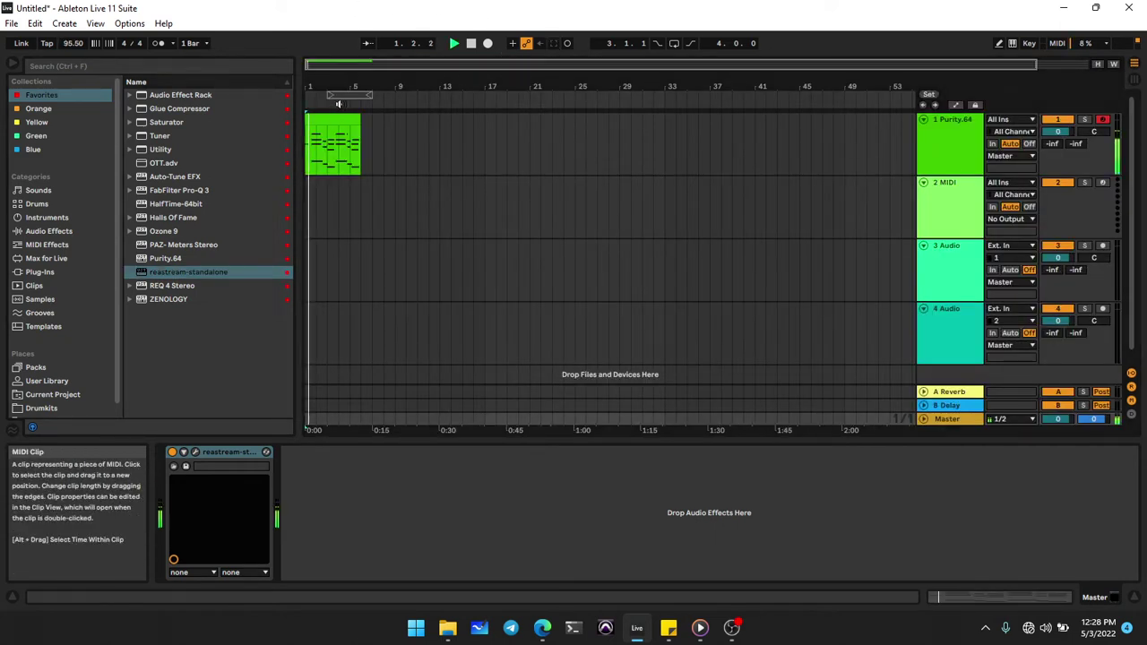
left_click_drag(339, 97, 316, 97)
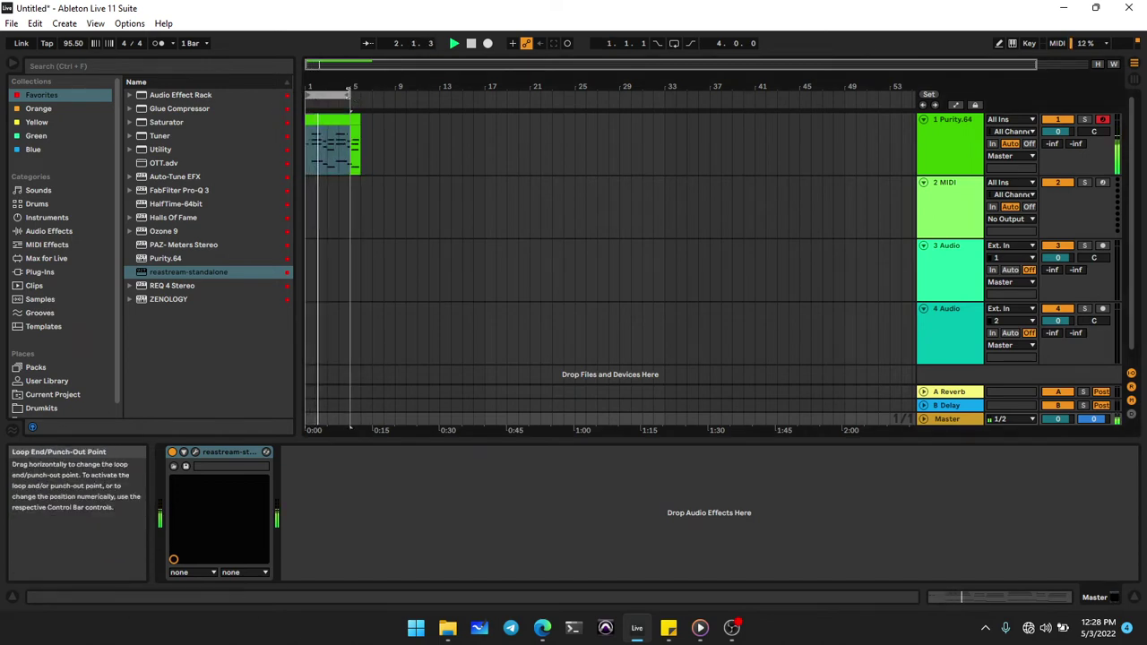
Remove the lead-in with stray notes from the start of the Purity.64 clip and move the trimmed clip to 1.1.1.
left_click(374, 244)
scroll(377, 247, "up", 3, "ctrl")
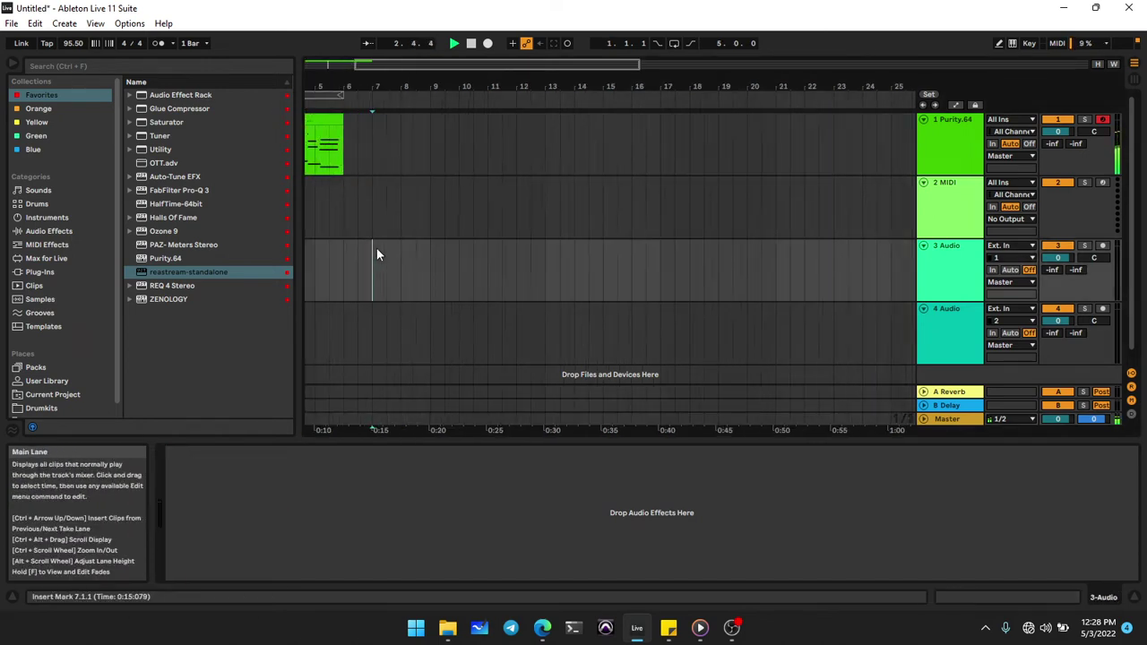
scroll(376, 247, "up", 5, "ctrl")
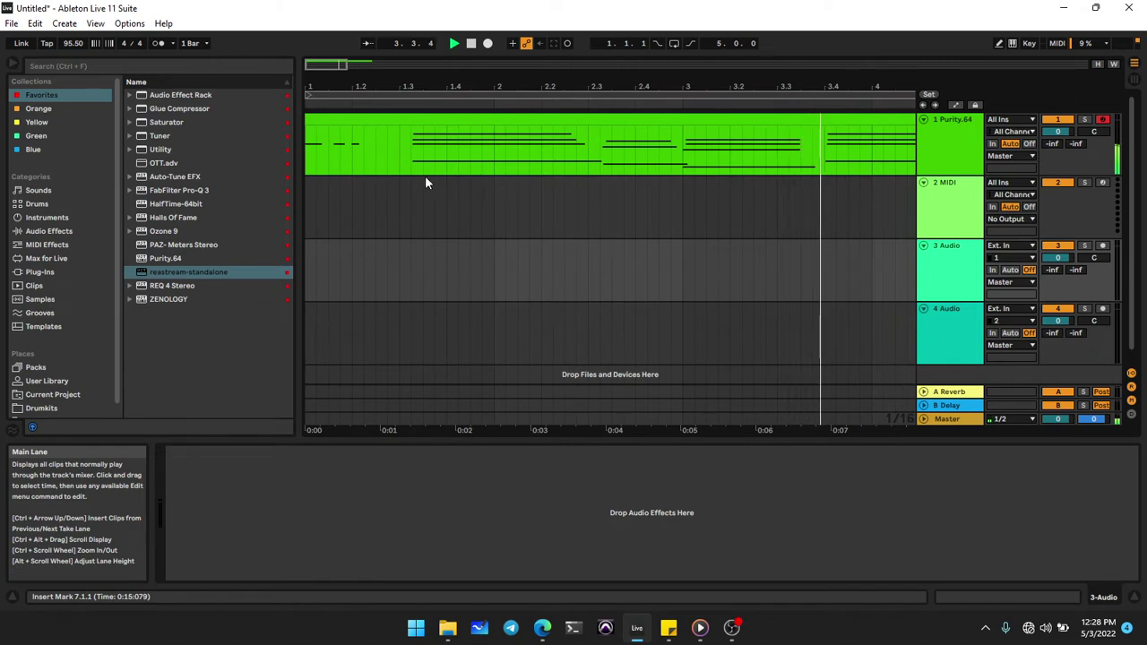
left_click(399, 159)
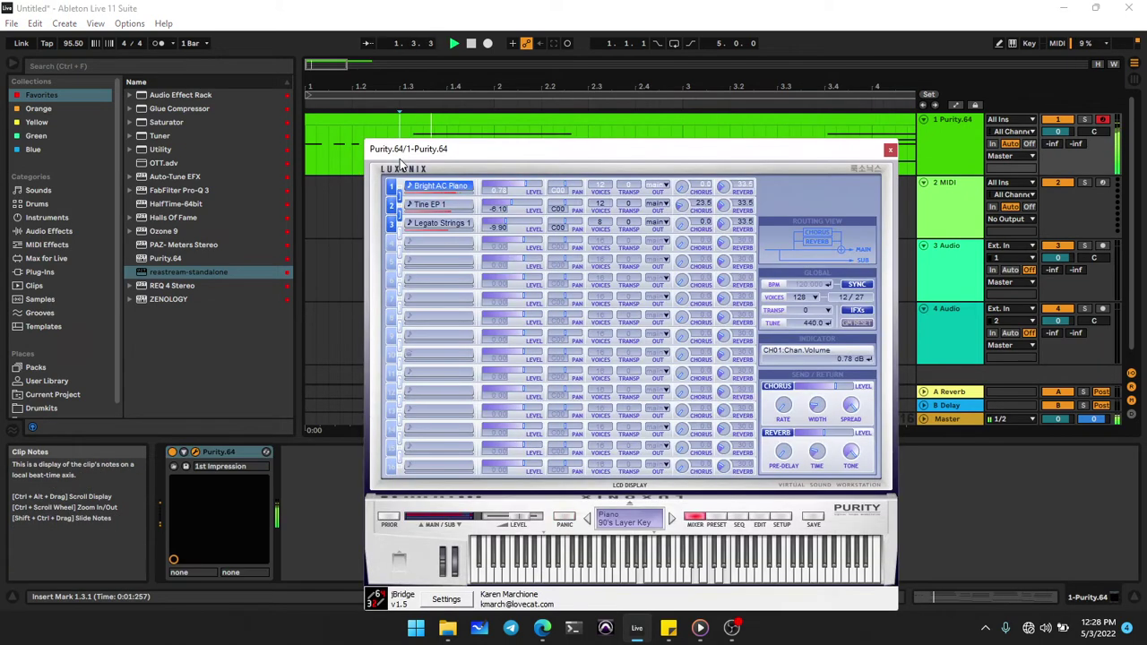
left_click(889, 151)
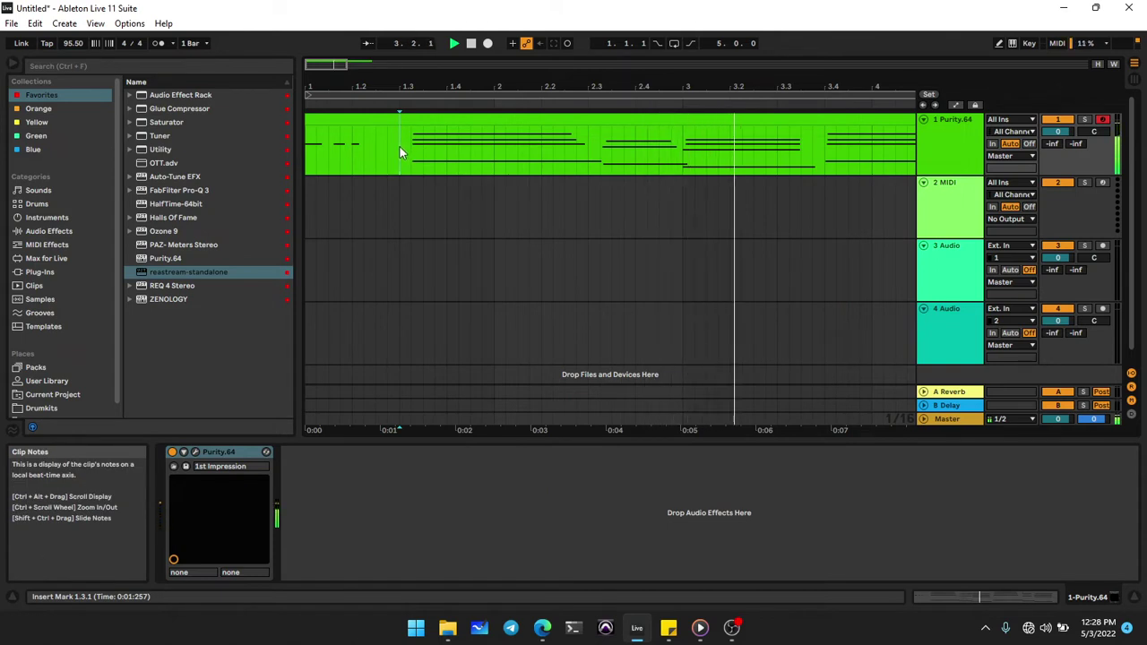
left_click_drag(409, 146, 306, 147)
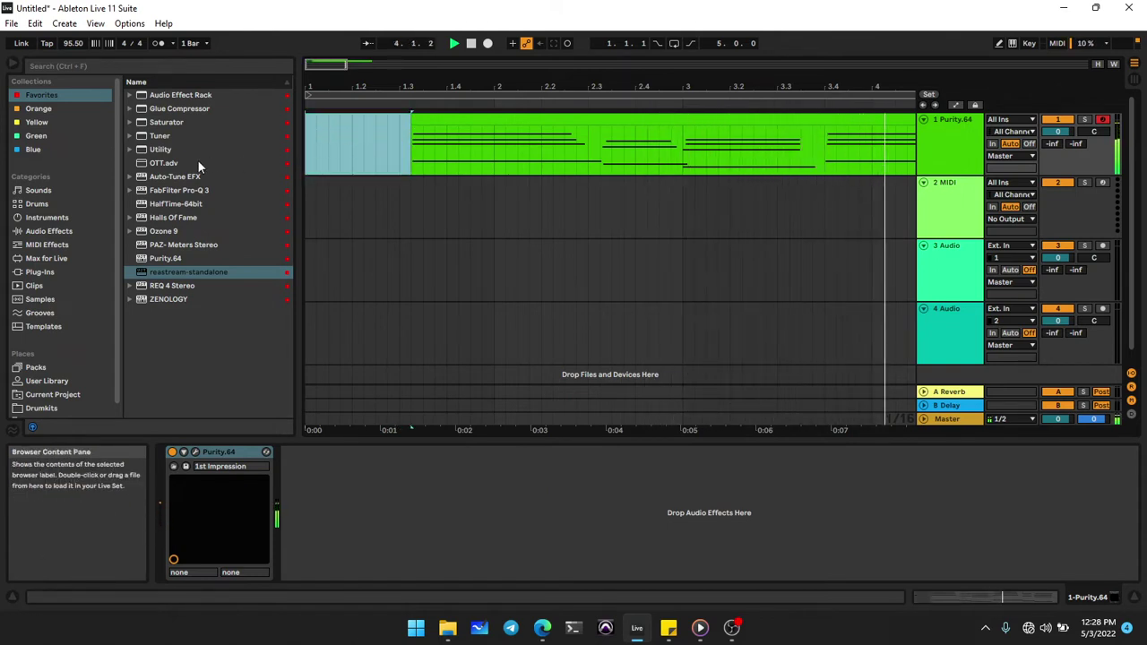
double_click(367, 120)
left_click(368, 294)
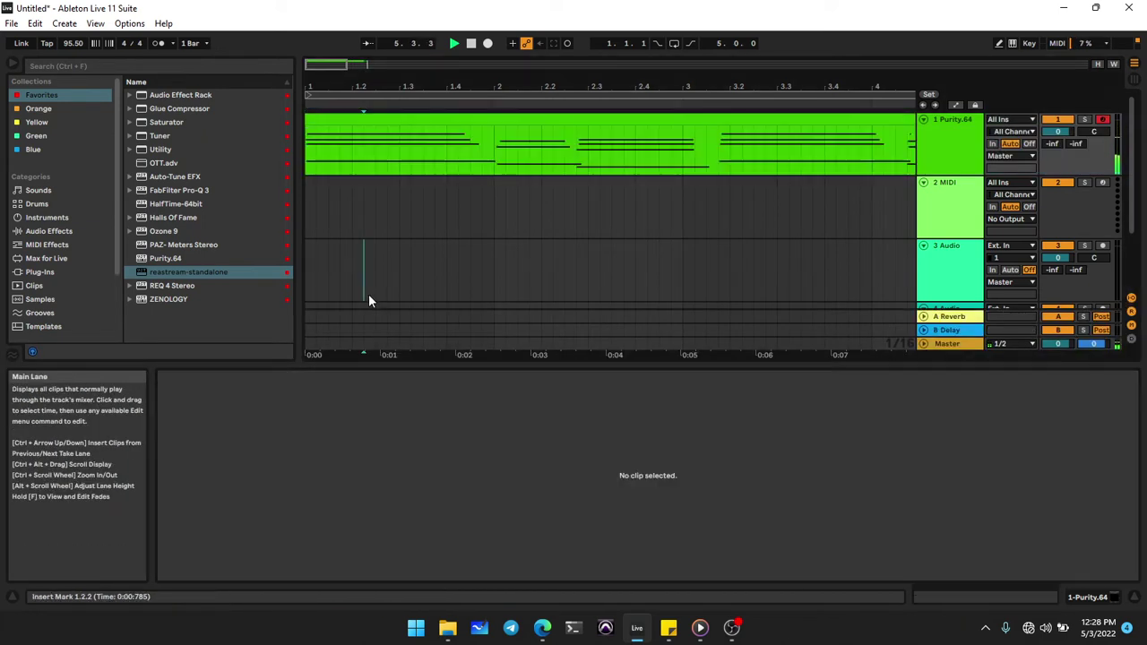
Quantize all notes in the Purity.64 clip and play it back from the start.
left_click(430, 117)
left_click(443, 502)
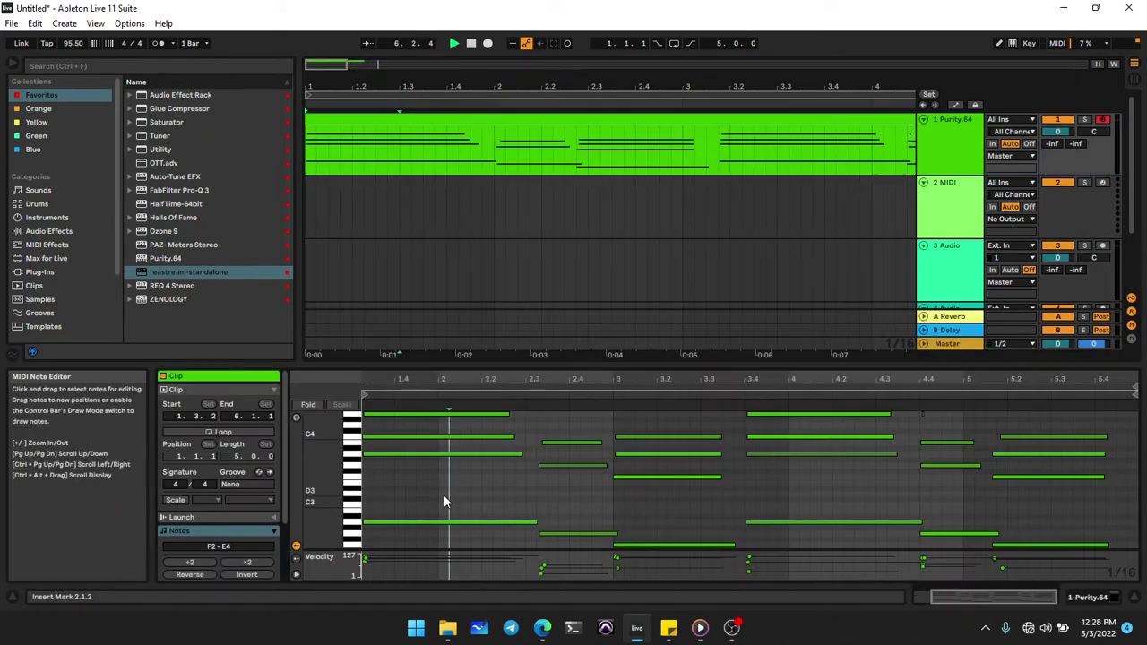
key("ctrl+a")
key("ctrl+u")
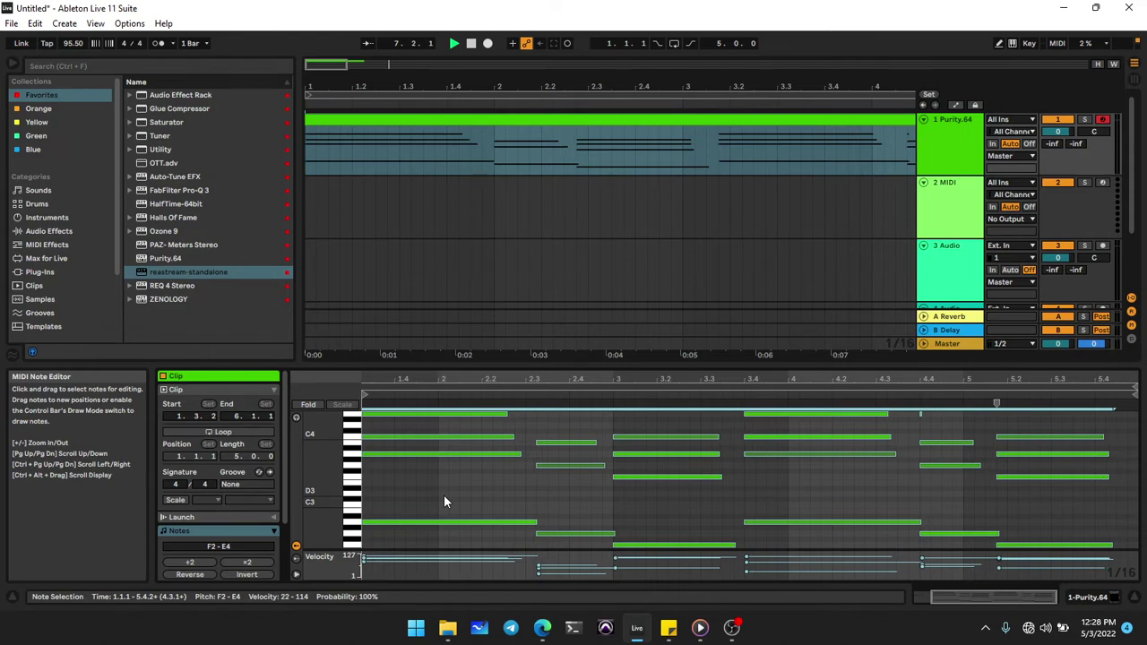
key("space")
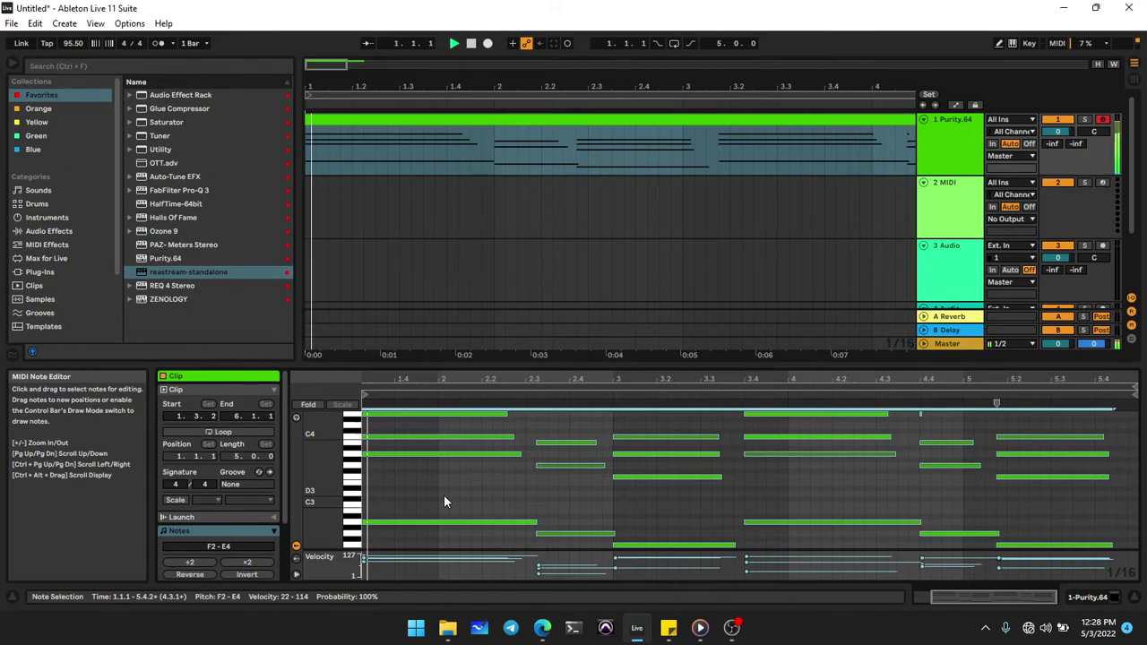
Raise the velocities of the second chord's notes to a range of 36 to 110 and restart playback.
left_click(548, 259)
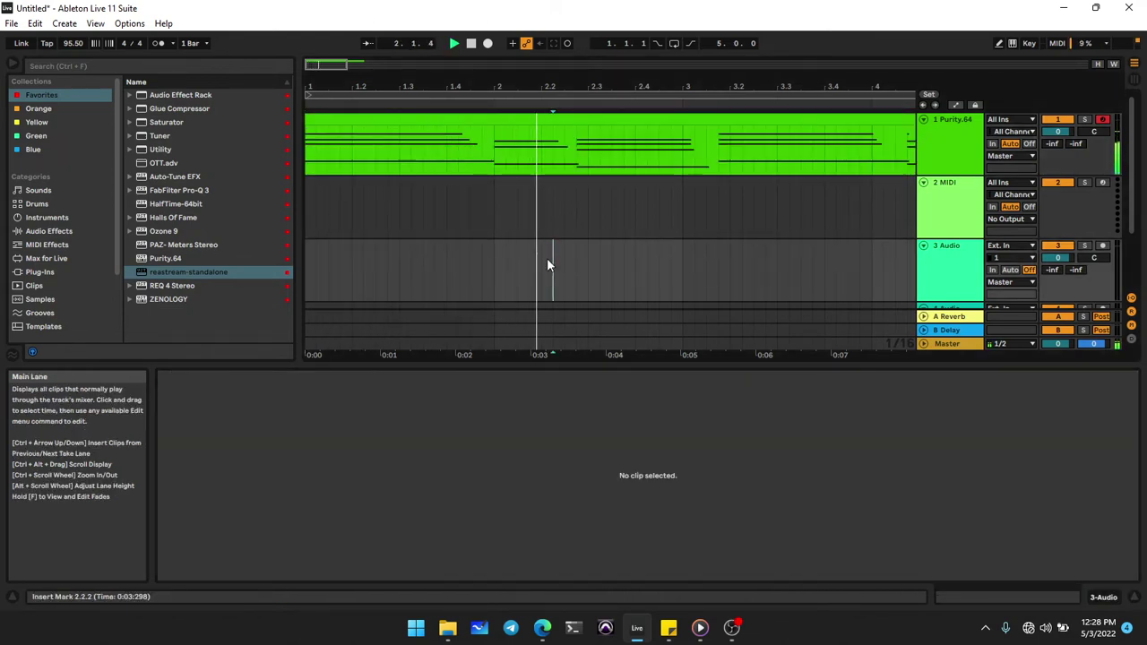
left_click(517, 117)
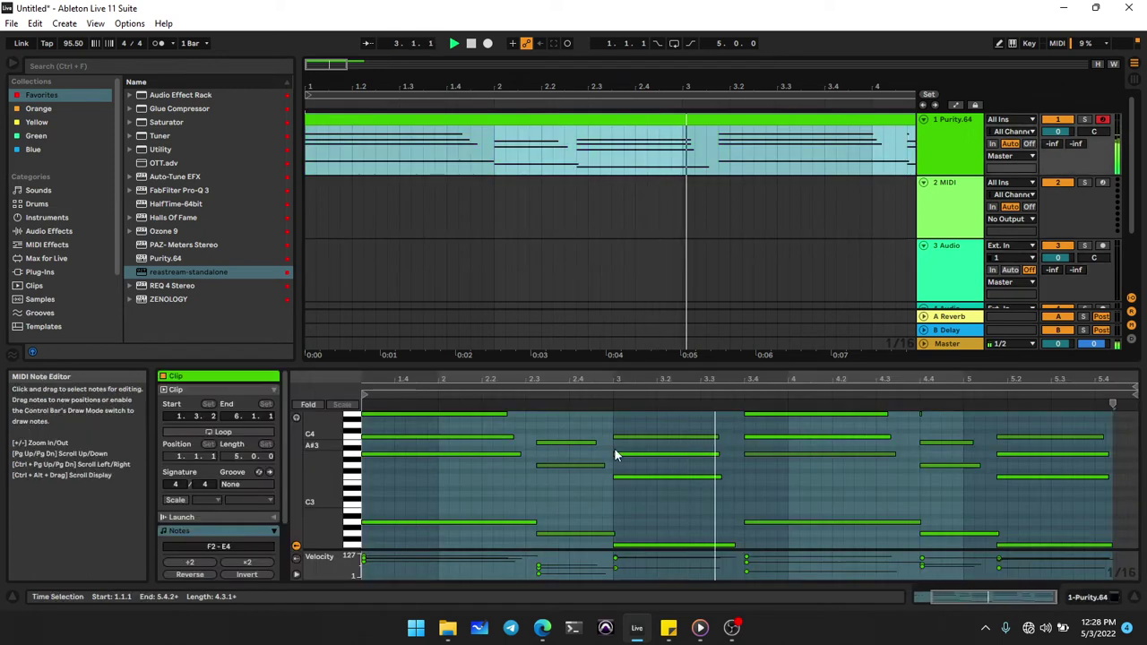
scroll(550, 490, "down", 3)
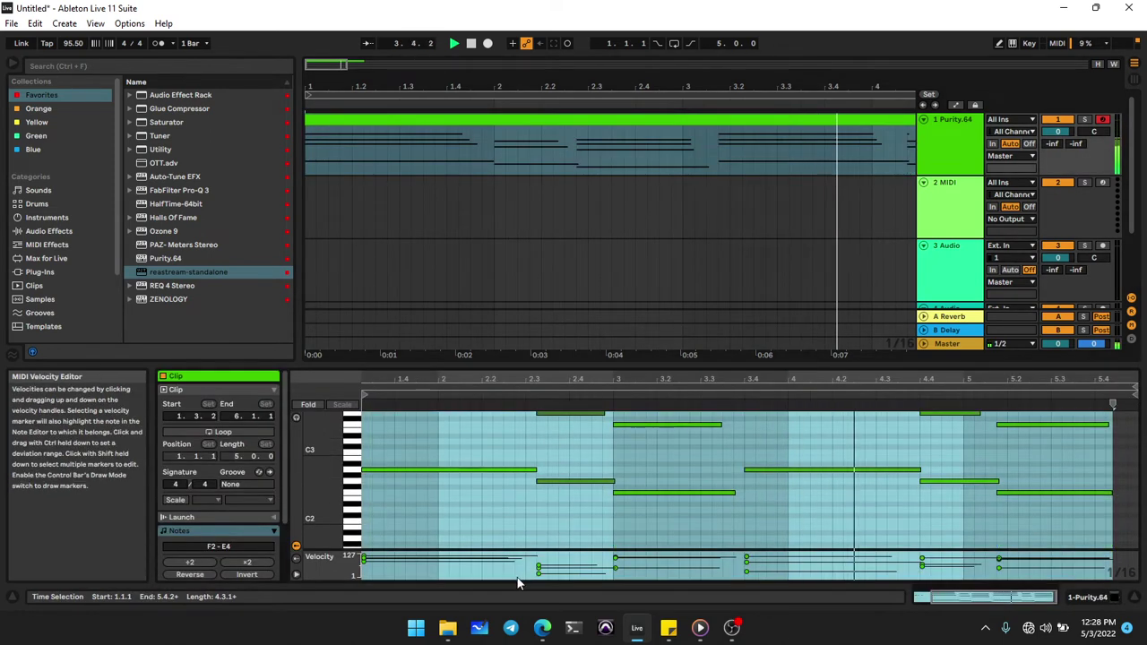
left_click(524, 579)
left_click_drag(520, 575, 538, 560)
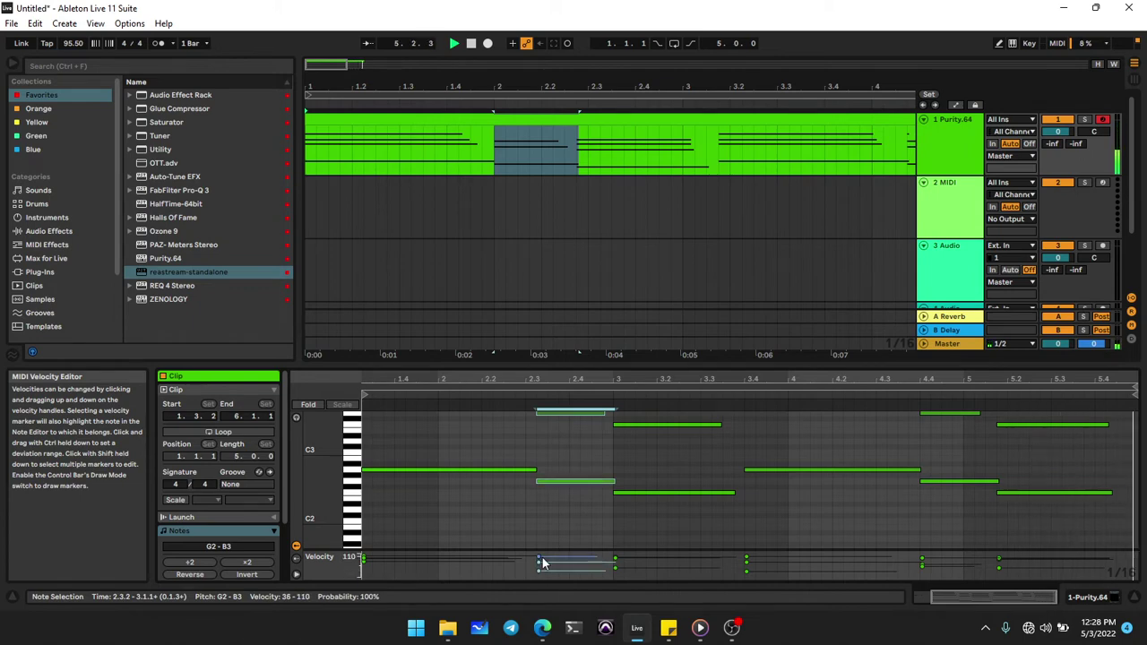
key("space")
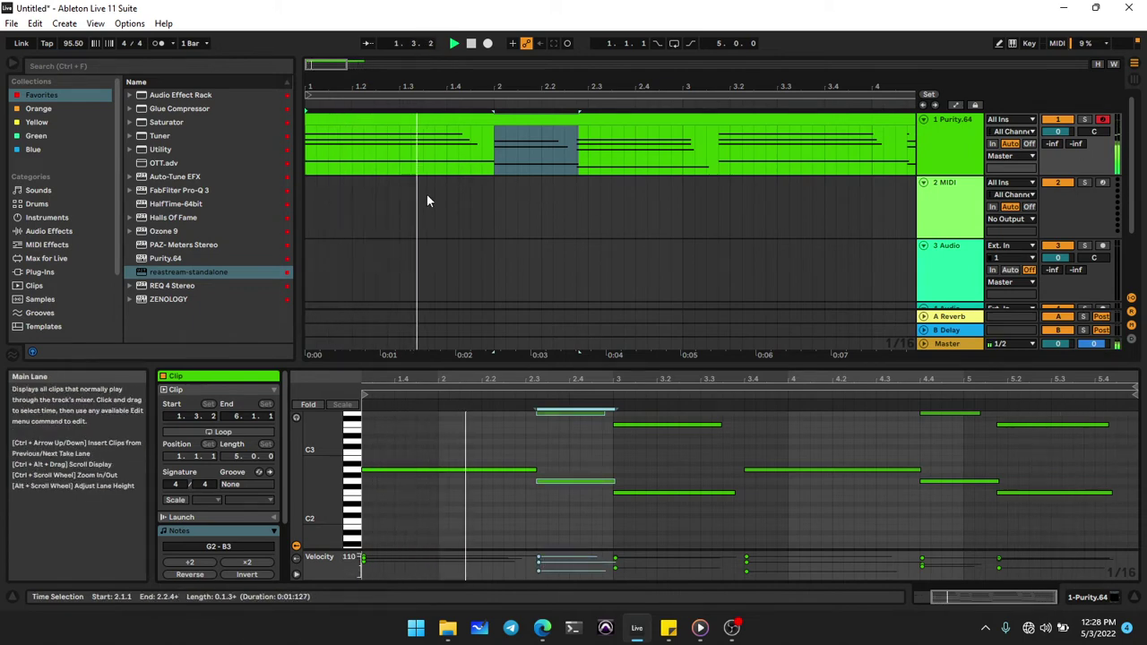
Turn on the arrangement loop and shorten it to four bars starting at 1.1.1.
left_click(425, 200)
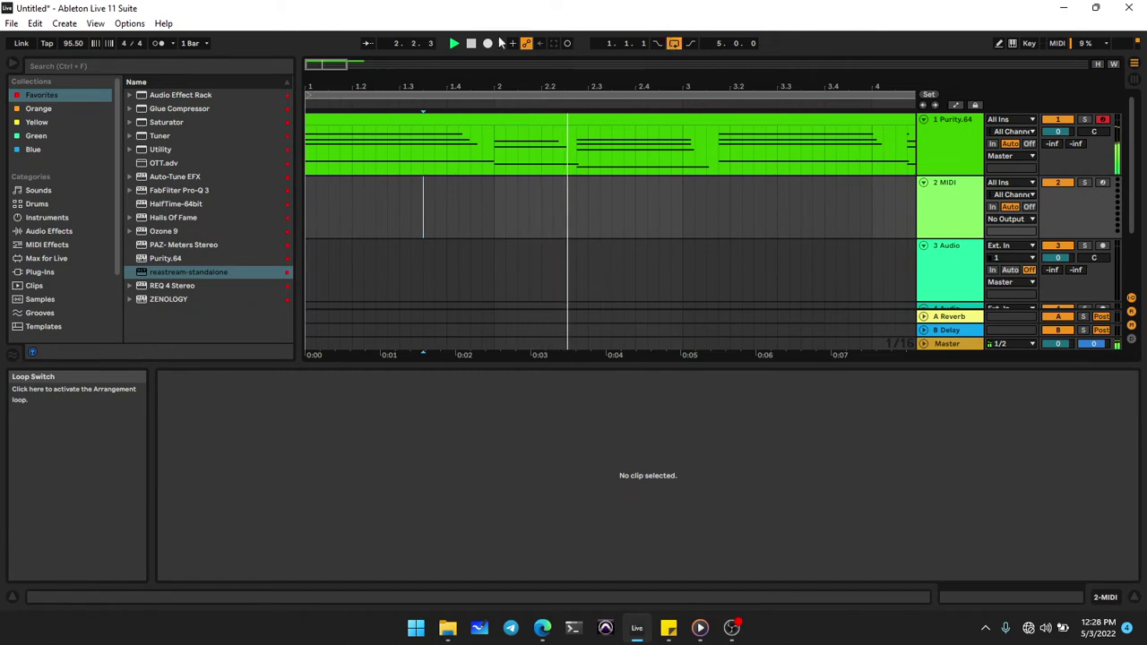
left_click_drag(345, 63, 464, 64)
left_click_drag(558, 97, 509, 99)
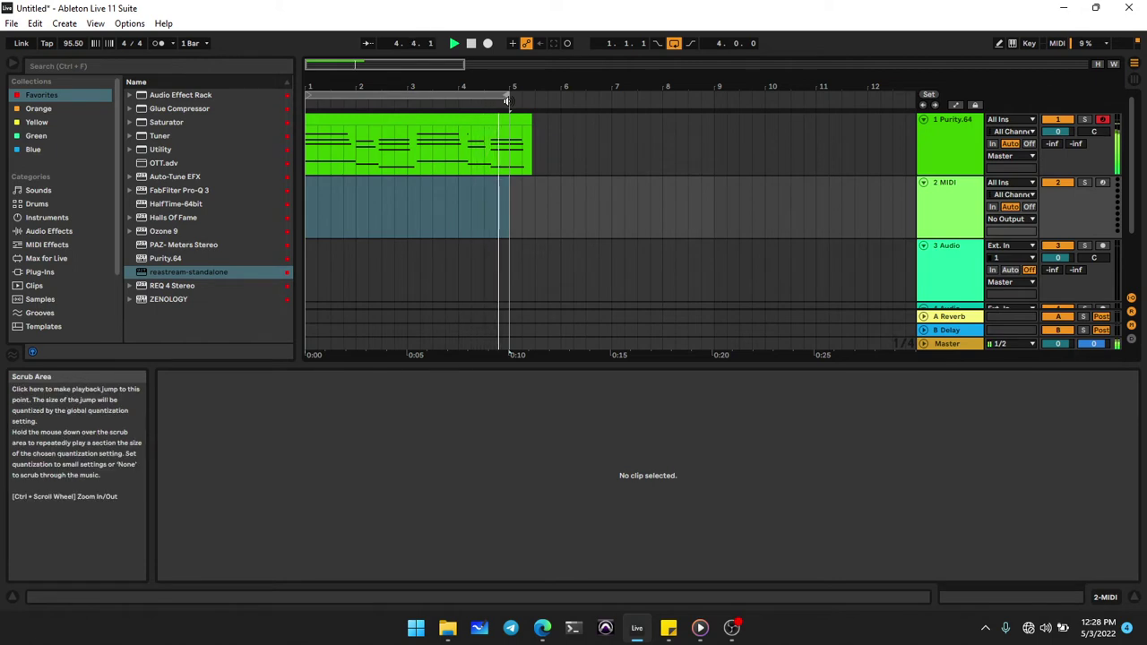
Open the Purity.64 clip in an enlarged note editor and lengthen the first chord's A3 to E4 notes slightly, to about 2.3.1.
left_click(389, 120)
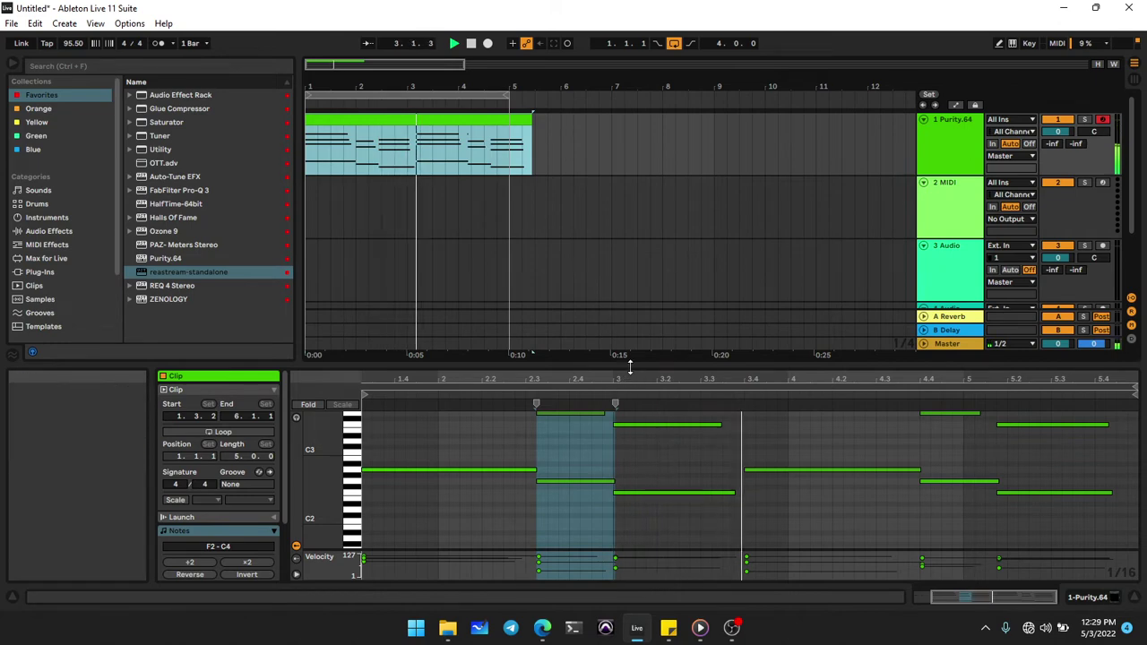
left_click_drag(630, 368, 633, 190)
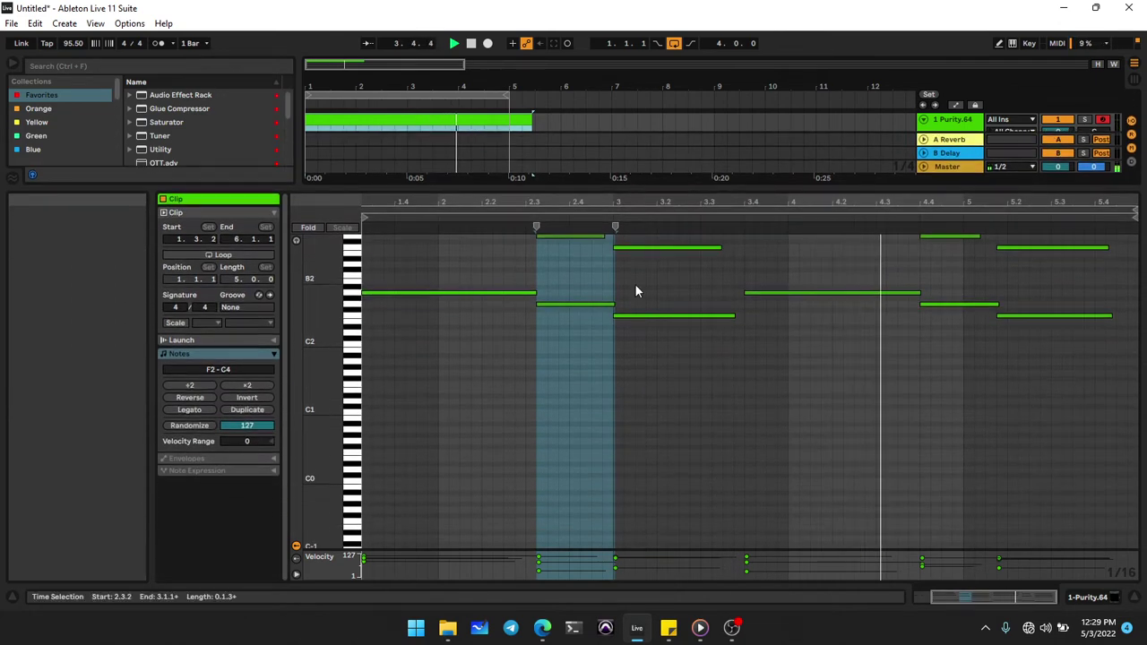
scroll(640, 310, "up", 3)
left_click(569, 328)
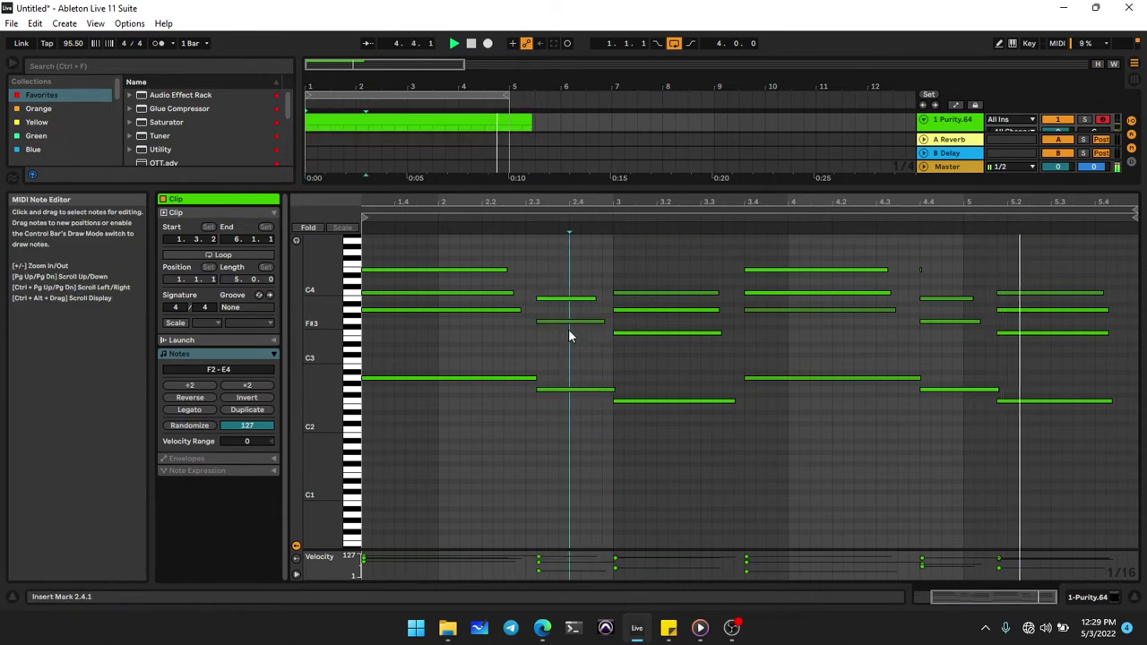
left_click_drag(493, 261, 492, 319)
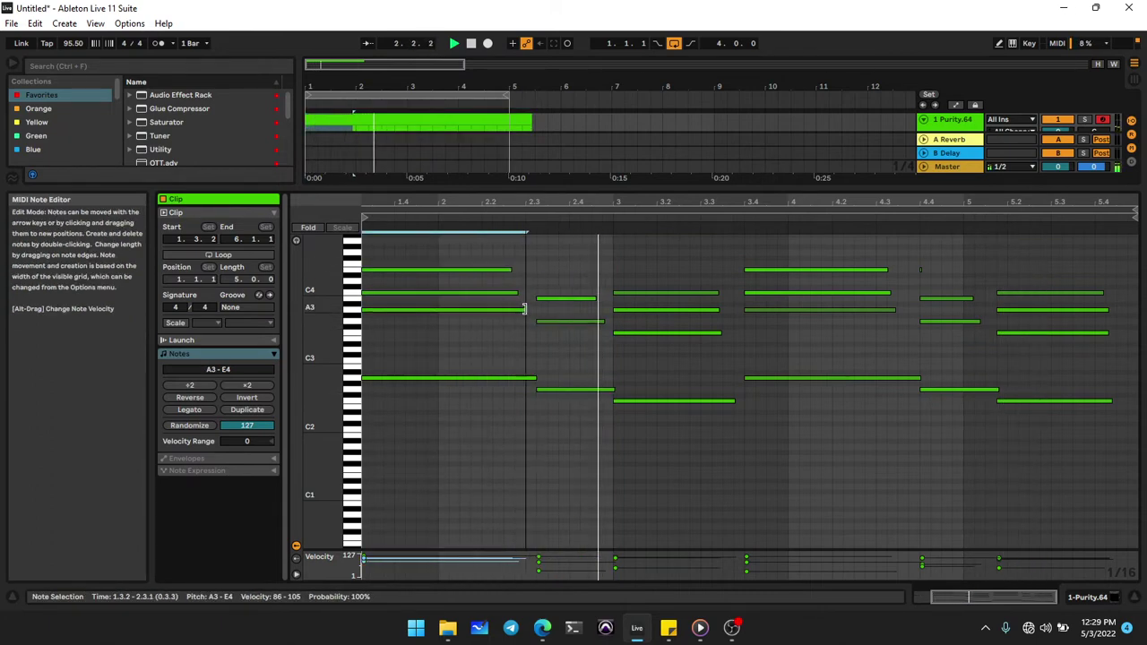
left_click_drag(519, 310, 525, 309)
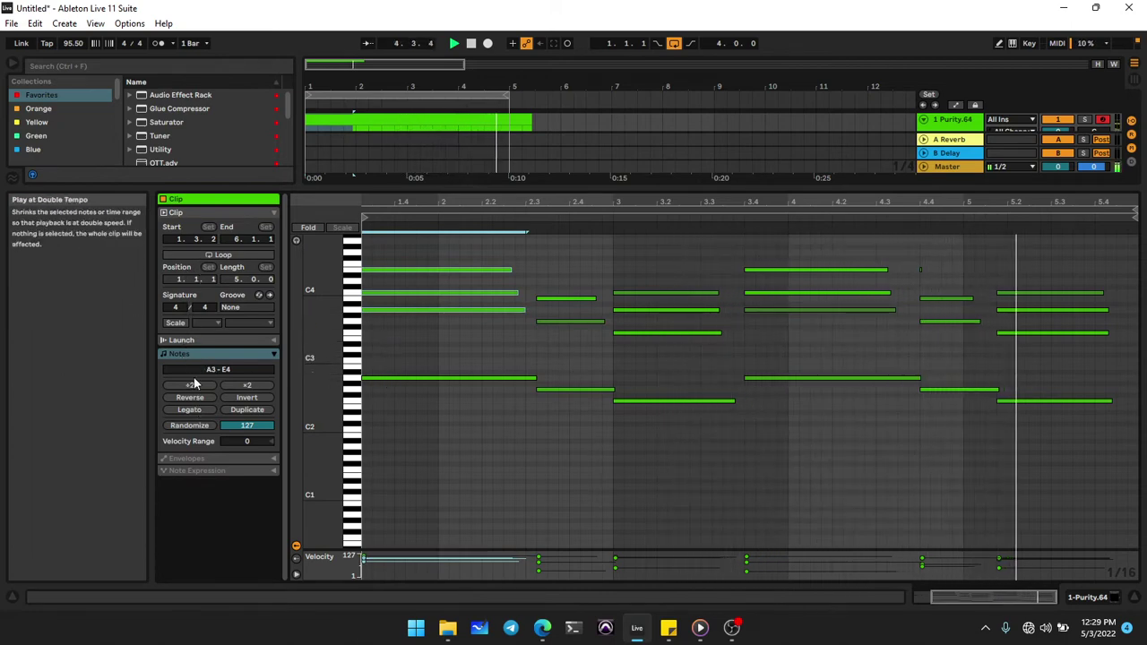
Enable the clip's scale mode and set the scale to A Minor, with the note view fitted to the used key range.
left_click(175, 323)
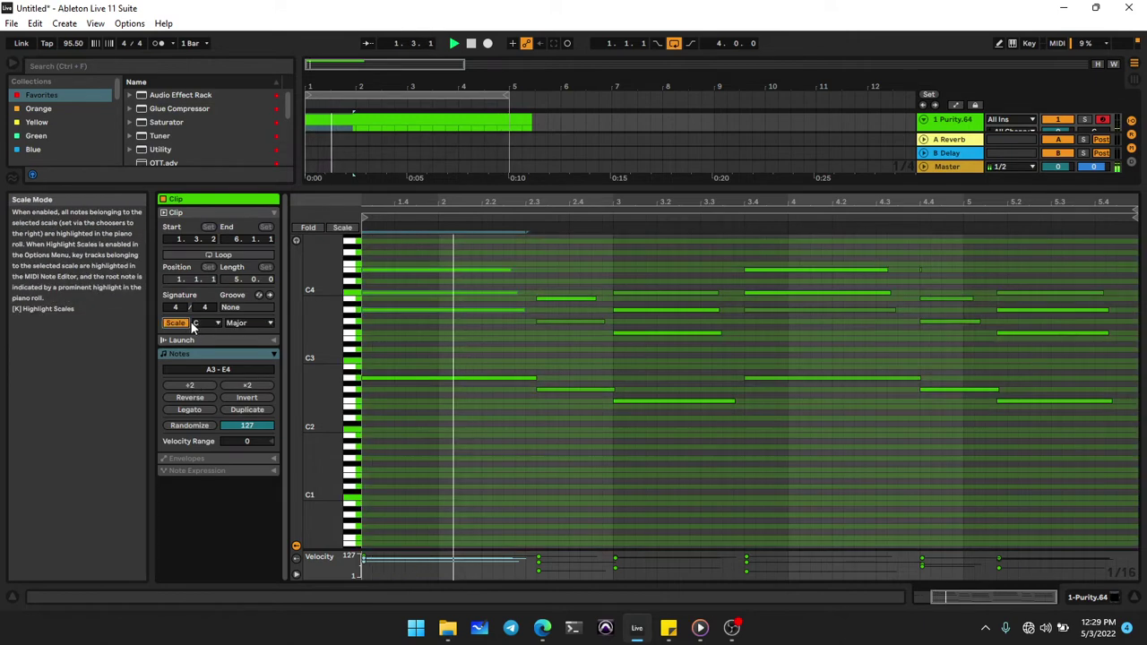
left_click(206, 322)
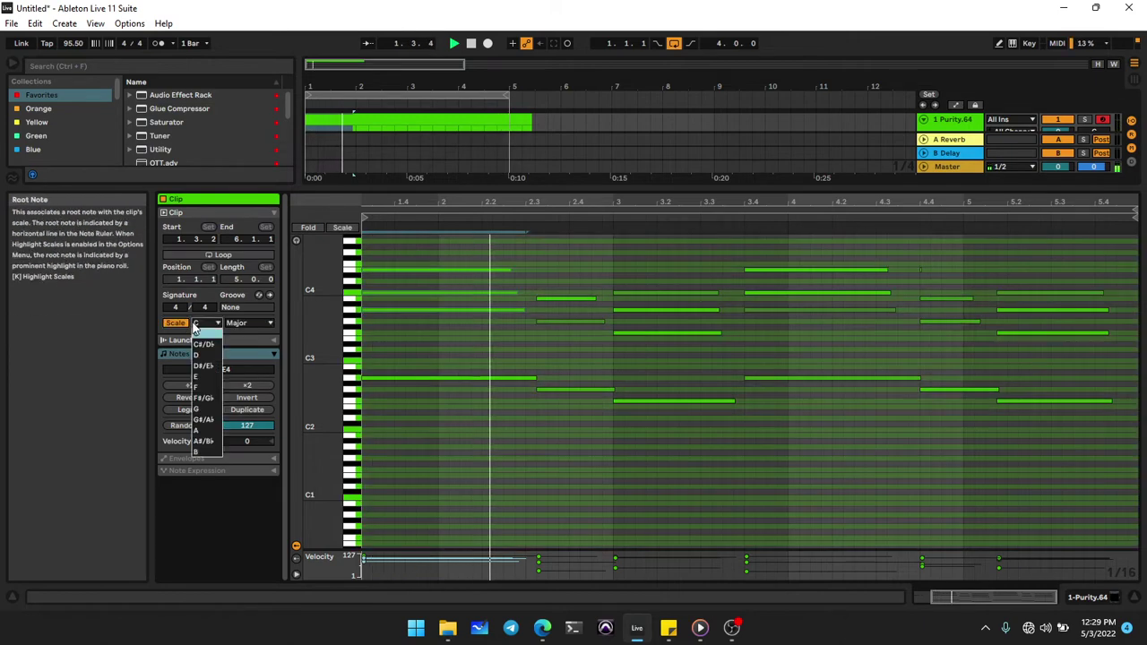
left_click(199, 430)
left_click(438, 411)
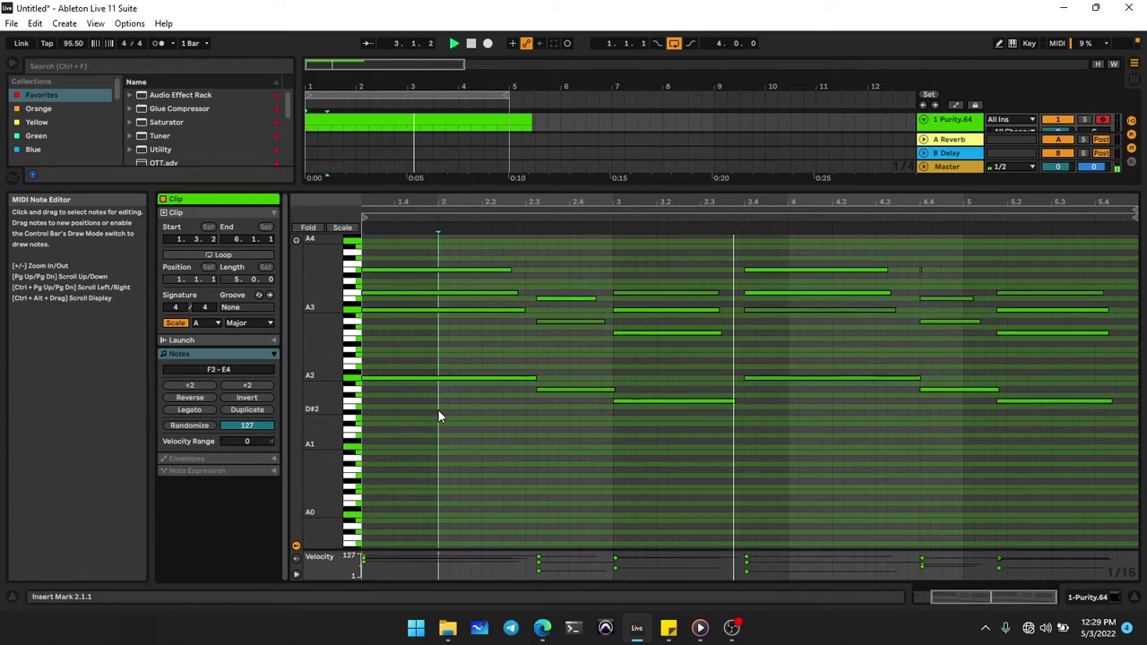
double_click(351, 335)
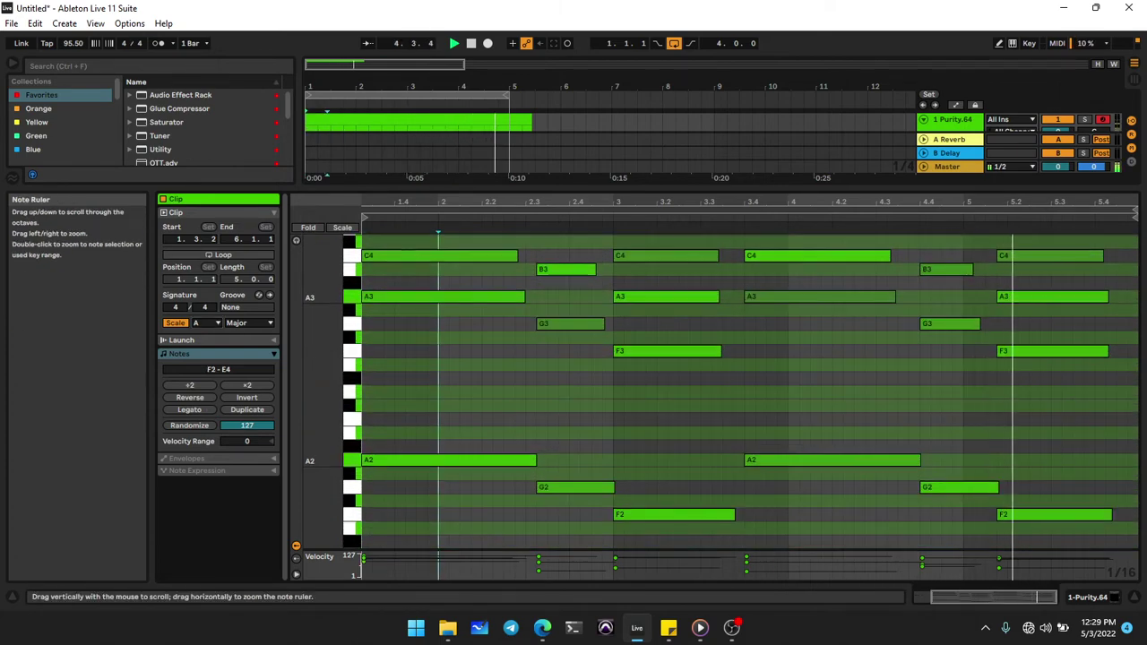
left_click(234, 322)
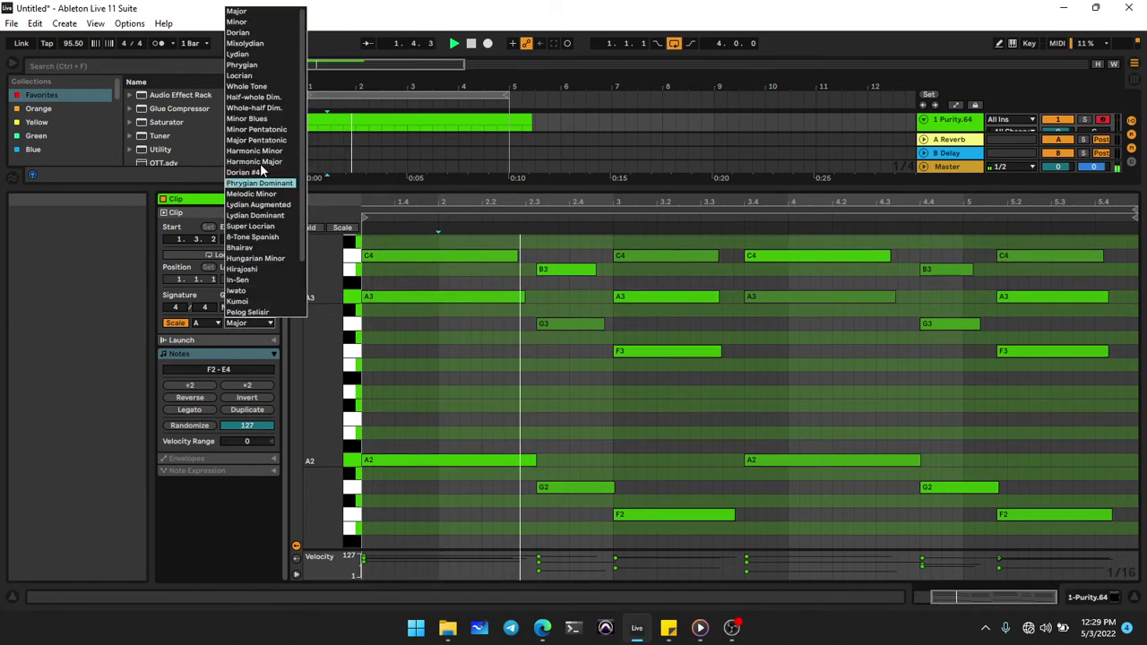
left_click(235, 22)
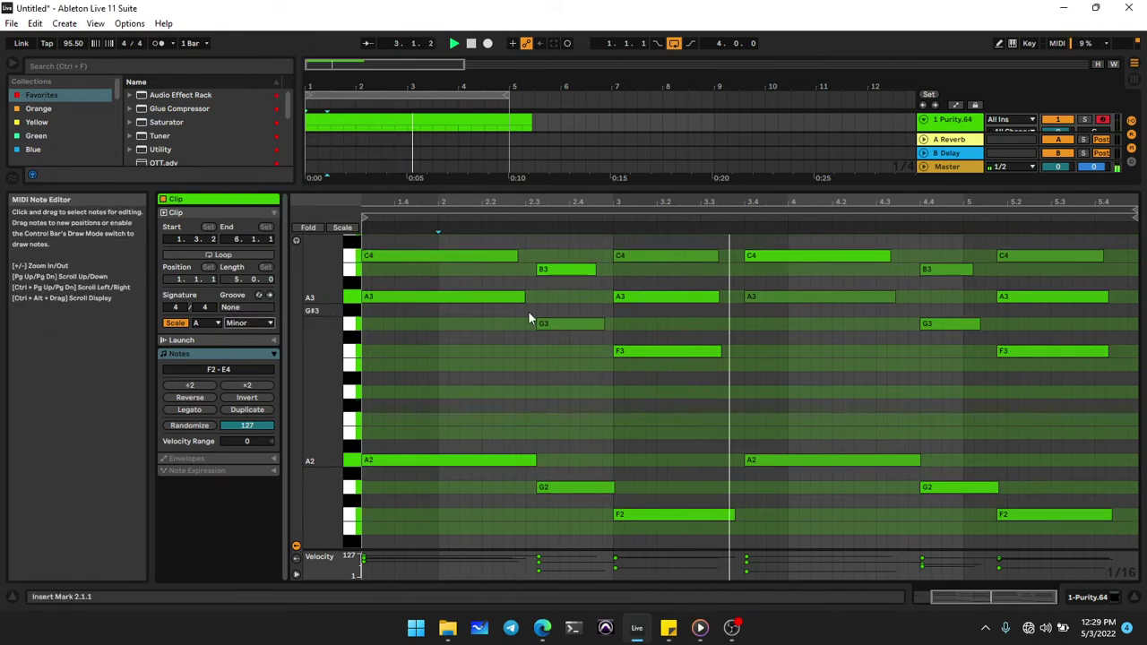
Turn on the metronome and set the song tempo to 117 BPM.
scroll(529, 314, "down", 1)
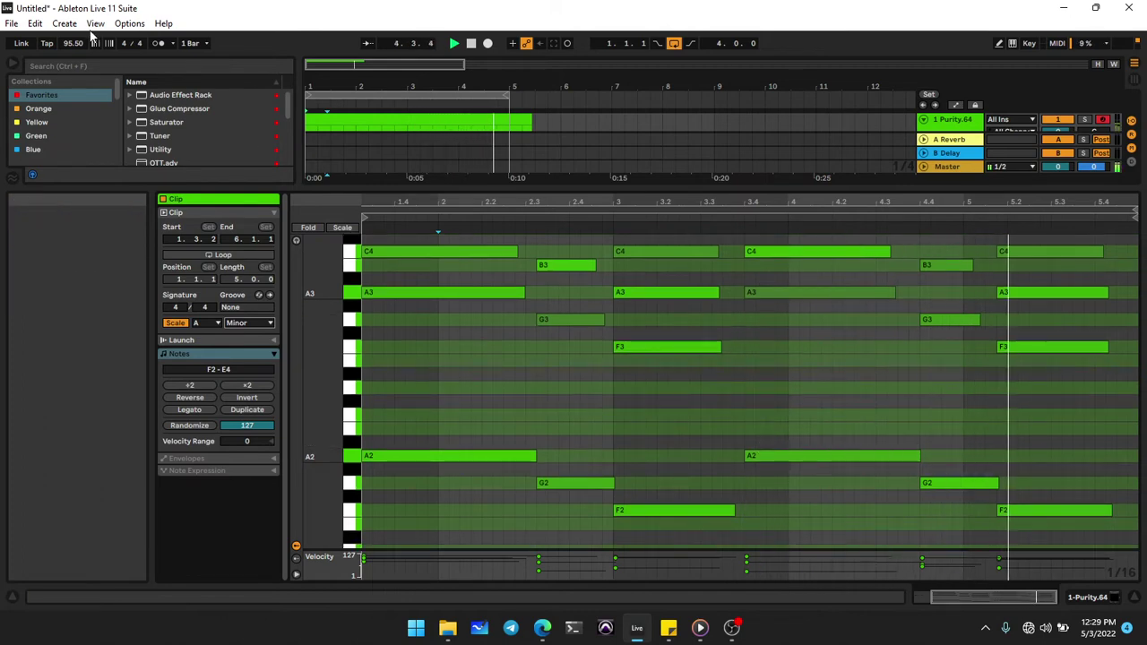
left_click(153, 46)
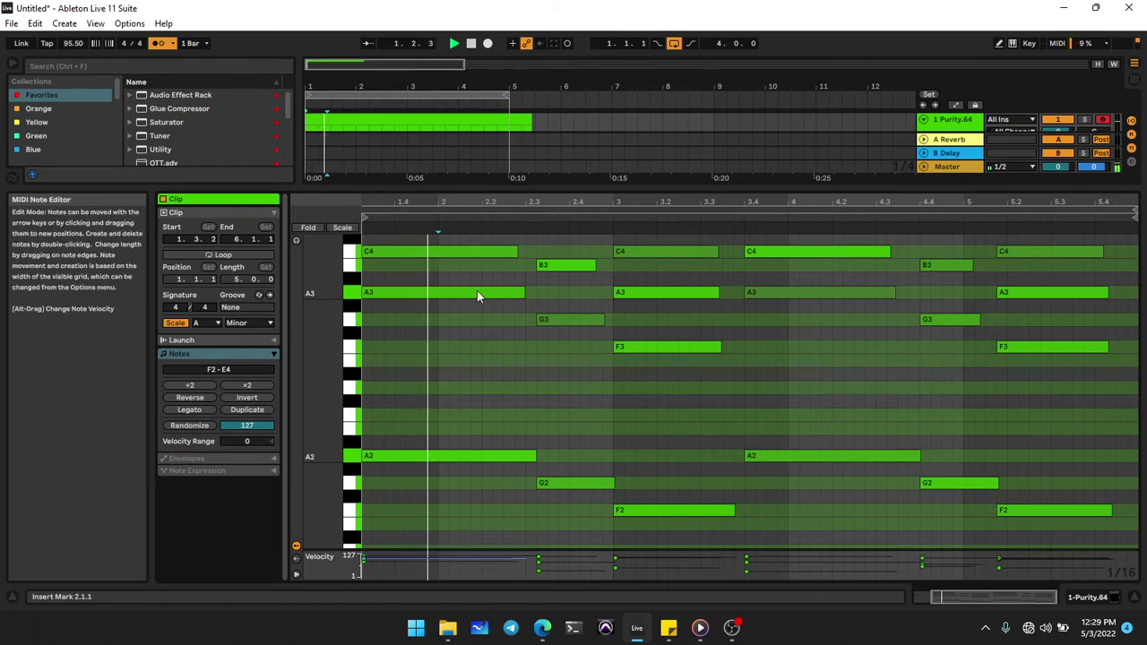
mouse_move(67, 45)
left_mouse_down()
mouse_move(67, 24)
mouse_move(71, 47)
left_mouse_up()
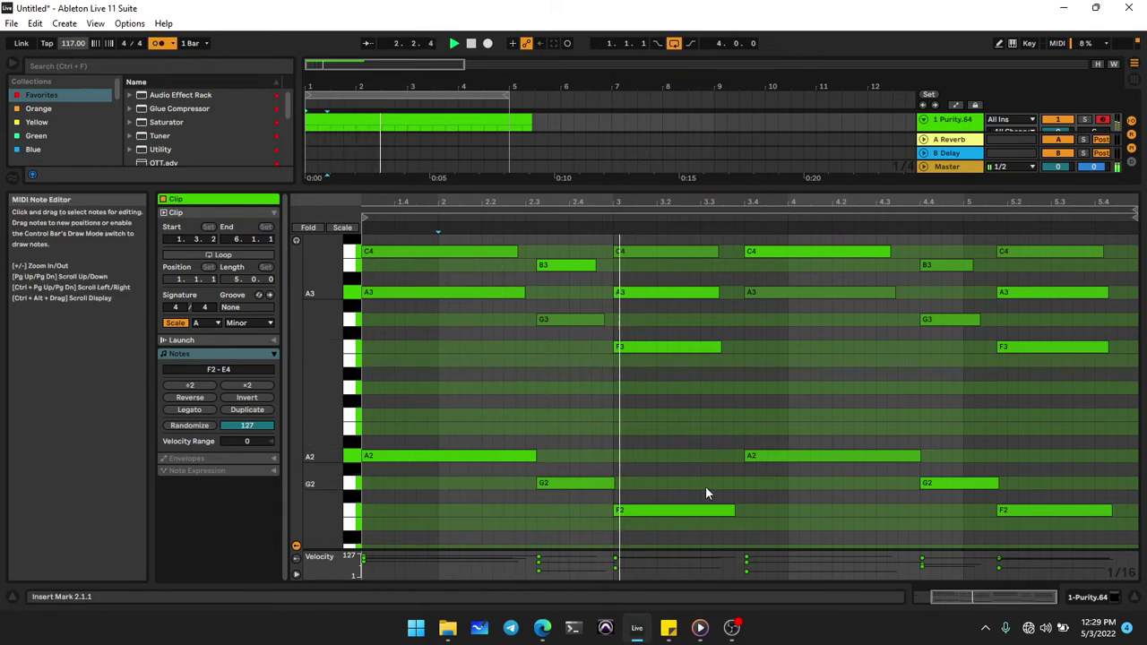
Select the third chord's F2 to C4 notes and lengthen them so the F2 reaches about 3.4.1.
left_click(724, 392)
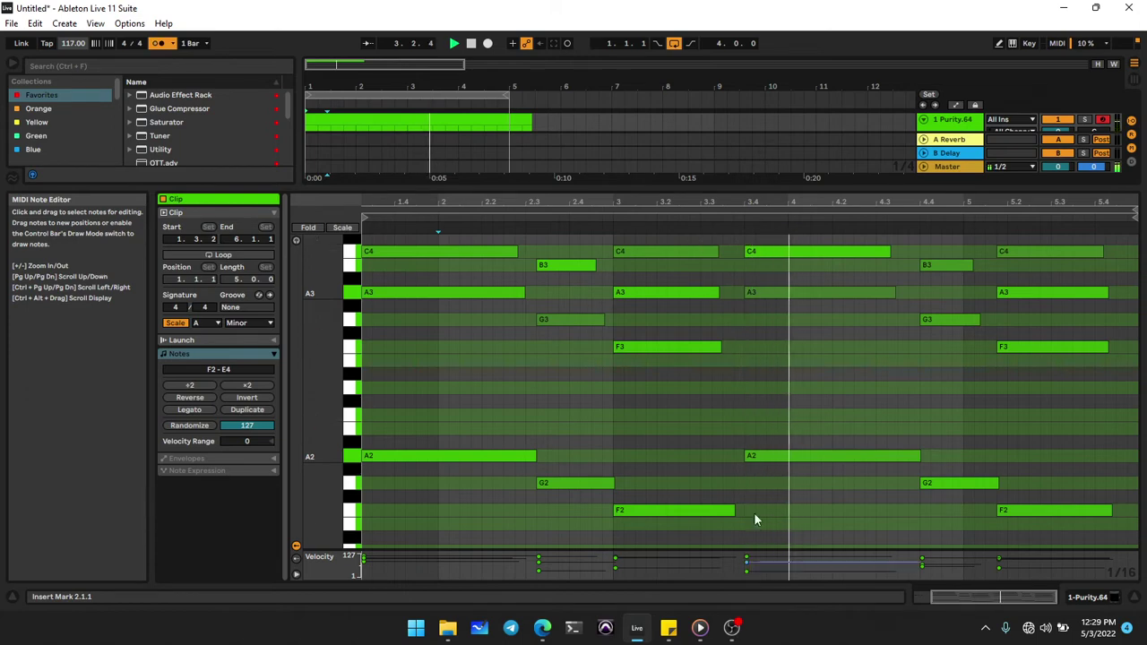
mouse_move(717, 519)
left_mouse_down()
mouse_move(695, 274)
mouse_move(744, 243)
mouse_move(735, 249)
left_mouse_up()
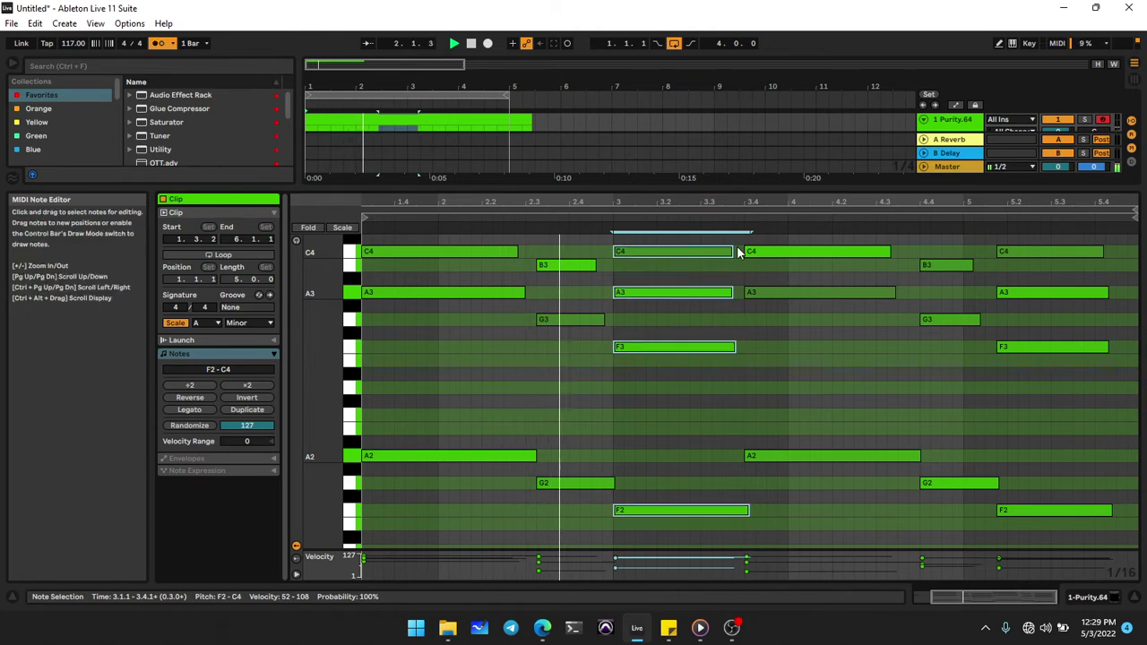
Select the last chord's F2 to C4 notes and shift them one sixteenth note to the right.
left_click(746, 302)
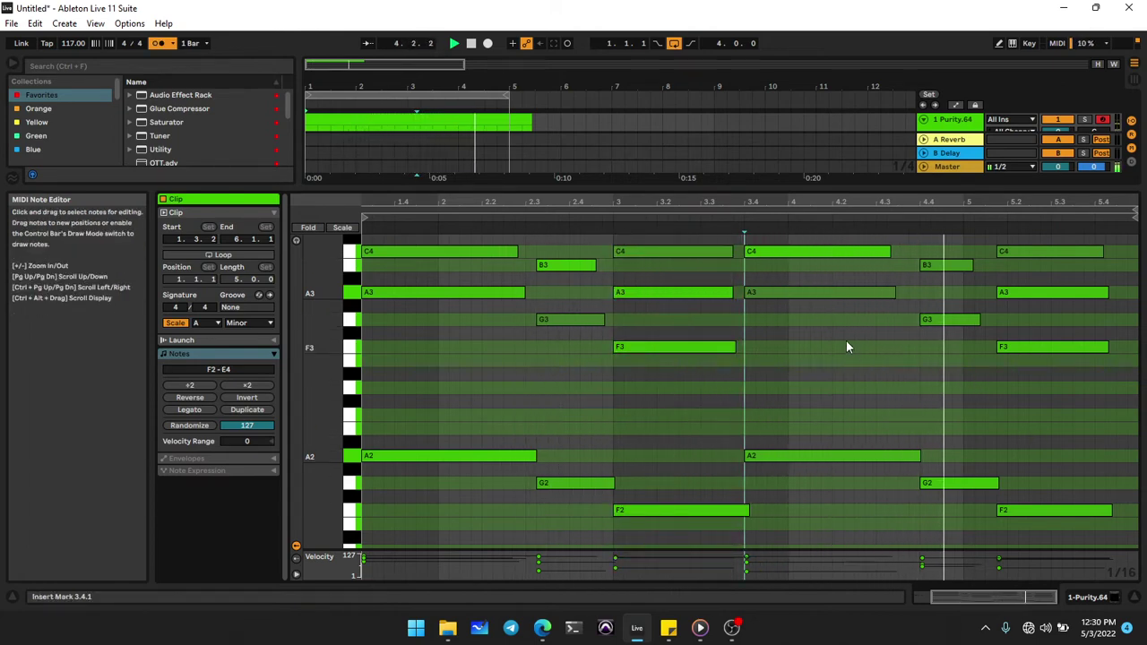
scroll(938, 334, "up", 1)
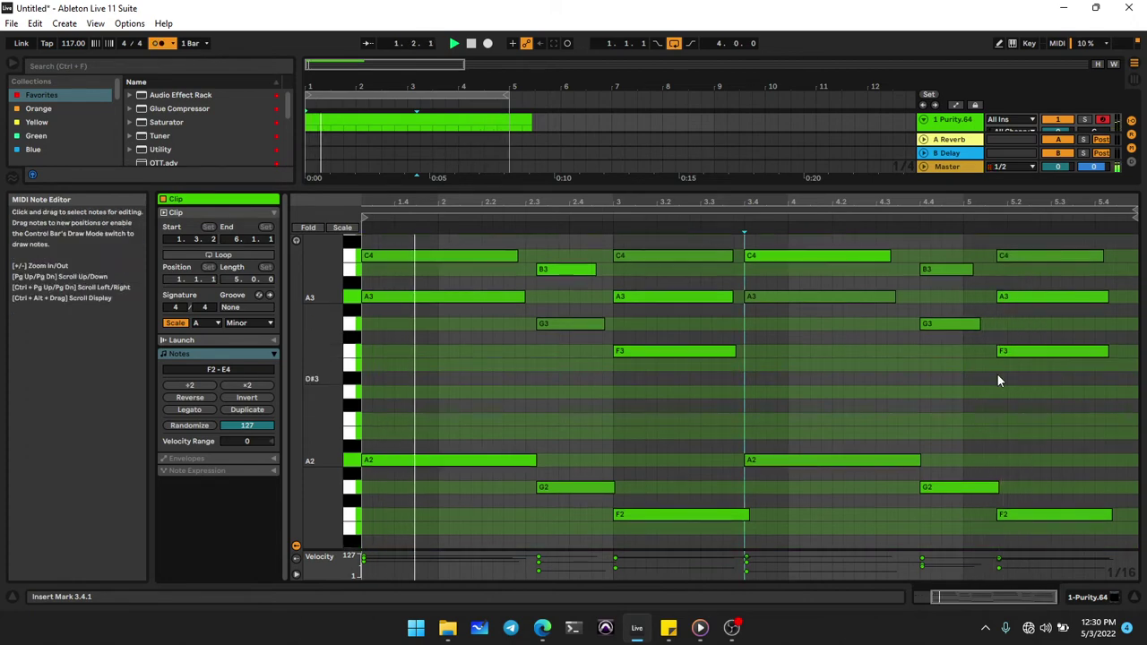
left_click_drag(1030, 524, 1027, 251)
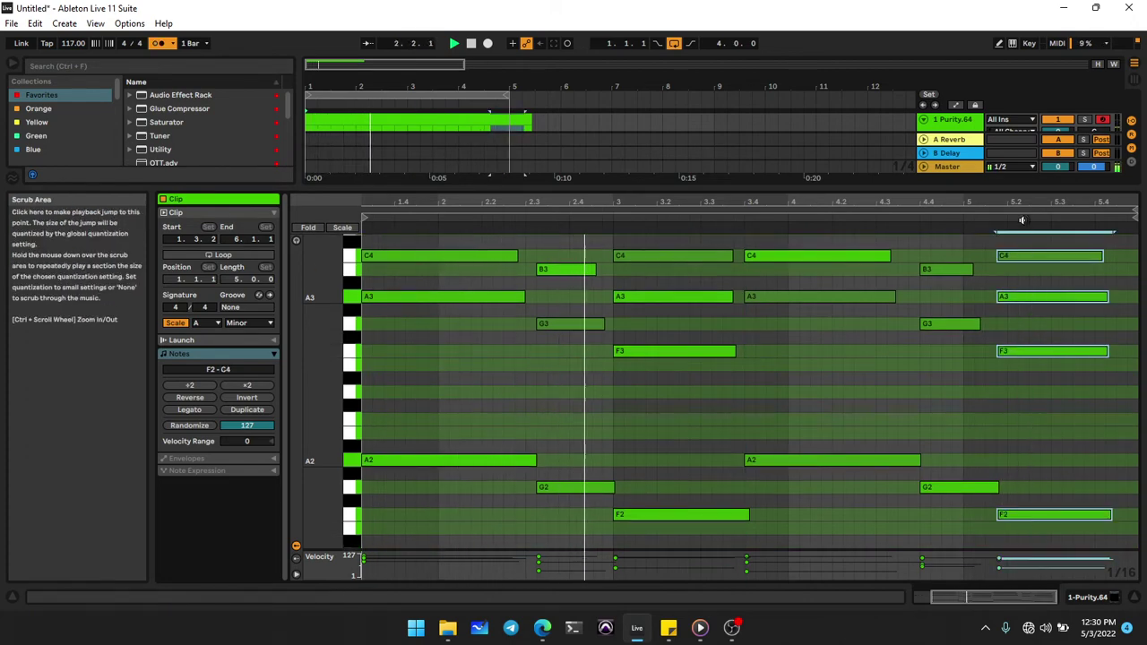
key("Right")
left_click(978, 383)
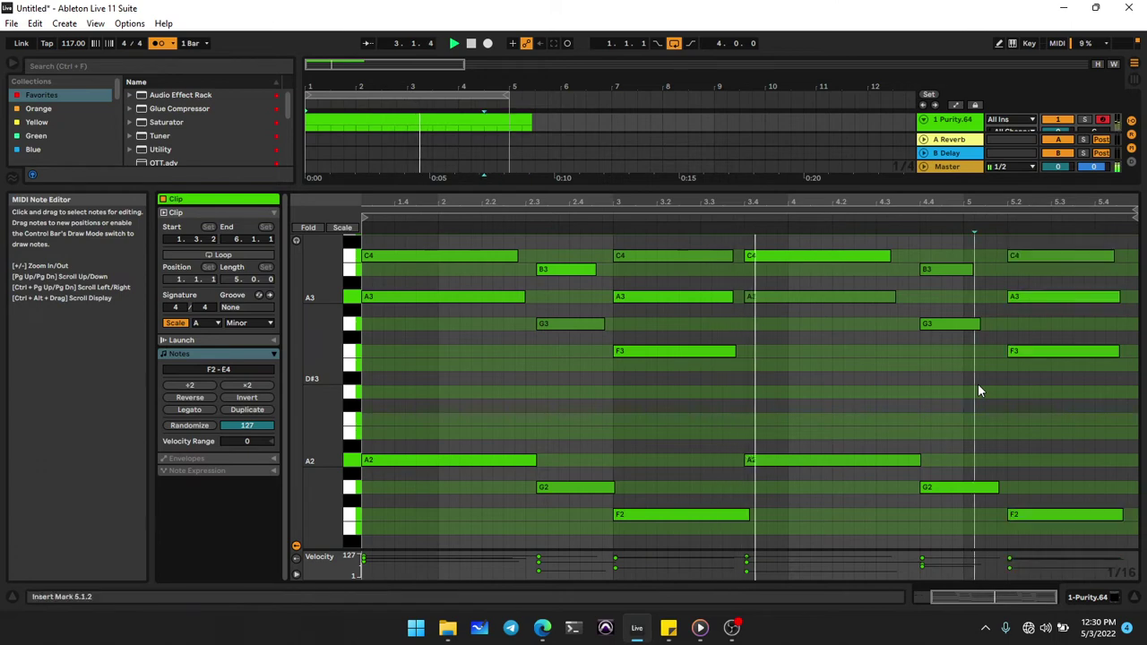
Shorten the fifth chord's G2, G3 and B3 notes slightly, and trim its G2 to end at 5.1.1.
left_click_drag(979, 498, 955, 263)
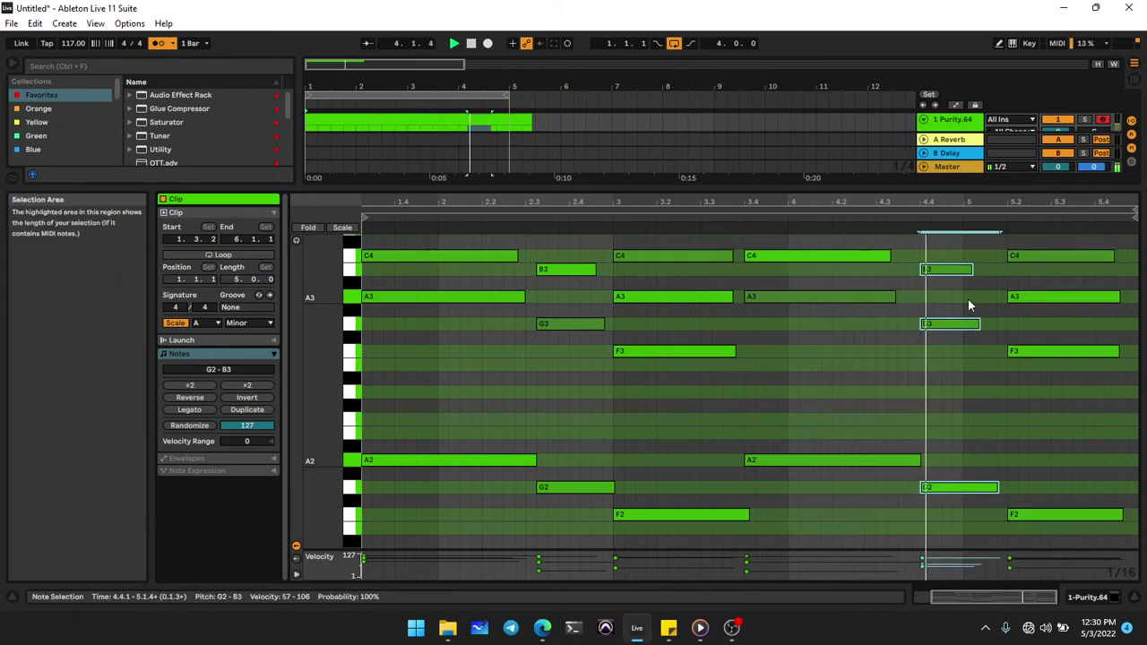
left_click_drag(979, 324, 973, 324)
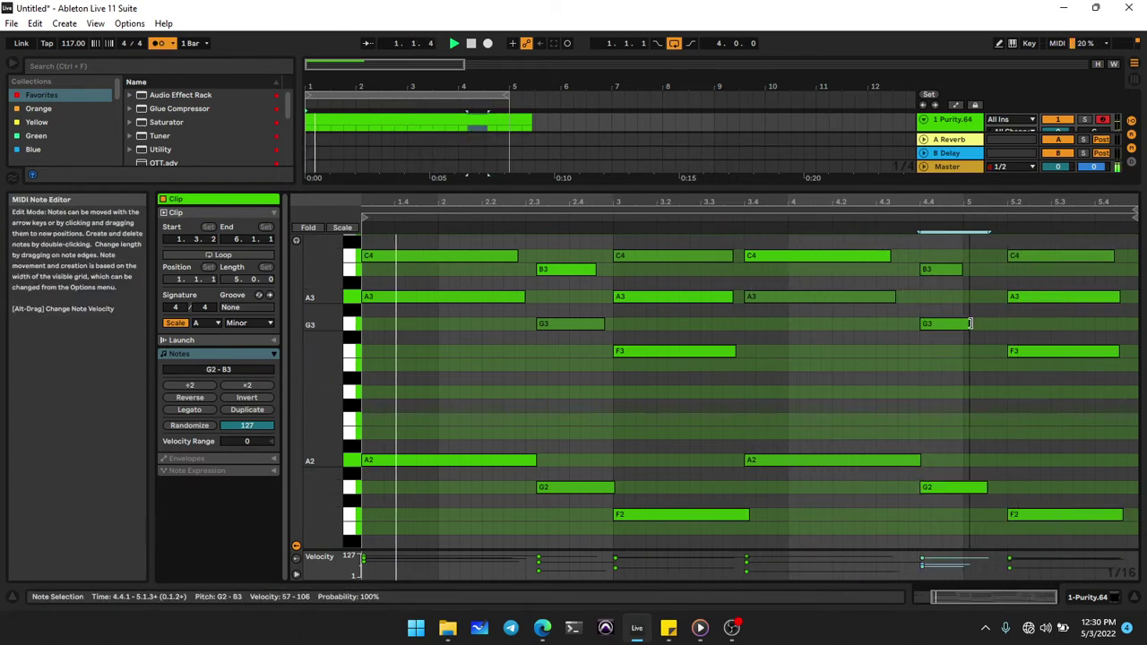
left_click(999, 404)
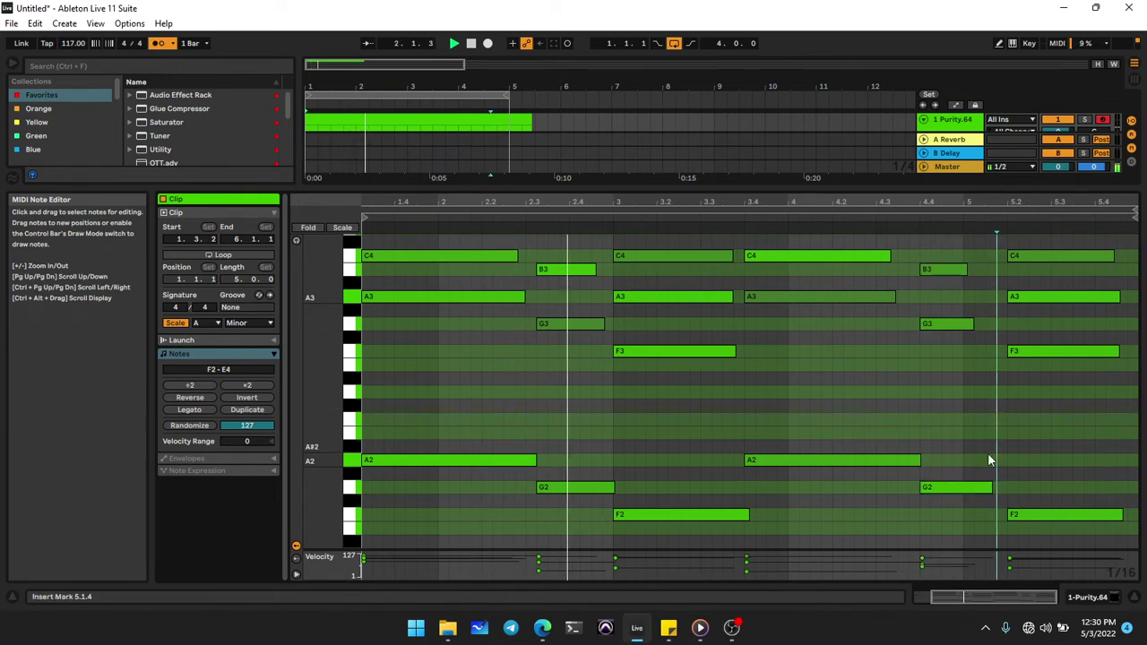
left_click_drag(973, 487, 962, 487)
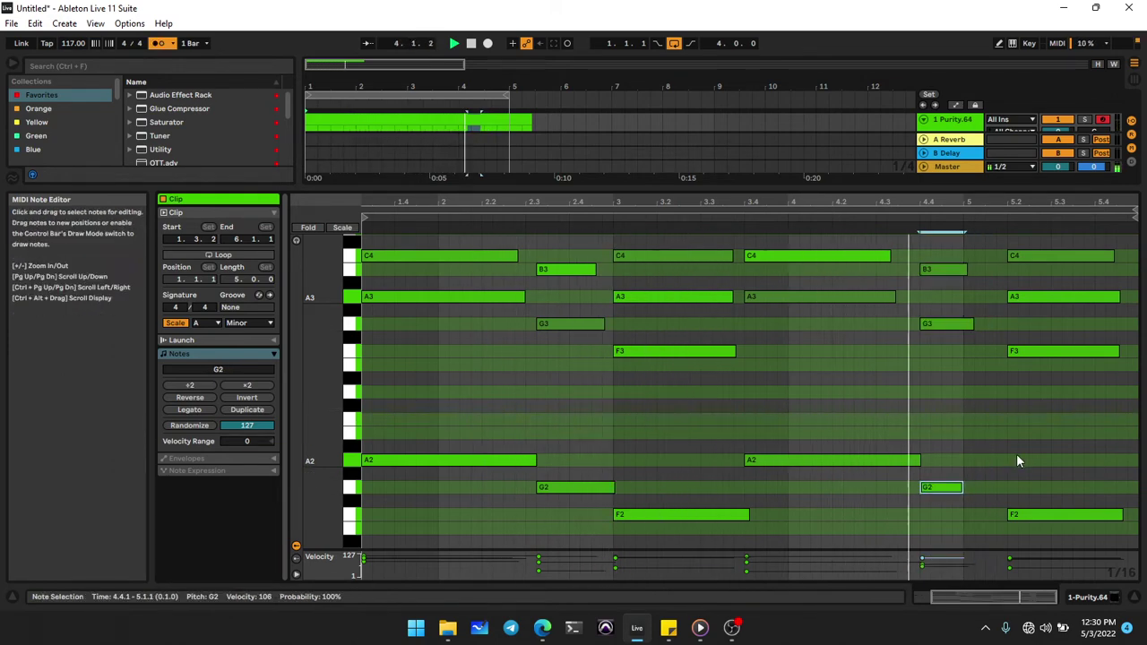
Move the last chord's F2 to C4 notes back so they start at 5.1.1.
left_click_drag(1023, 525, 1019, 242)
key("Left")
key("Left")
key("Left")
key("Left")
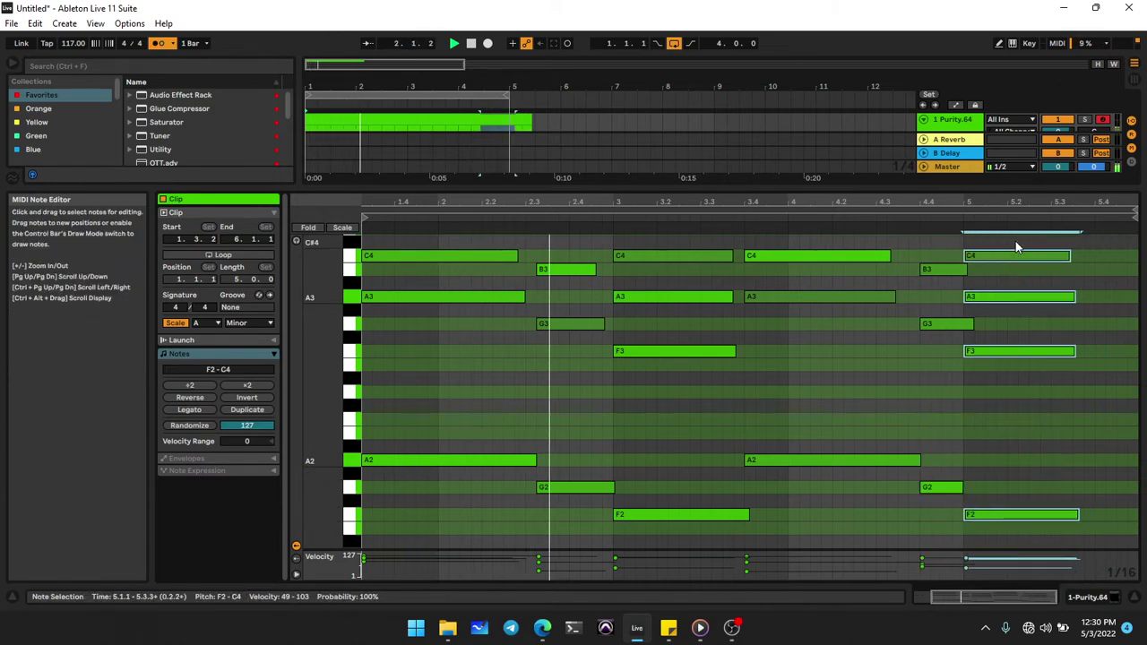
left_click(1018, 384)
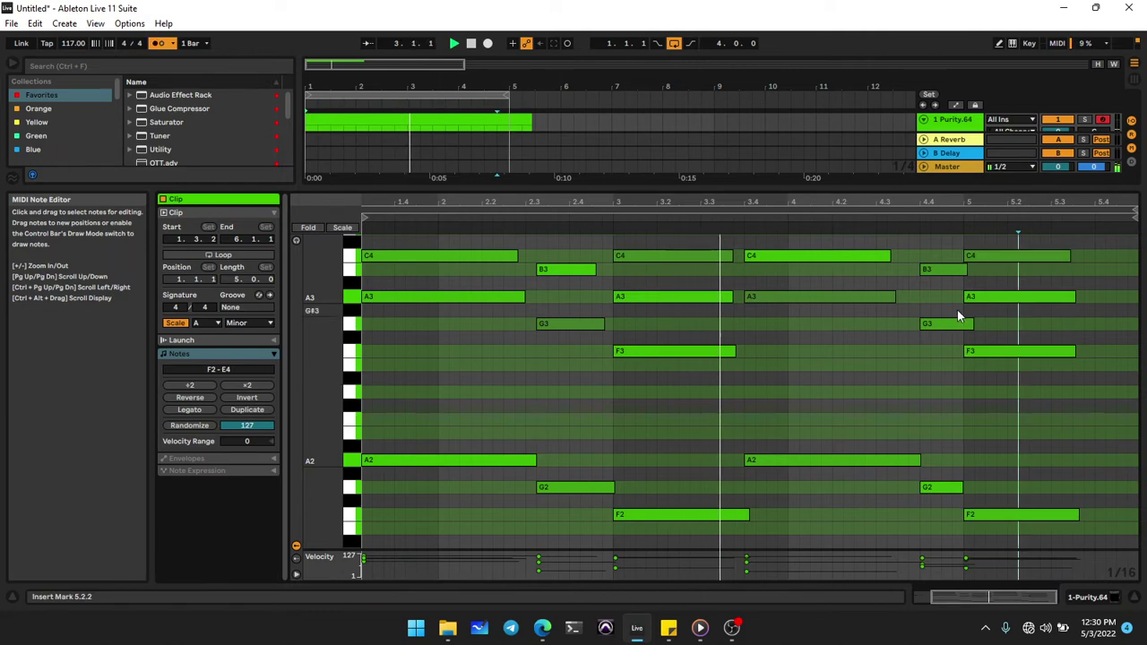
Trim the fifth chord's G3 to end at 5.1.1, and lengthen the last chord's F2 to C4 notes to about bar 6.
left_click_drag(972, 323, 965, 323)
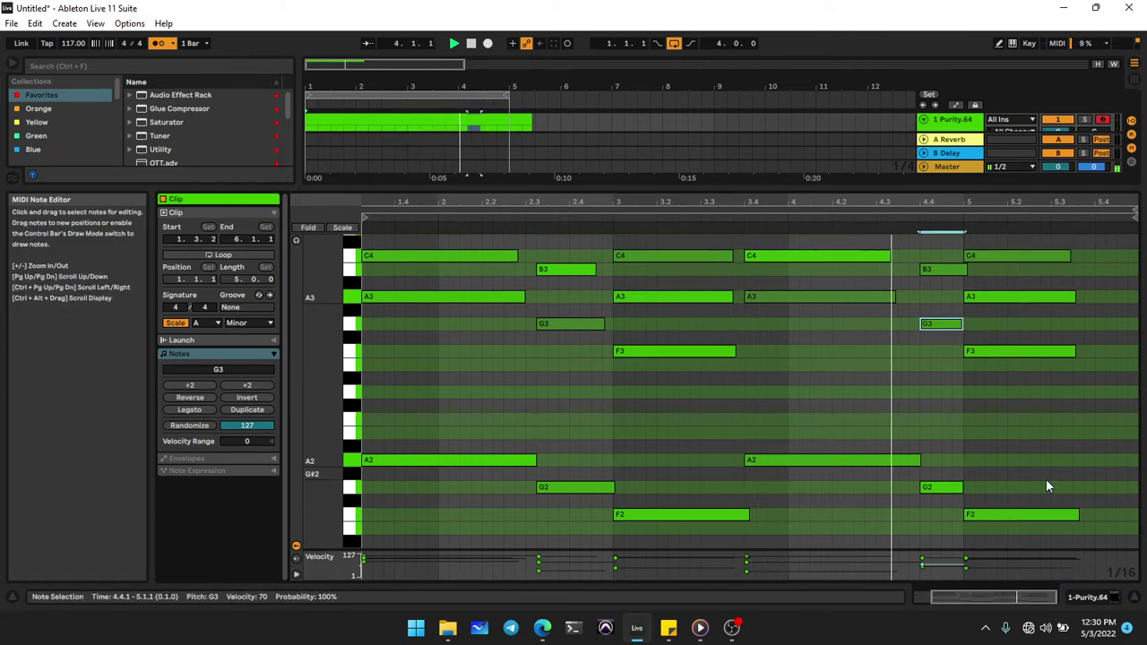
left_click_drag(1069, 239, 1076, 517)
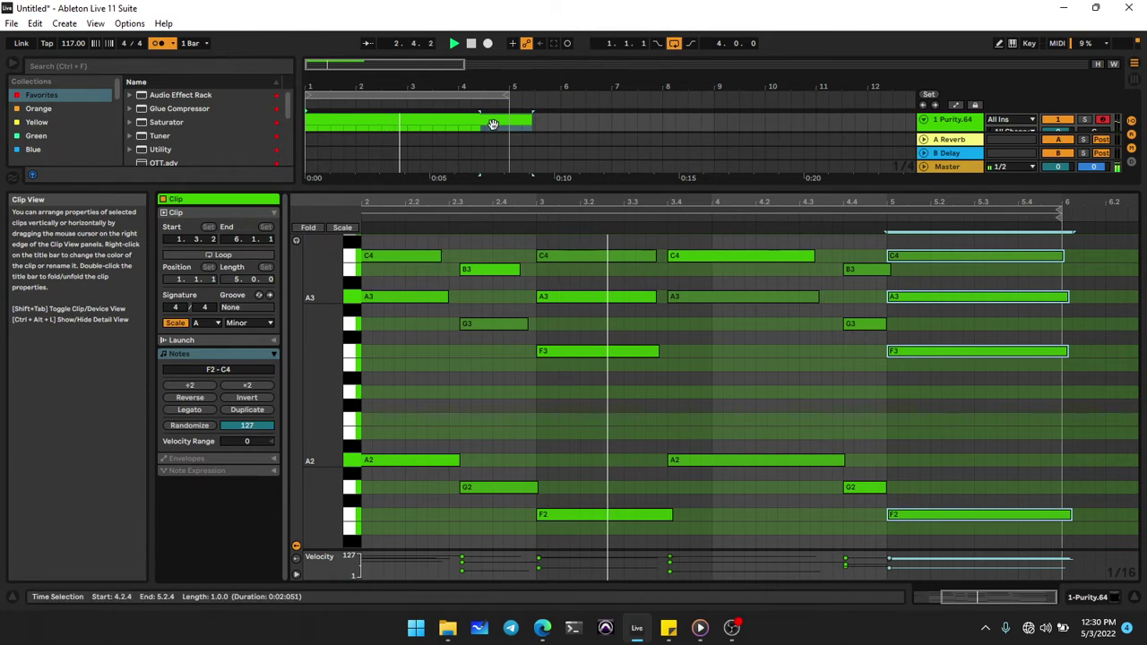
Shorten the arrangement loop to two bars, ending at bar 3, and split the Purity.64 clip at 3.1.1.
left_click_drag(506, 94, 412, 95)
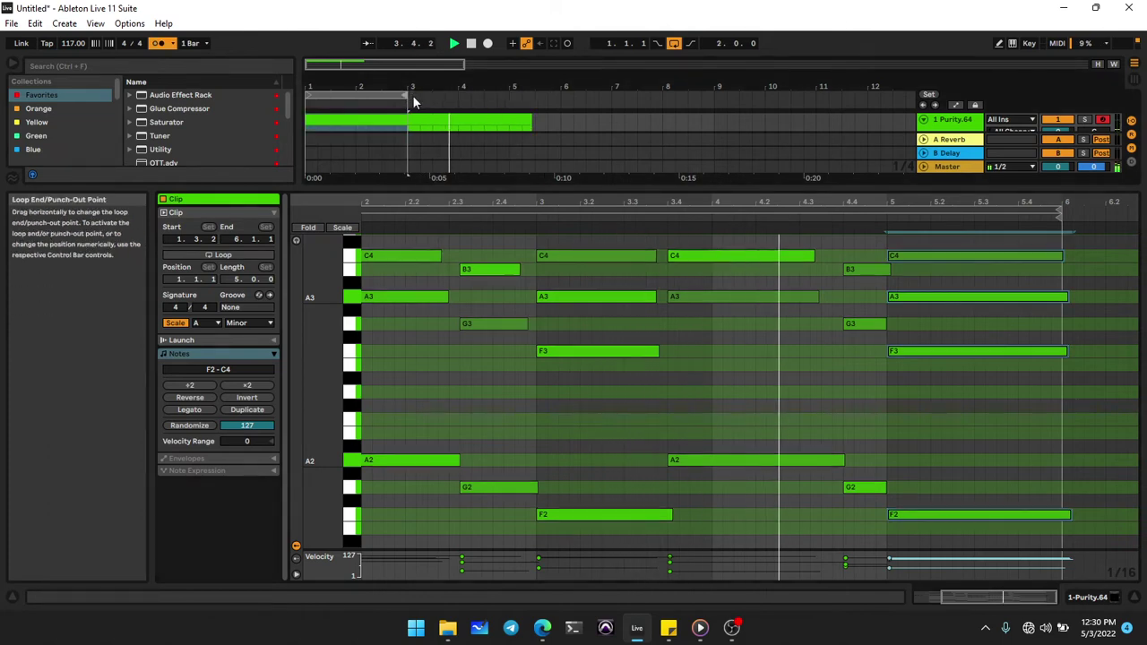
double_click(367, 119)
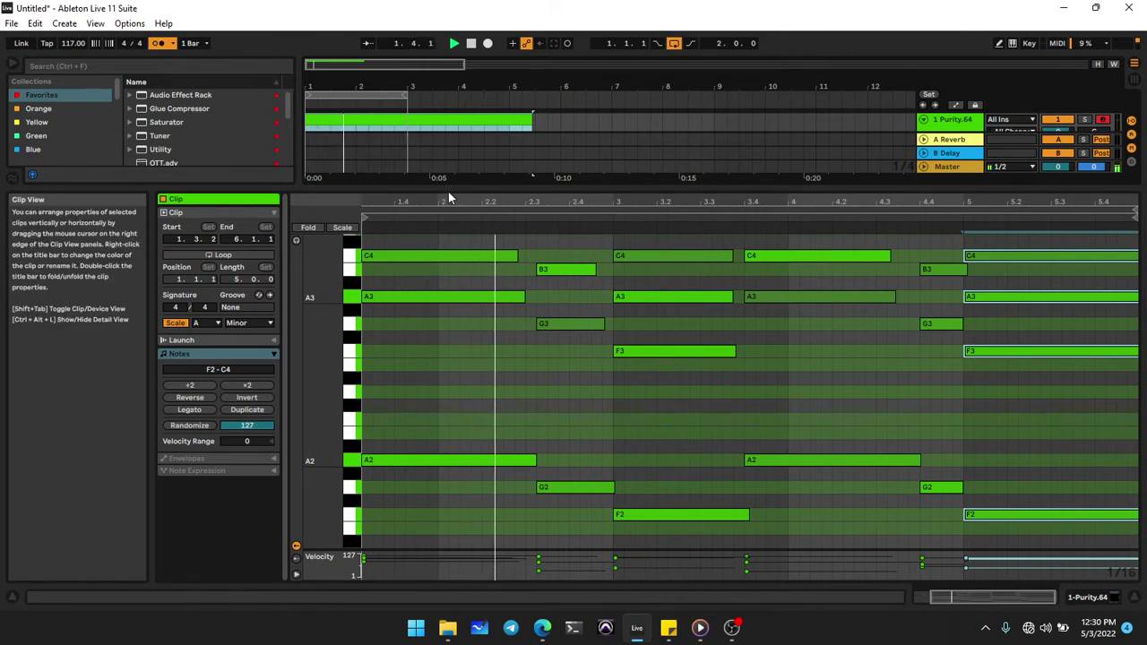
left_click_drag(448, 186, 448, 348)
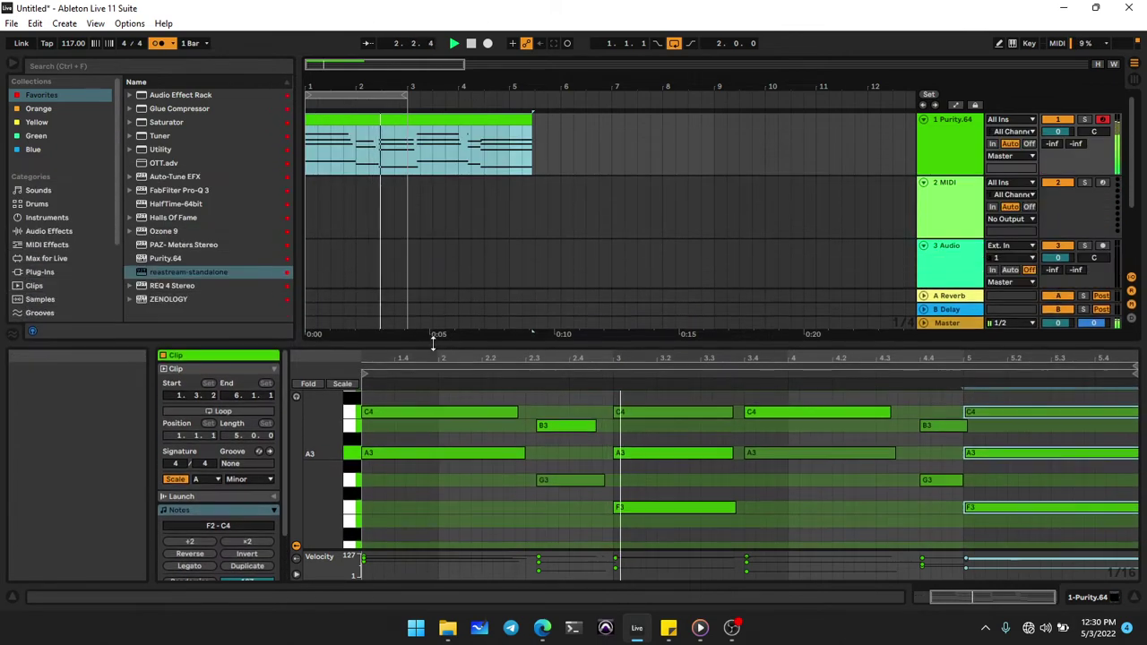
left_click(411, 172)
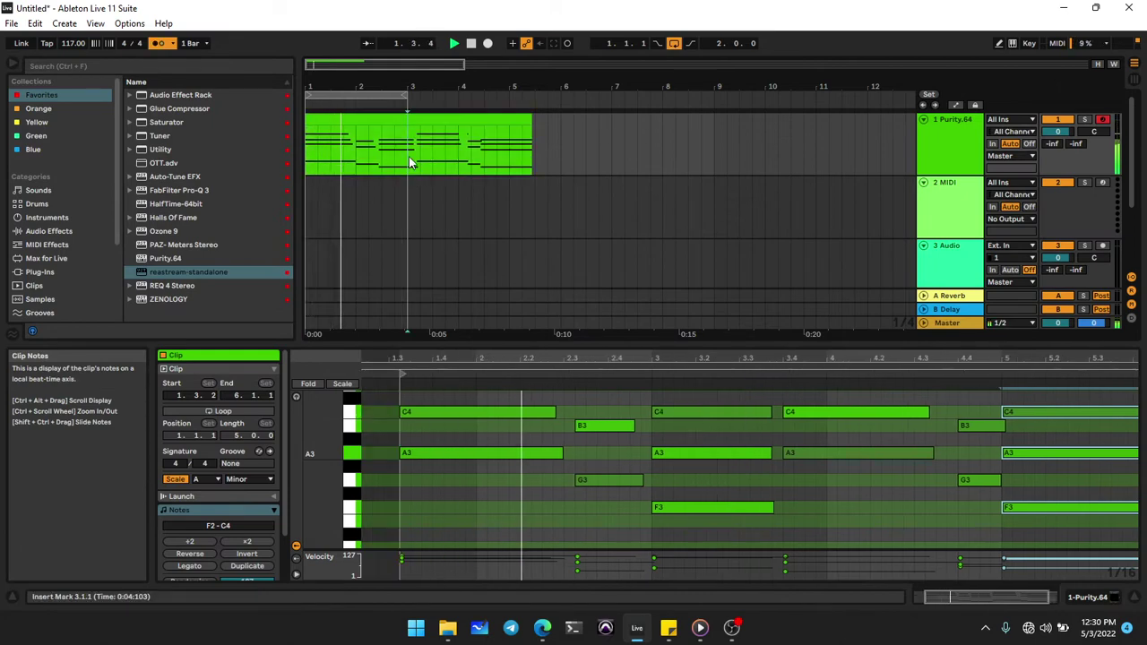
key("ctrl+e")
left_click(389, 121)
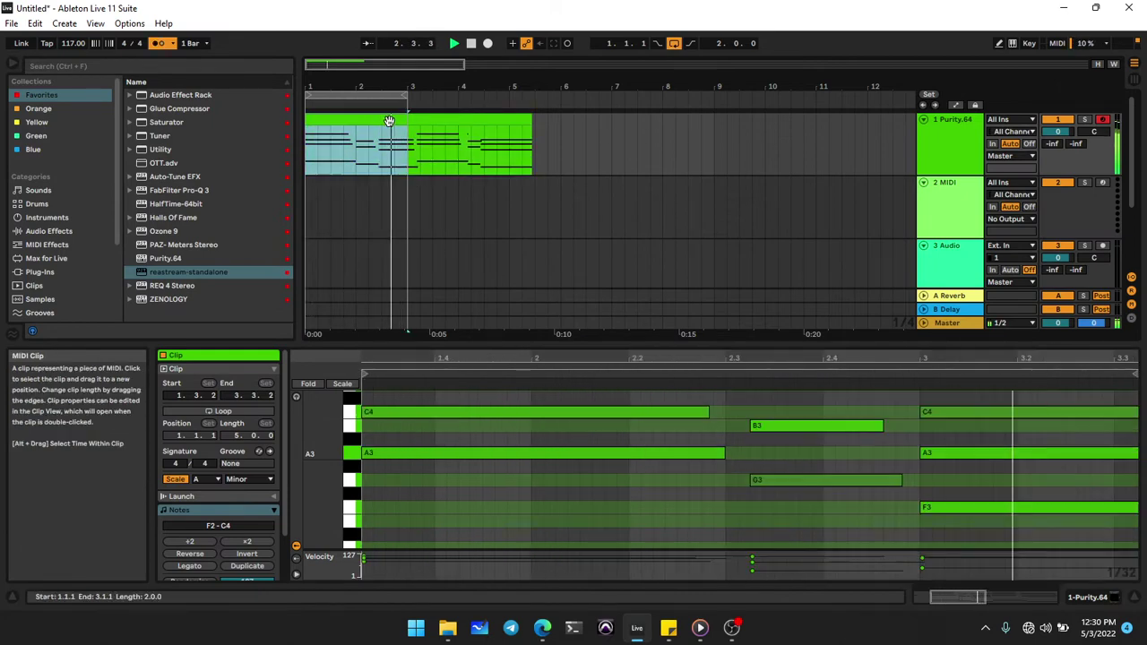
Enlarge the note editor for the first split clip and shorten the first chord's A2 to end at 2.3.1.
left_click(799, 414)
left_click_drag(723, 348, 722, 217)
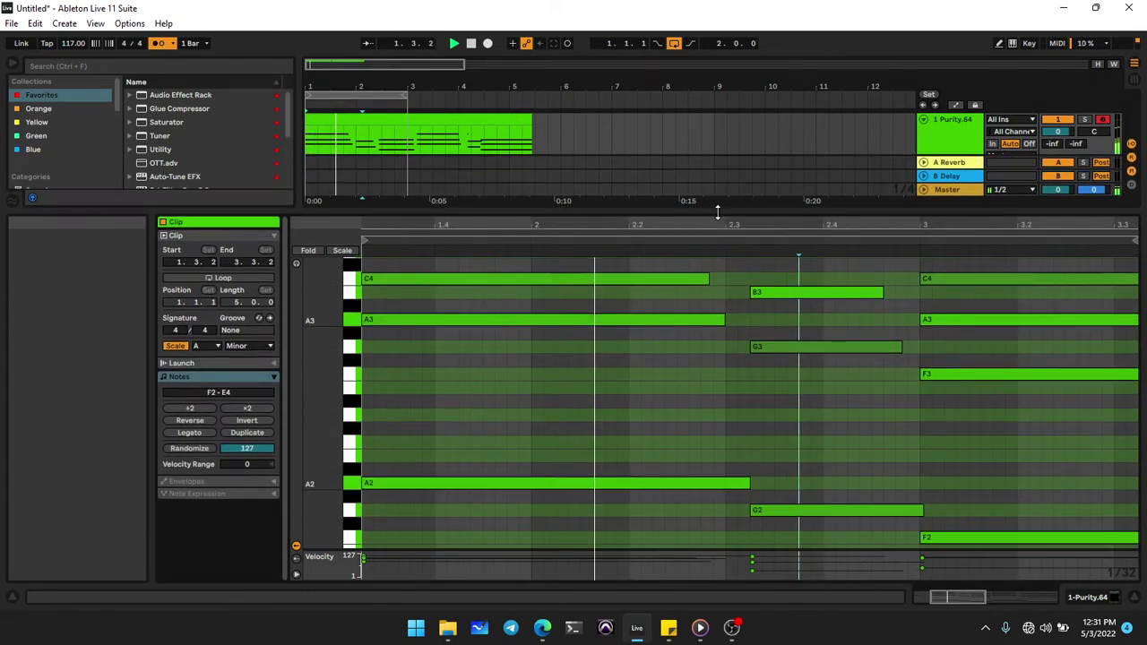
left_click_drag(749, 485, 723, 485)
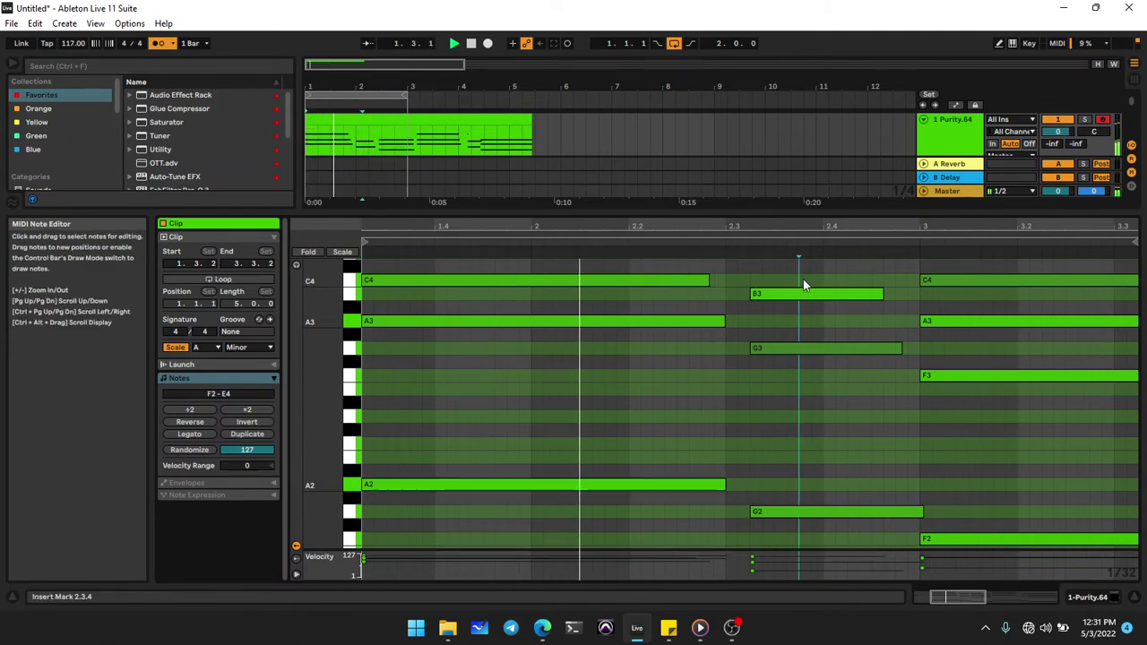
Move the second chord's G2, G3 and B3 notes to start at 2.3.1 and lengthen them slightly.
left_click_drag(803, 279, 796, 520)
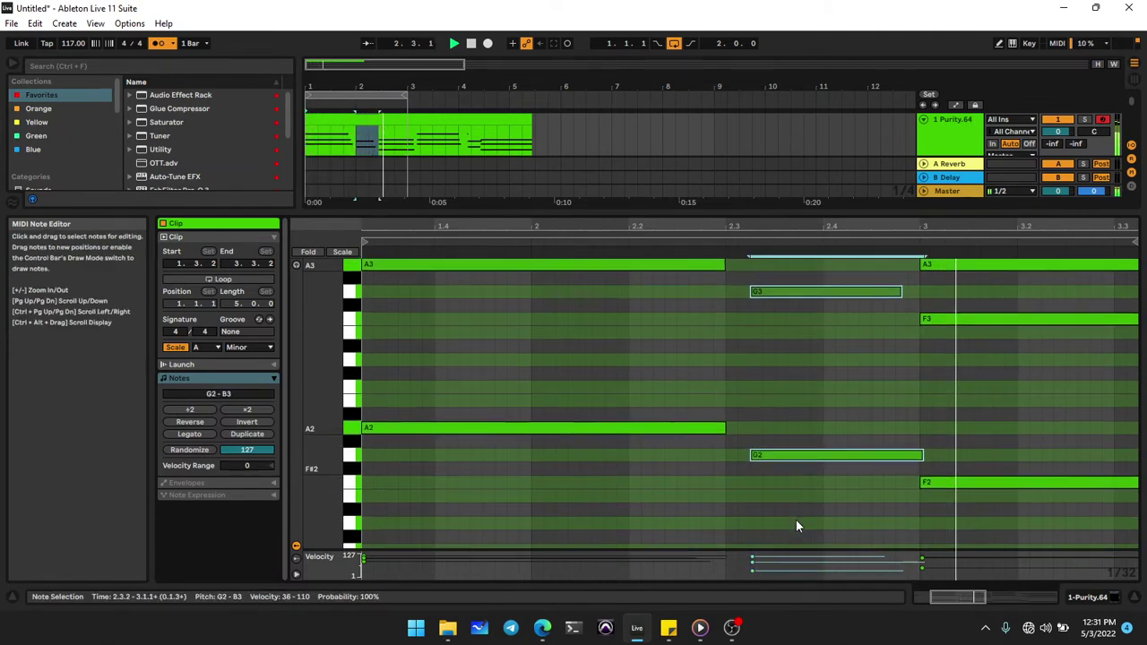
scroll(796, 519, "down", 3)
key("Left")
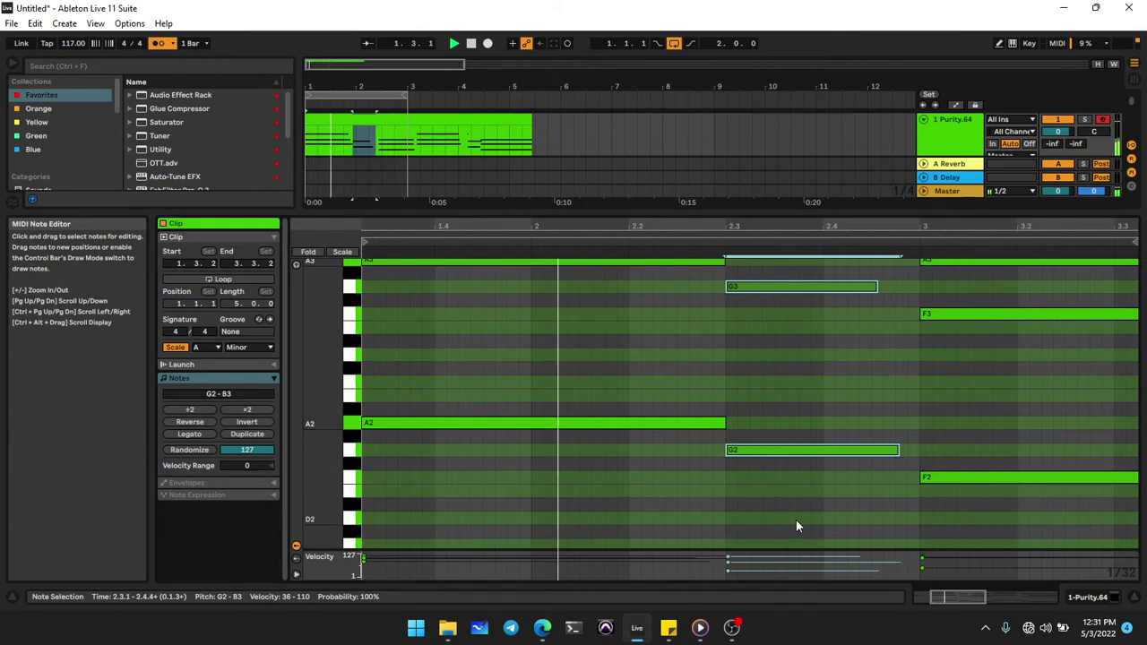
scroll(796, 526, "up", 3)
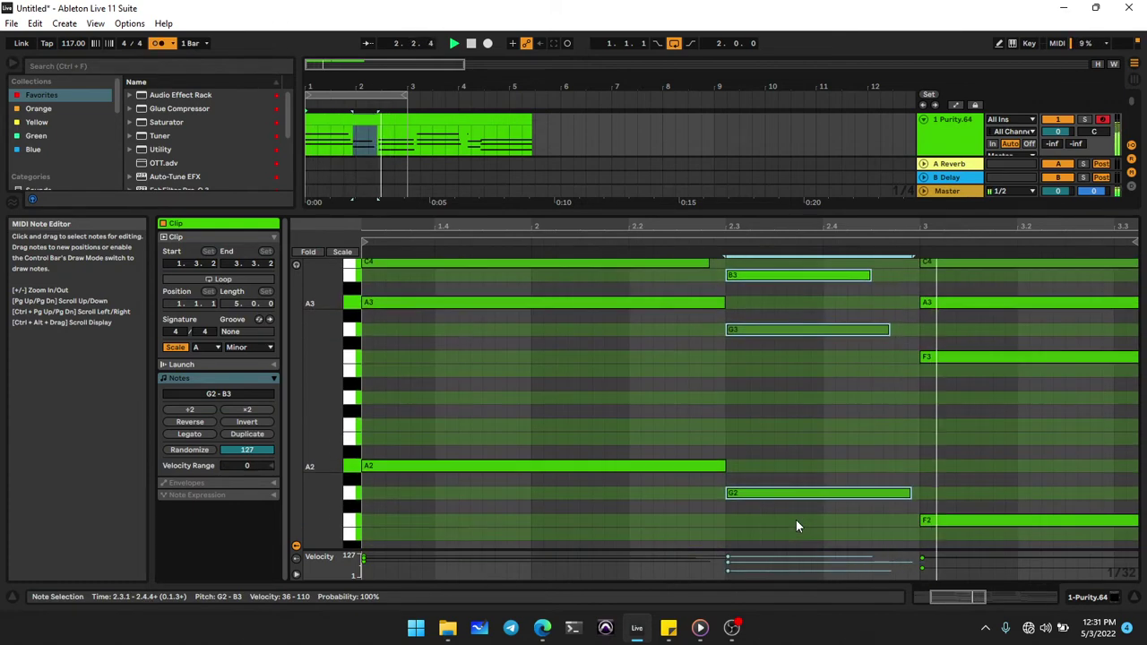
scroll(795, 520, "up", 2)
left_click(910, 468)
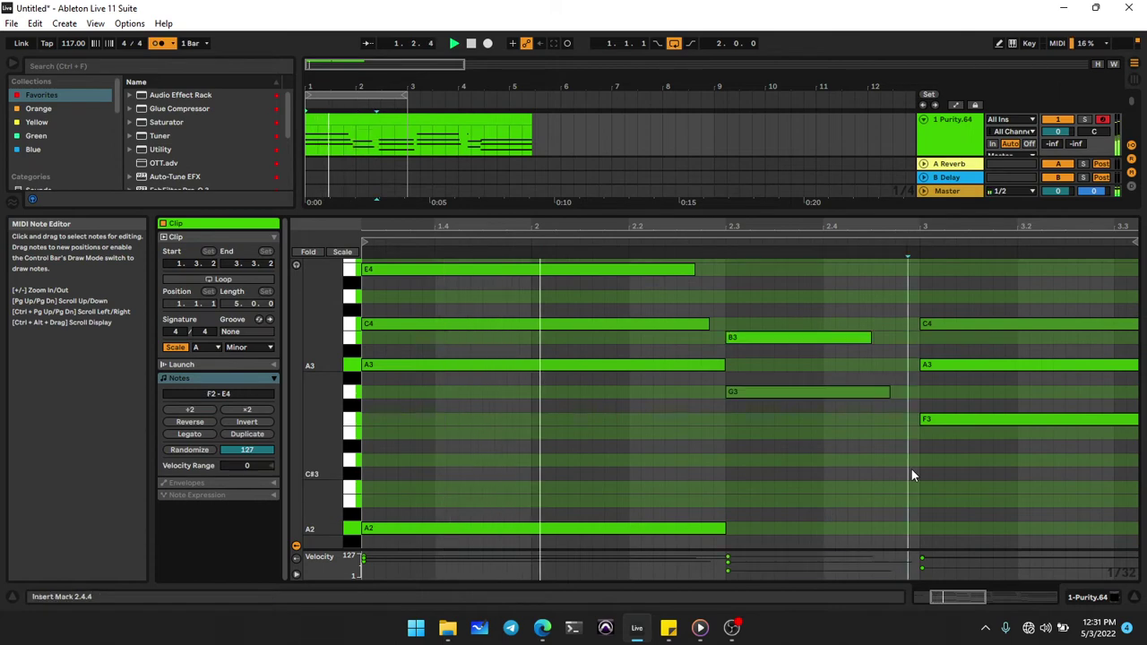
Extend the second chord's B3, G3 and G2 notes individually so each ends at 3.1.1.
left_click_drag(869, 337, 918, 338)
left_click_drag(893, 392, 918, 392)
scroll(917, 387, "down", 2)
scroll(917, 387, "down", 4)
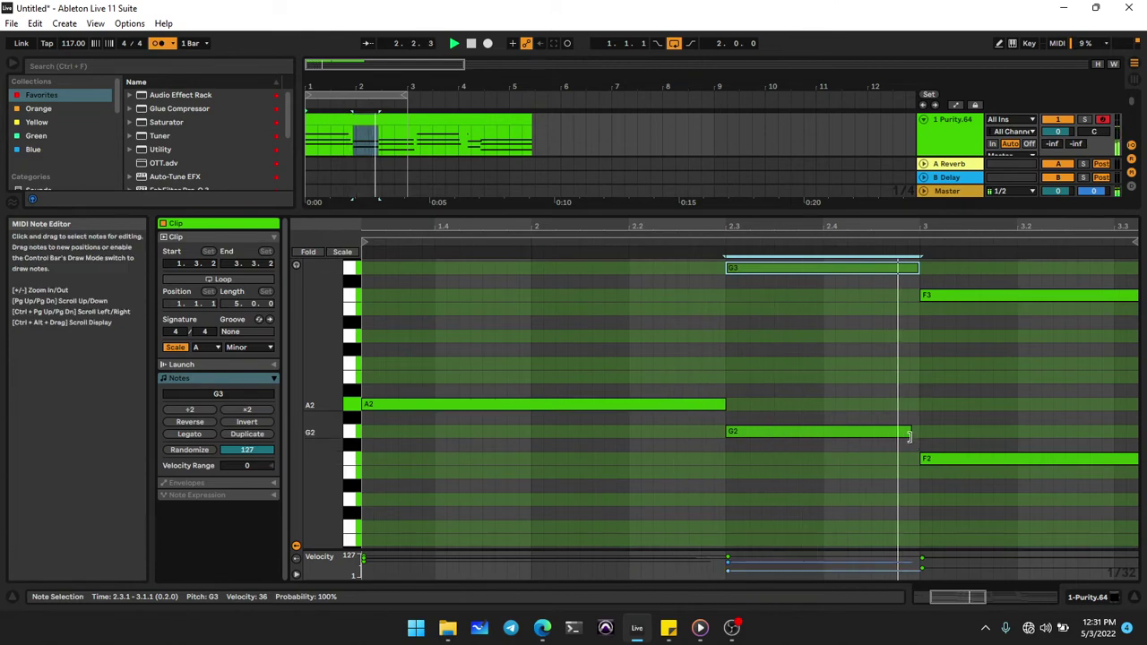
left_click_drag(909, 434, 917, 432)
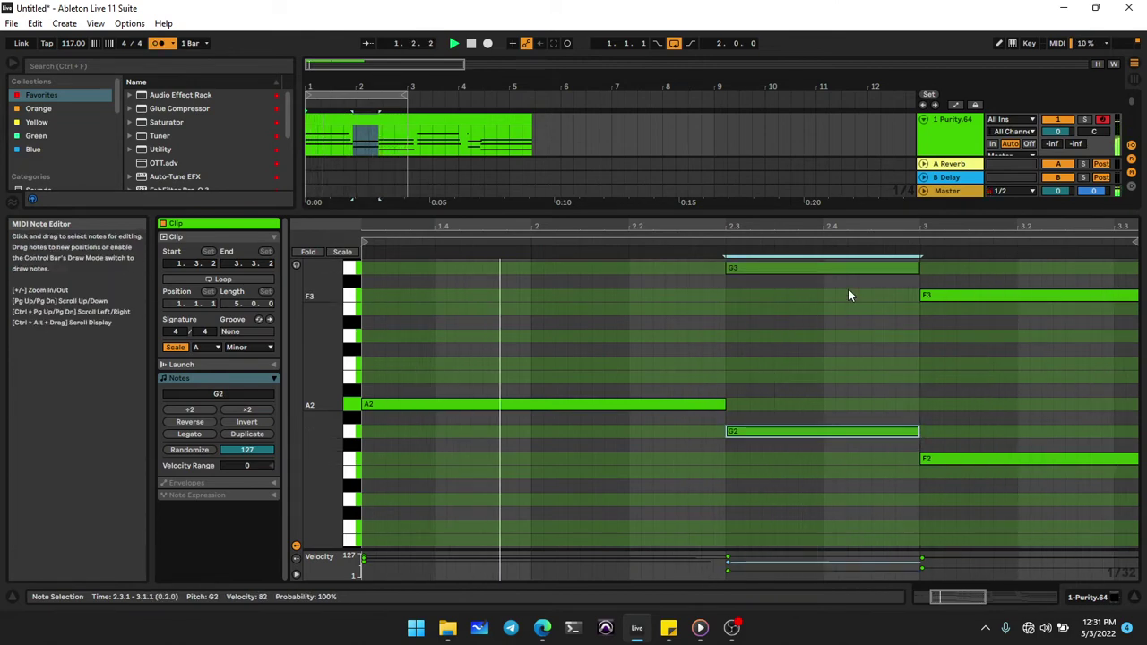
Set the velocity of the second chord's G3 to 75 and of the third chord's C4 to 80.
scroll(847, 288, "down", 3)
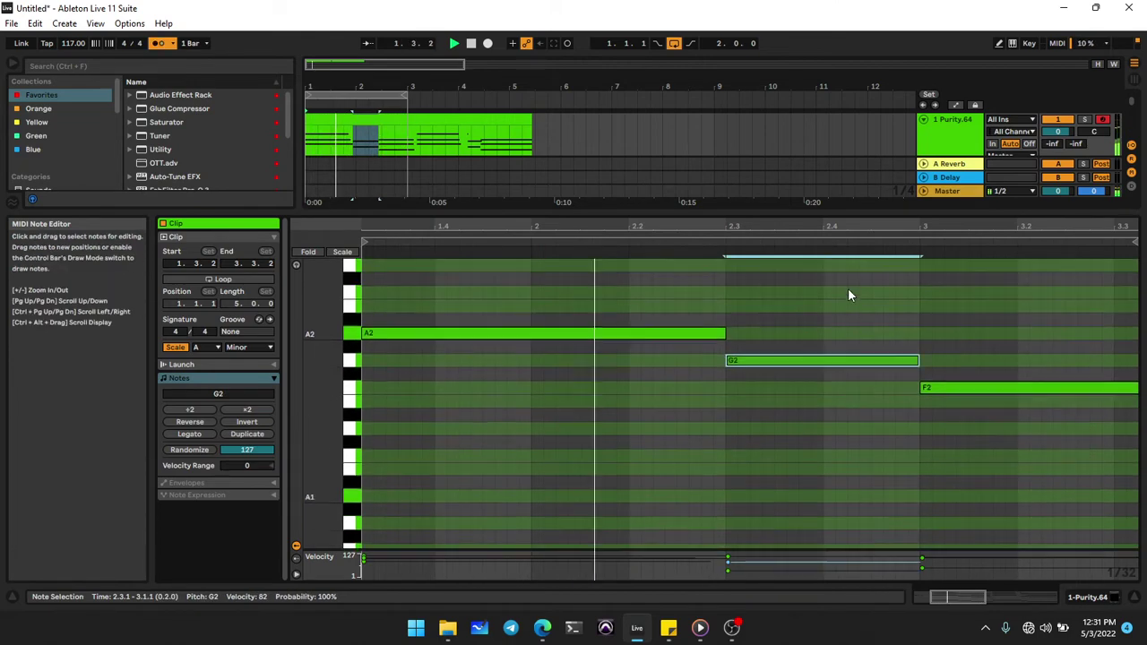
left_click(729, 569)
left_click_drag(728, 566, 728, 563)
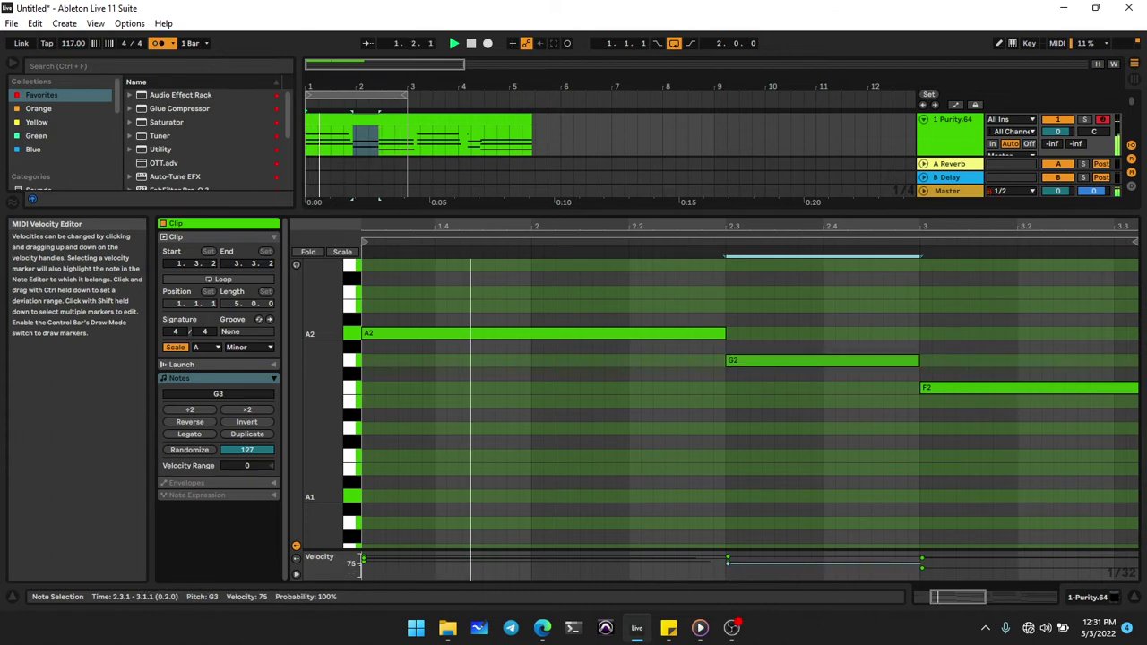
left_click_drag(922, 568, 922, 562)
Extend the first chord's E4 to end at 2.3.1 and its C4 to just before 2.3.1.
scroll(998, 282, "up", 8)
scroll(998, 282, "up", 1)
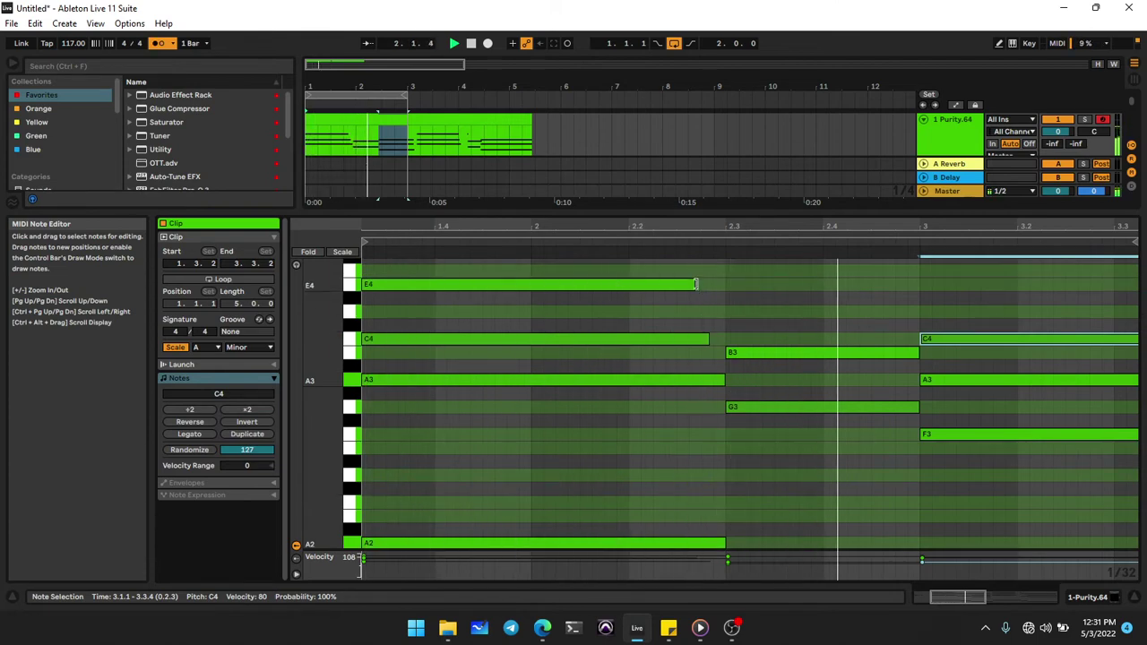
left_click_drag(694, 284, 724, 284)
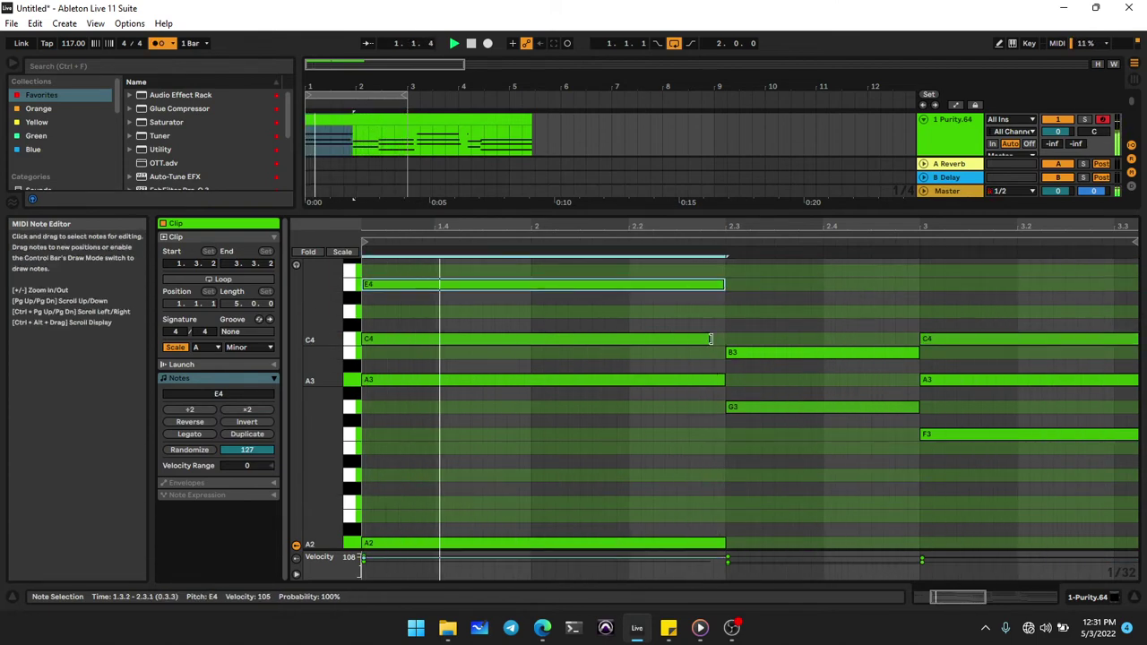
left_click_drag(707, 339, 722, 339)
Add an E4 note to the second chord, running from 2.3.1 to 3.1.1.
scroll(827, 370, "down", 4)
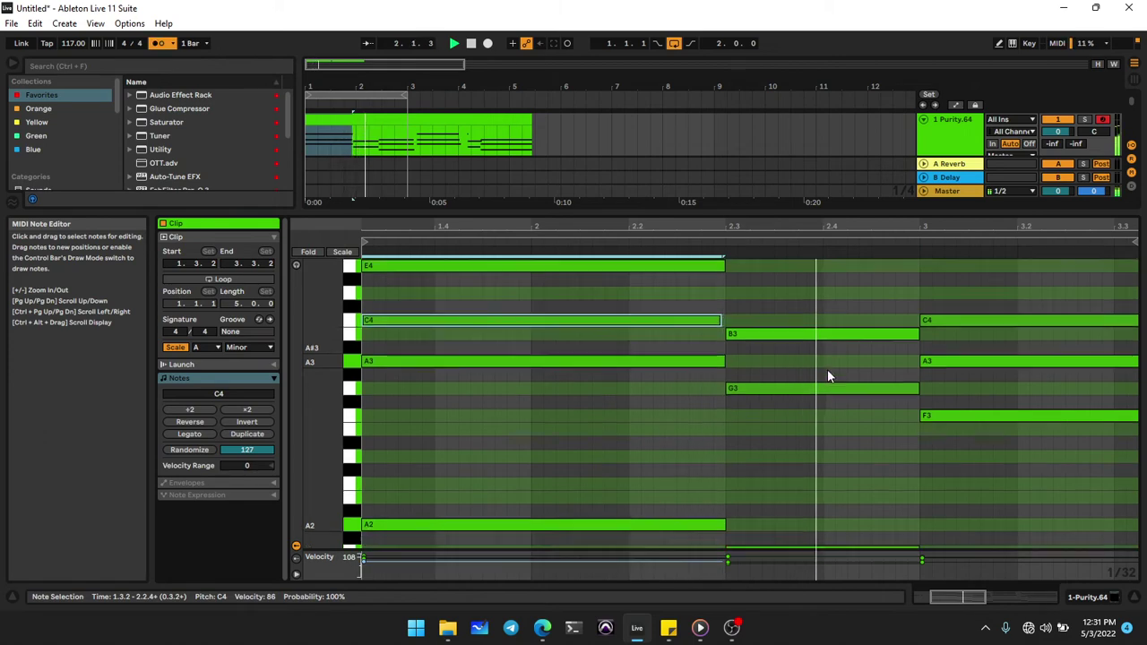
scroll(827, 370, "up", 4)
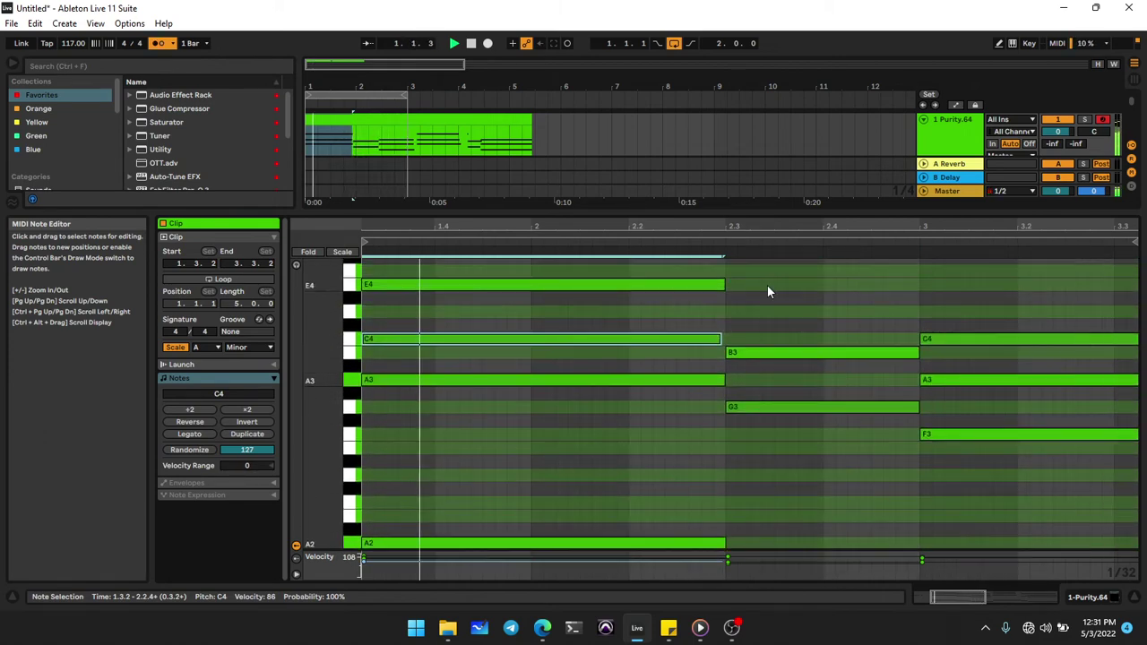
double_click(731, 284)
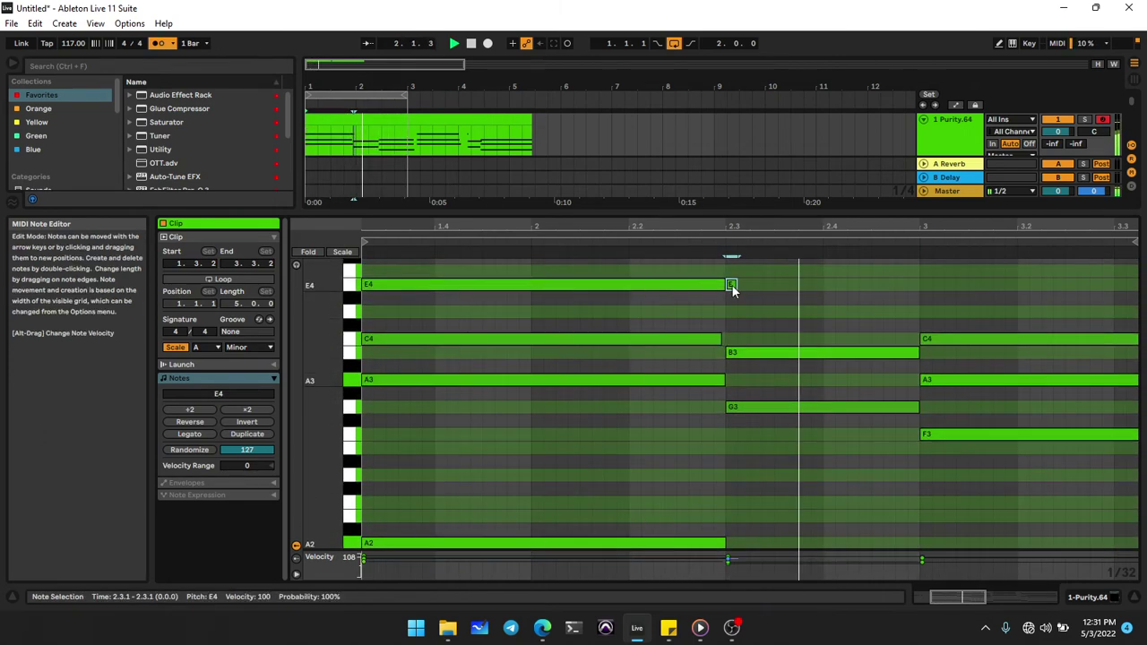
left_click_drag(733, 284, 919, 284)
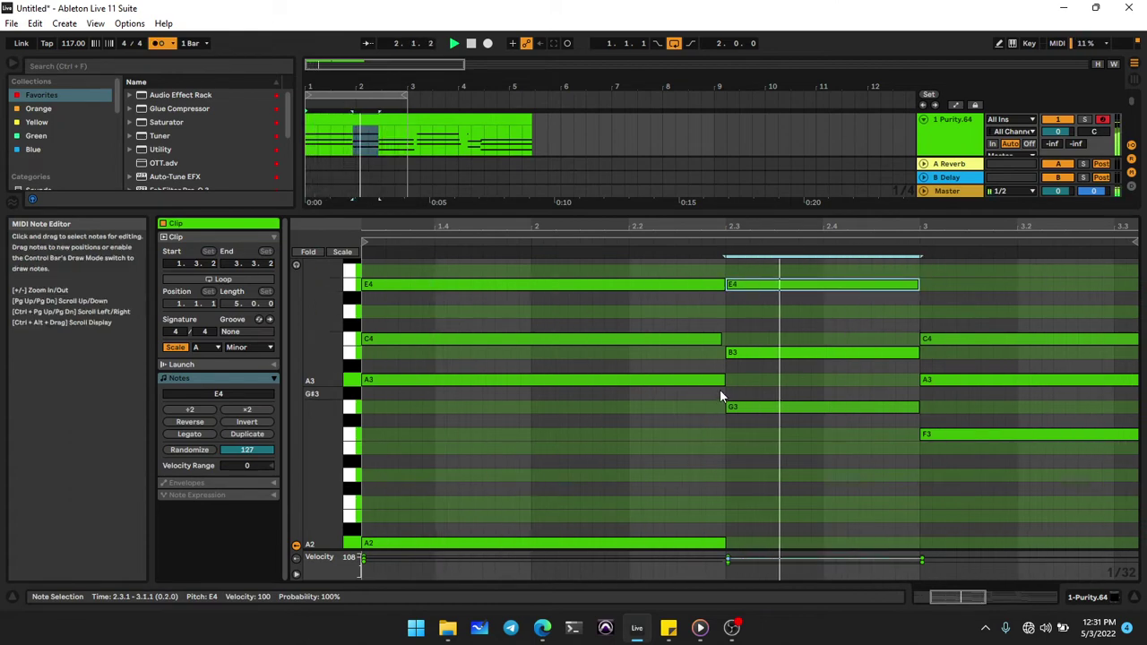
Raise the third chord's C4 note at 3.1.1 to D4.
left_click_drag(943, 343, 947, 341)
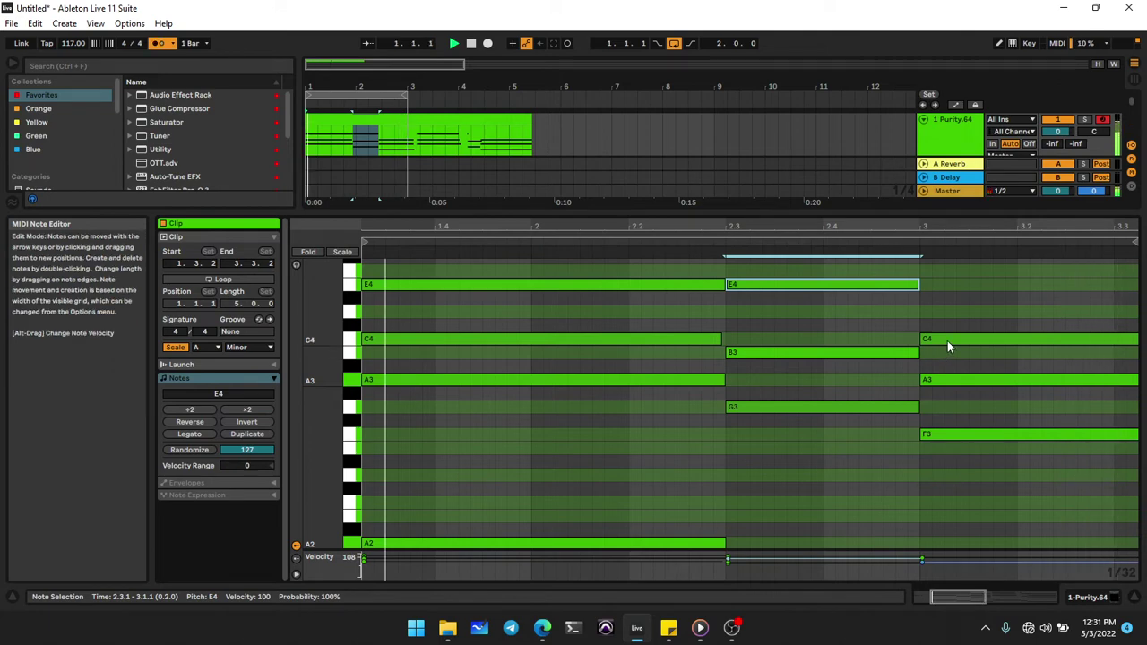
key("Up")
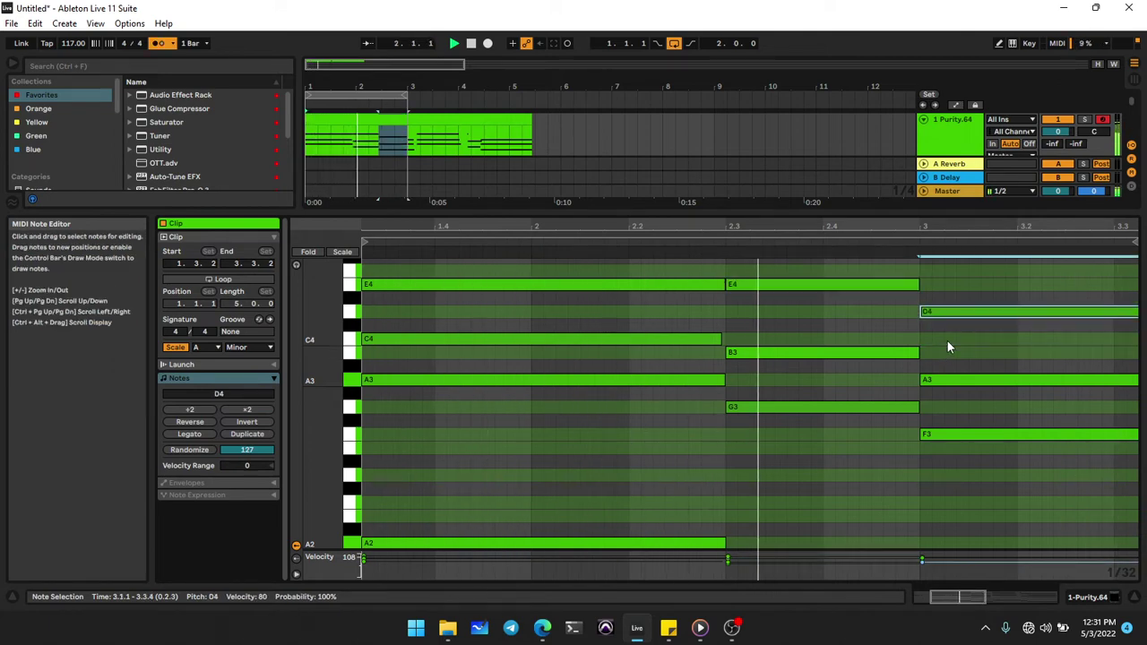
Lower the third chord's D4 note at 3.1.1 to C4.
key("Down")
key("Down")
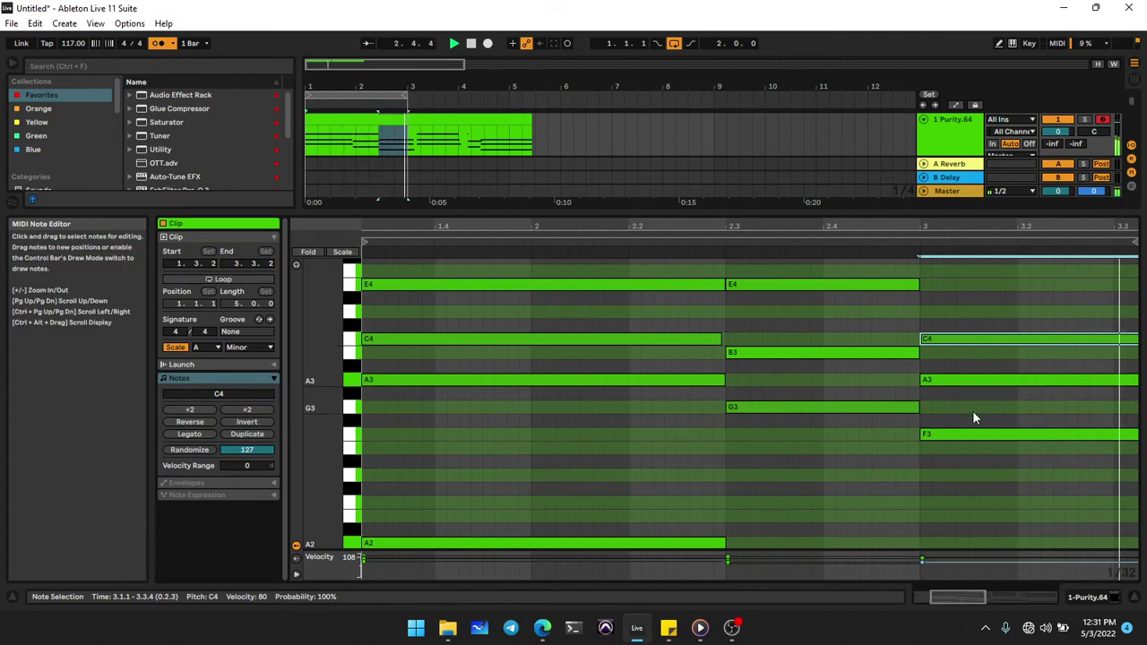
Try raising the third chord's F3 an octave to F4, and undo the transposition.
left_click(969, 435)
key("shift+Up")
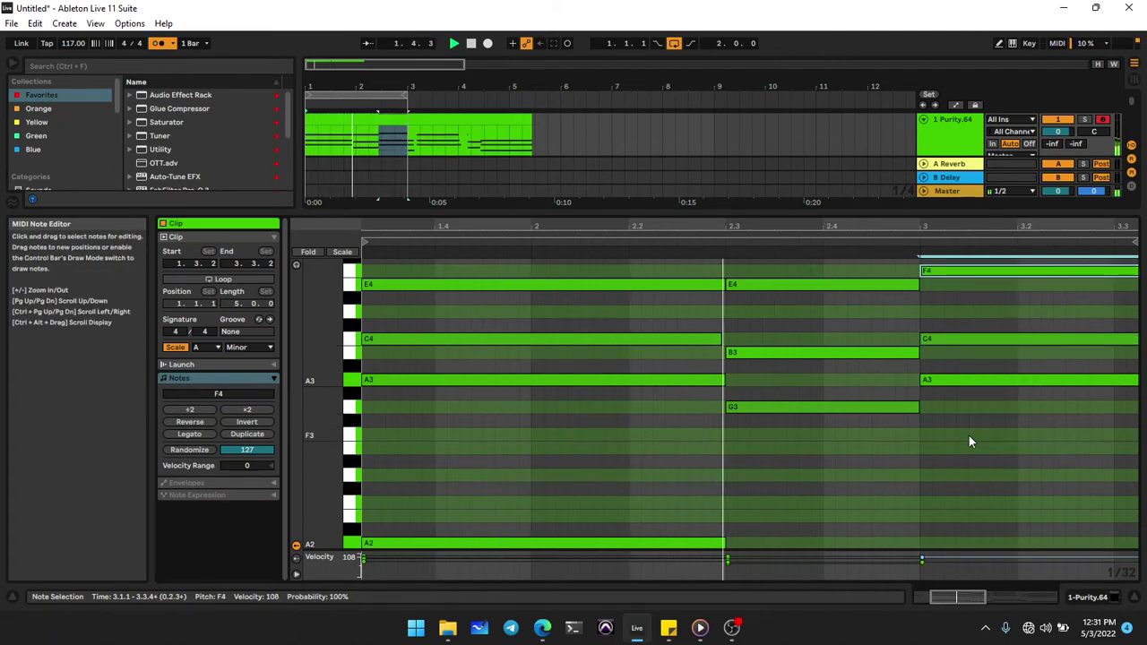
key("ctrl+z")
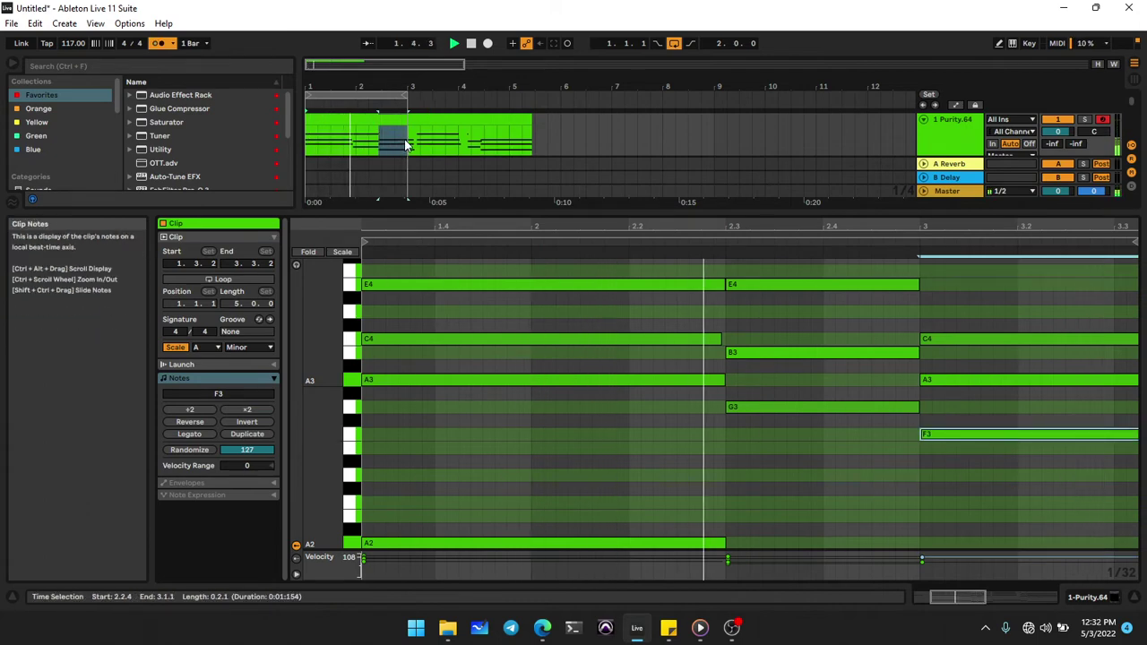
Duplicate the first two bars of the chord clip into bars 3 and 4, and extend the arrangement loop to four bars.
left_click_drag(408, 148, 287, 149)
key("ctrl+d")
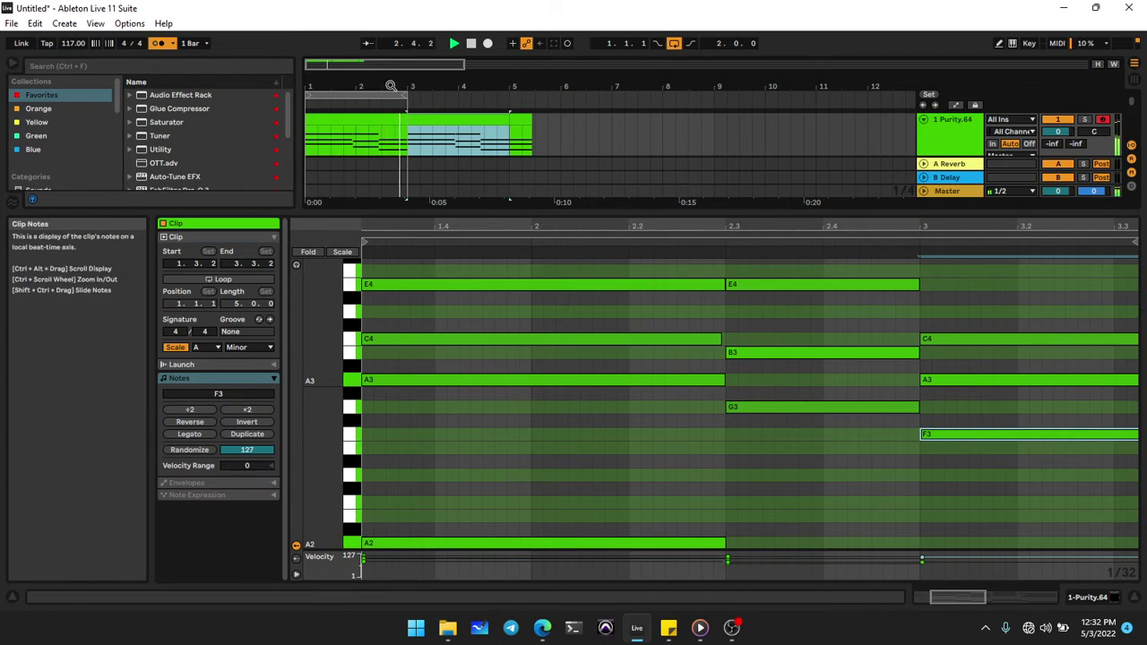
left_click_drag(408, 95, 509, 95)
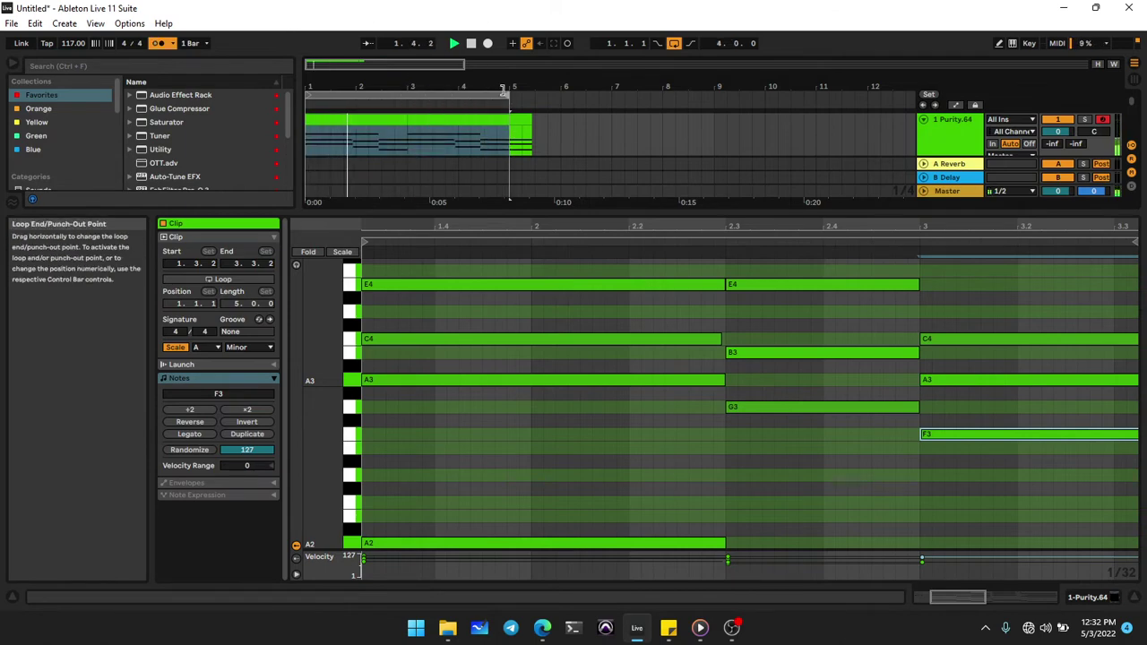
Turn off the metronome, transpose all chord notes in both clips down one octave, and restart playback.
left_click(159, 43)
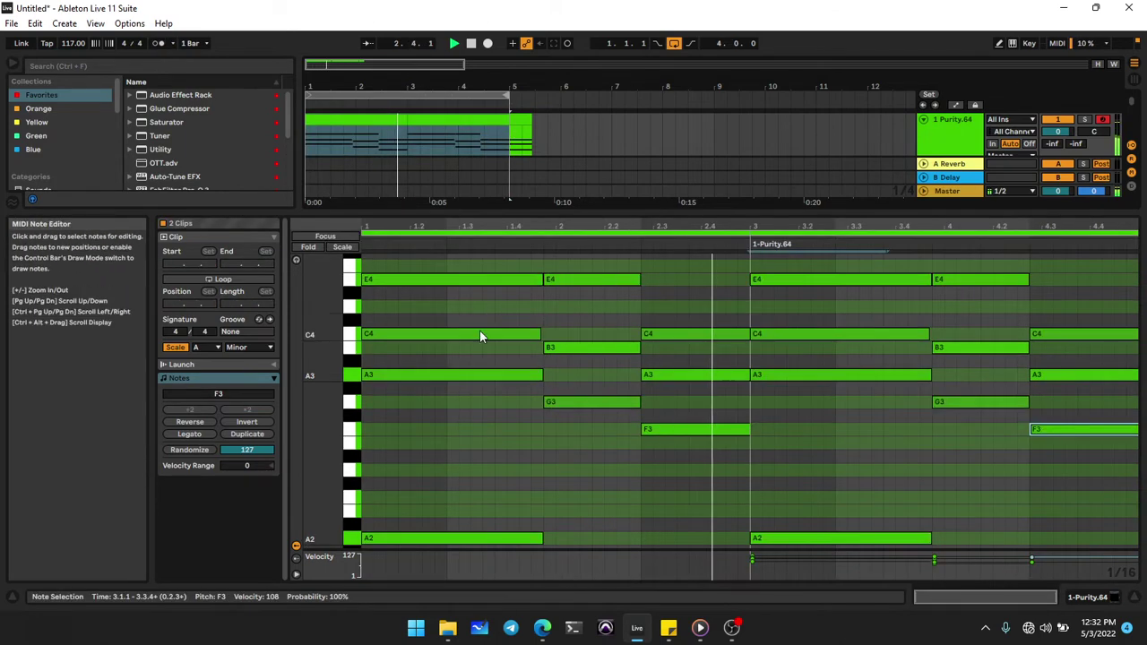
key("ctrl+a")
key("shift+Down")
key("space")
key("space")
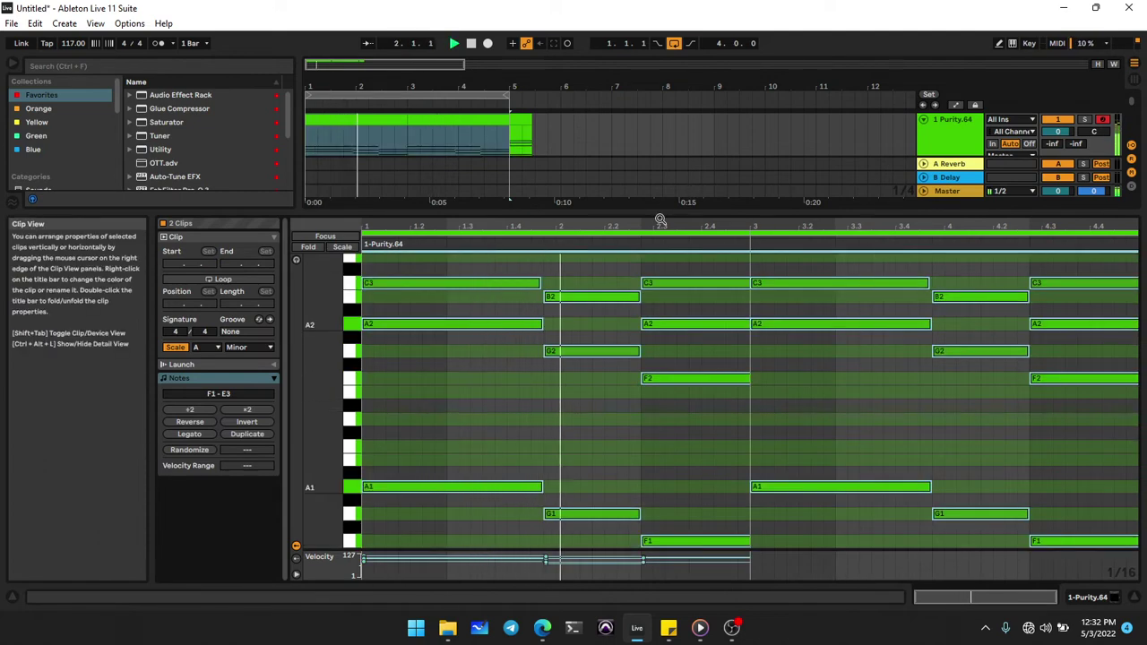
Delete the leftover part of the chord clip from 5.1.1 onward.
left_click_drag(668, 212, 655, 386)
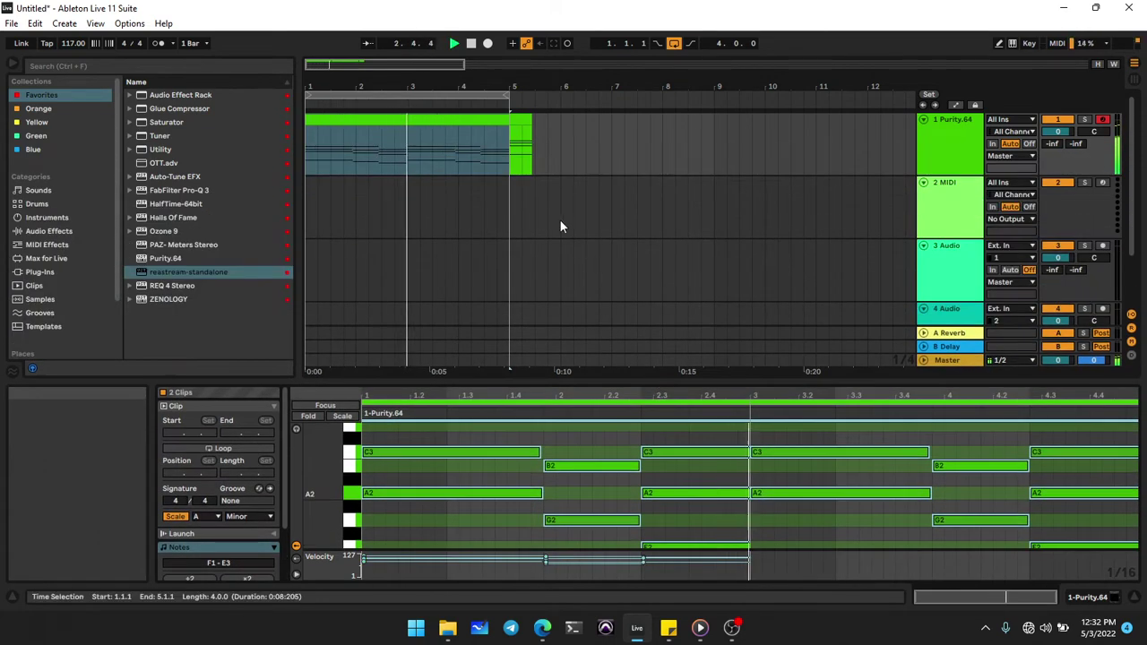
left_click(513, 178)
left_click_drag(512, 159, 545, 155)
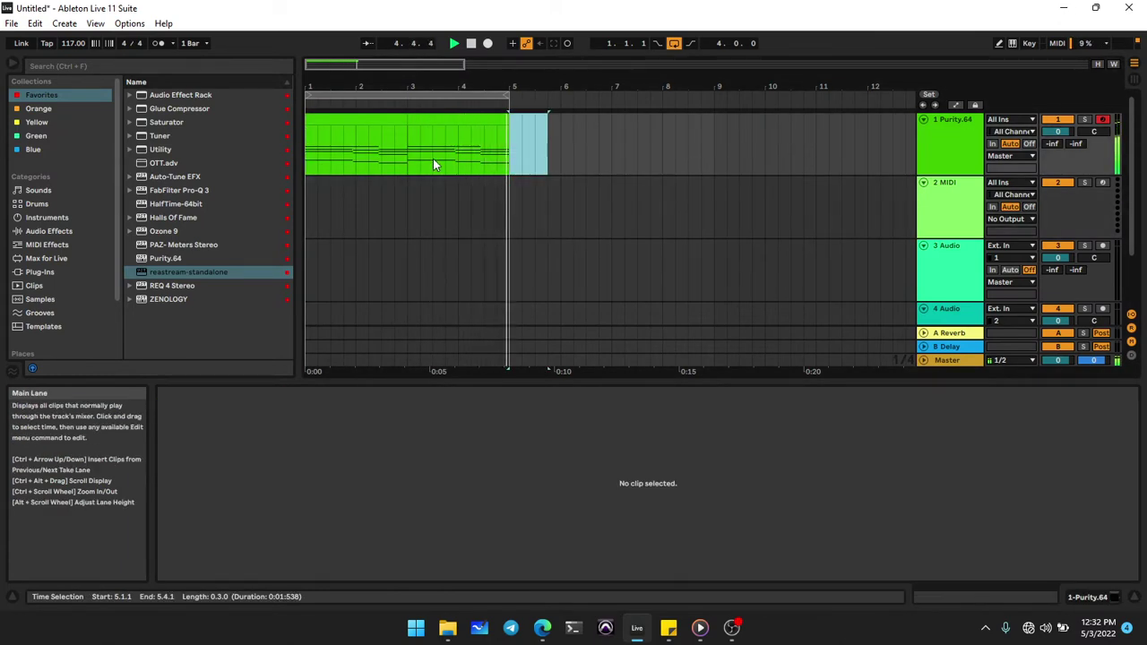
Load Purity.64 on the 2 MIDI track and insert an empty MIDI clip there from 1.1.1 to 5.1.1.
left_click(392, 188)
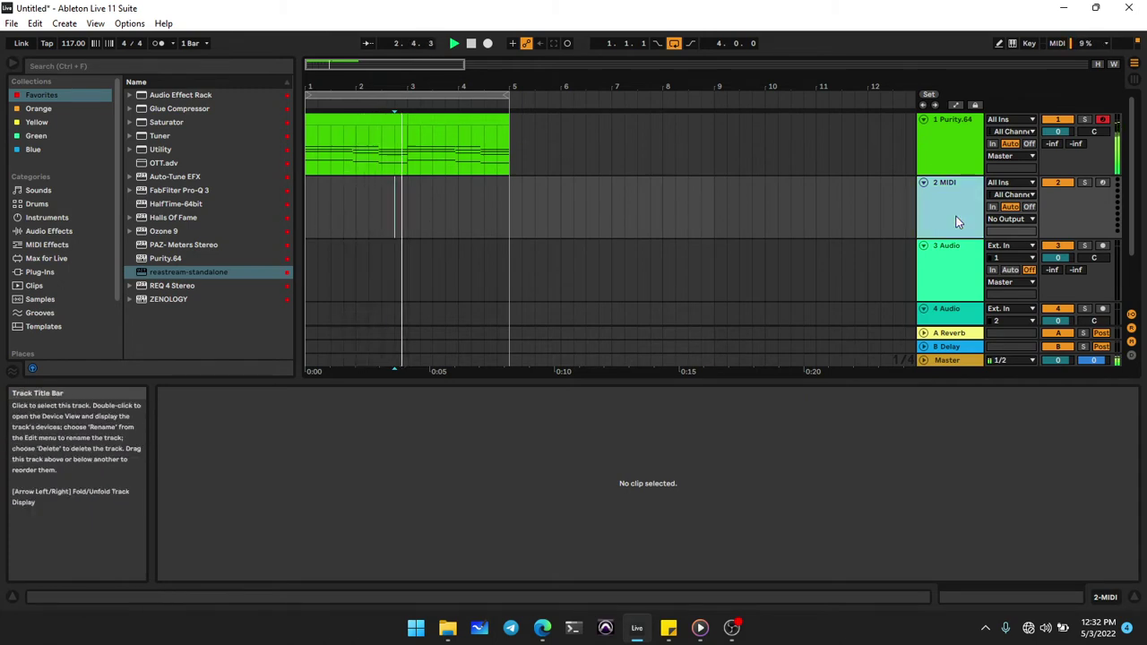
double_click(163, 260)
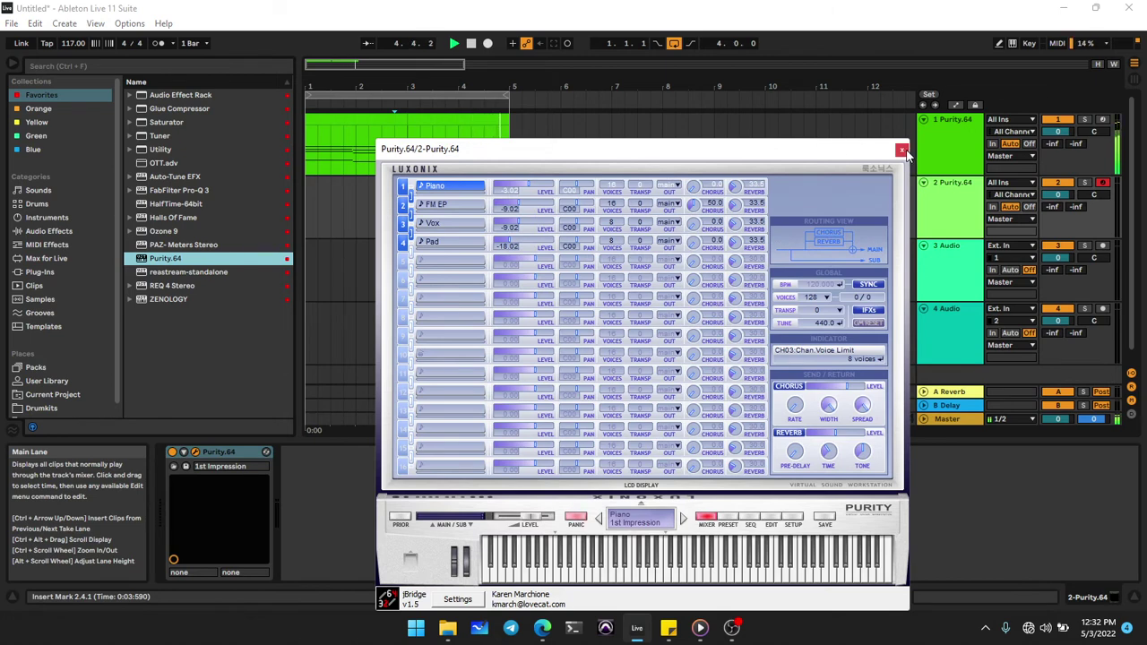
left_click(901, 150)
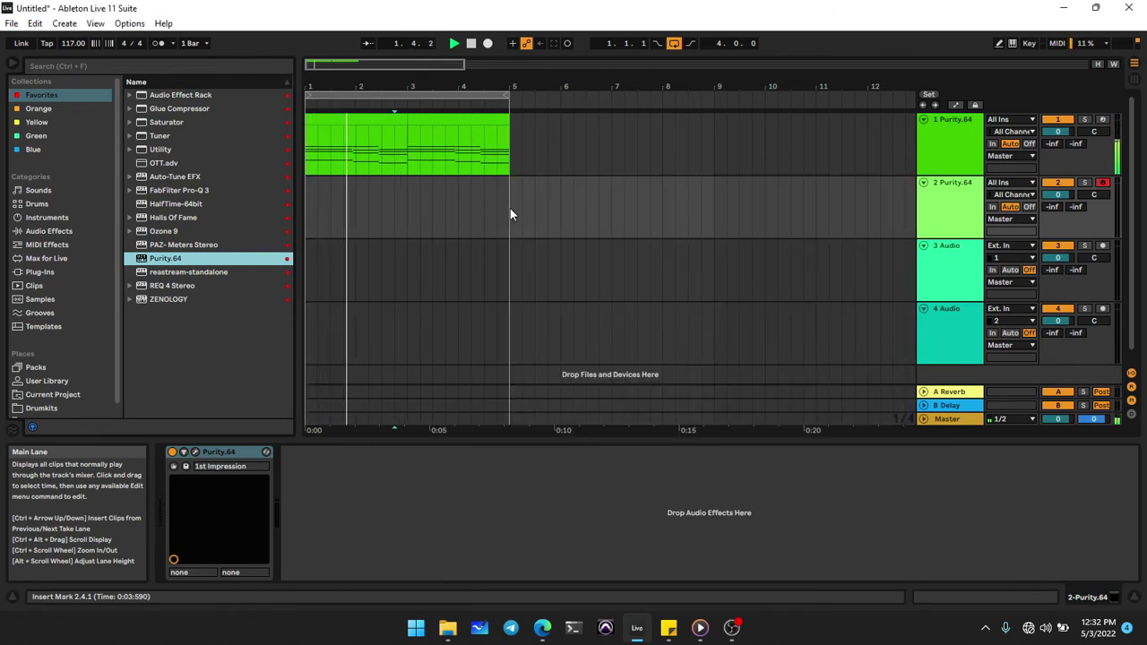
left_click_drag(506, 209, 295, 212)
key("ctrl+shift+m")
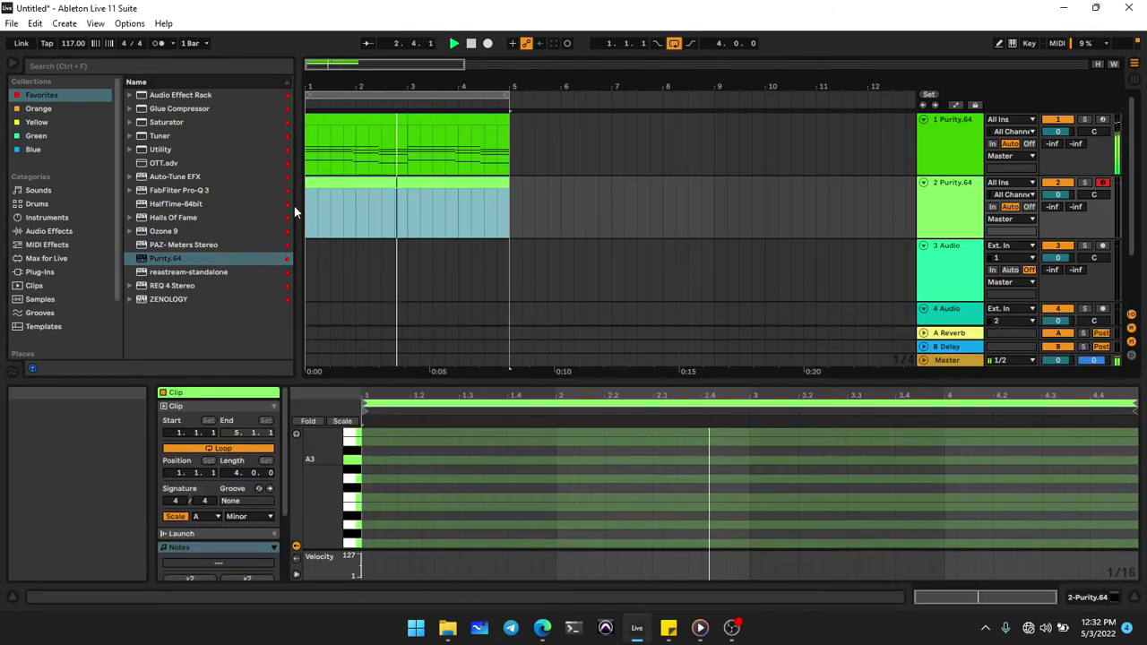
Add an A3 note running from 1.1.1 to 1.2.1 in the new clip and set its velocity to 127.
left_click_drag(542, 383, 542, 269)
scroll(413, 383, "up", 2)
scroll(399, 398, "up", 2)
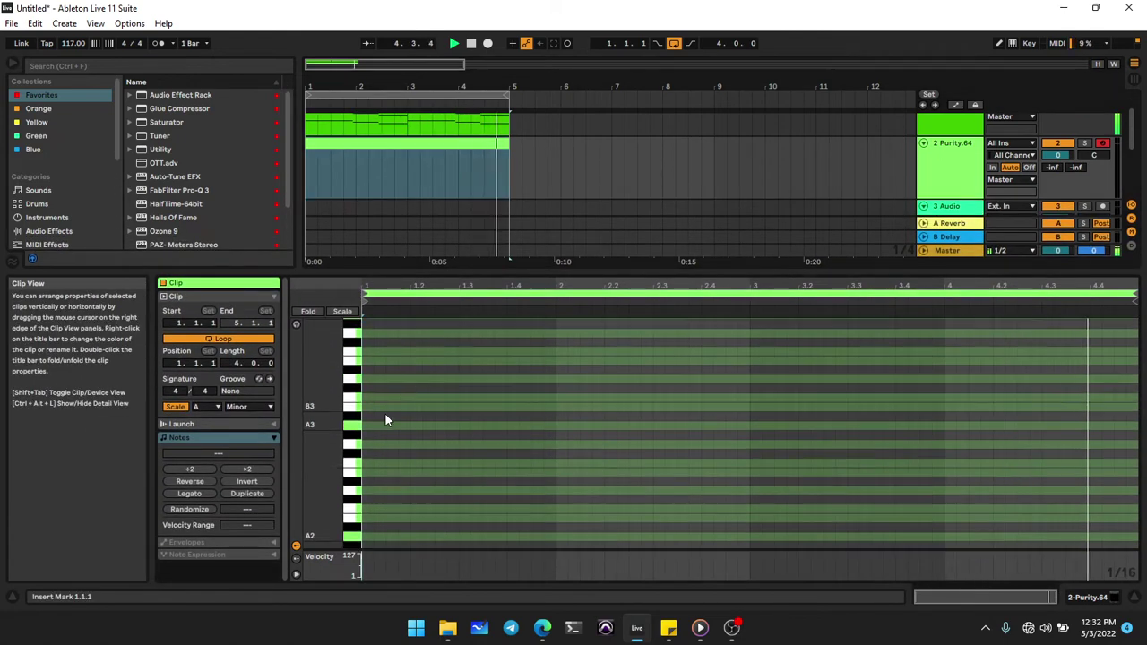
double_click(366, 430)
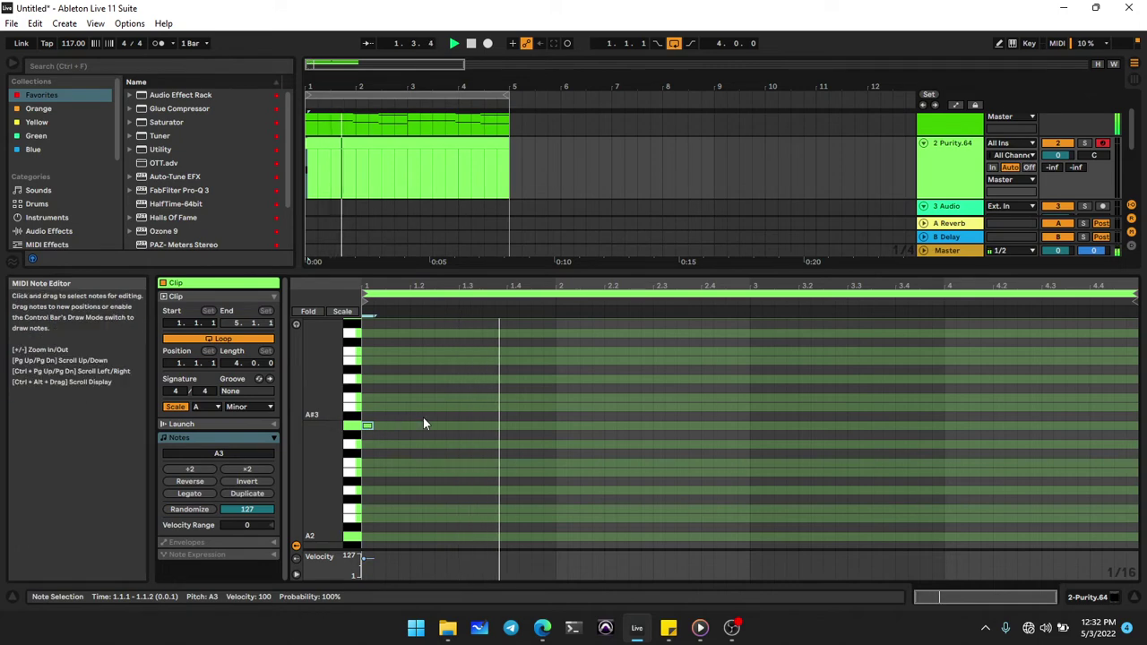
key("shift+Right")
key("shift+Right")
key("shift+Right")
key("space")
key("space")
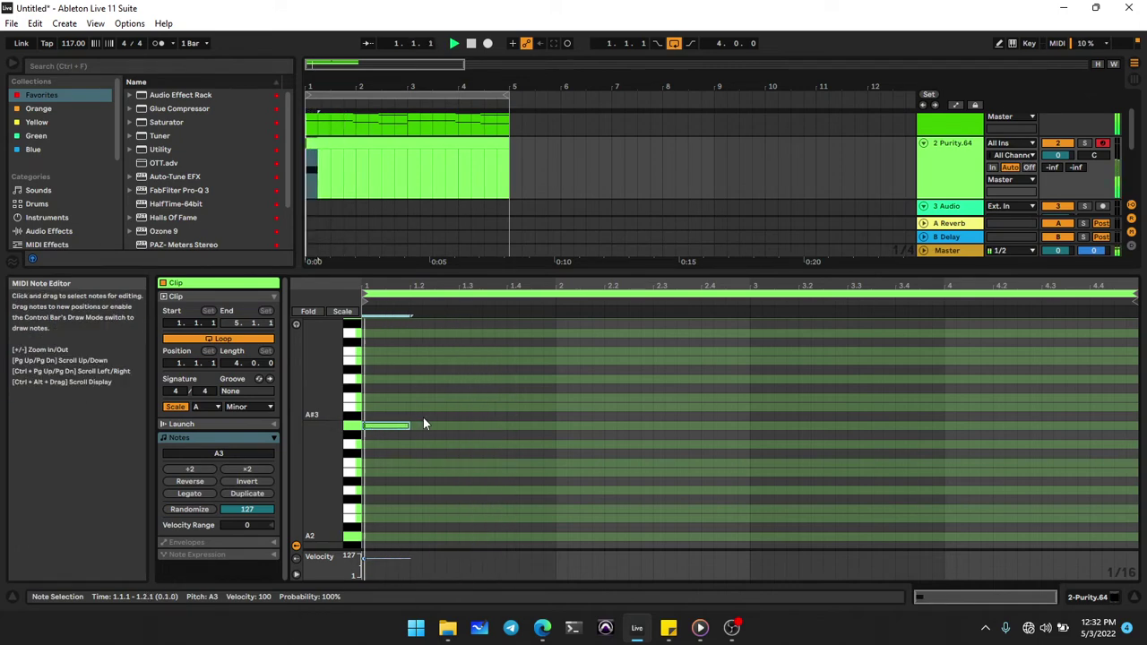
left_click(962, 173)
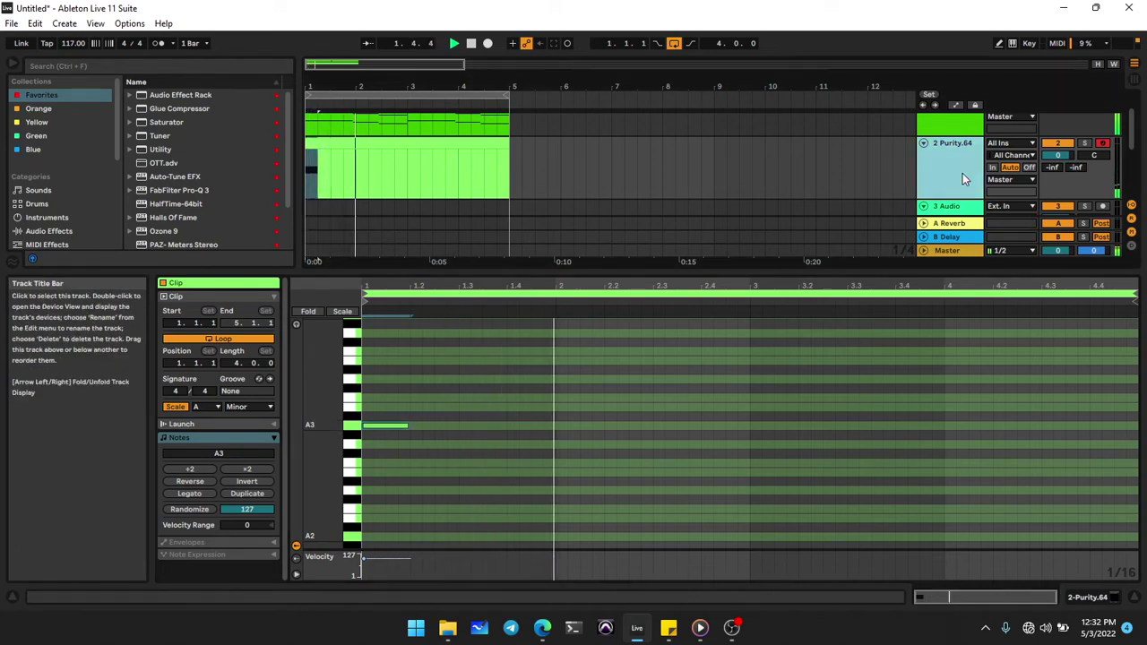
left_click(367, 556)
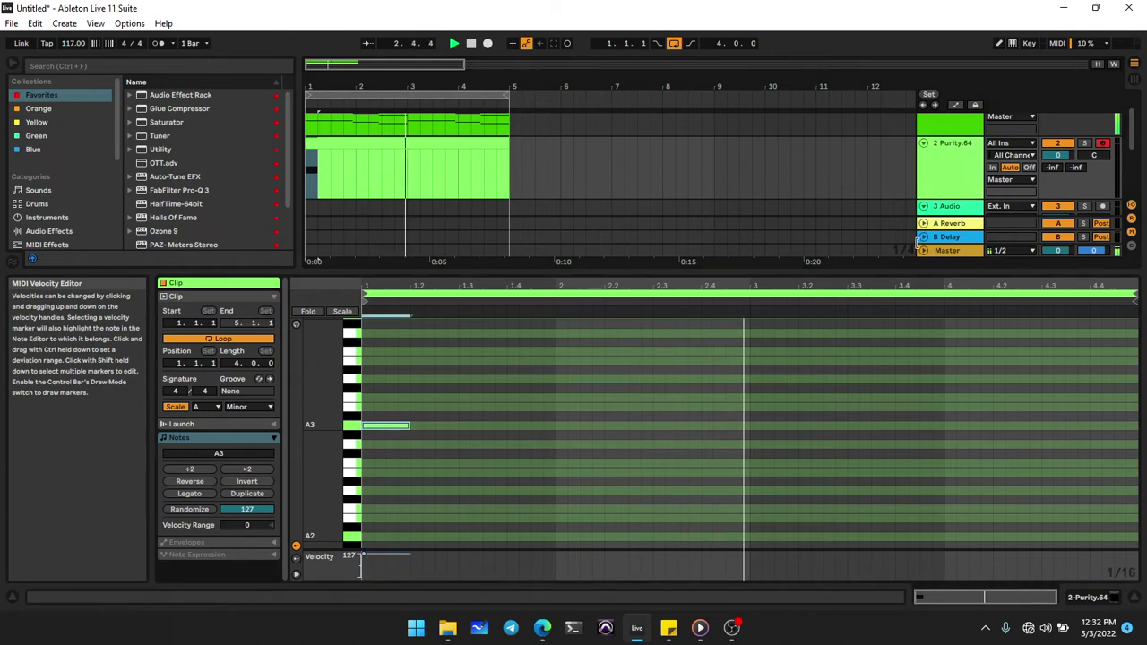
Load the E.Organ 2 preset from the Organ category in the second track's Purity instrument.
double_click(965, 159)
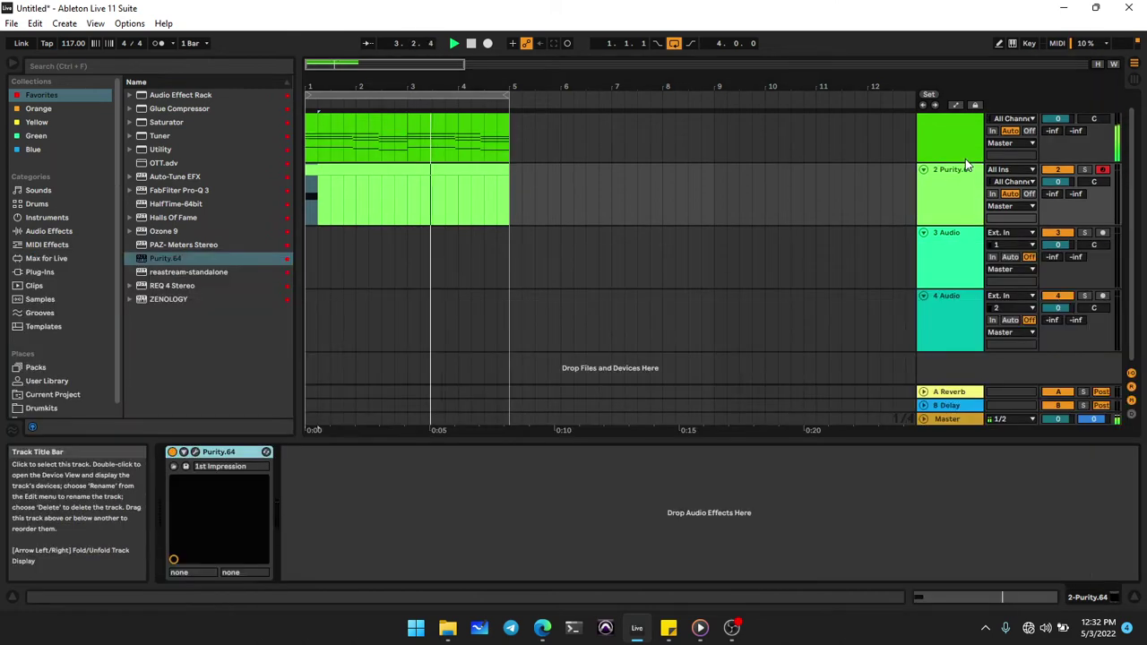
left_click(196, 453)
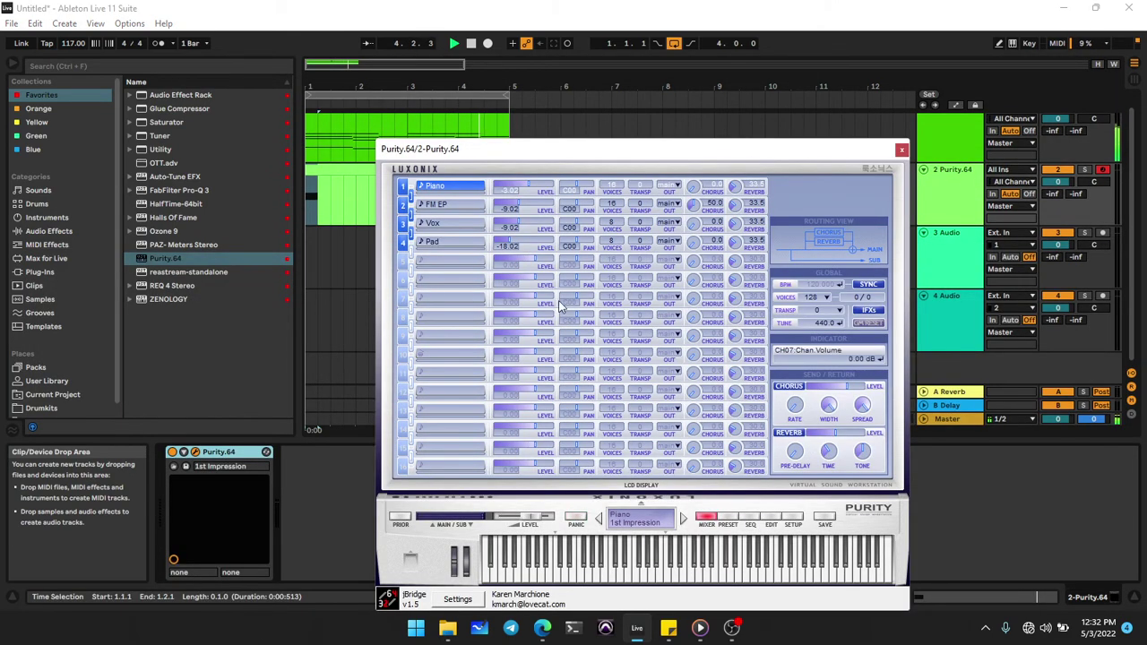
left_click(728, 518)
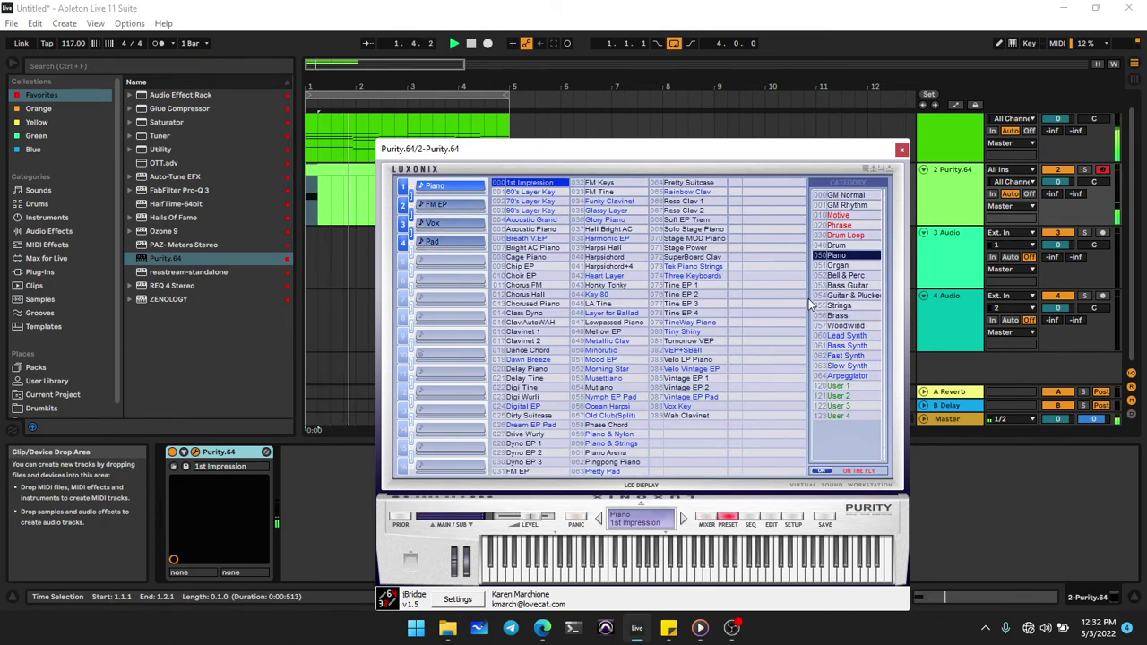
left_click(849, 267)
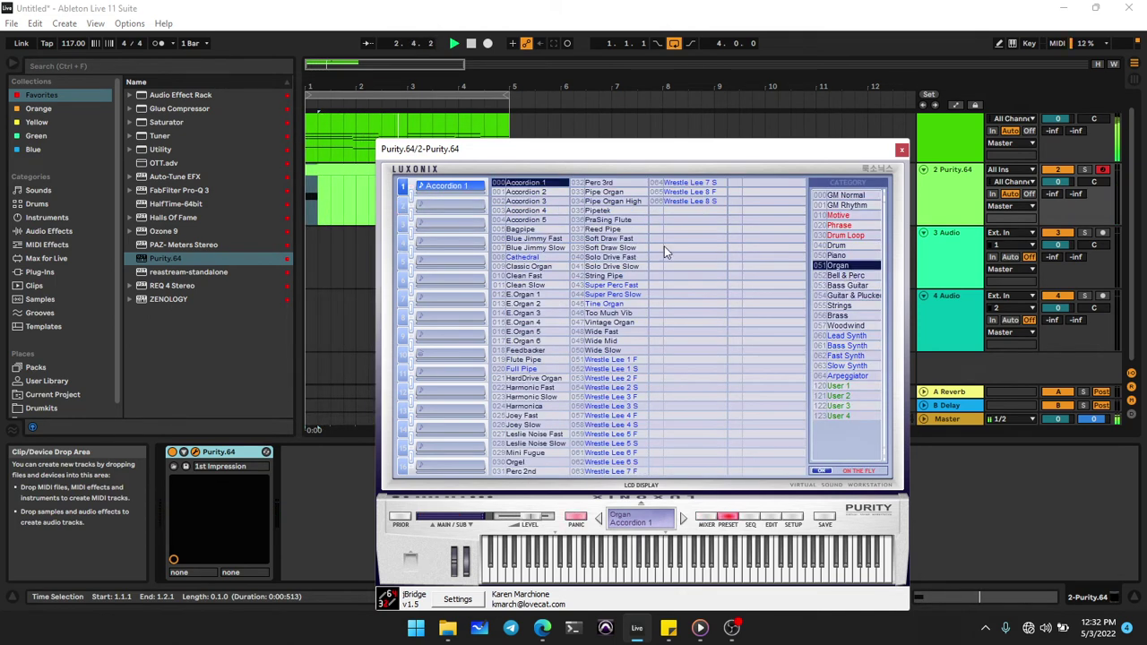
left_click(523, 305)
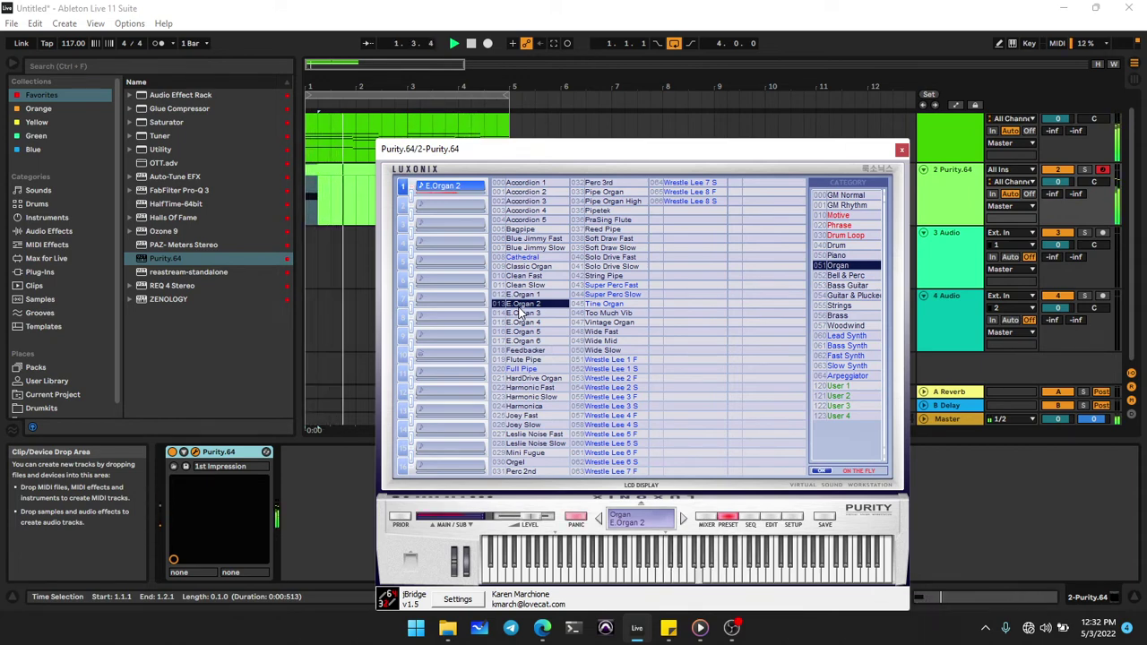
left_click(901, 150)
Raise the organ clip's A3 note two octaves to A5 and lengthen it to end at 1.3.1.
double_click(382, 183)
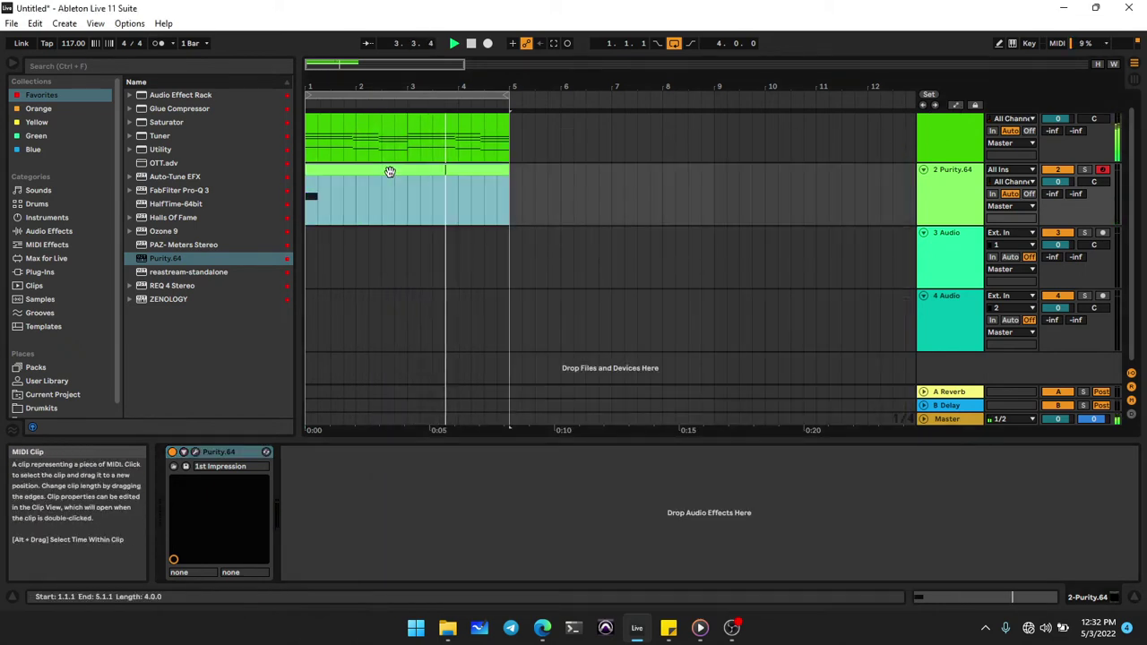
left_click(386, 426)
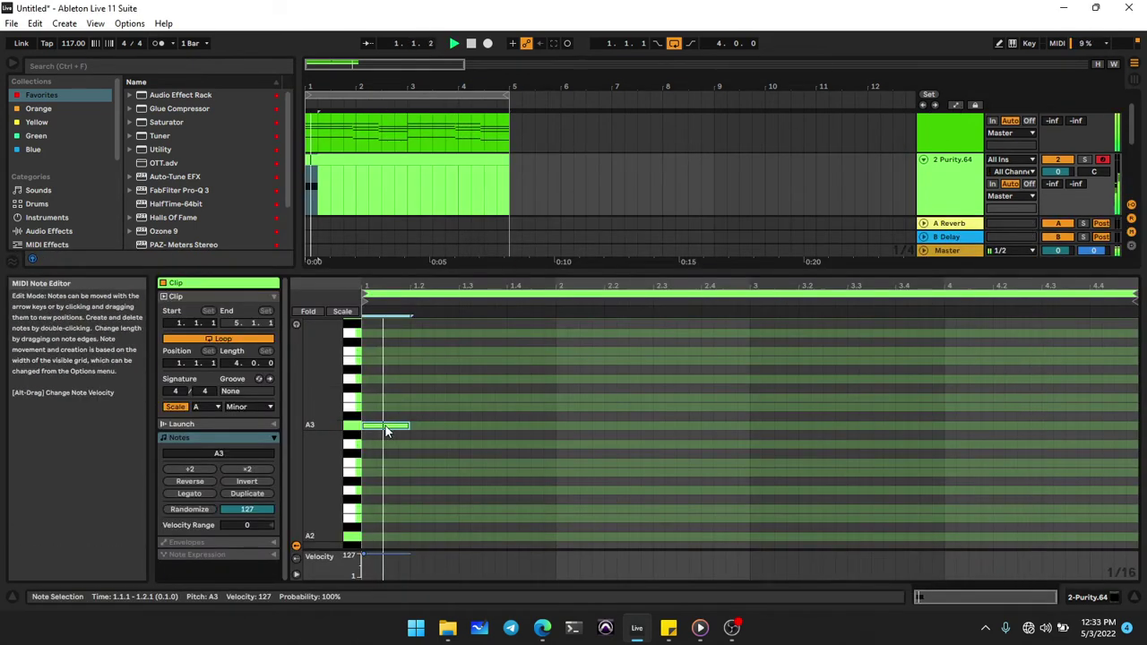
key("shift+Up")
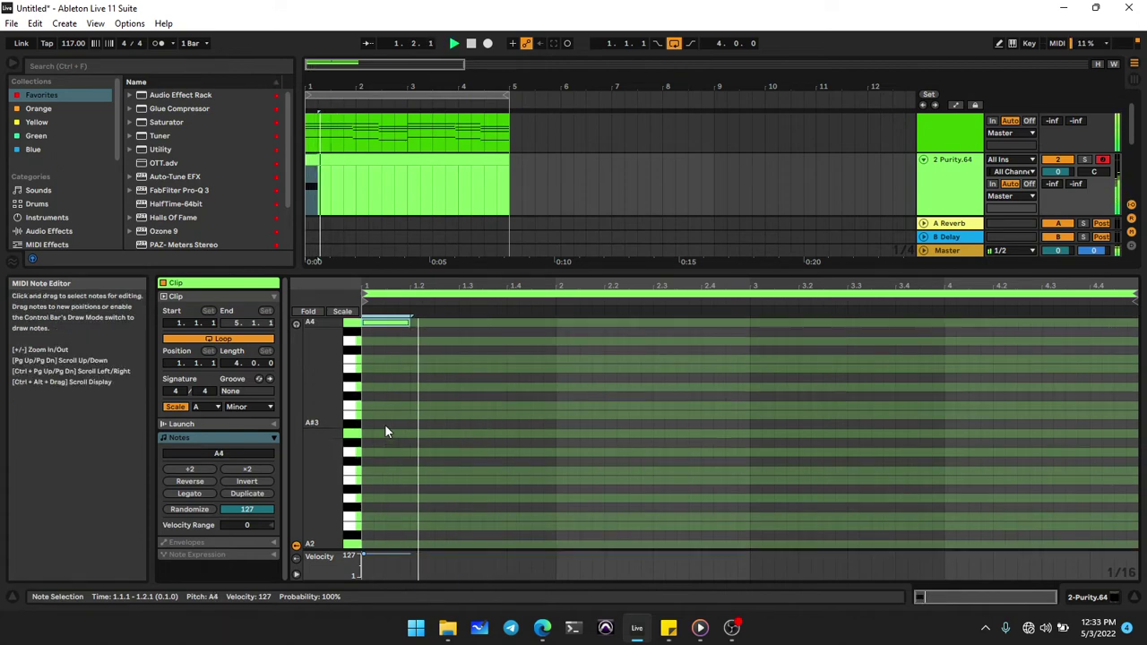
key("shift+Right")
key("shift+Right")
key("shift+Right")
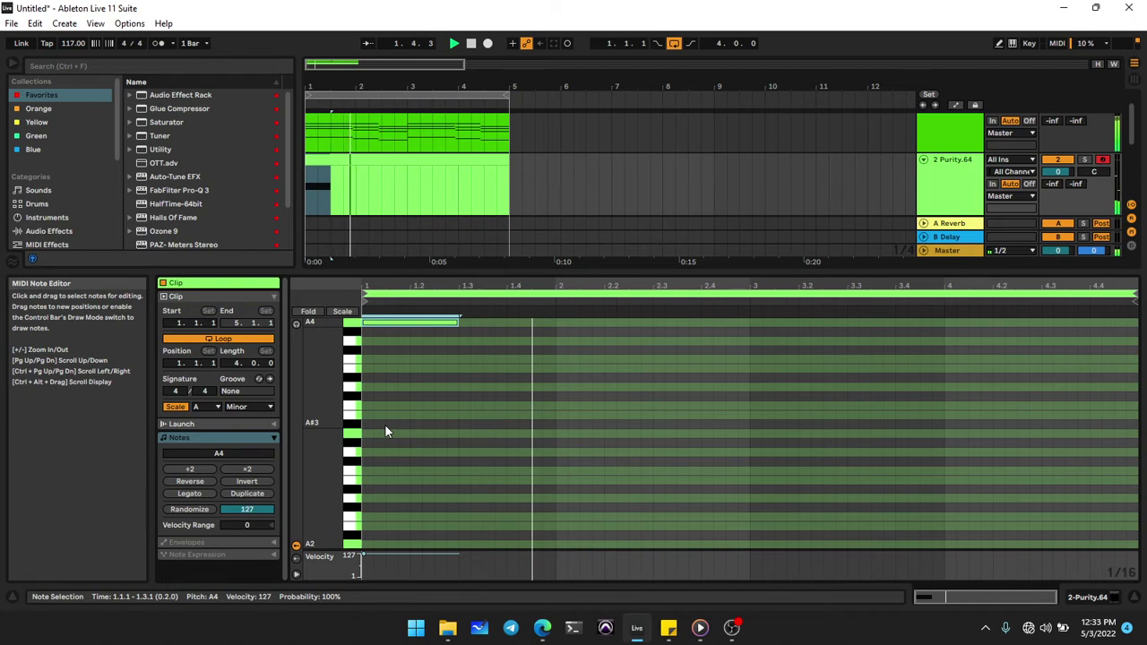
key("shift+Up")
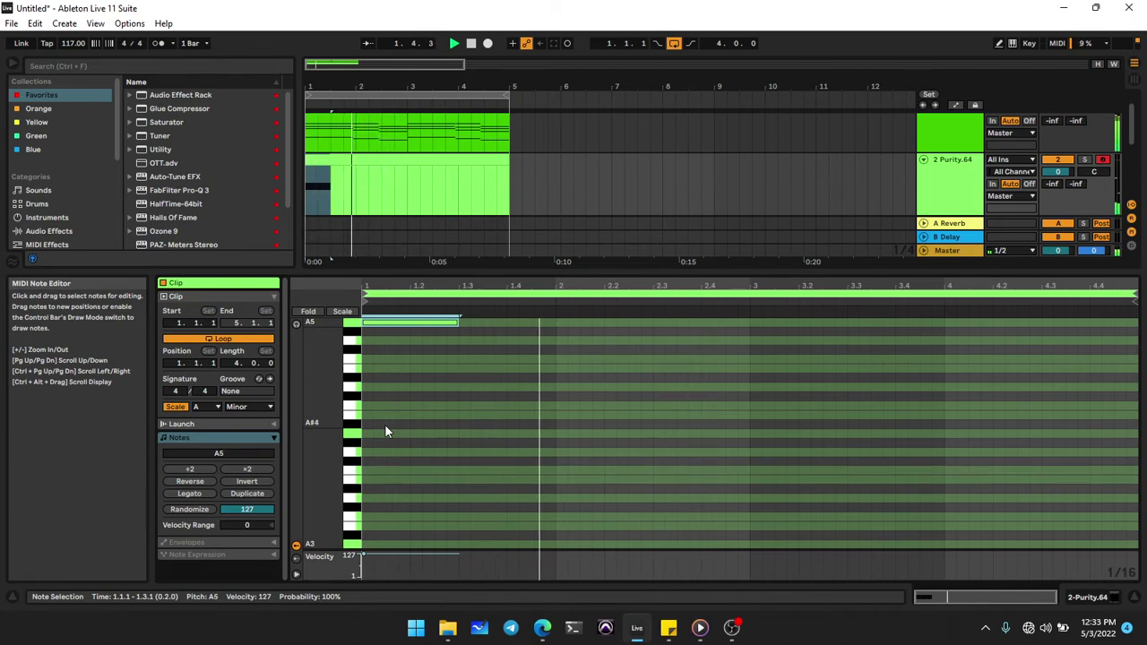
Duplicate the A5 note to 1.3.1, lower the copy to G5, and repeat that G5 at 2.1.1.
key("ctrl+d")
key("Down")
key("Down")
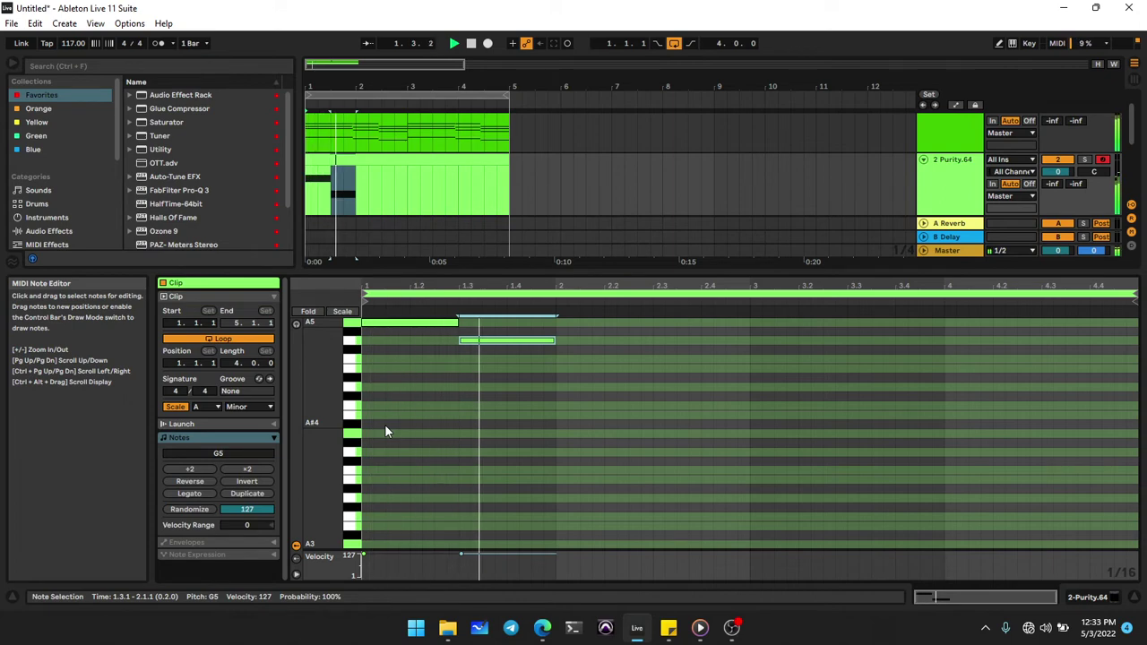
key("ctrl+d")
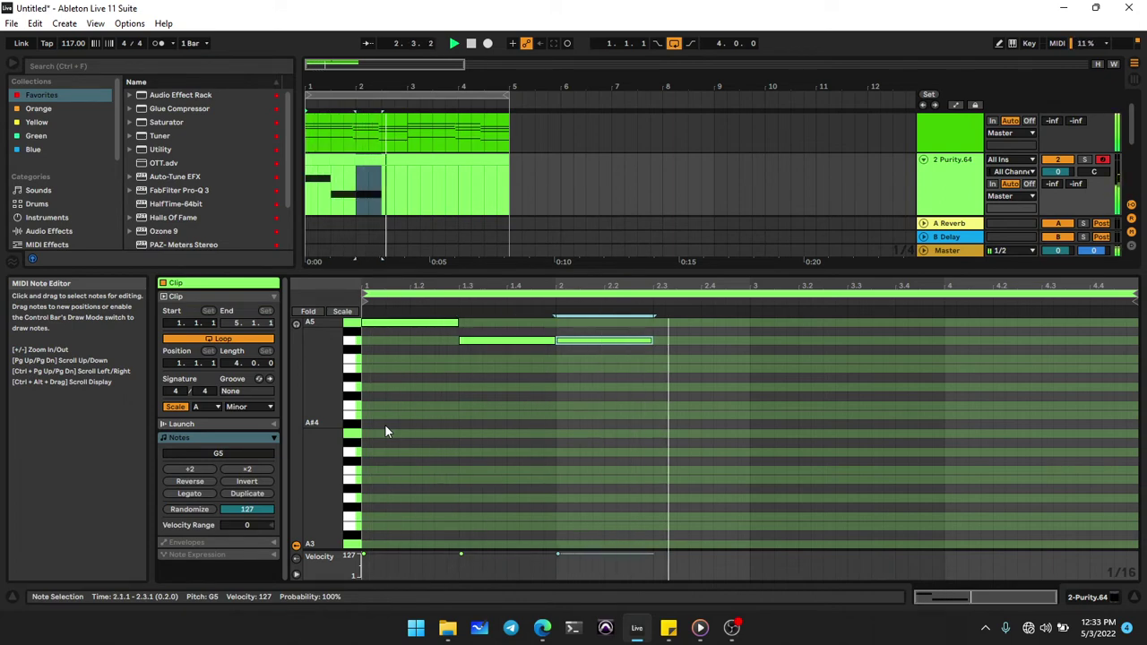
Duplicate the G5 note to 2.3.1 and lower the copy to D5.
key("ctrl+d")
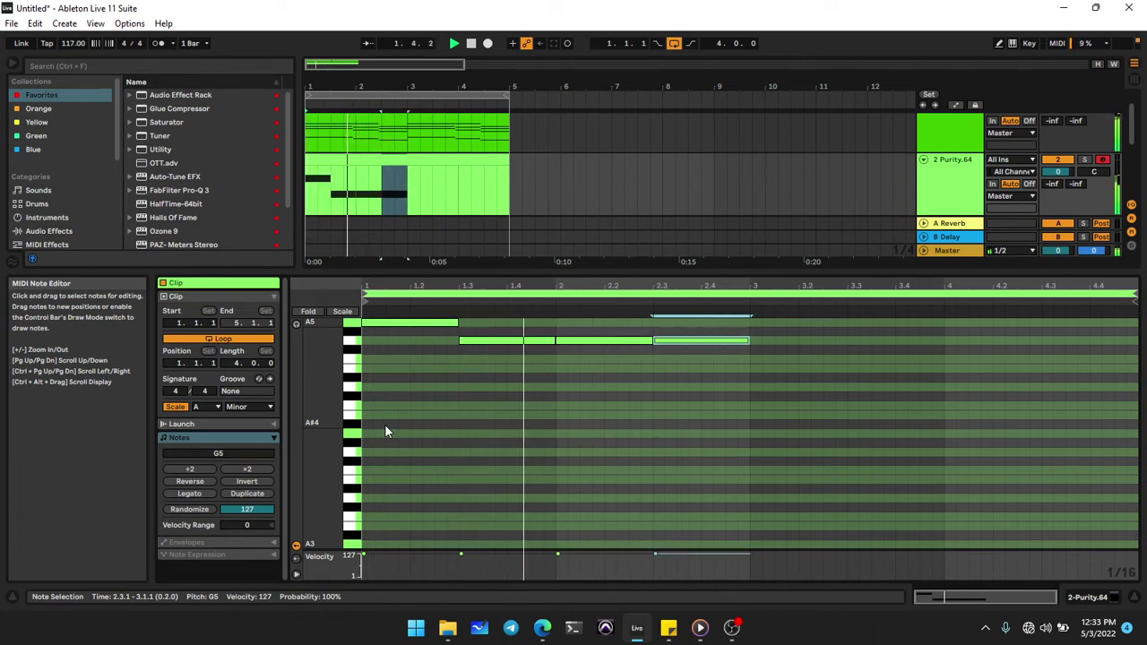
key("Down")
key("Down")
key("Down")
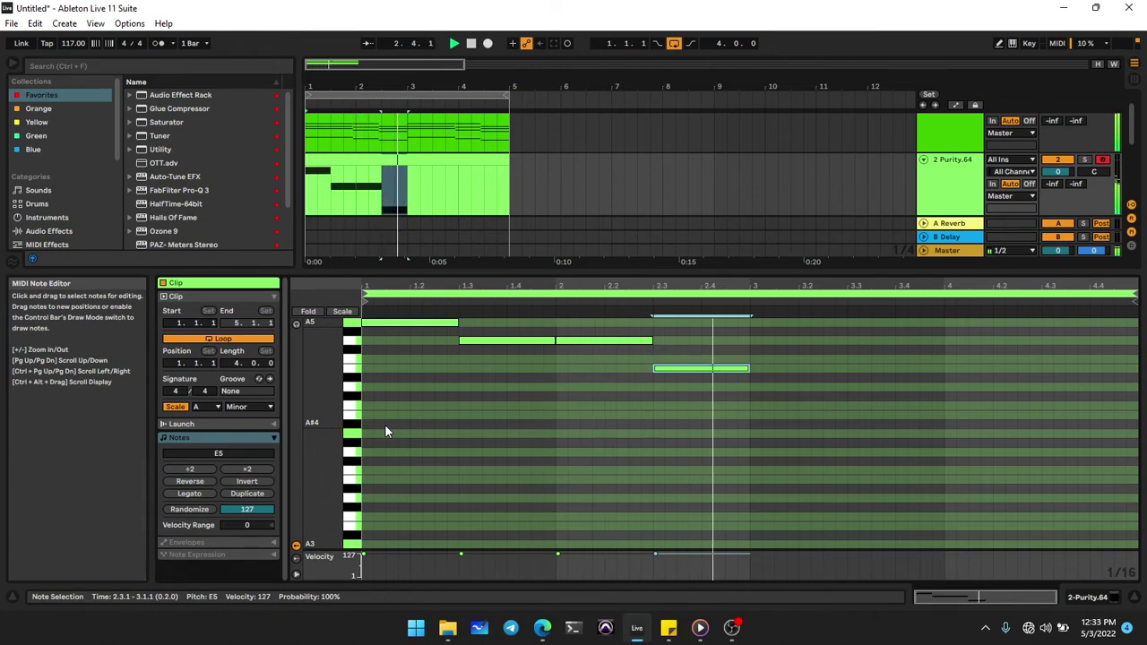
key("Down")
key("Down")
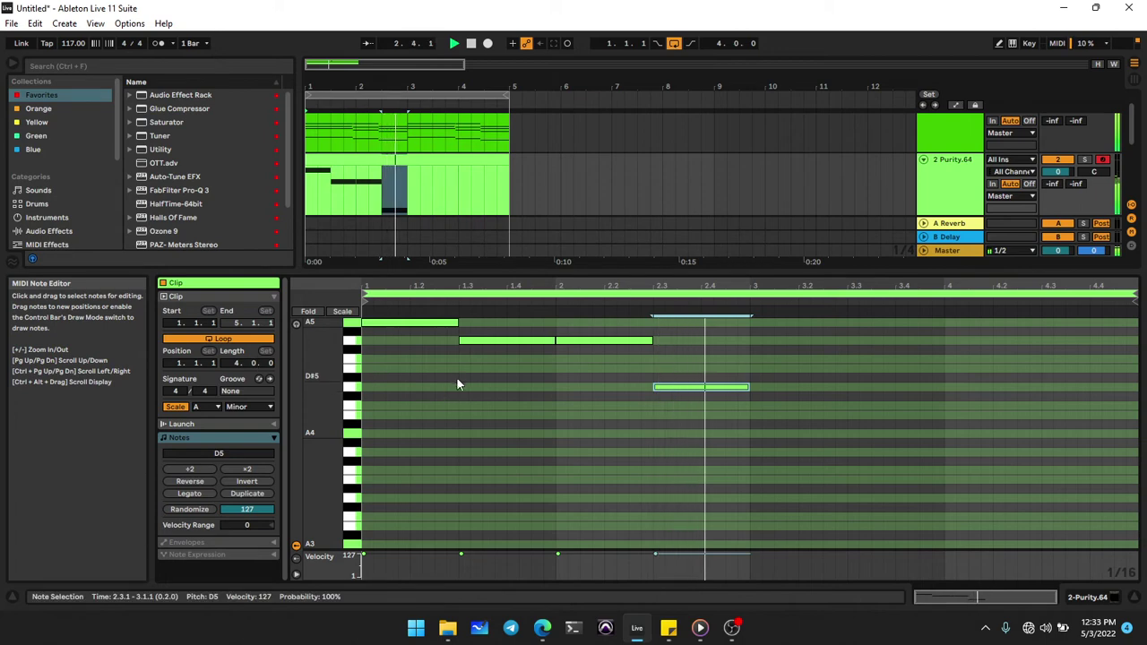
Duplicate the two-bar melody into bars 3 and 4, and move the boundary between the first A5 and G5 notes to 1.4.1.
key("ctrl+a")
key("ctrl+d")
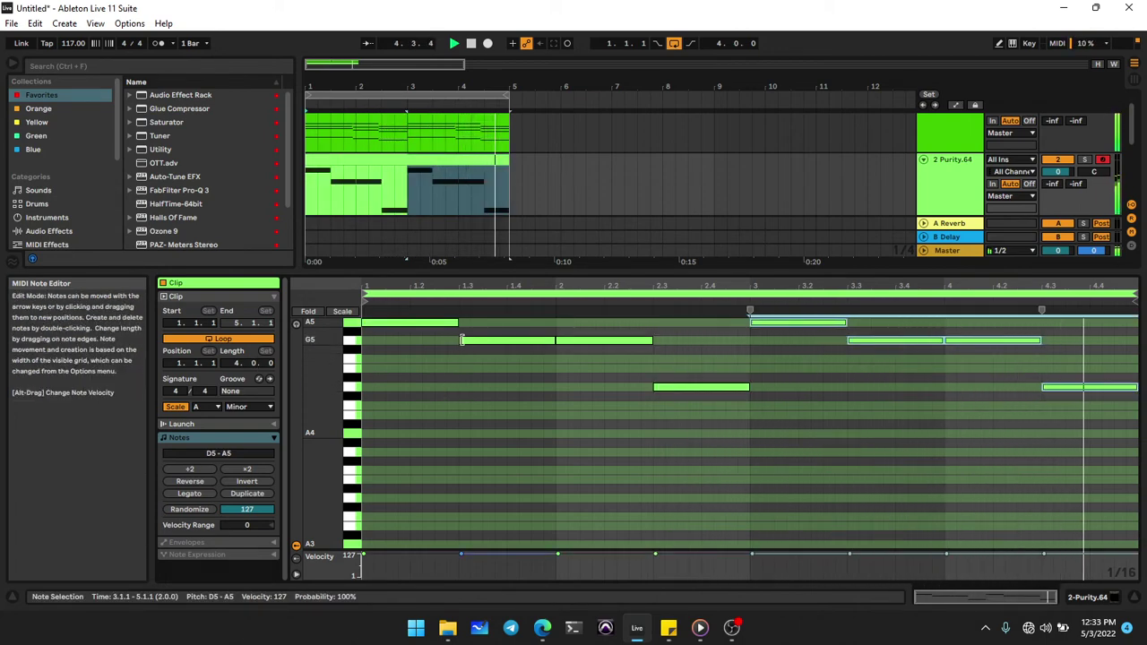
left_click_drag(459, 343, 505, 327)
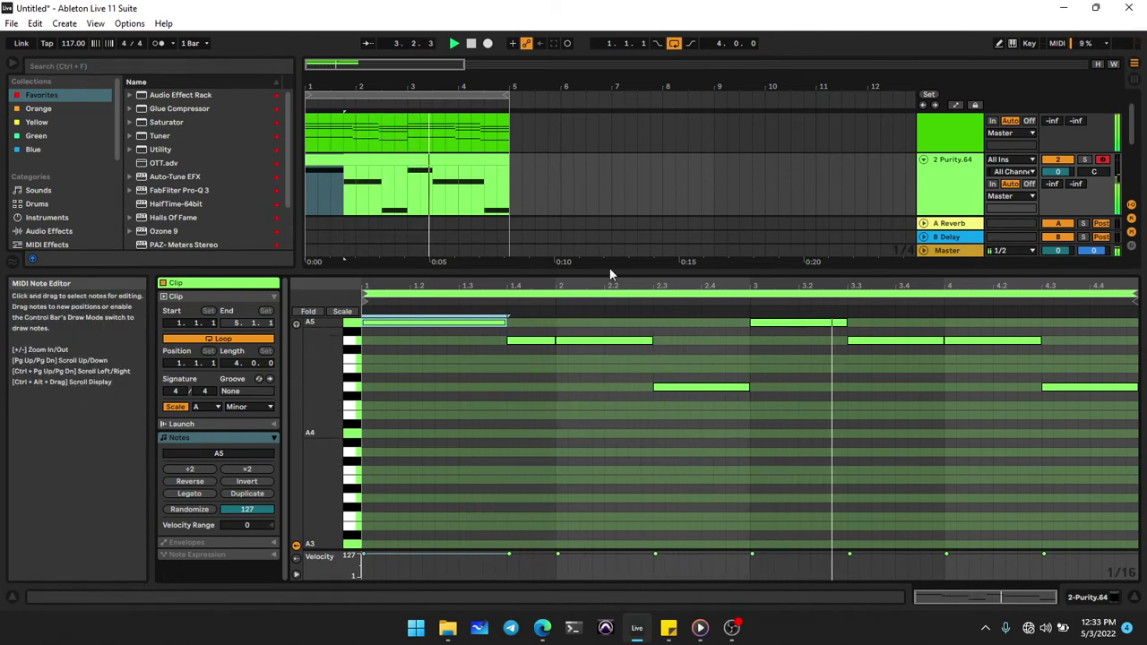
Transpose all the melody notes in the second track's clip down one octave.
left_click(505, 416)
key("ctrl+a")
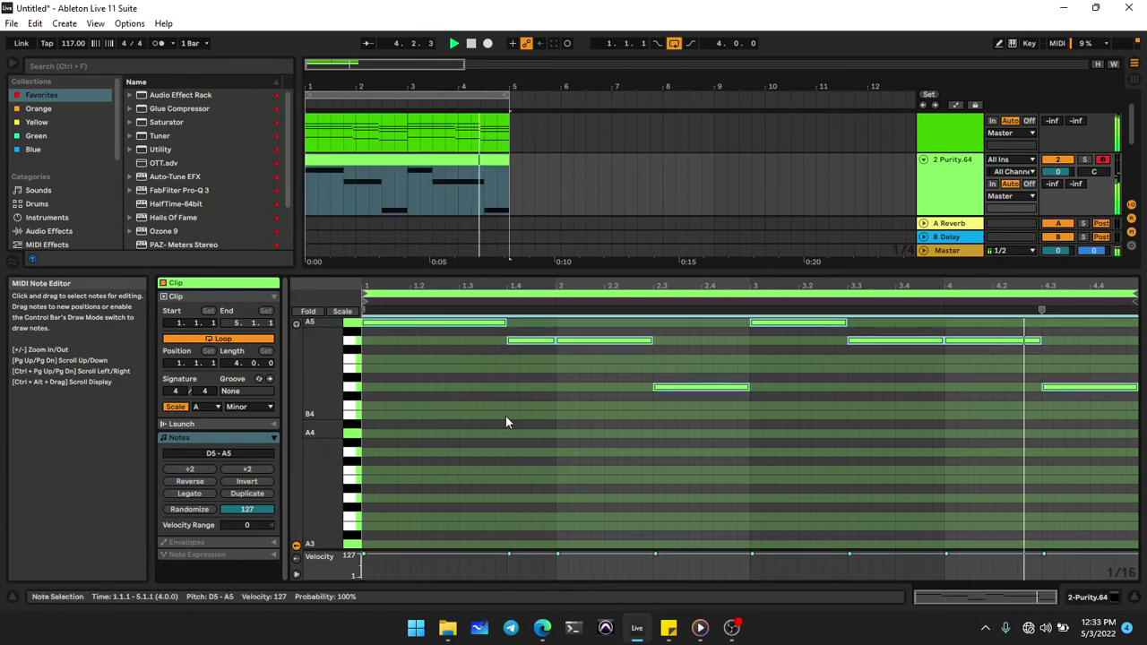
key("shift+Down")
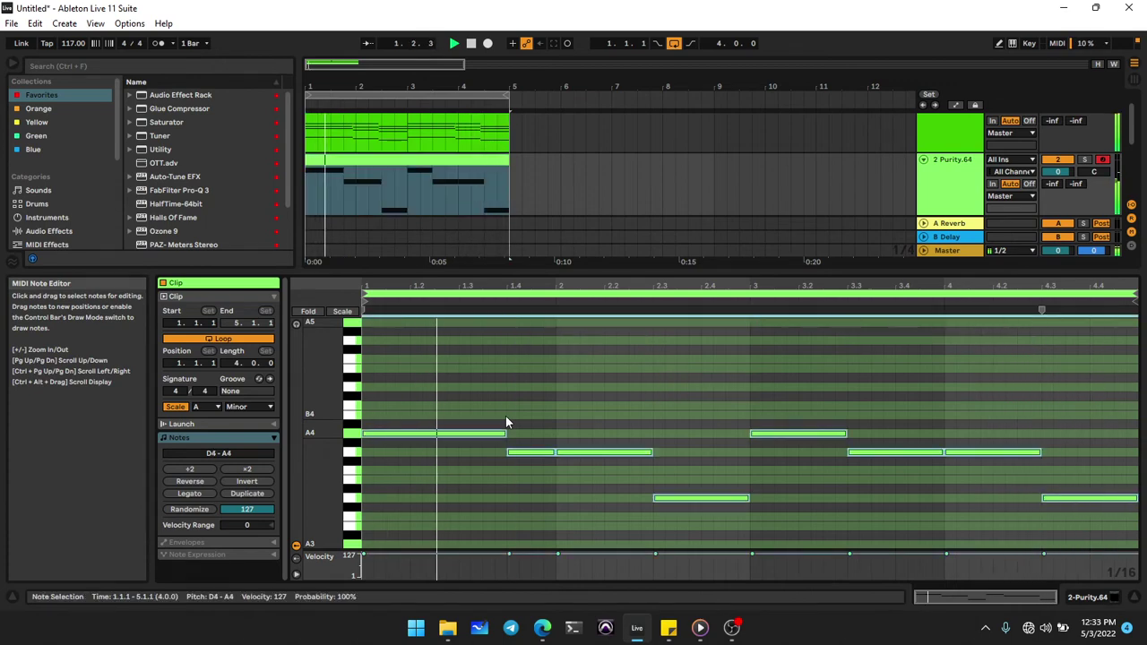
Replace the second track's Purity.64 instrument with ZENOLOGY and open its tone browser.
double_click(953, 183)
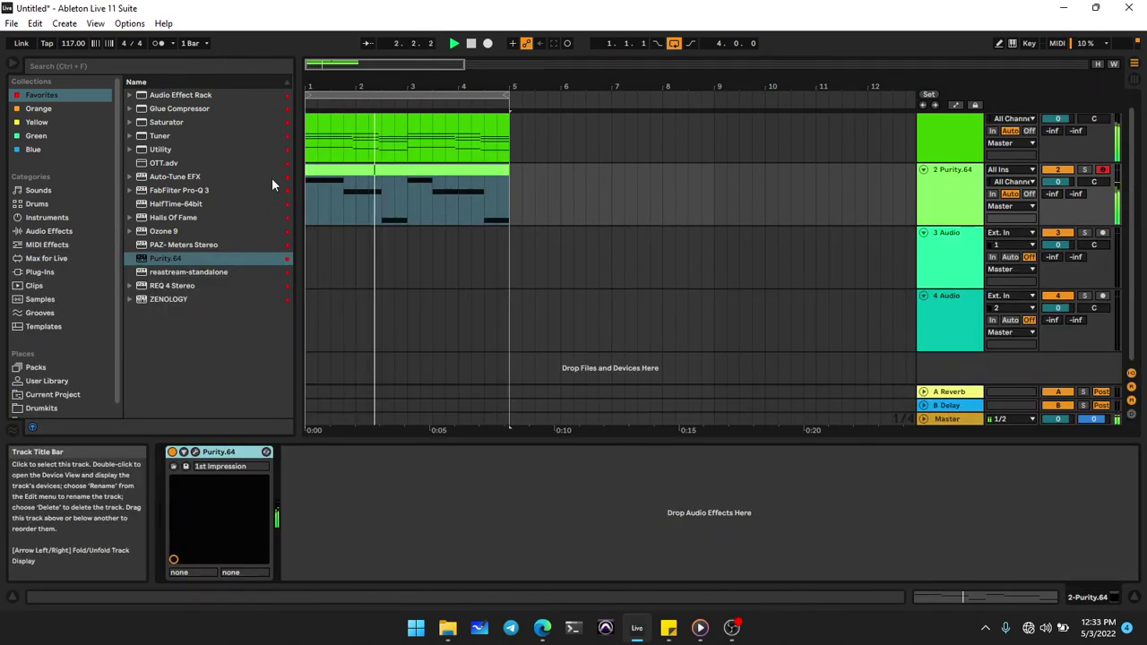
double_click(163, 301)
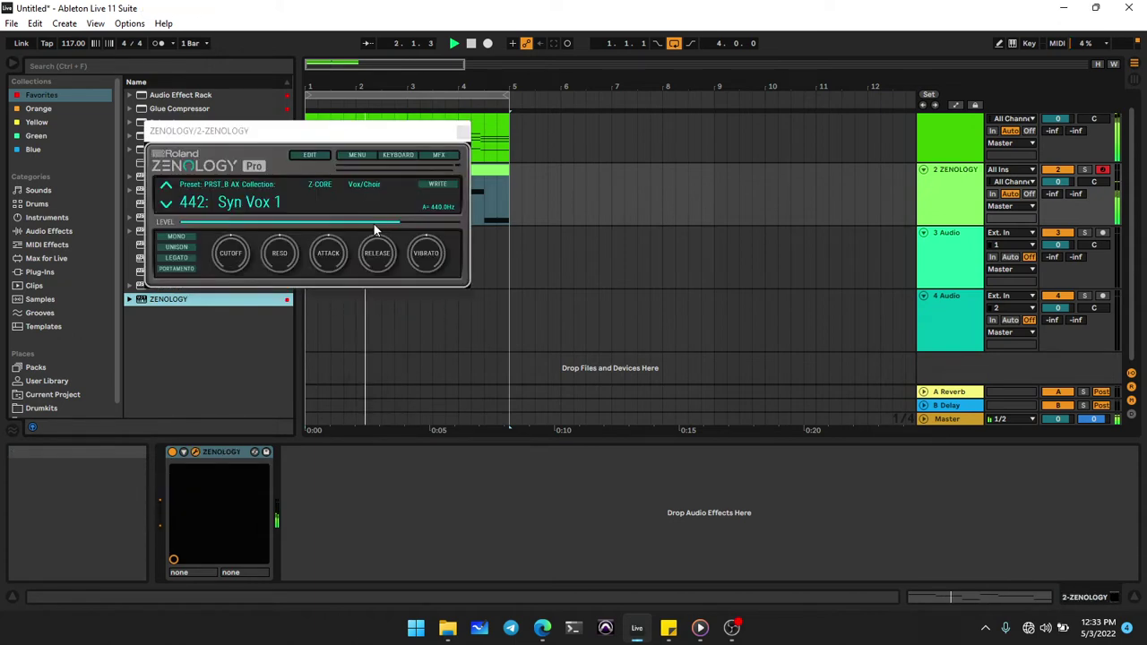
left_click(246, 198)
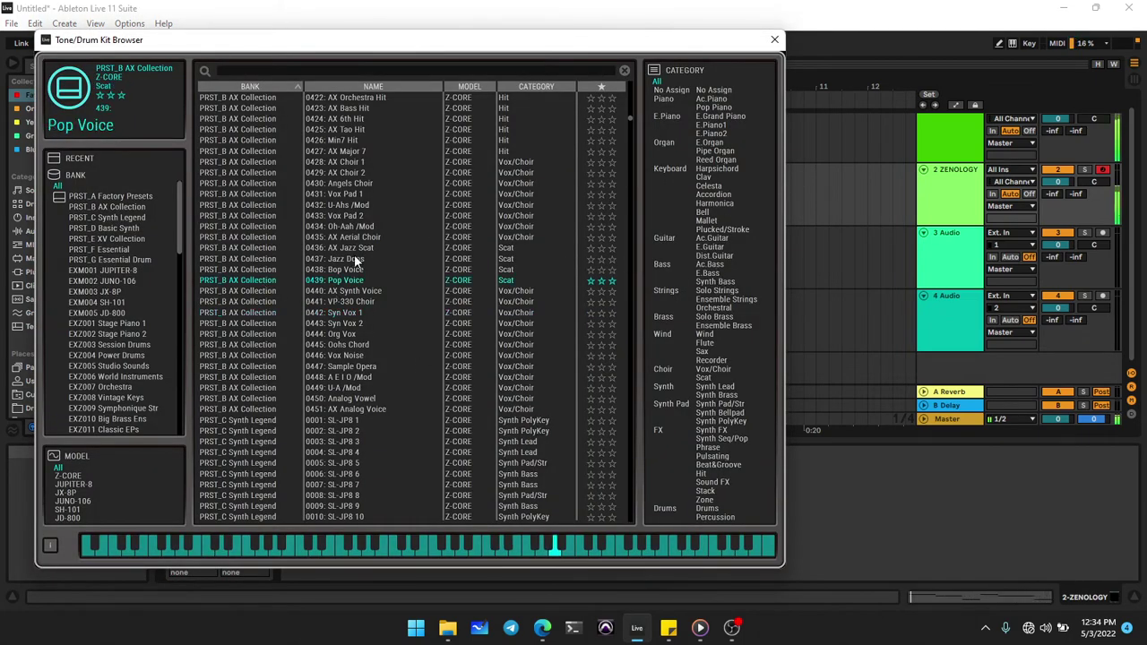
Audition E.Bass and Accordion tones such as AX Slap Bass, Slap Bass 3 and Accordion 2, trying different bank filters.
left_click(709, 264)
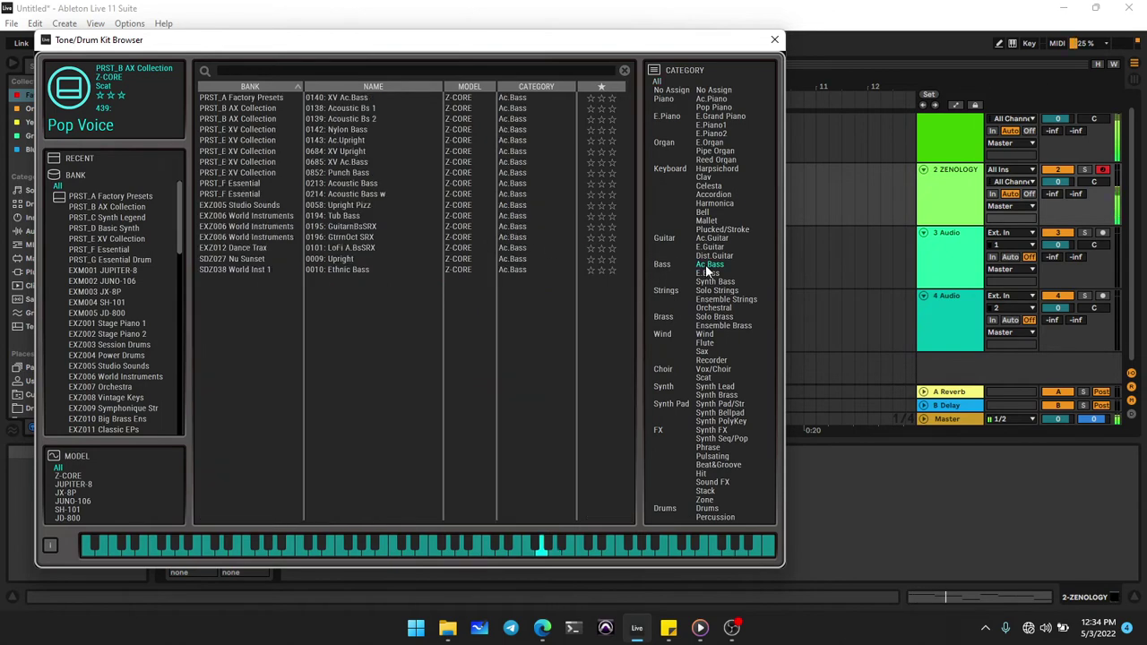
left_click(708, 273)
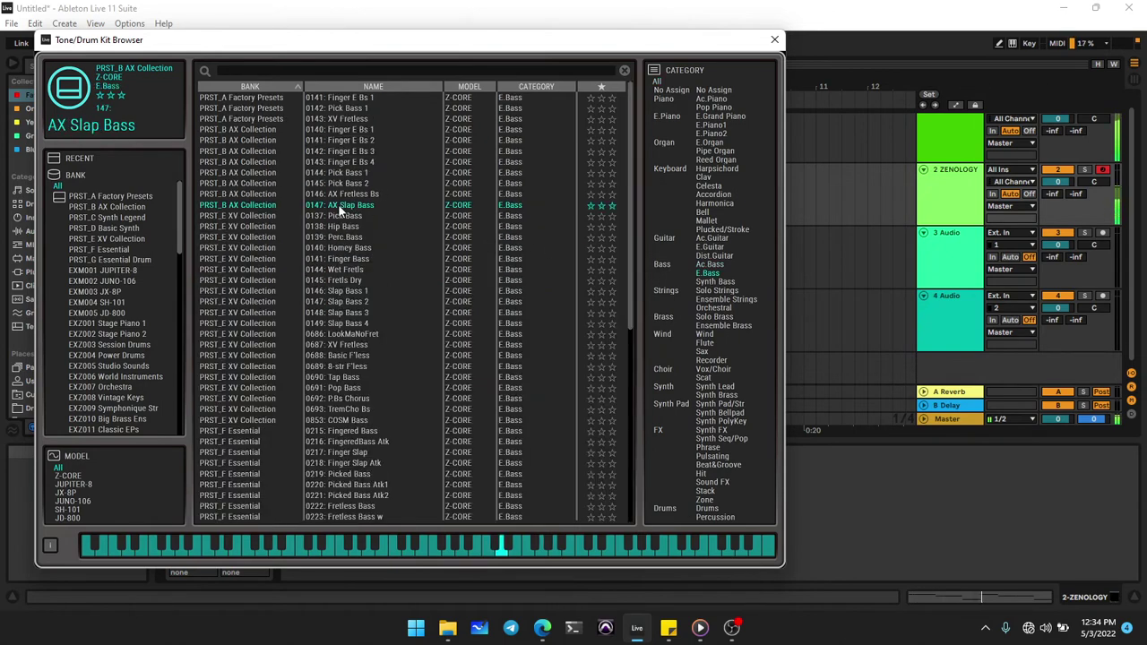
left_click(336, 268)
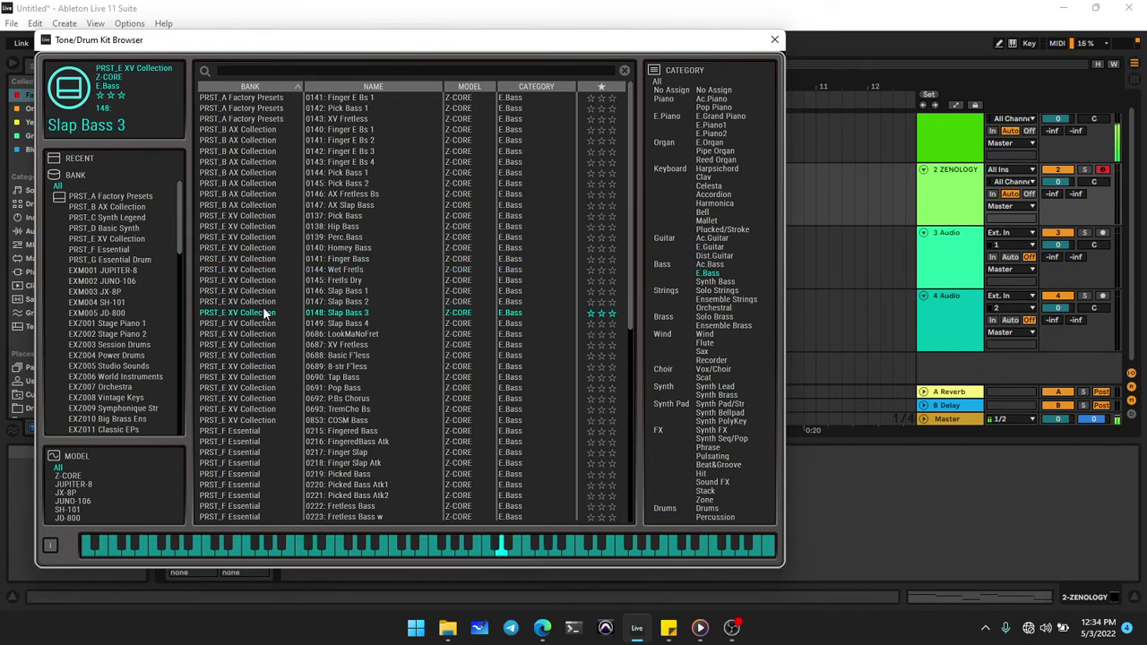
left_click(130, 324)
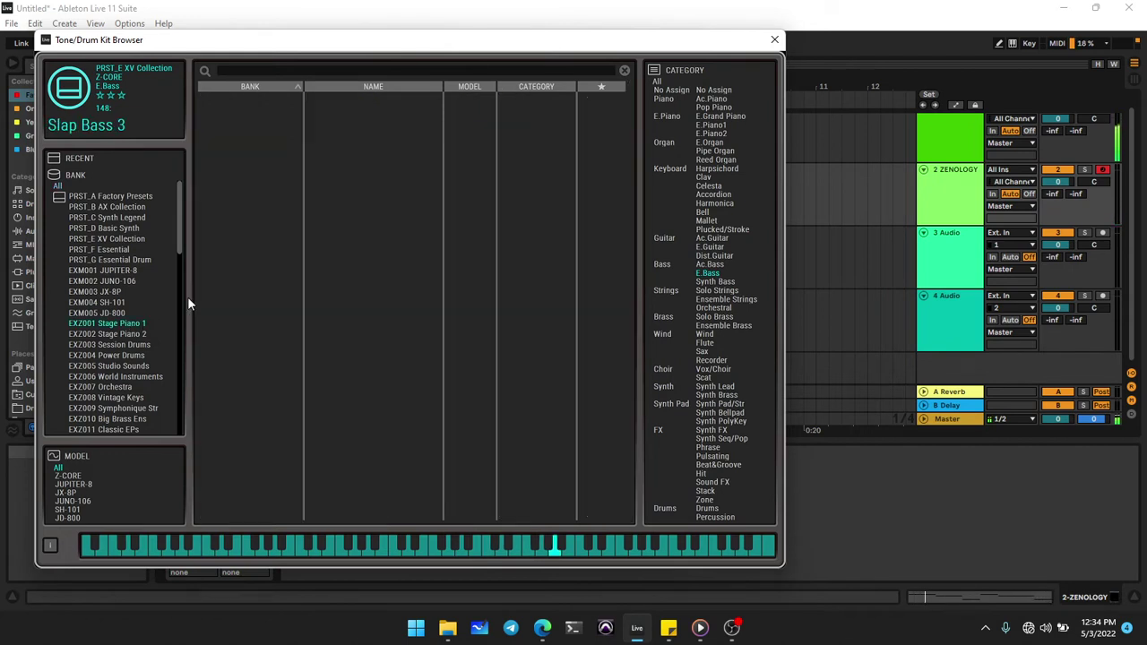
left_click(115, 270)
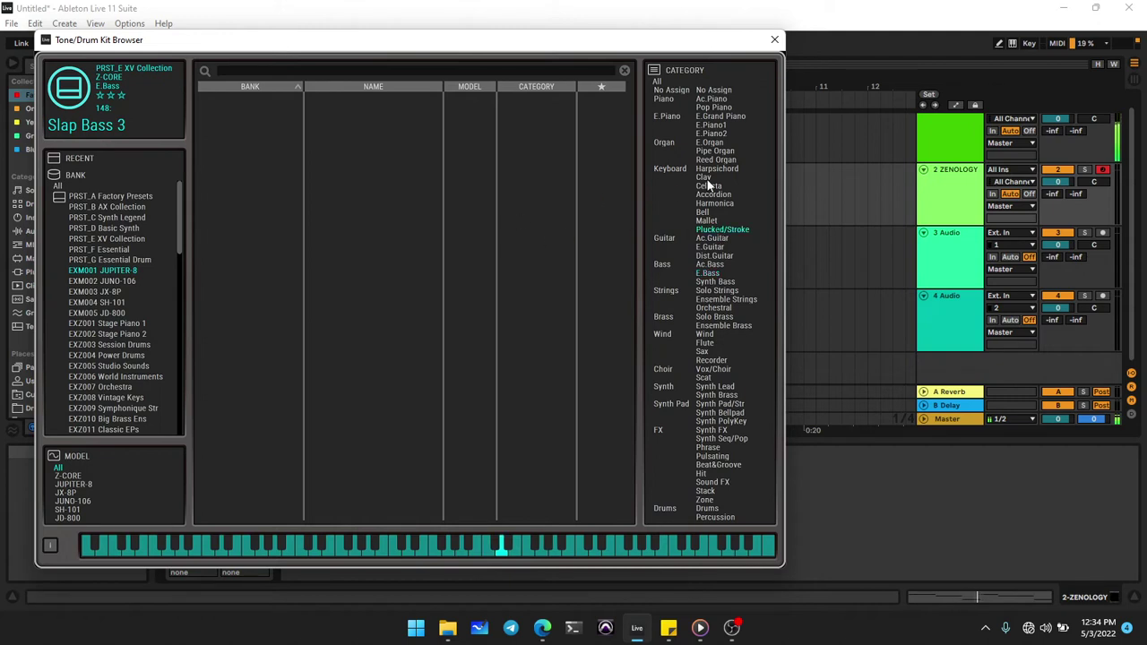
left_click(62, 186)
left_click(238, 134)
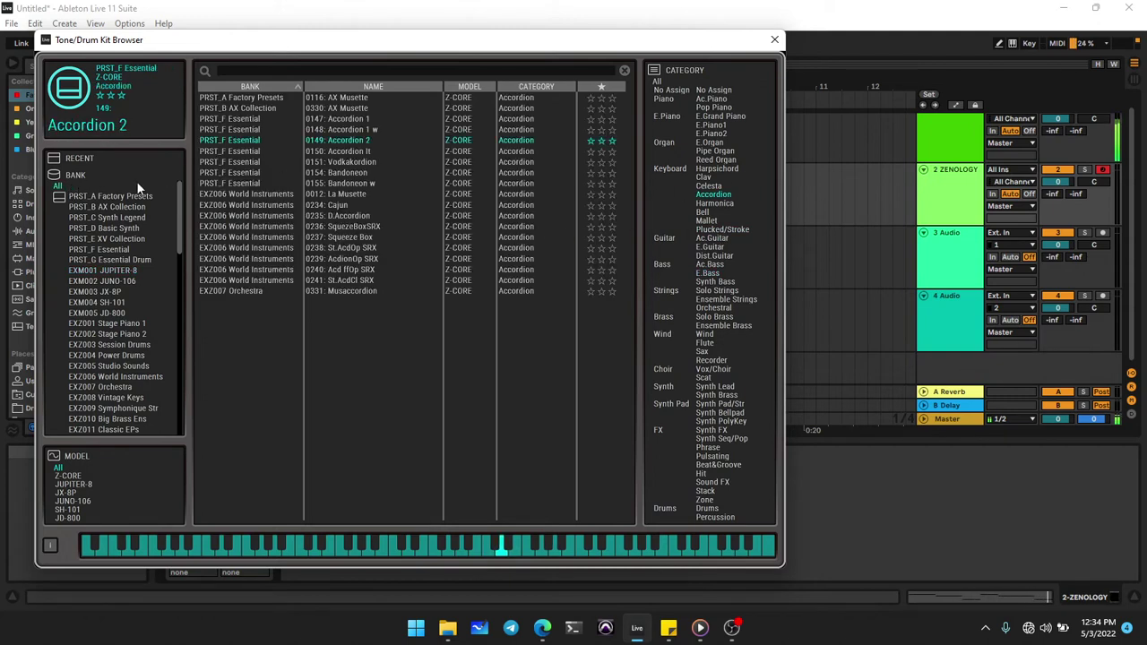
Filter to the PRST_A Factory Presets bank, audition tones across categories, load Step Slicer 8 and close the tone browser.
left_click(119, 195)
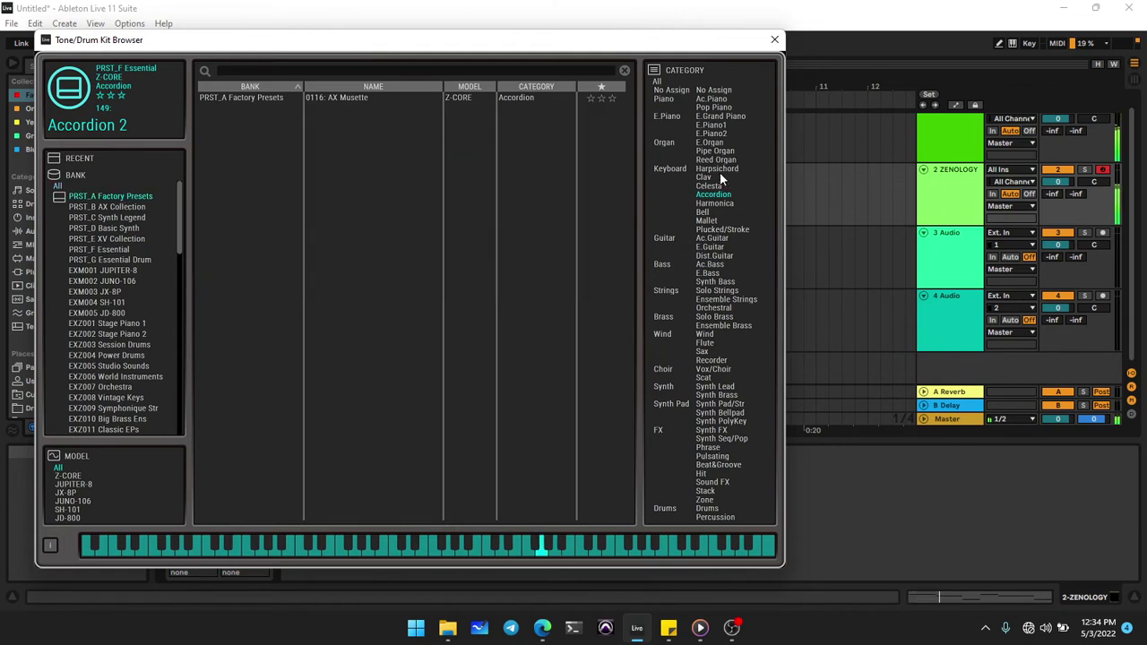
left_click(262, 97)
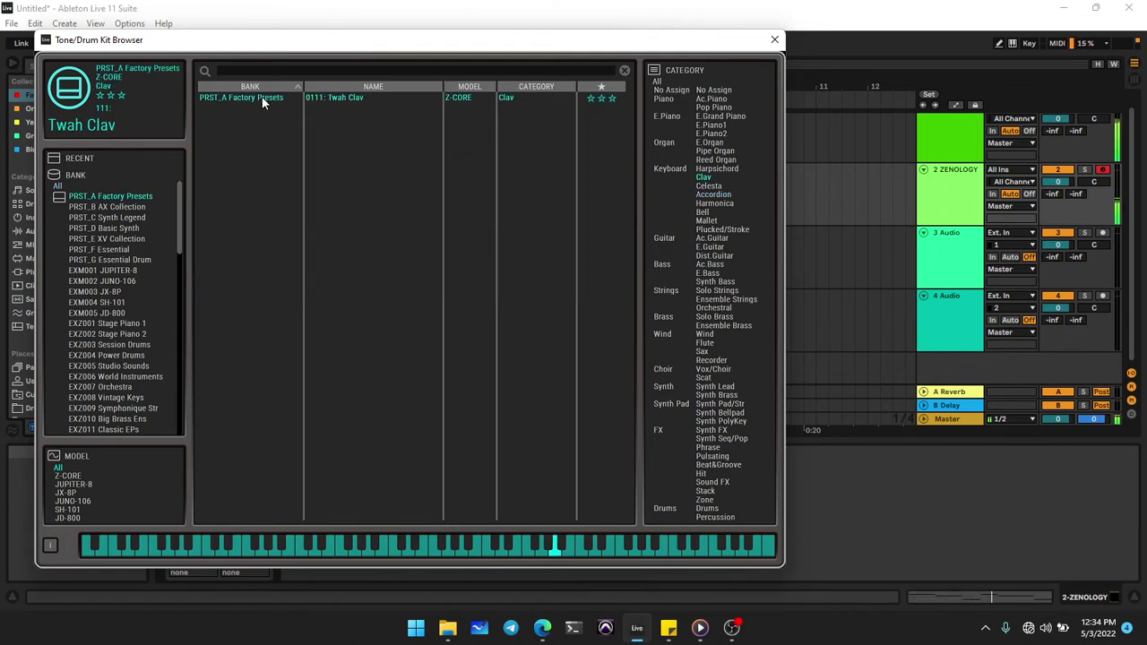
left_click(715, 290)
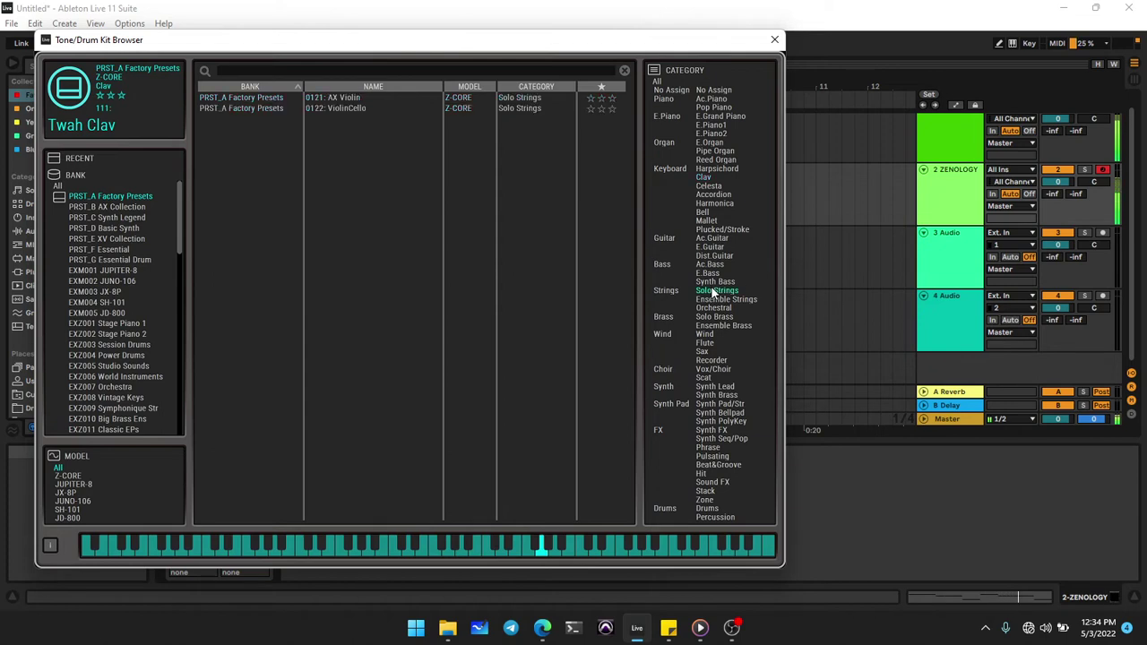
left_click(658, 83)
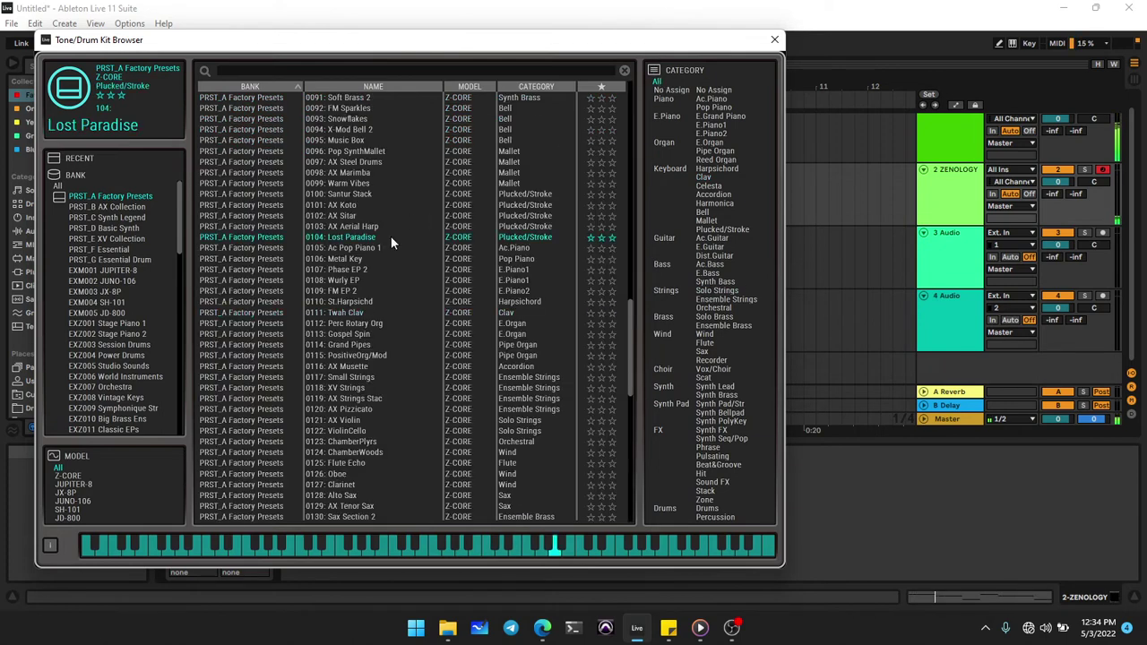
scroll(356, 404, "down", 15)
scroll(355, 392, "down", 1)
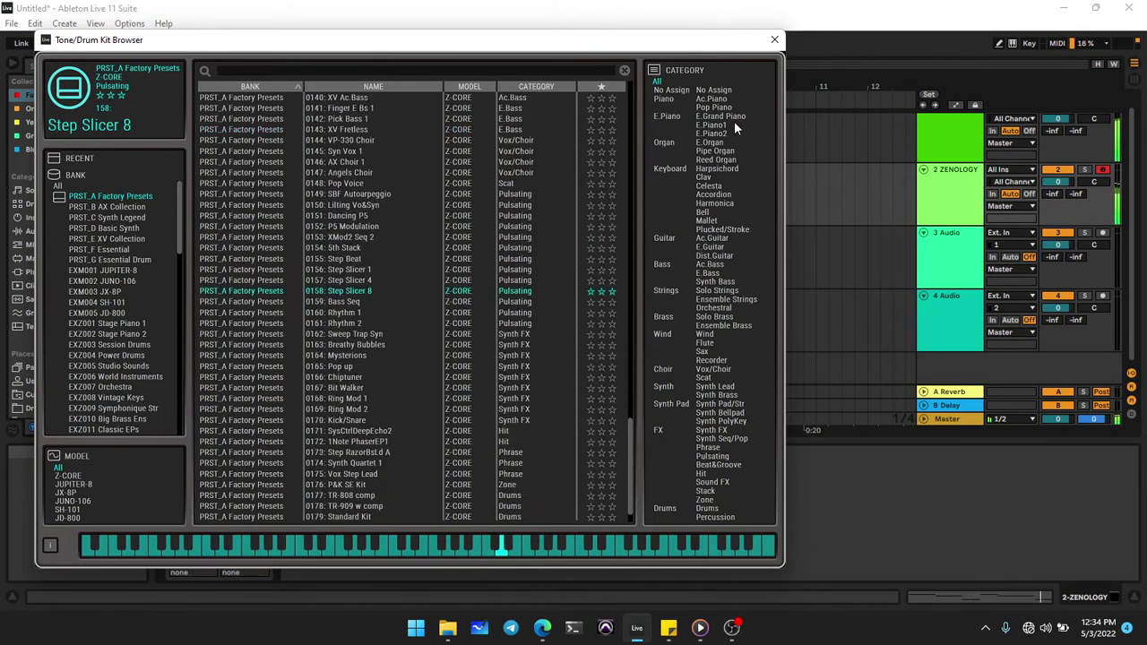
left_click(774, 41)
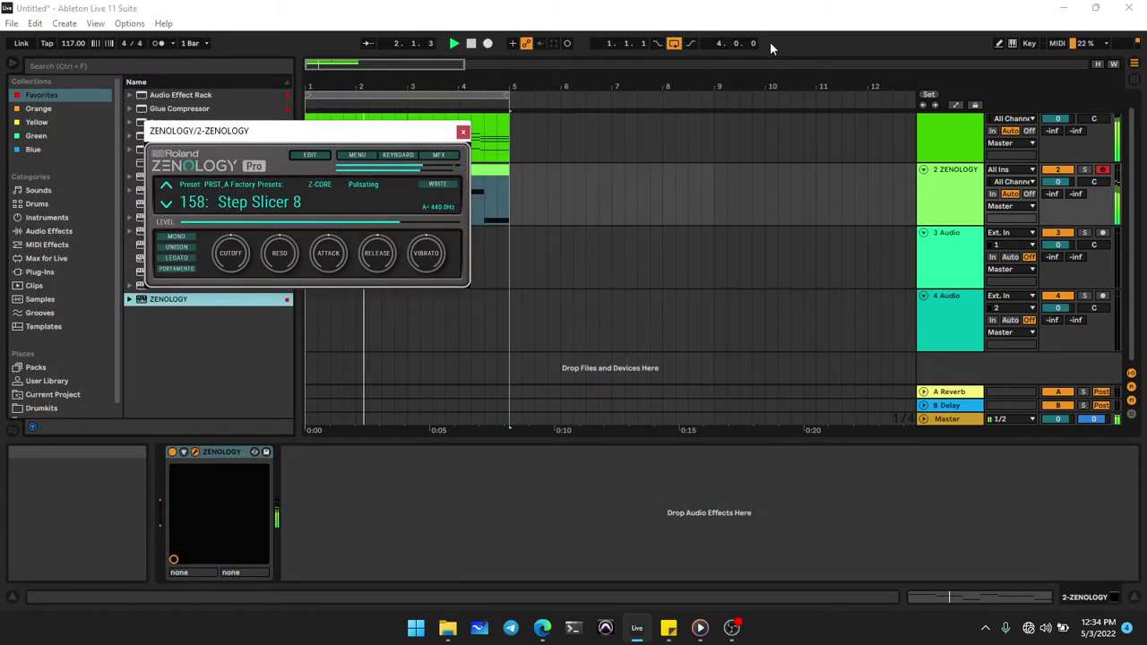
Close the ZENOLOGY window and lower the second track's volume to -0.6 dB.
left_click(464, 133)
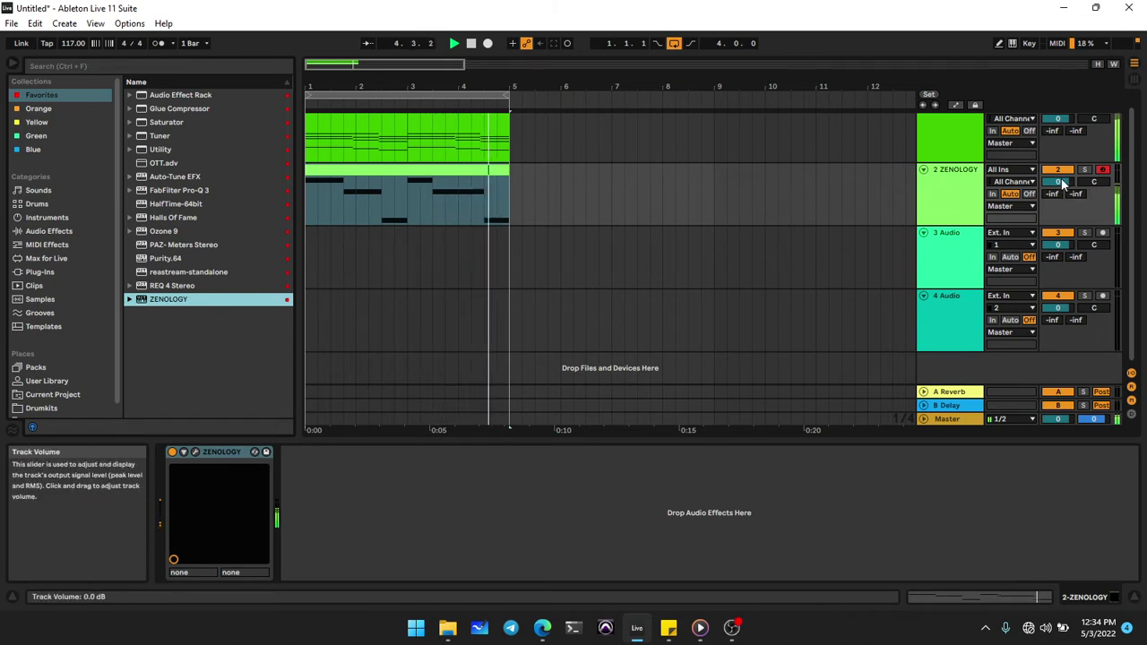
left_click_drag(1061, 179, 1061, 181)
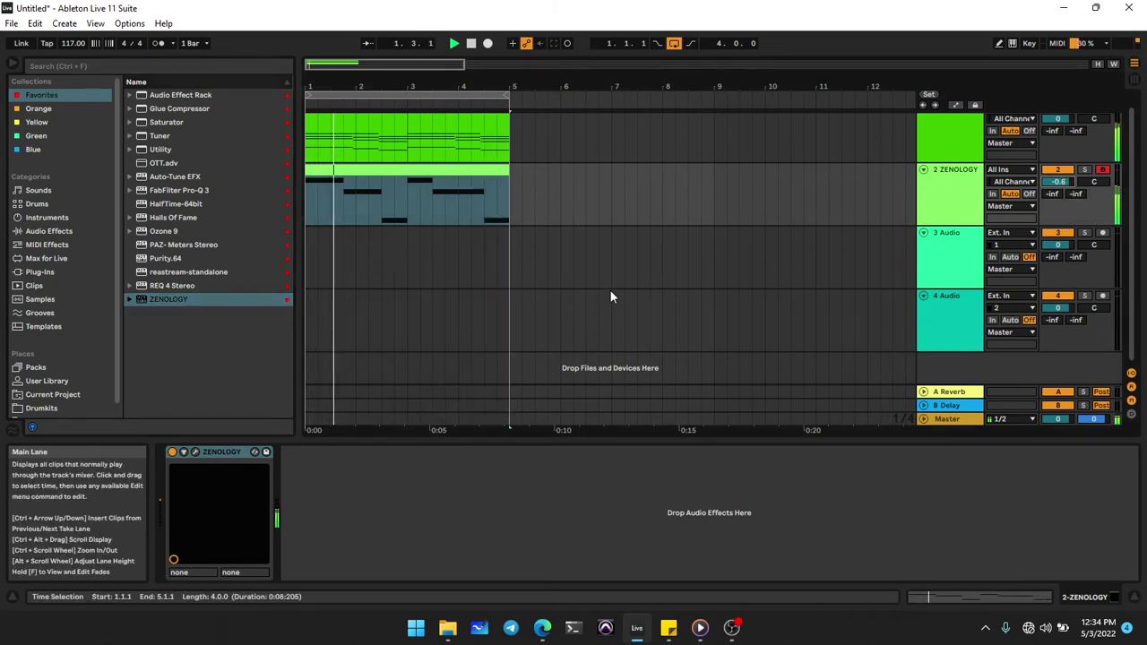
Delete the empty 3 Audio and 4 Audio tracks and insert a new MIDI track below the ZENOLOGY track.
left_click(939, 270)
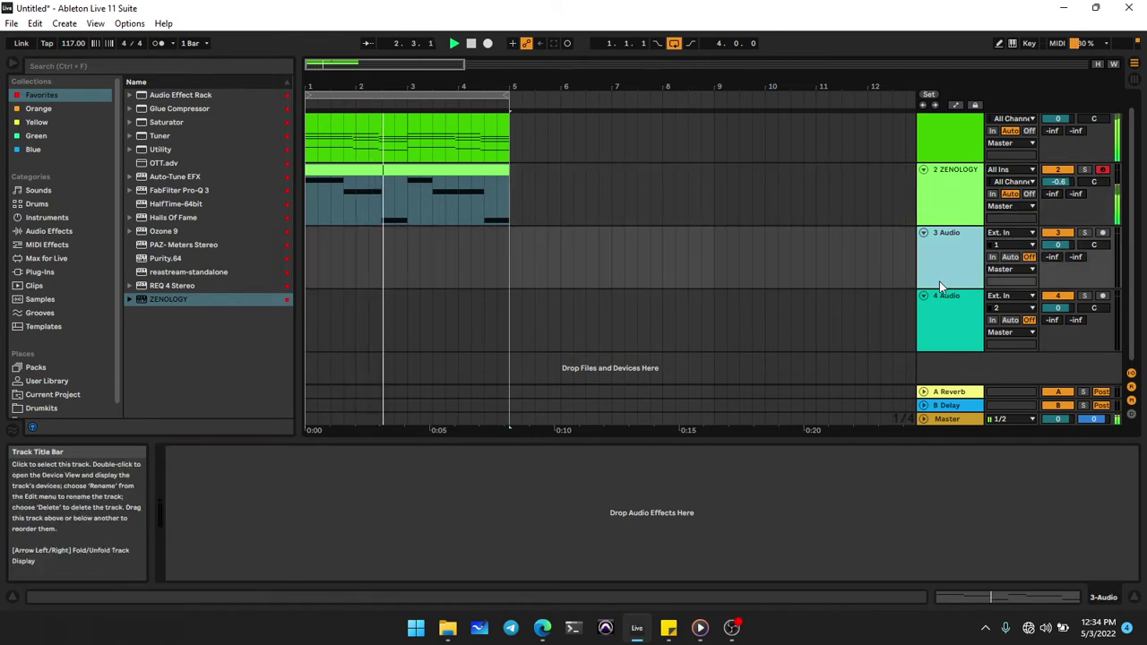
left_click(944, 318, "shift")
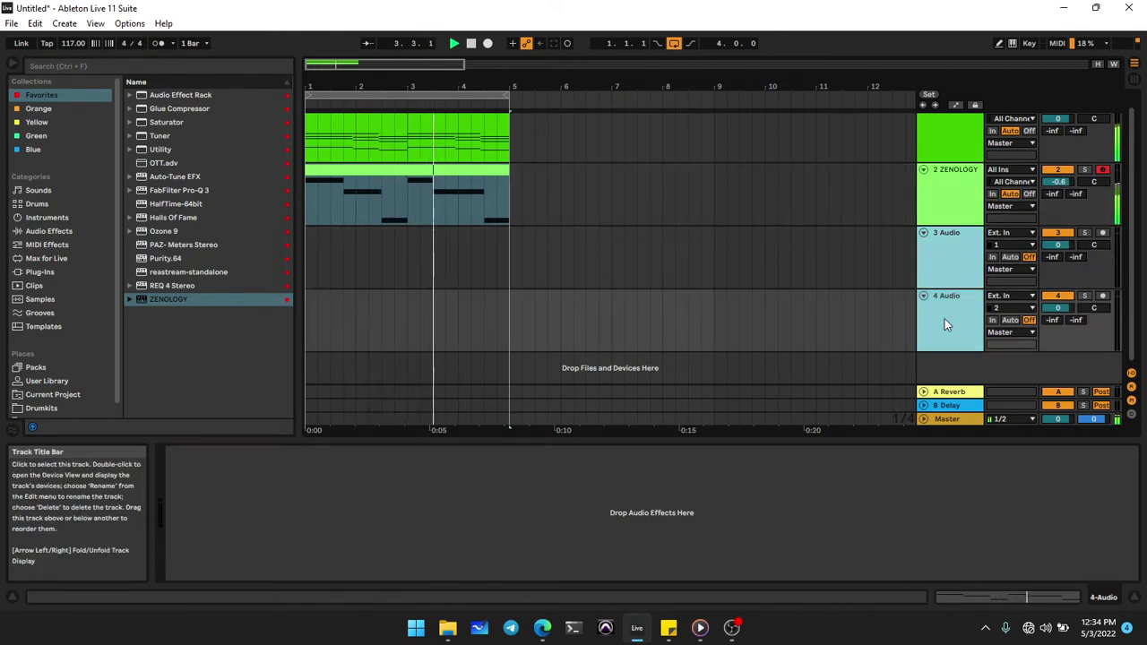
key("Delete")
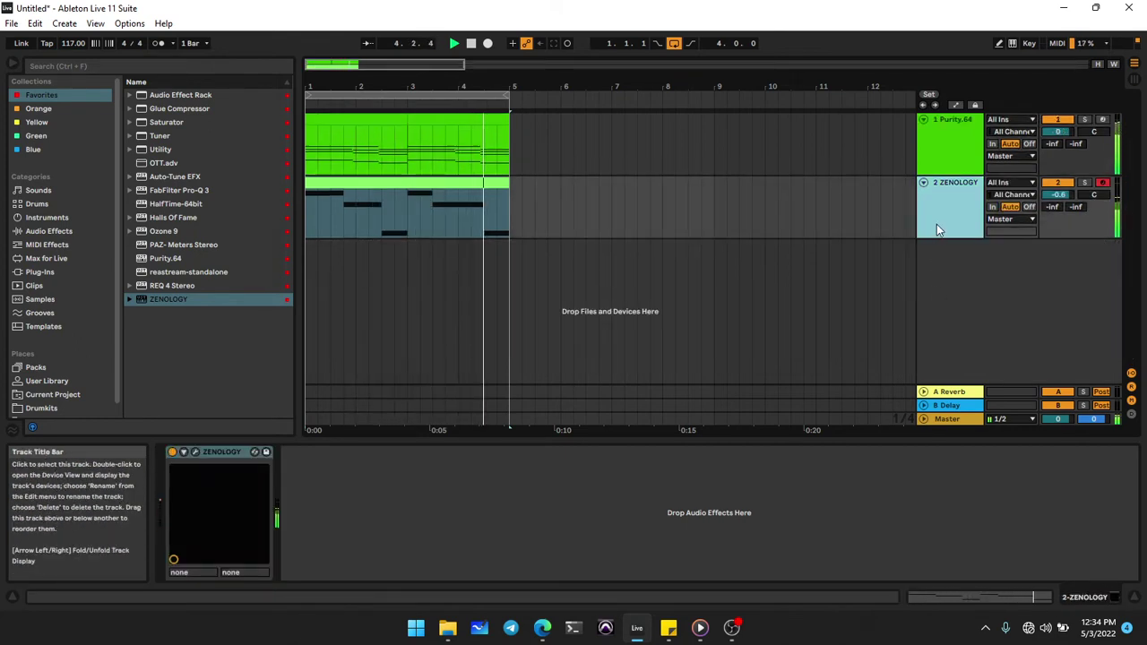
key("ctrl+shift+t")
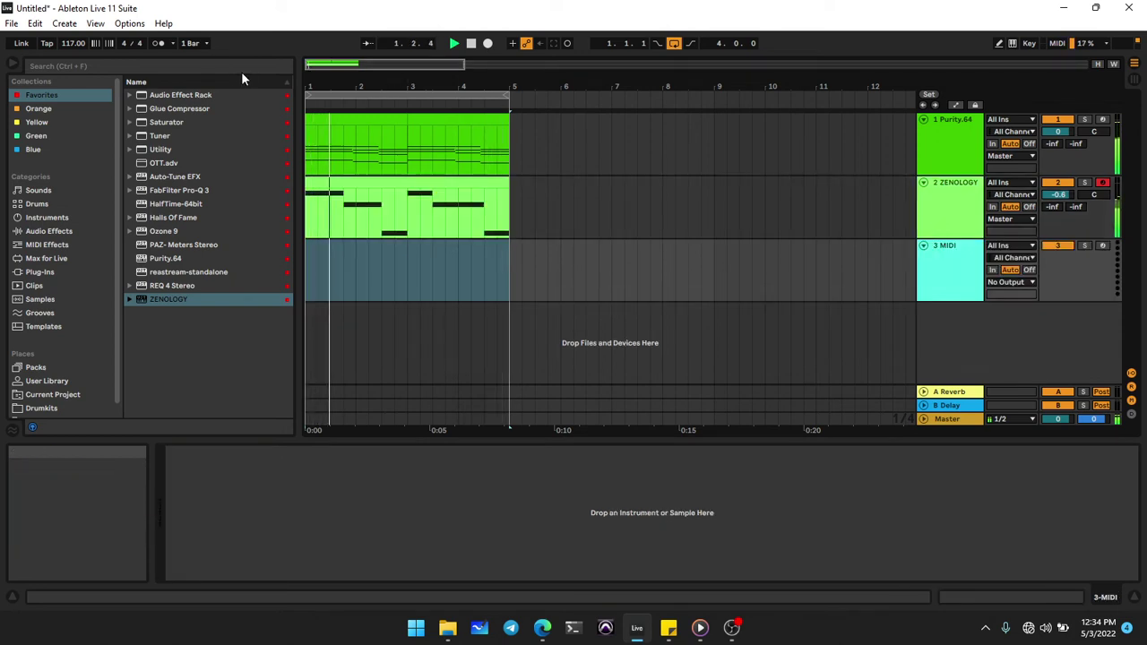
right_click(368, 277)
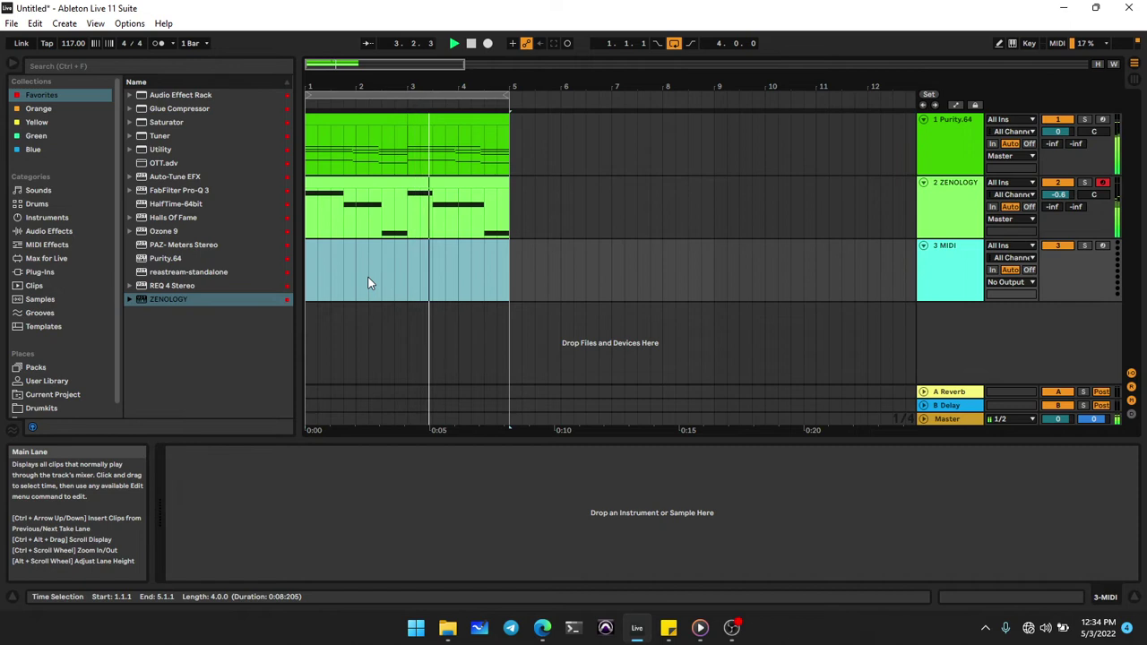
Search the browser for "snare" within the Orange collection and expand the SNARES folder of the Splice Sounds ...ANTINE drumkit.
key("ctrl+f")
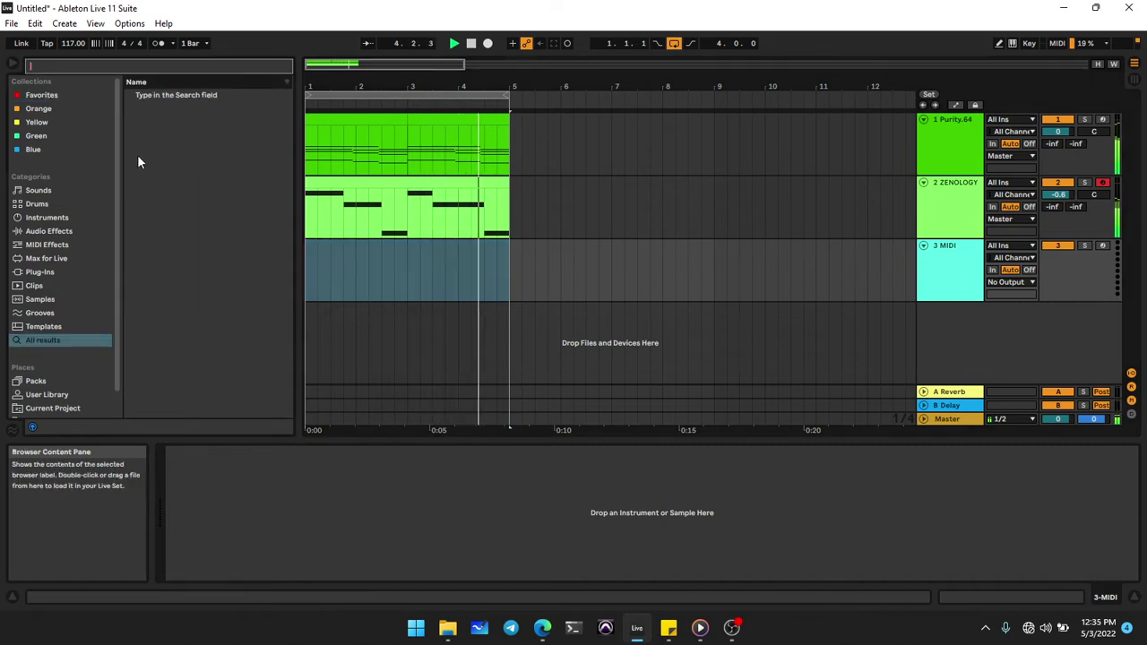
type("snare")
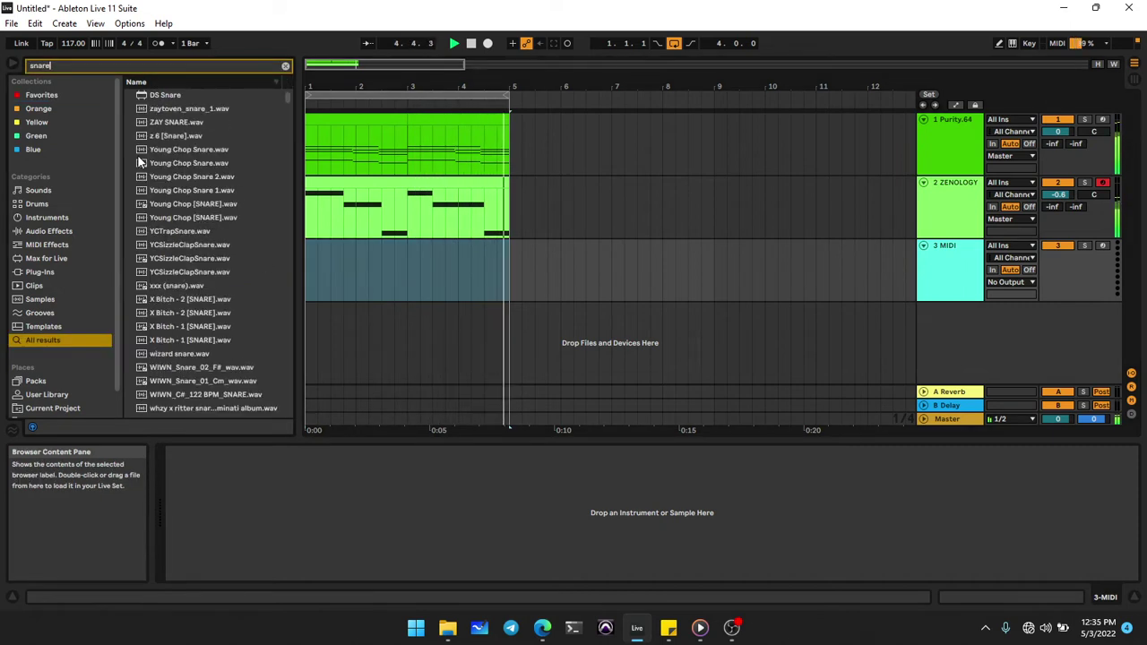
left_click(33, 109)
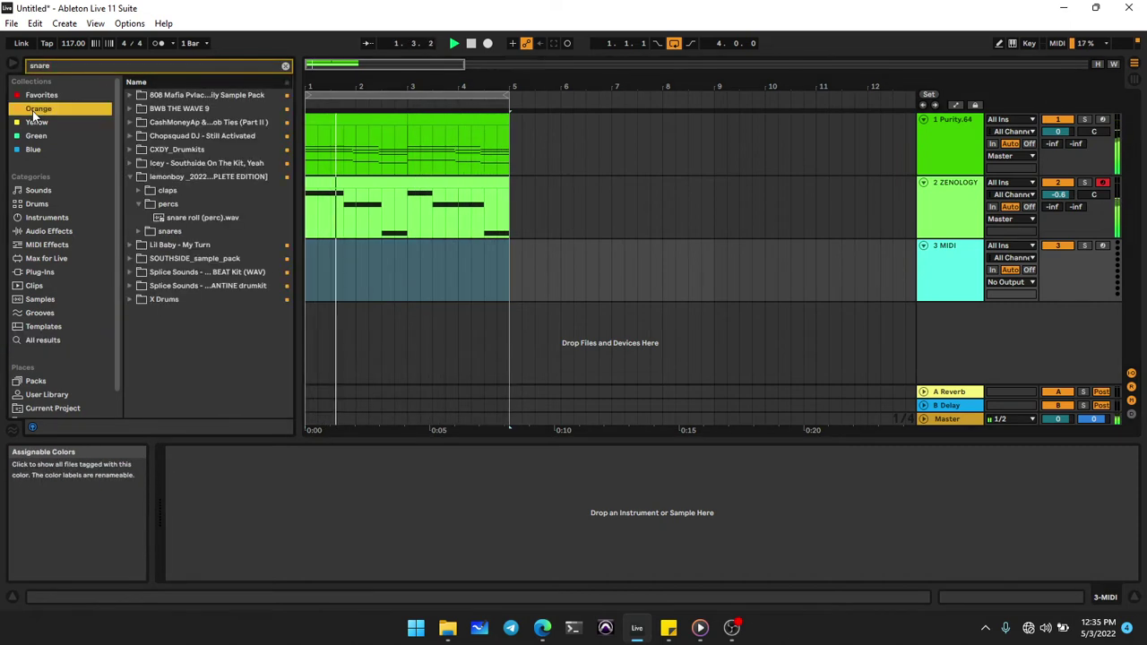
left_click(131, 268)
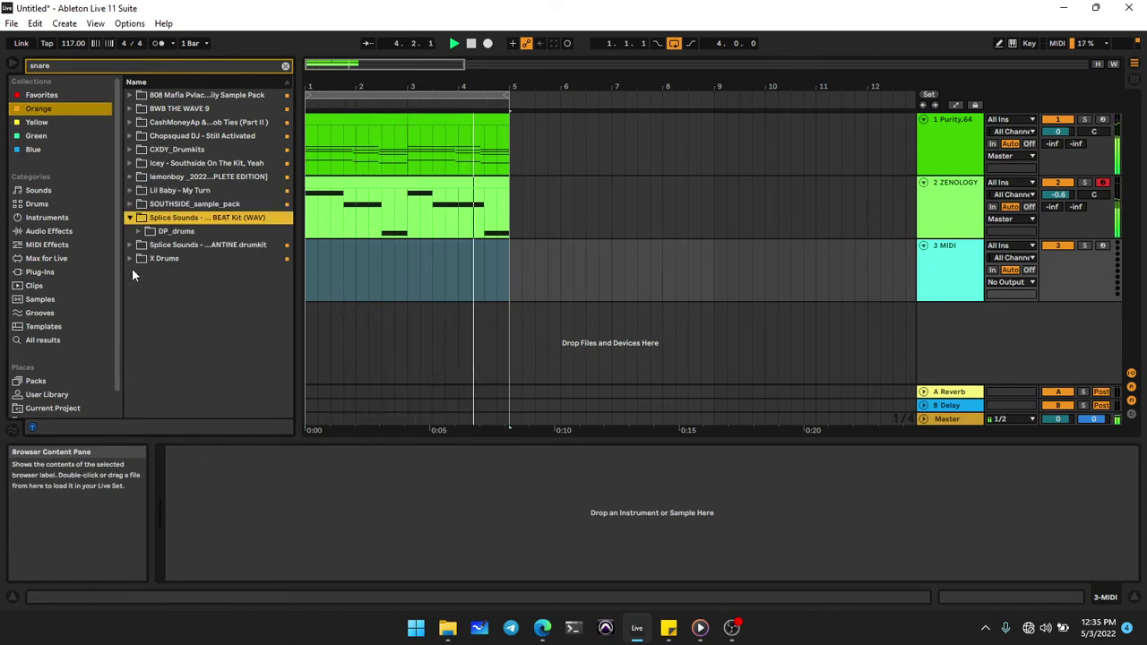
left_click(141, 244)
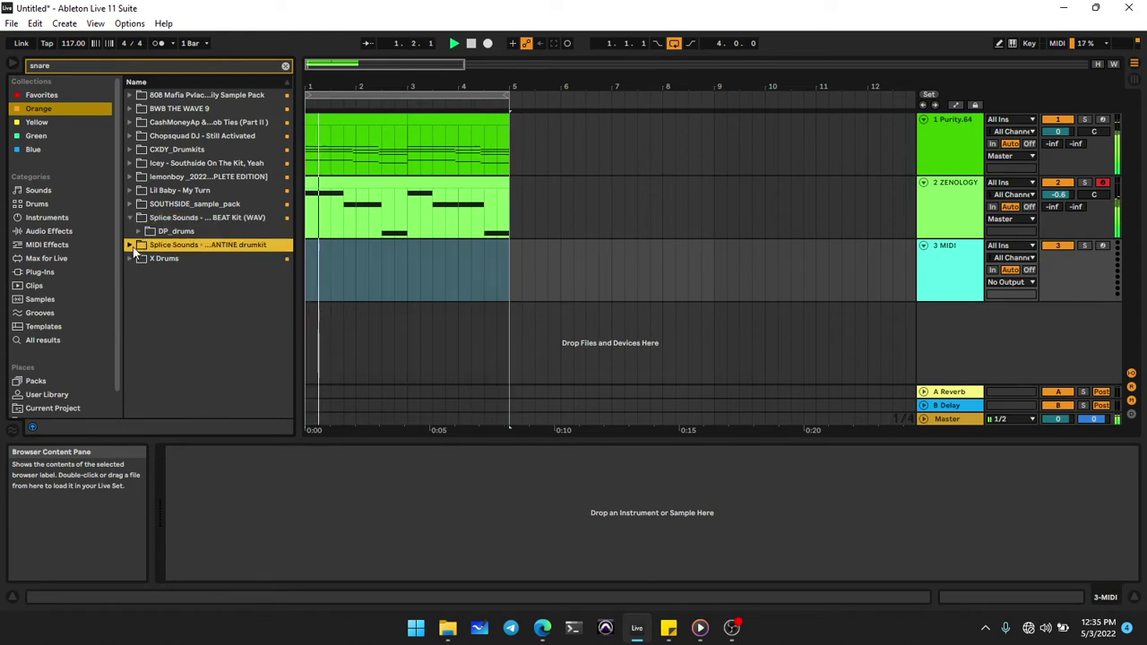
left_click(137, 245)
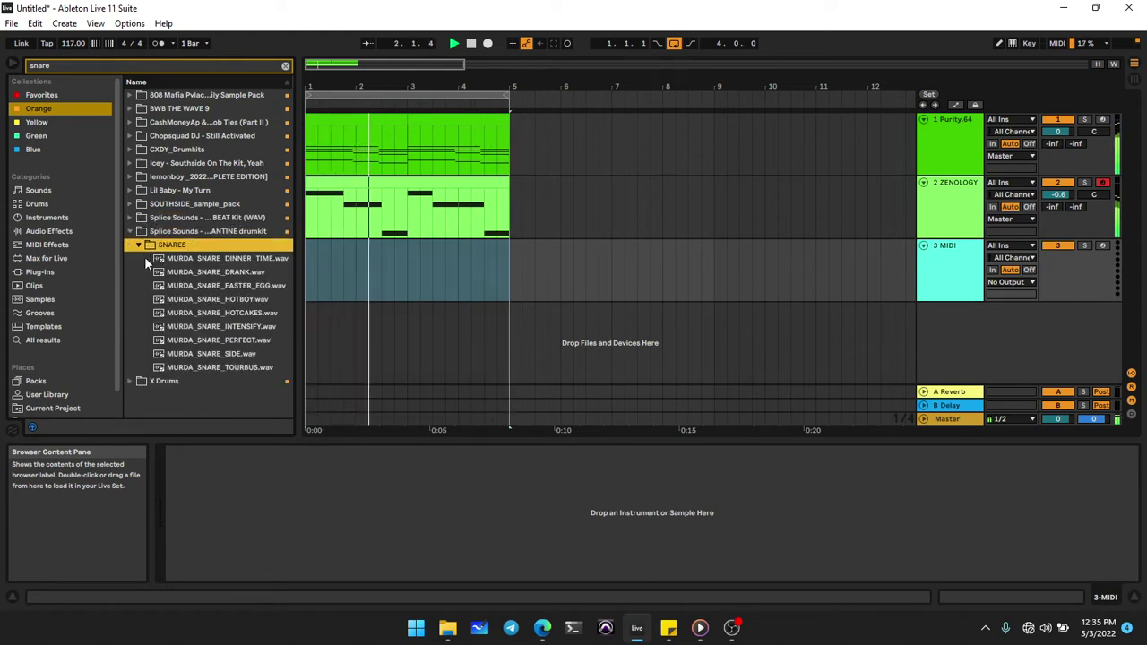
Audition the MURDA snare samples from DINNER_TIME through TOURBUS and back up to MURDA_SNARE_EASTER_EGG.wav.
left_click(206, 259)
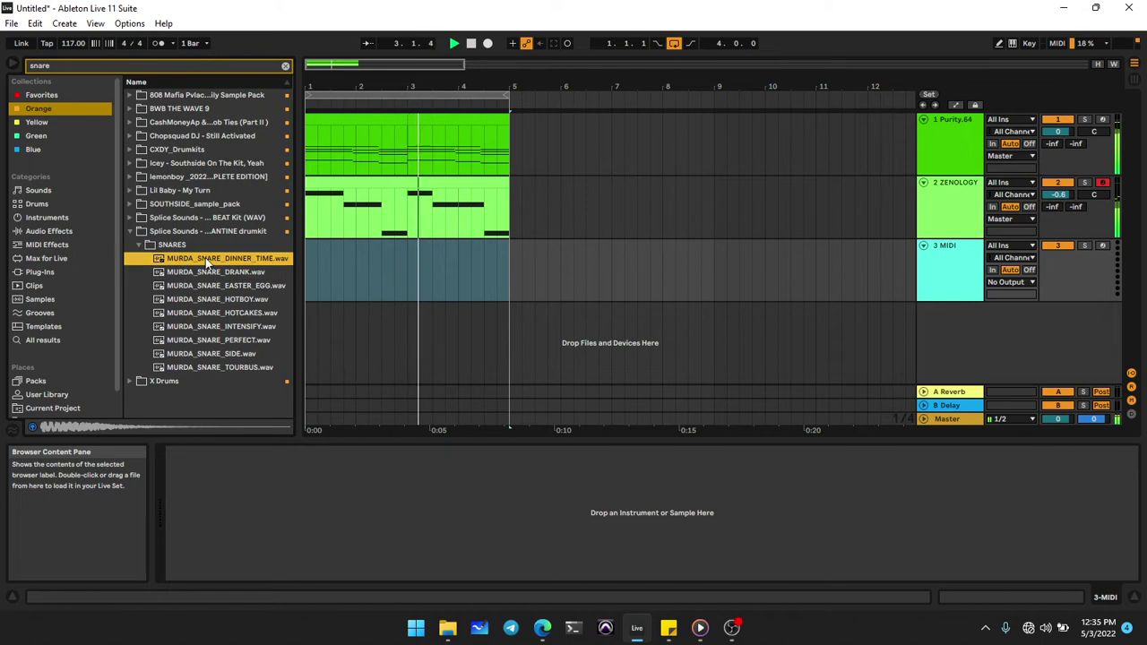
key("Down")
key("Down")
key("Down")
key("Down")
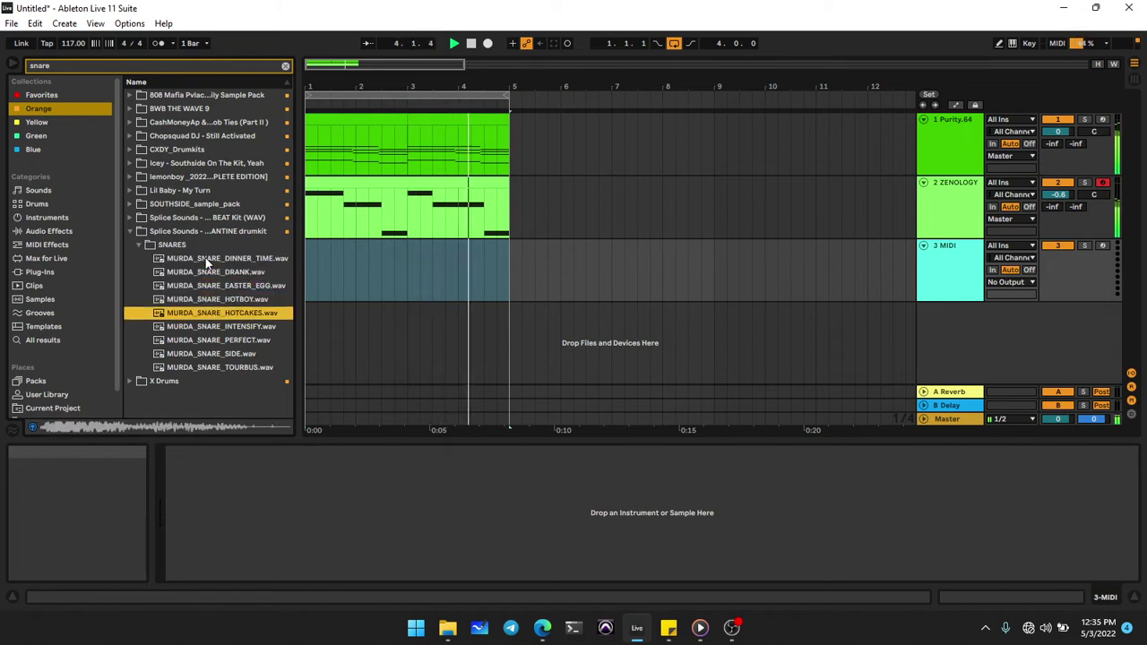
key("Down")
key("Down")
key("Down")
key("Down")
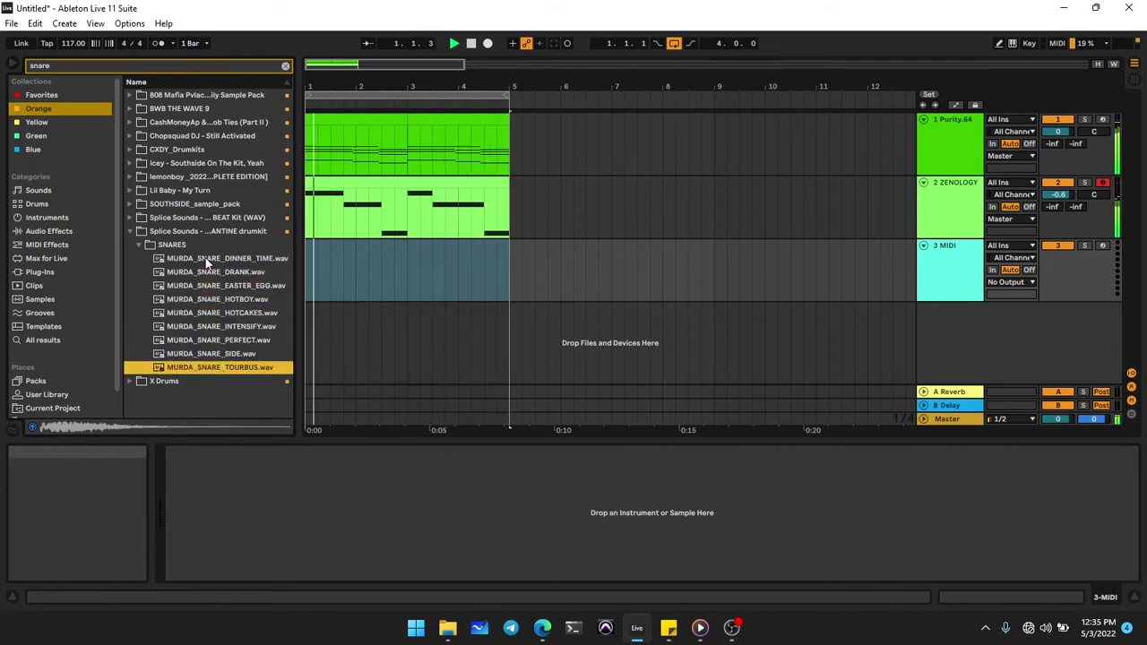
key("Up")
key("Up")
key("Up")
key("Down")
key("Up")
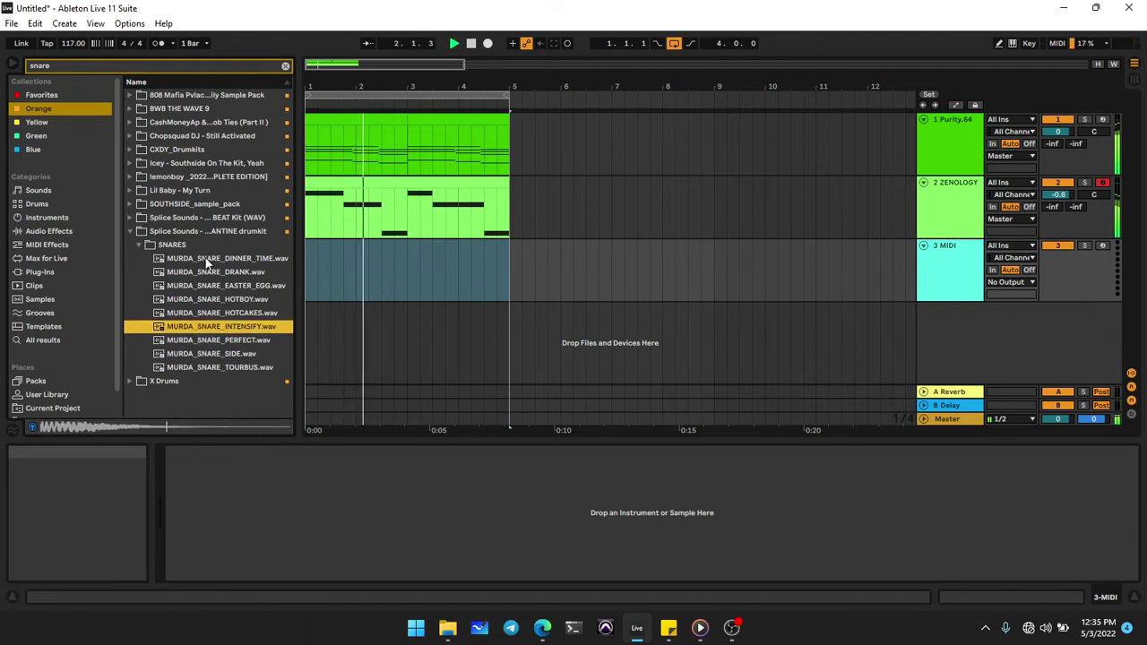
key("Up")
key("Up")
key("Up")
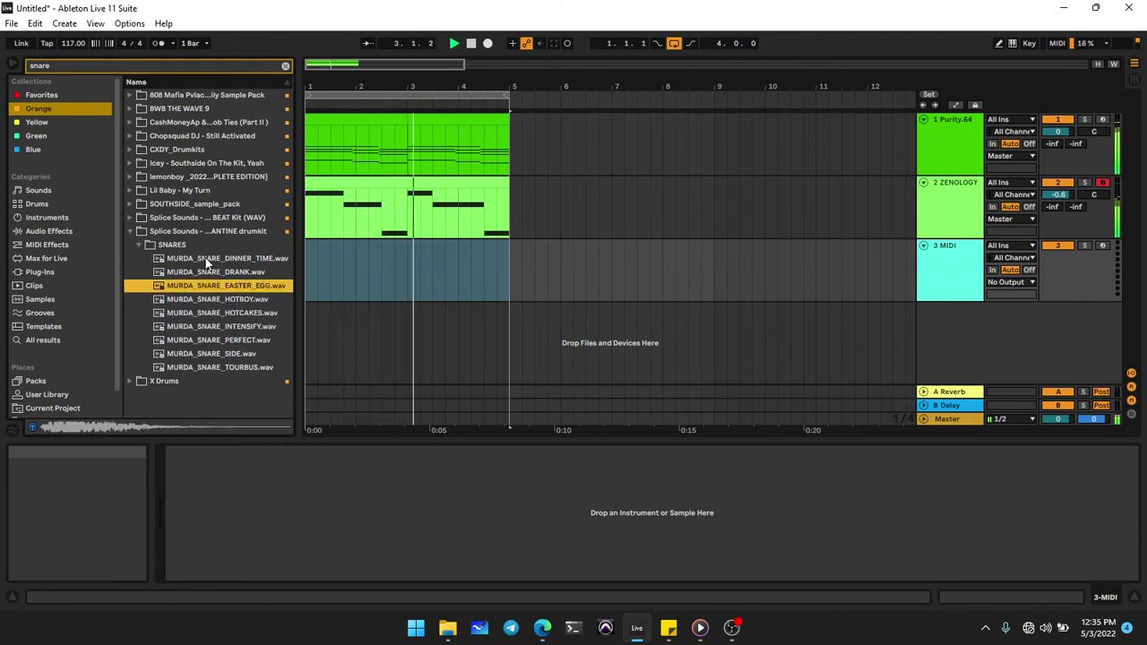
Load MURDA_SNARE_EASTER_EGG.wav onto the third track and create an empty MIDI clip over bars 1 to 4, opened for note editing.
key("Return")
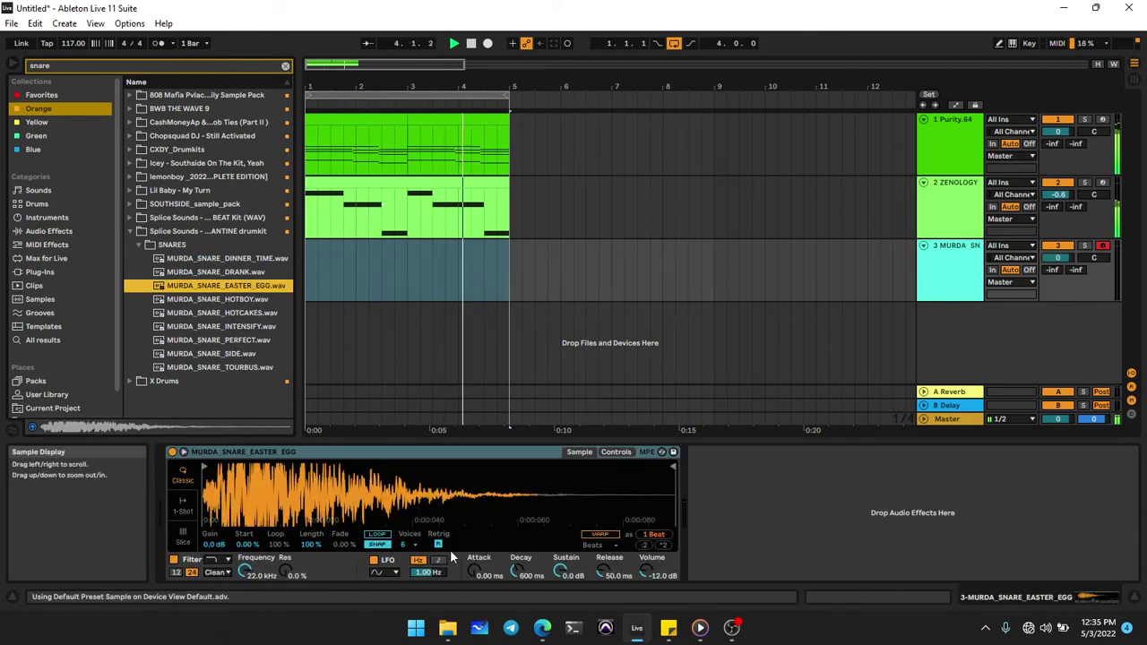
key("ctrl+shift+m")
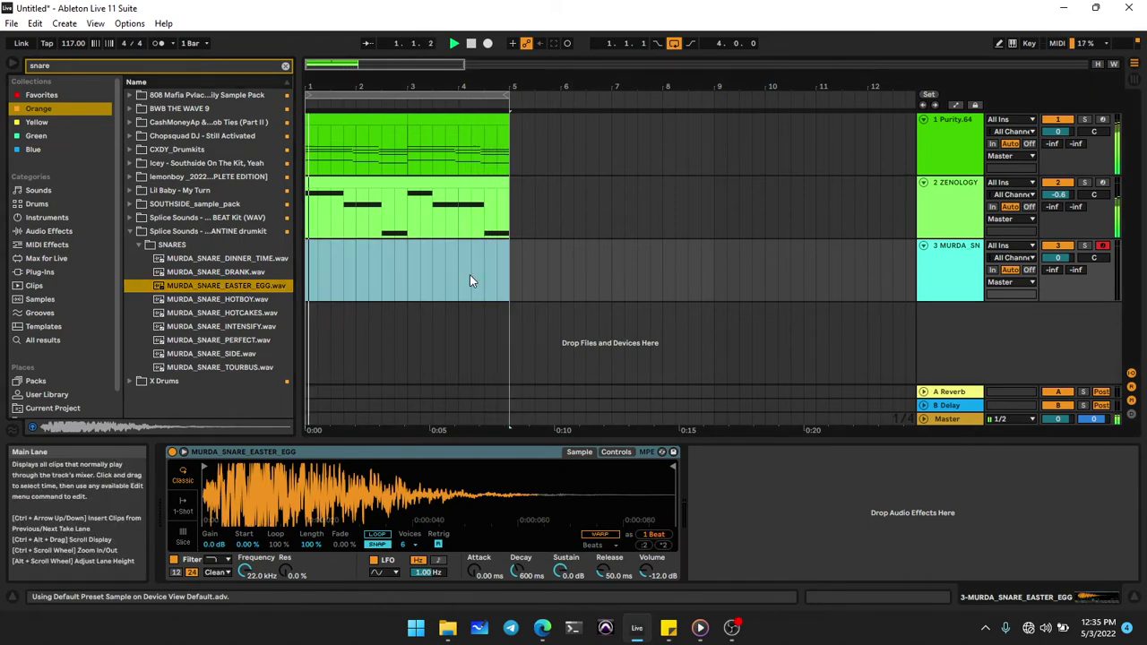
double_click(470, 274)
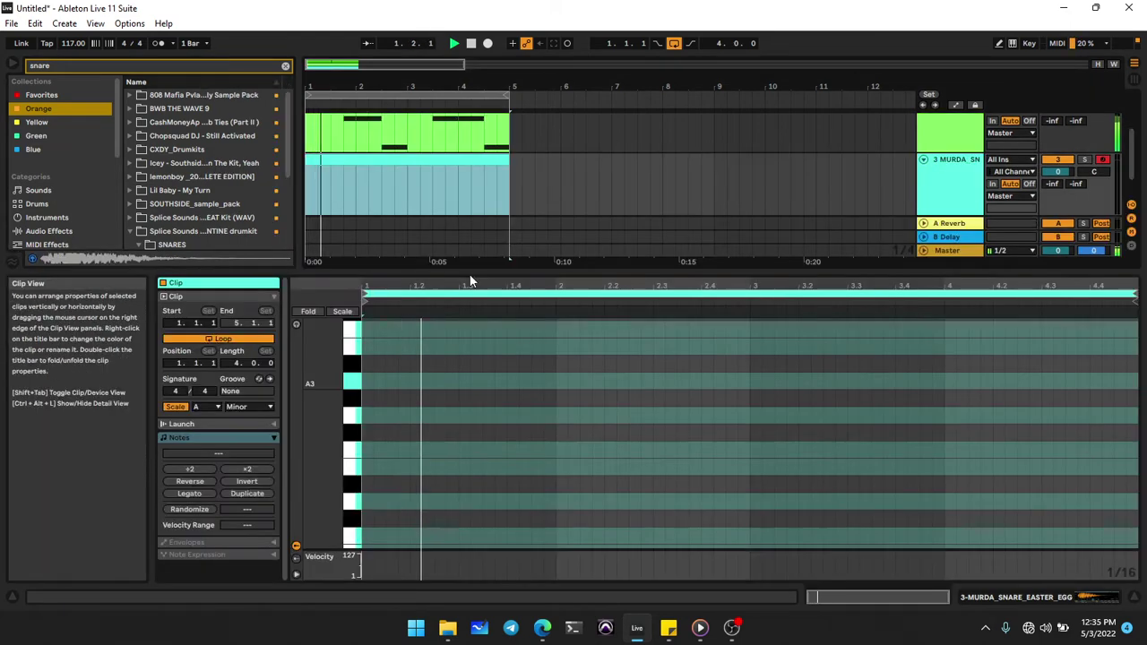
Place a C3 snare note at 1.3.1 and duplicate the bar so the snare hits beat 3 of all four bars.
left_click(477, 540)
double_click(465, 536)
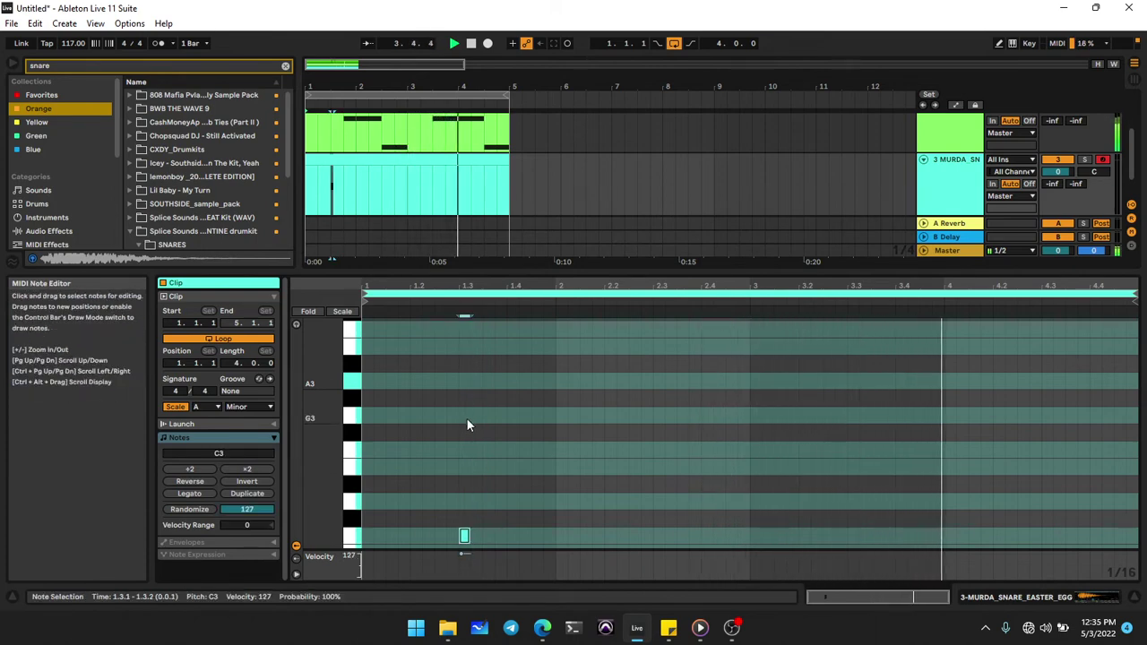
left_click(465, 544)
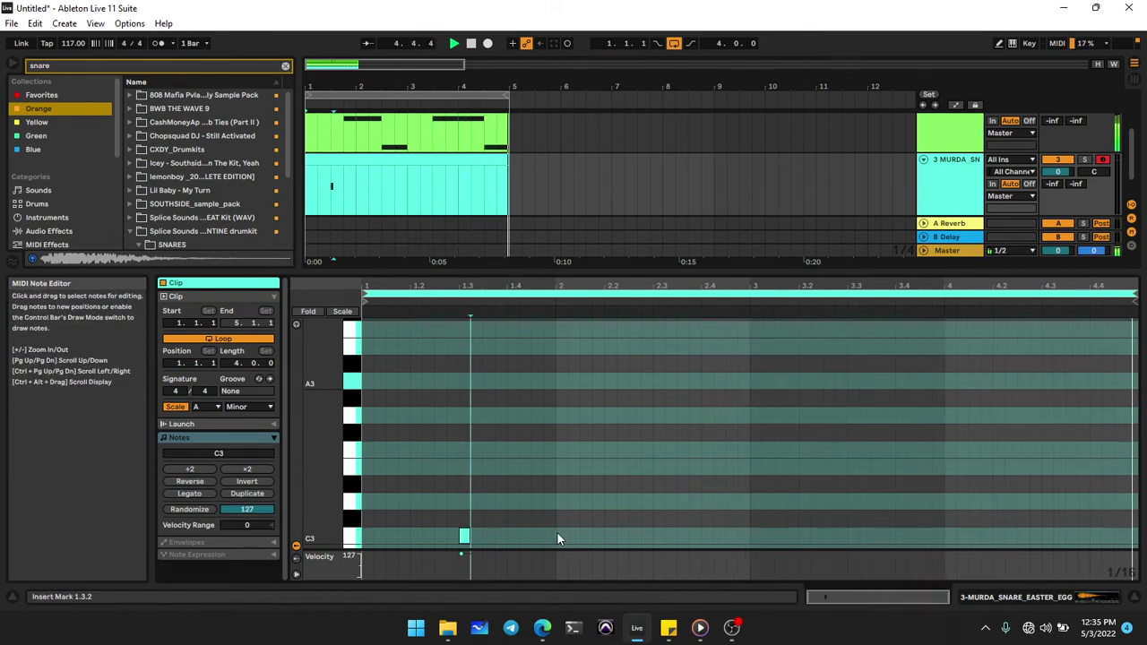
left_click_drag(556, 533, 362, 532)
key("ctrl+d")
key("ctrl+d")
key("ctrl+d")
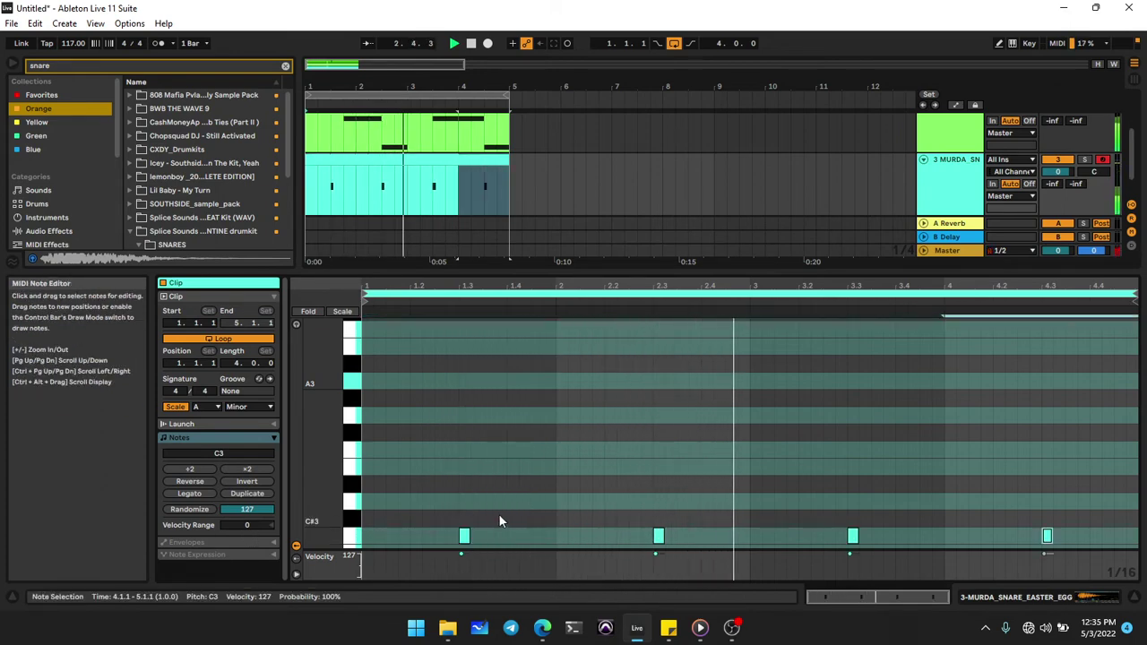
left_click(573, 444)
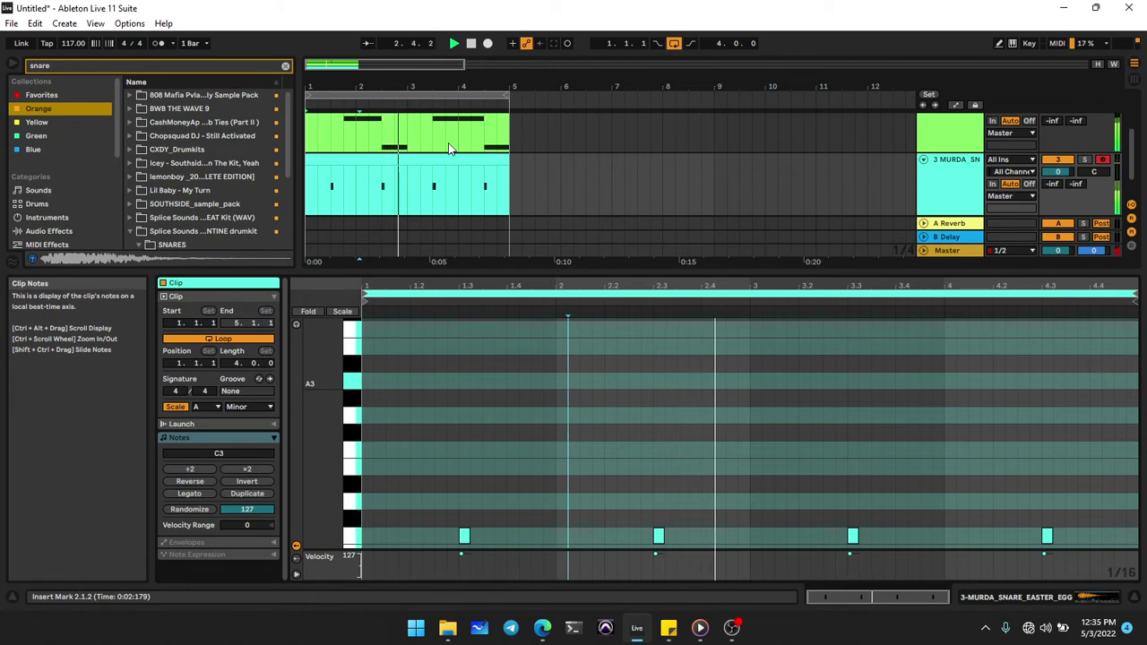
Insert a new MIDI track below the snare track.
scroll(351, 152, "up", 3)
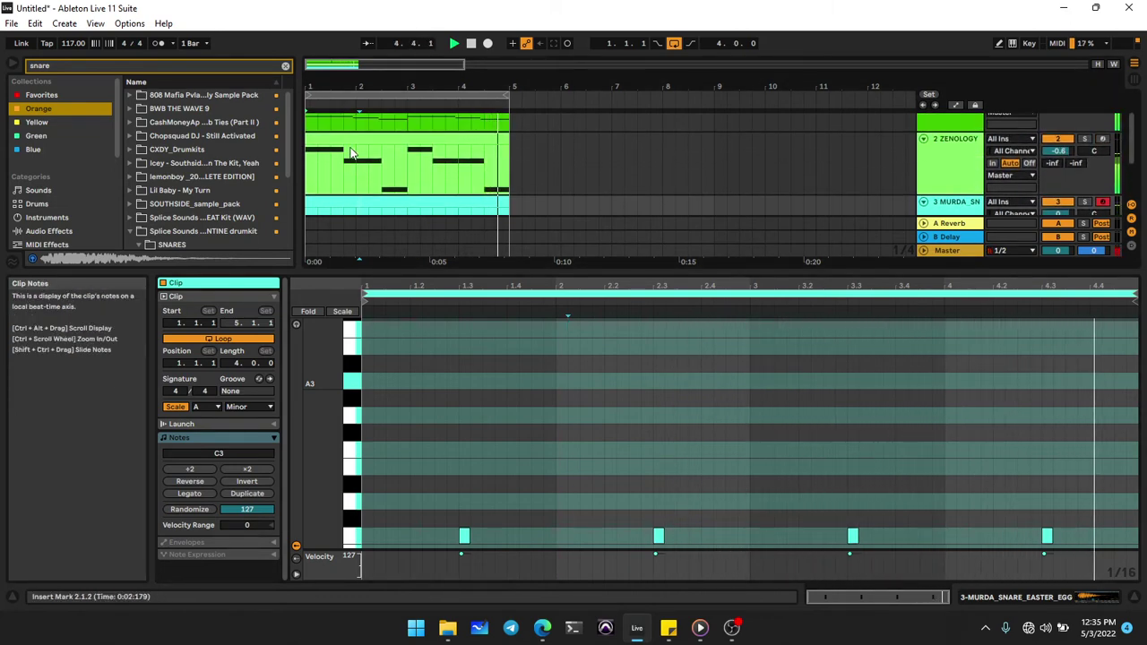
scroll(350, 149, "down", 2)
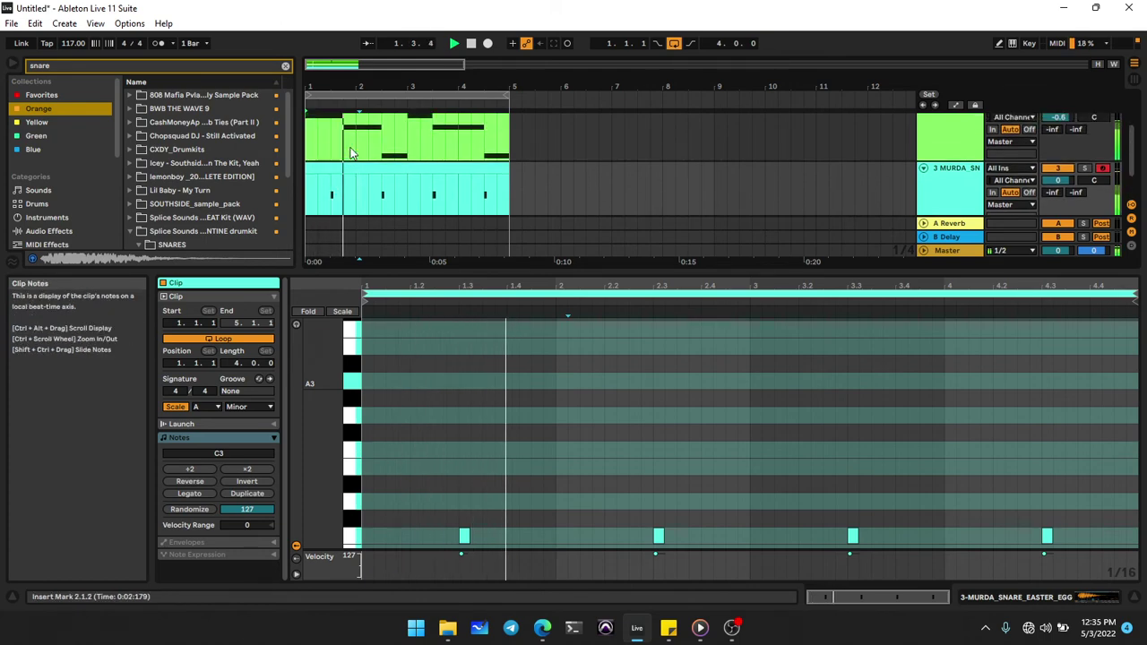
scroll(351, 149, "down", 1)
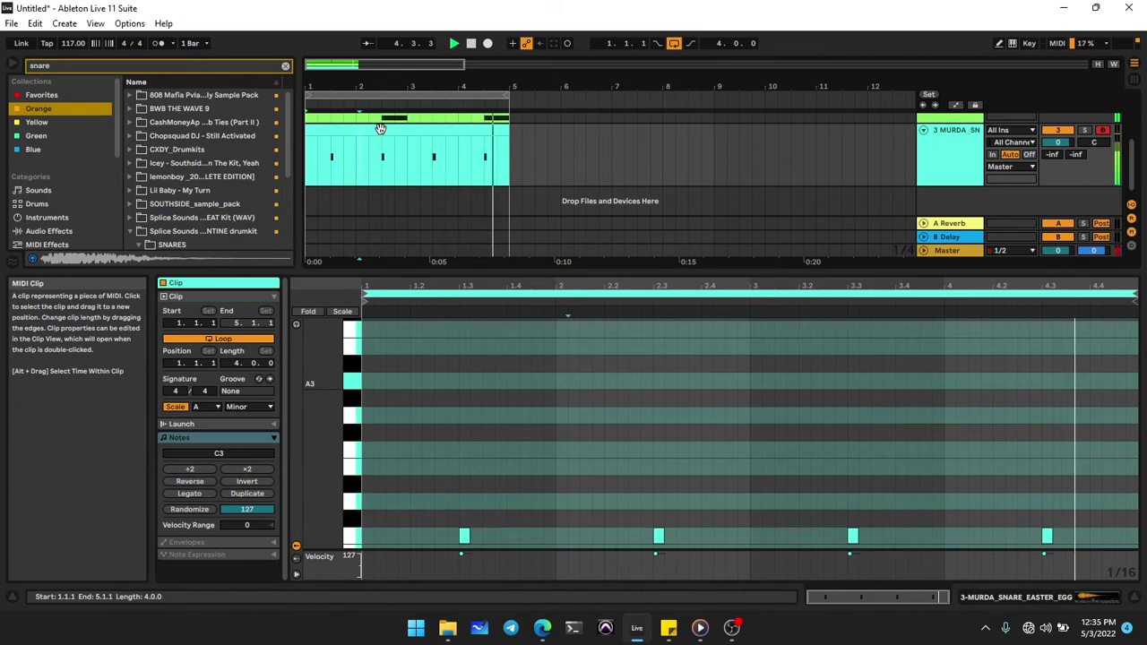
left_click(380, 129)
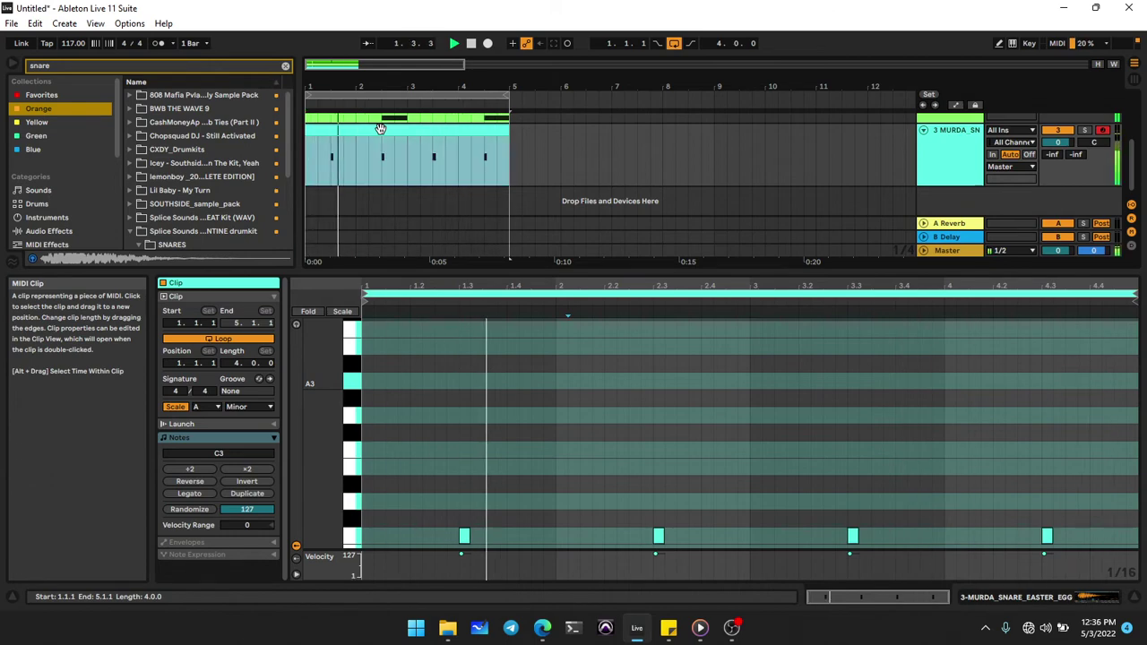
key("ctrl+shift+t")
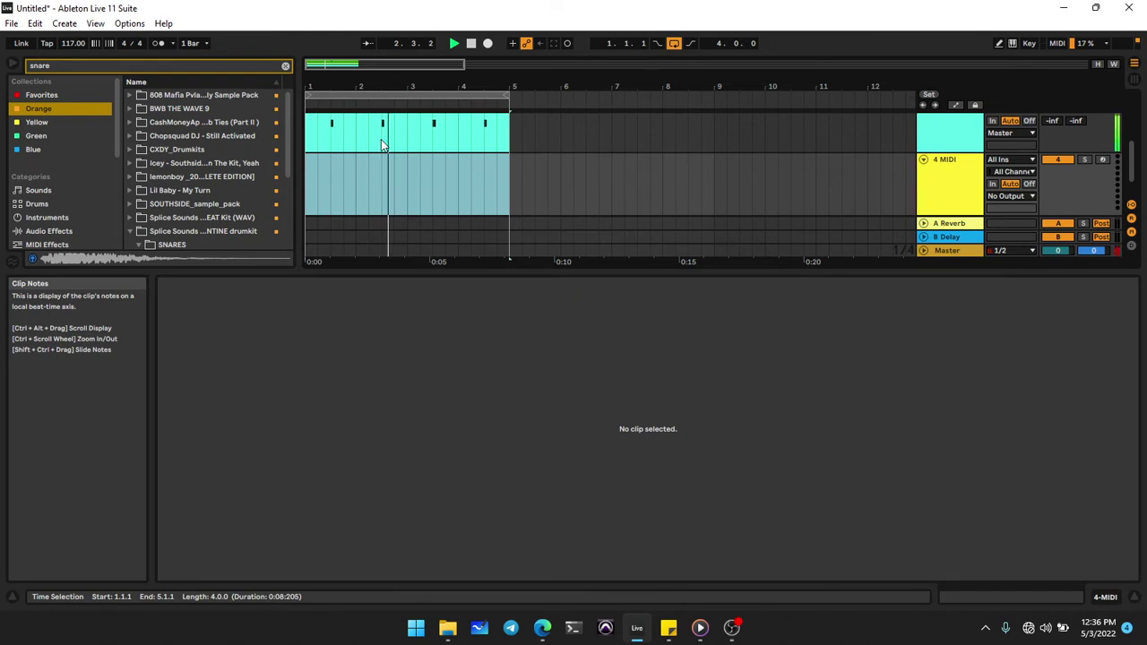
Search the Orange collection for "hi hat" and expand the Icey - Southside On The Kit, Yeah folder.
left_click(193, 65)
type("h")
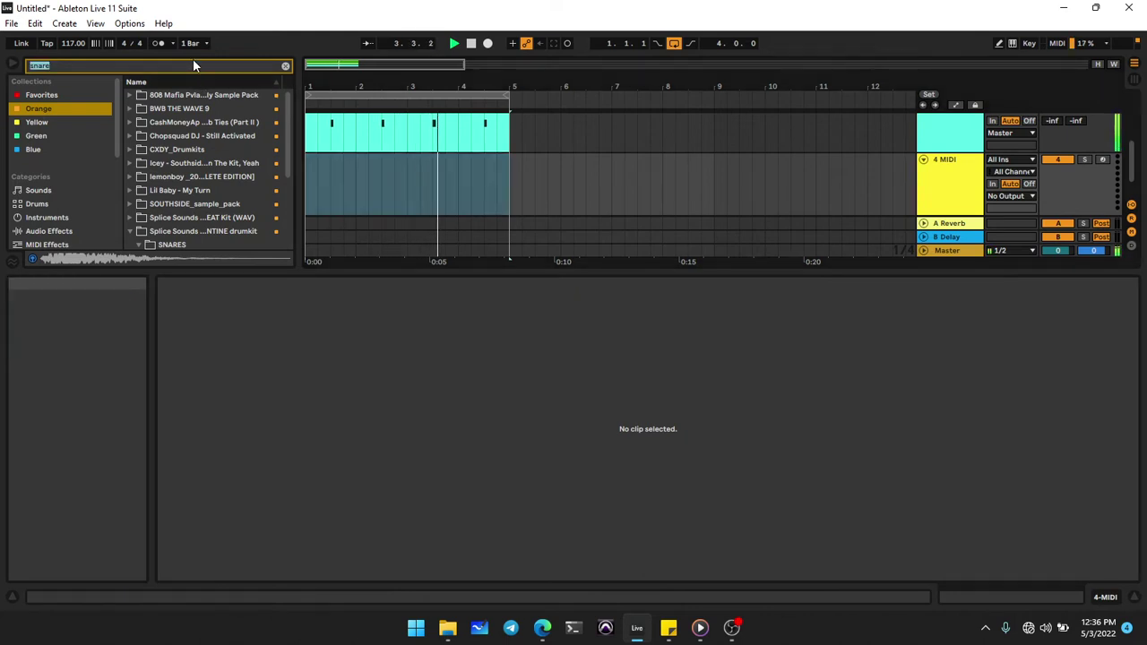
type("i hat")
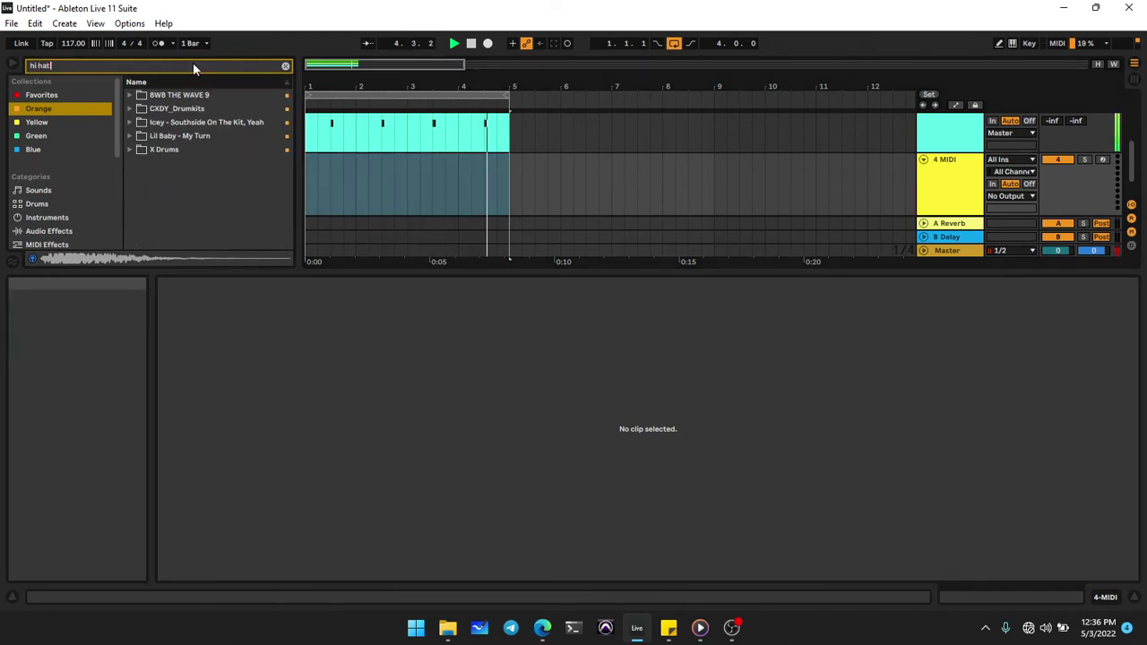
left_click(130, 122)
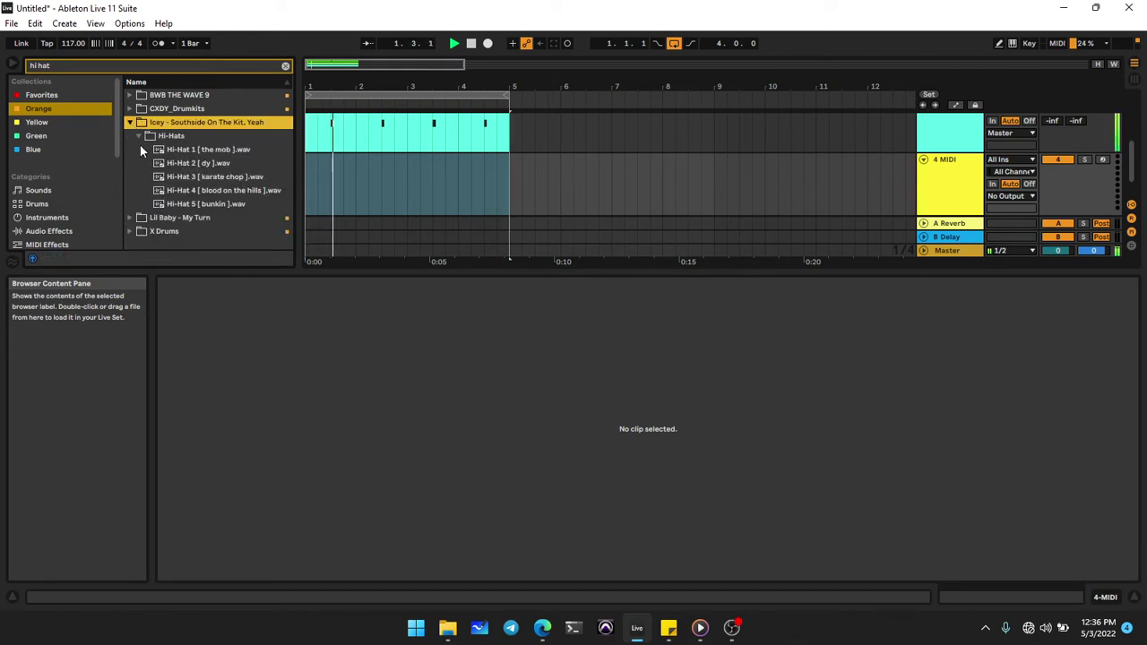
Audition Hi-Hat 1 [ the mob ].wav and Hi-Hat 2 [ dy ].wav, and load Hi-Hat 2 onto the fourth track.
left_click(173, 152)
left_click(187, 166)
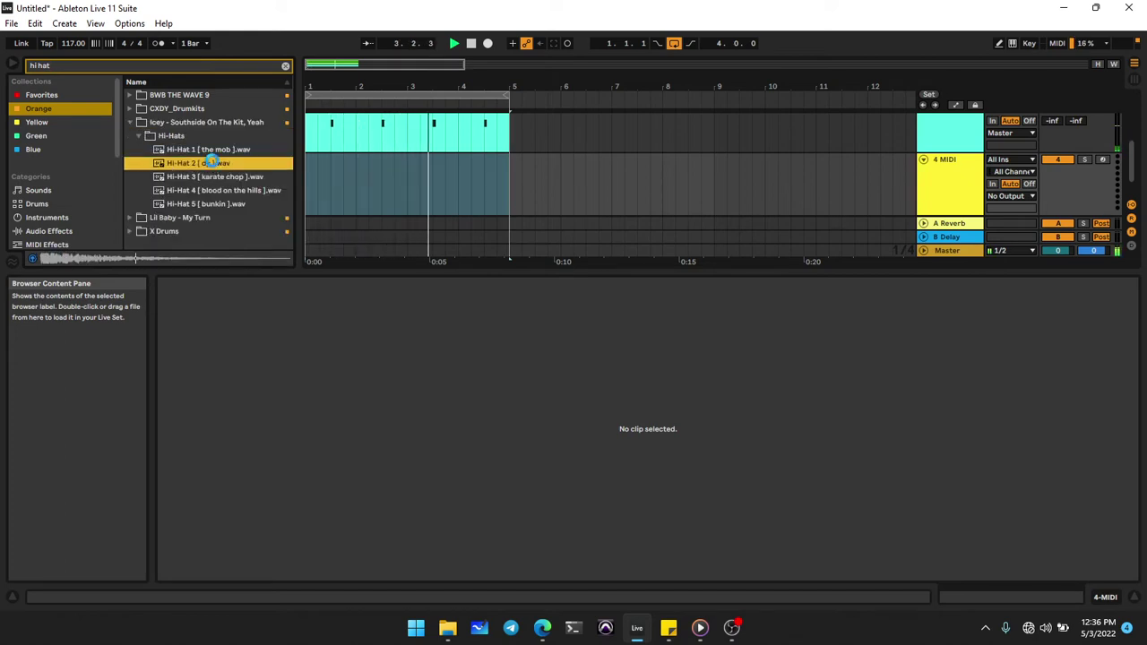
double_click(213, 162)
left_click(412, 544)
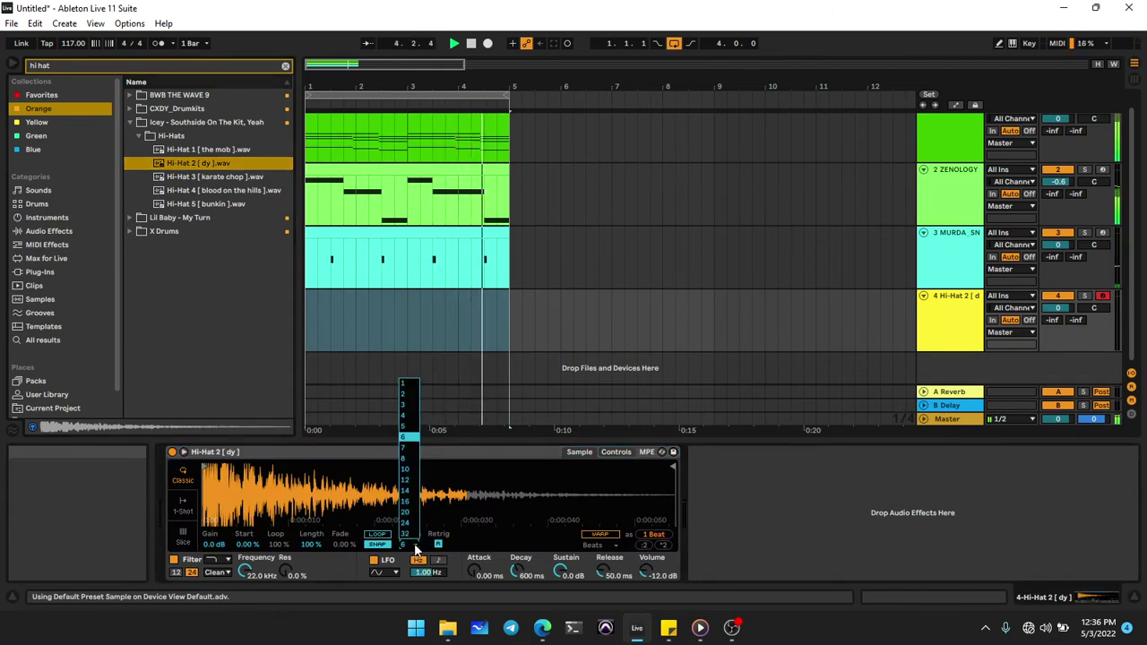
left_click(510, 340)
Create a four-bar MIDI clip on the hi-hat track and place a sixteenth C3 note at 1.1.1.
left_click(498, 341)
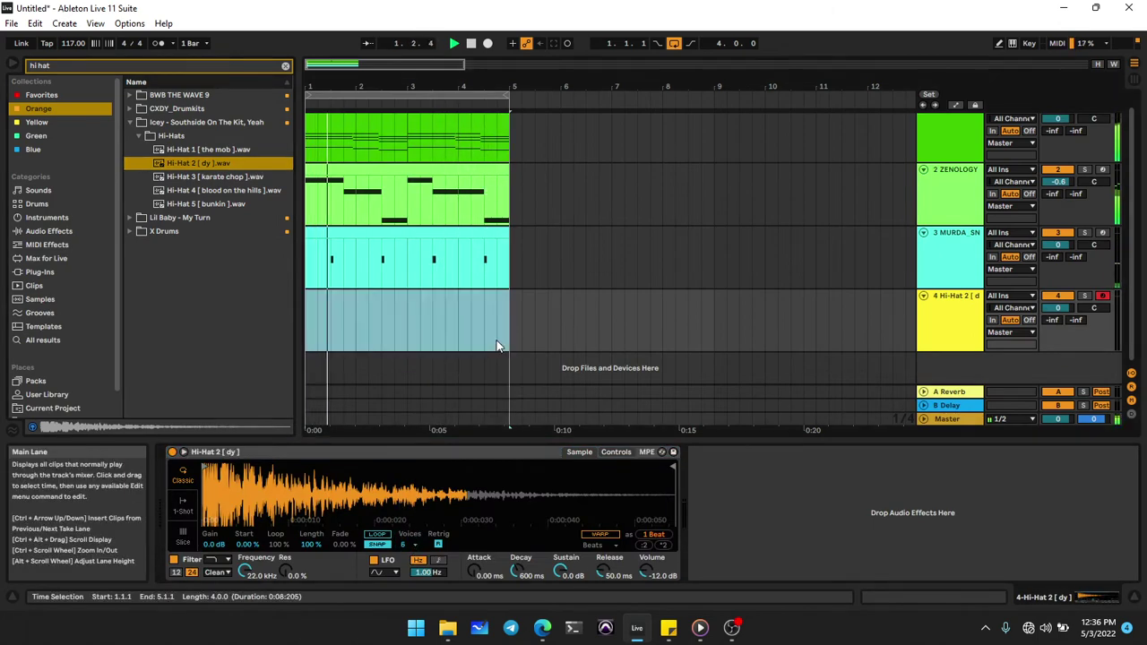
key("ctrl+shift+m")
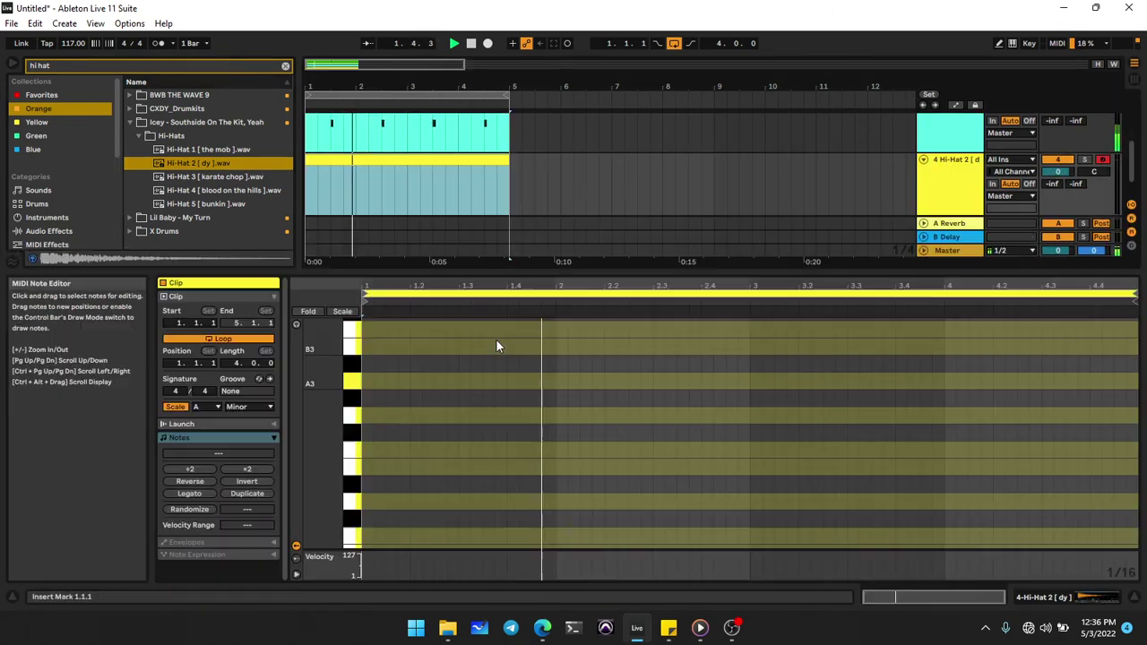
double_click(369, 535)
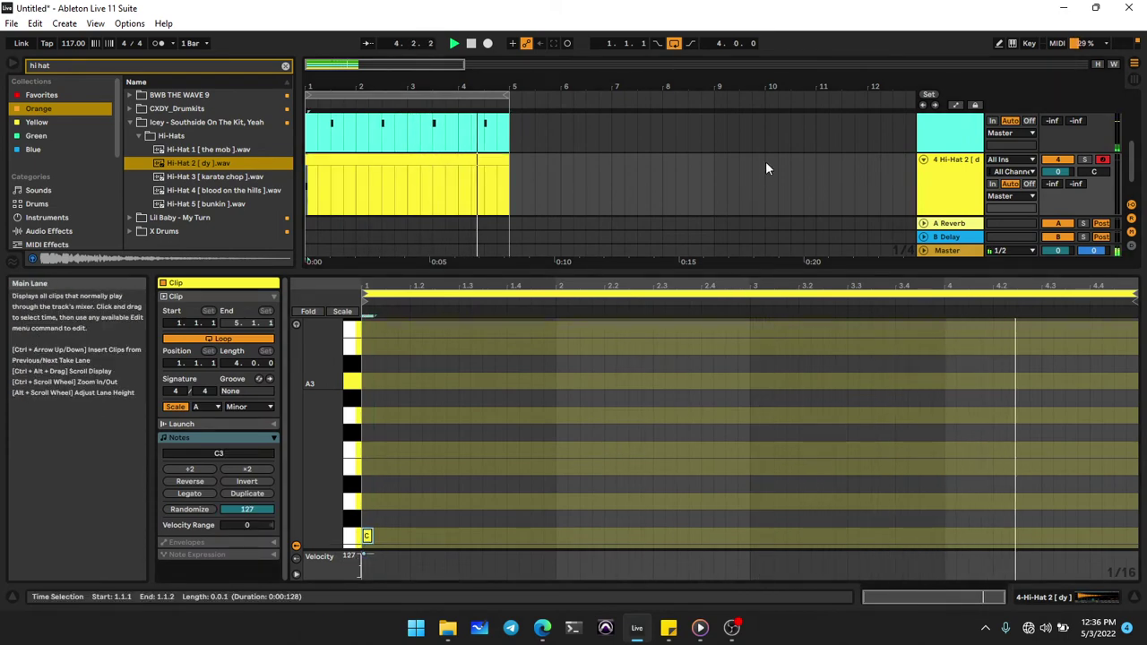
Lower the Purity.64 track's volume to -3.0 dB and the ZENOLOGY track's volume to -3.1 dB.
scroll(767, 169, "up", 3)
scroll(767, 168, "down", 1)
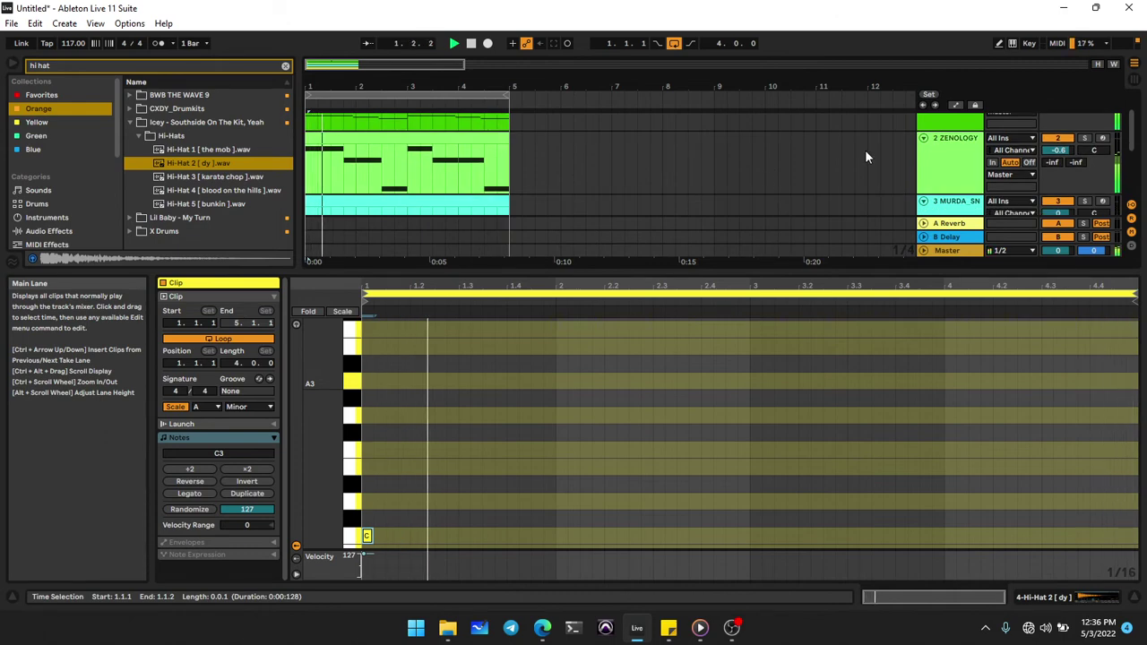
scroll(865, 152, "up", 2)
left_click_drag(1064, 133, 1065, 149)
left_click_drag(1058, 194, 1059, 200)
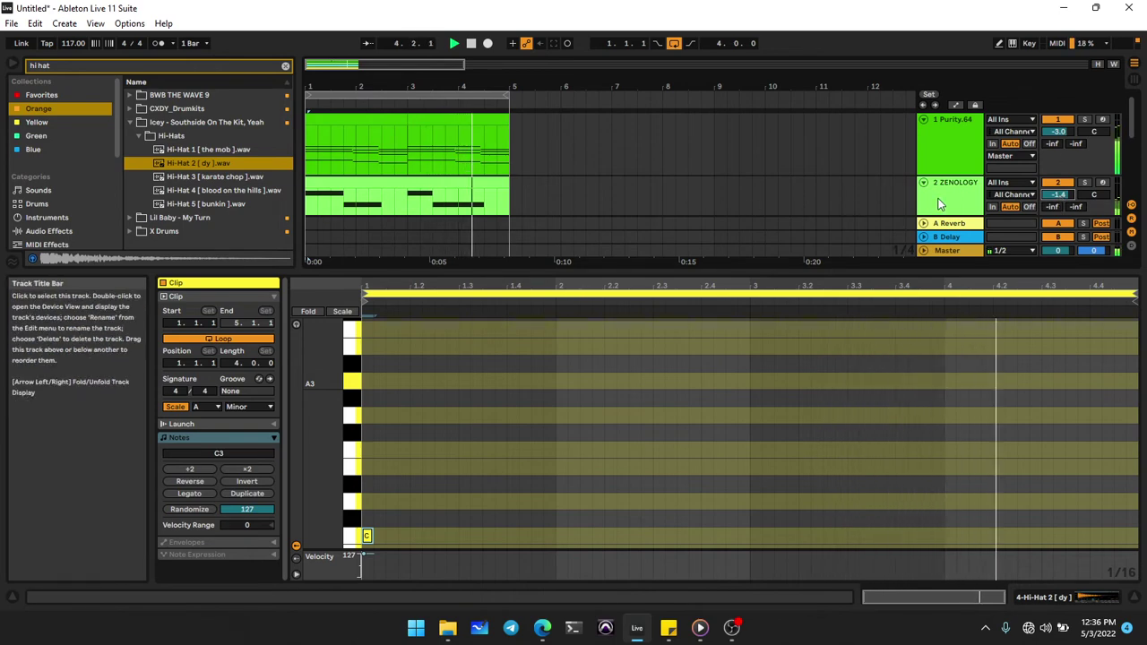
left_click_drag(1058, 195, 1058, 196)
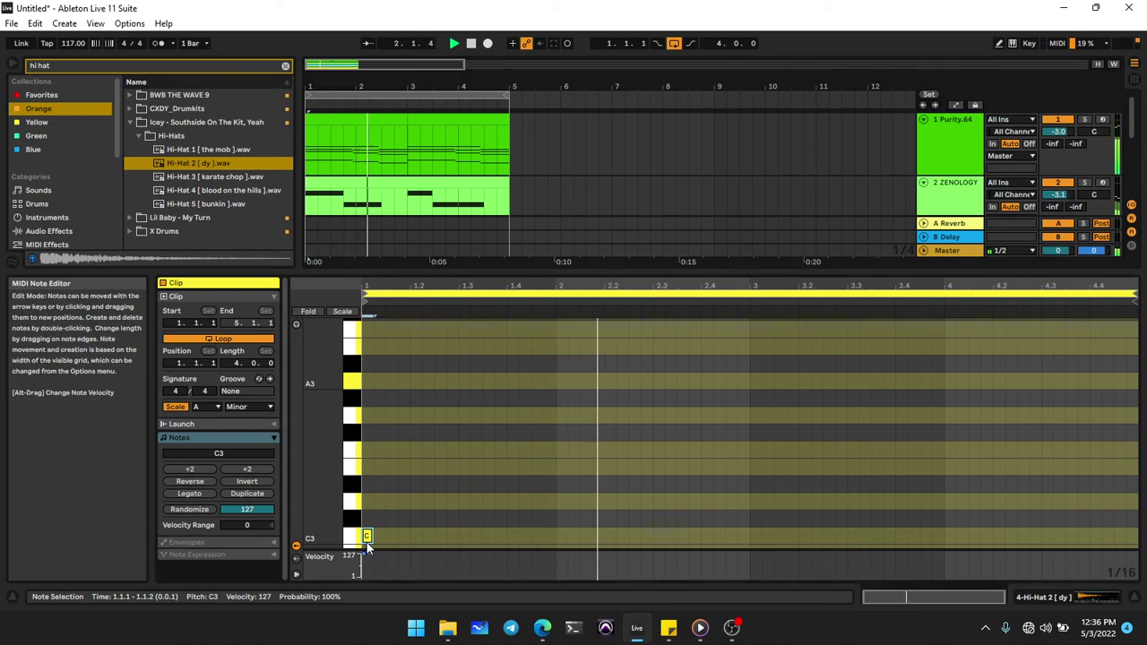
Duplicate the first hi-hat note to 1.1.2 and 1.2.1.
key("ctrl+d")
key("Right")
key("Left")
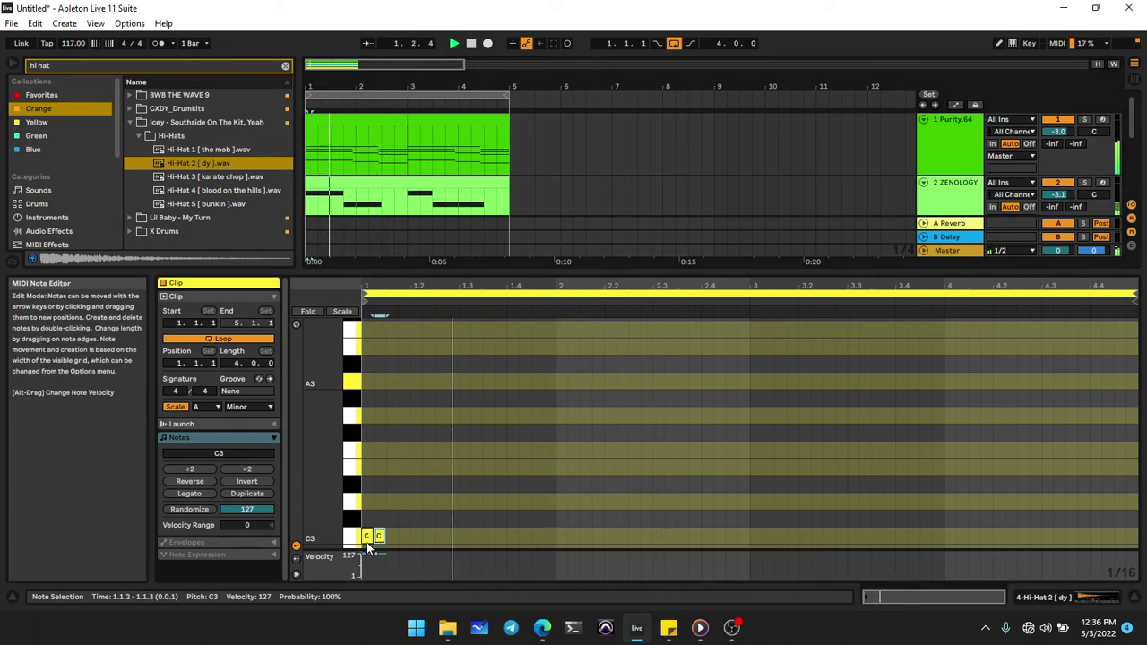
key("ctrl+d")
key("Right")
key("Right")
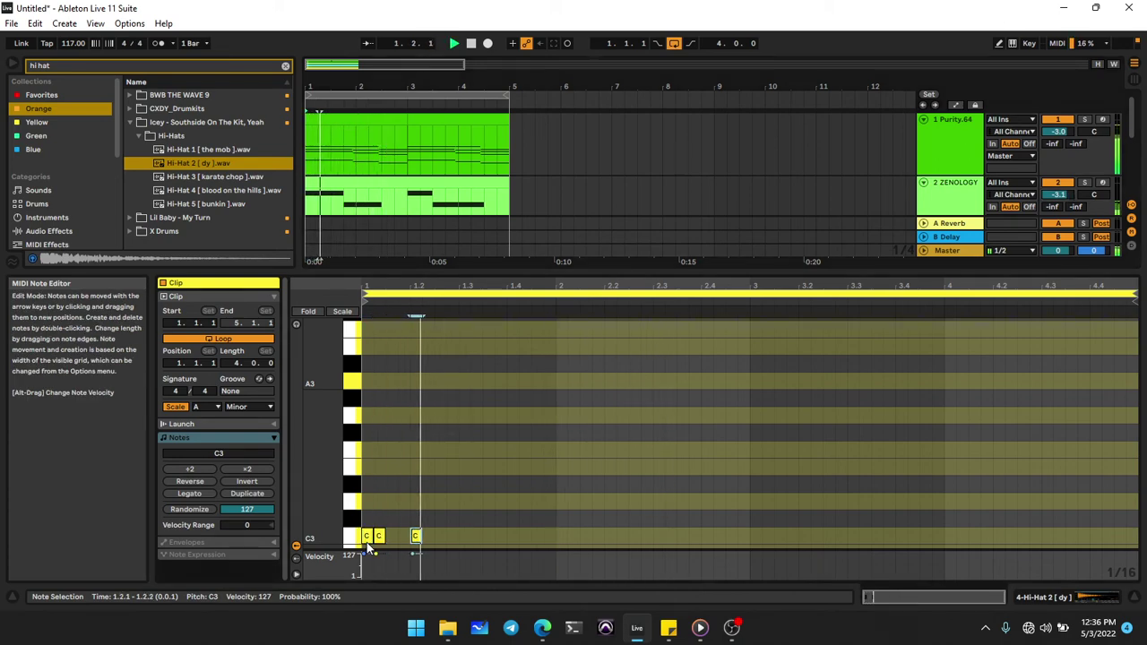
Add a duplicate hi-hat note at 1.2.4, trying it on 1.3.1 before settling its position.
key("ctrl+d")
key("Right")
key("Right")
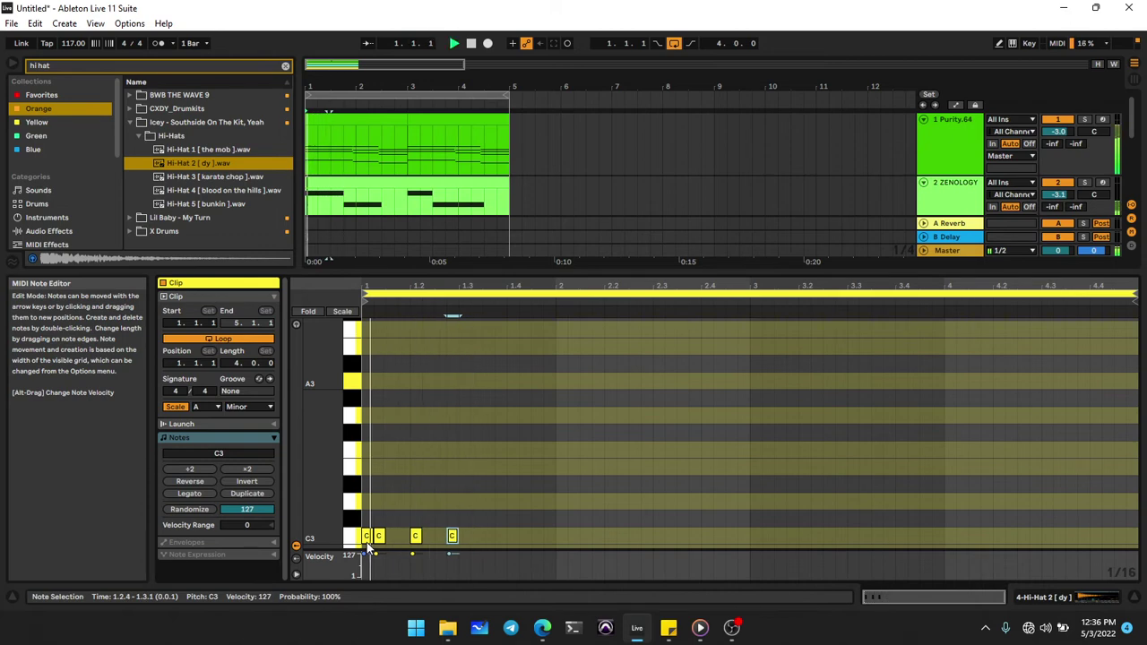
key("Left")
key("Right")
key("Right")
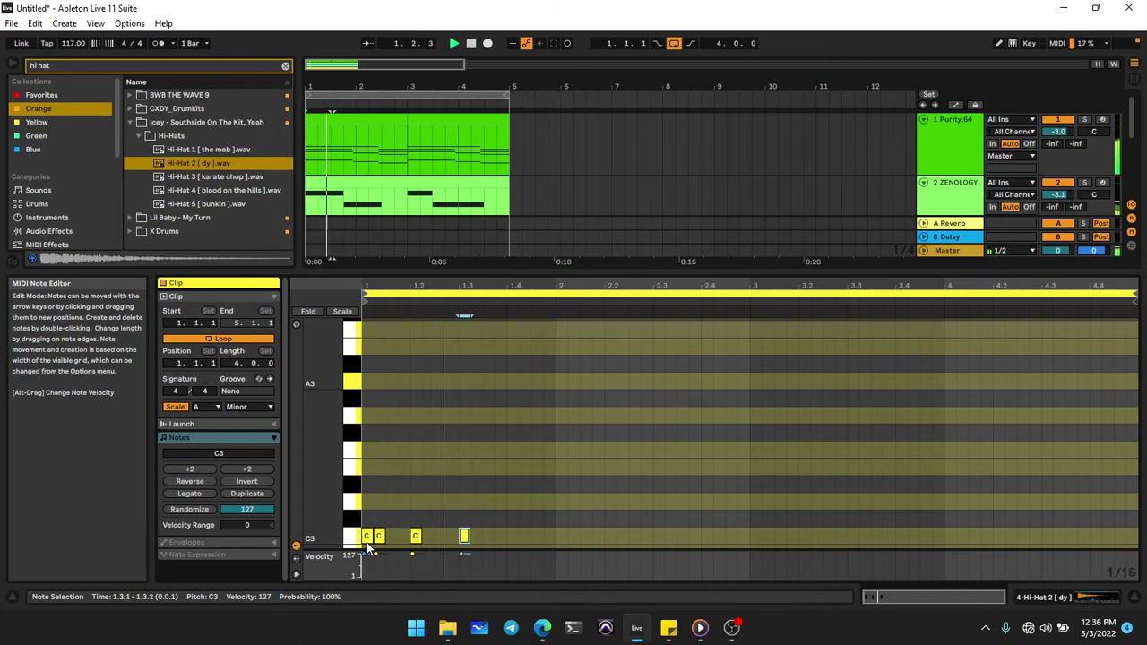
key("Left")
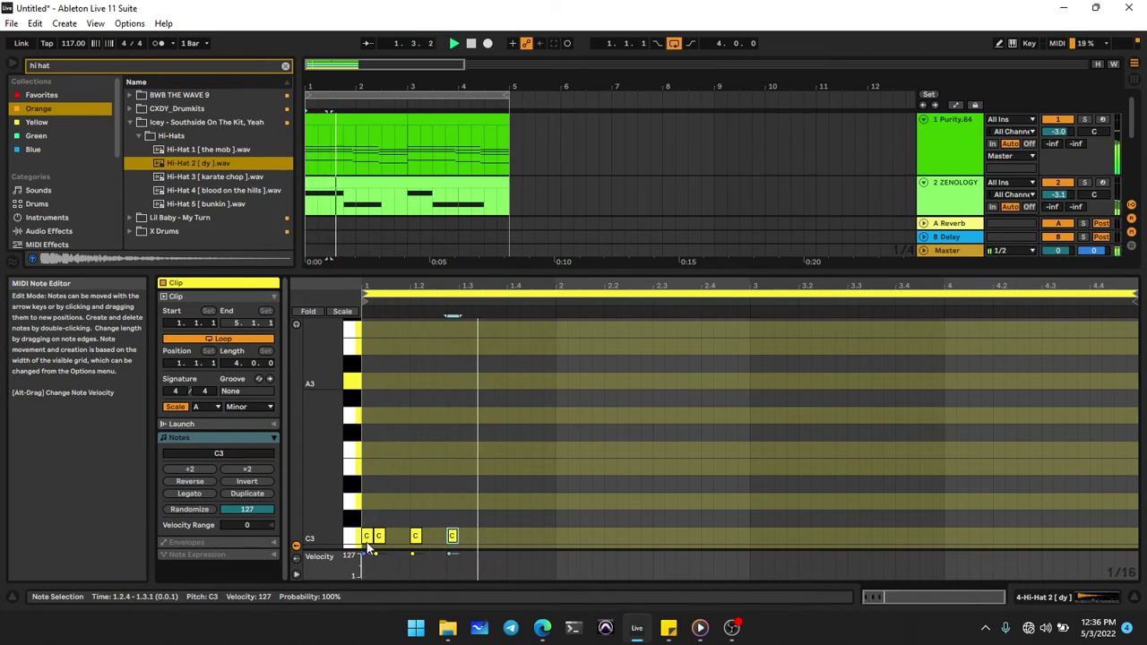
Continue the hi-hat pattern with duplicated C3 notes at 1.3.2 and 1.3.4.
key("ctrl+d")
key("Right")
key("Right")
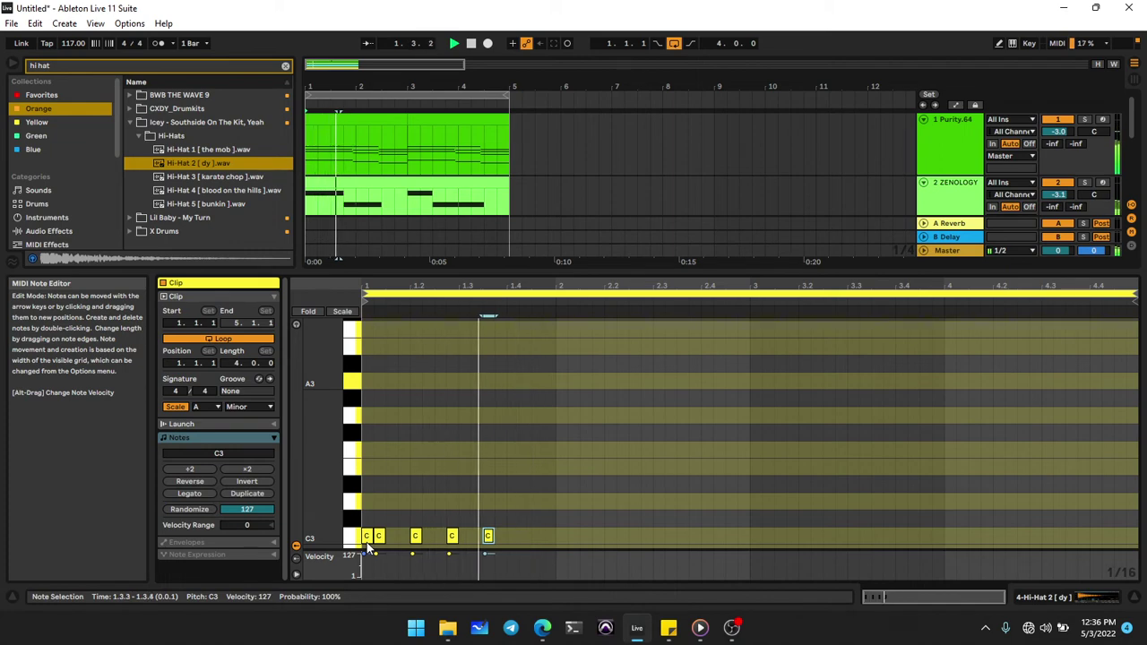
key("Left")
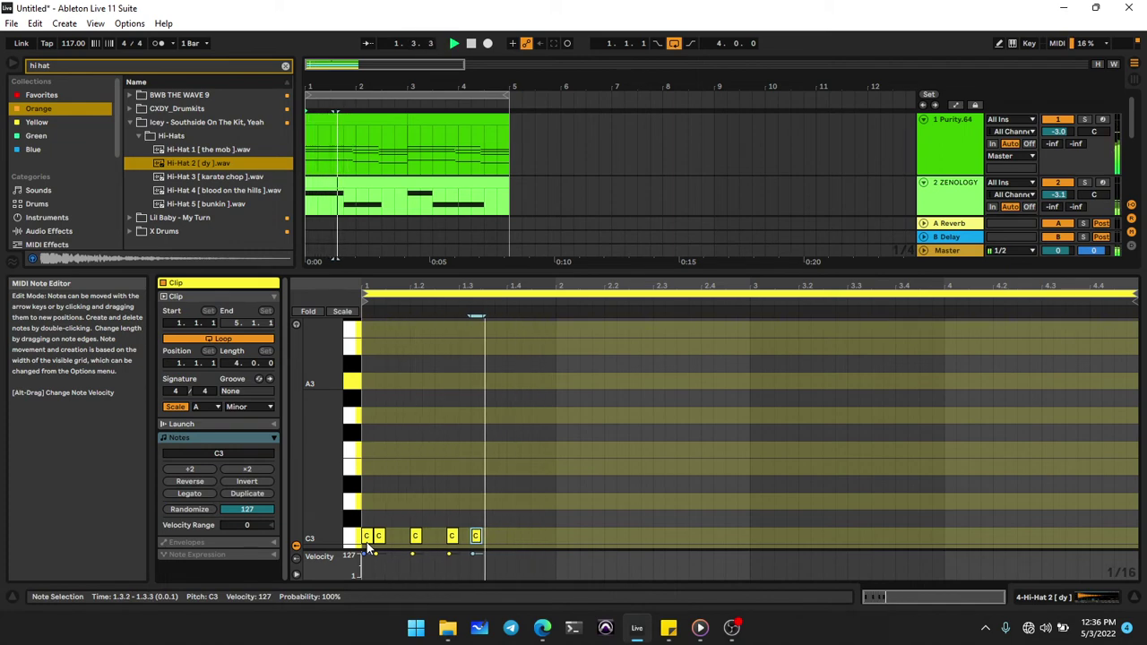
key("ctrl+d")
key("Right")
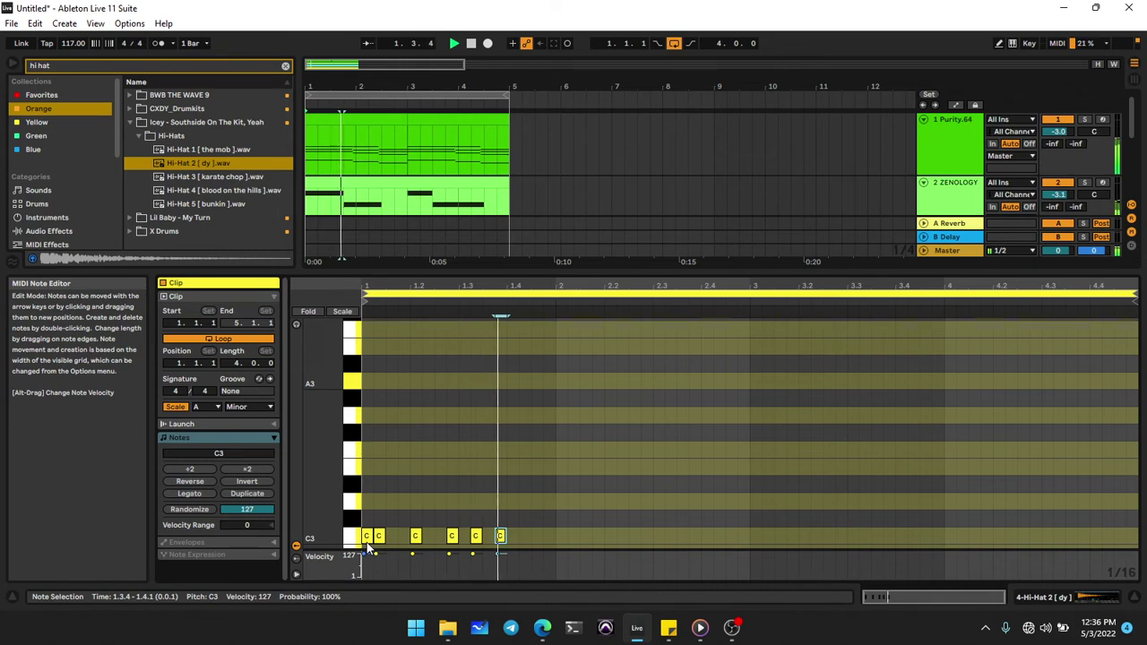
Finish the first bar of hi-hats with a duplicated C3 note at 1.4.2.
key("ctrl+d")
key("Right")
key("Right")
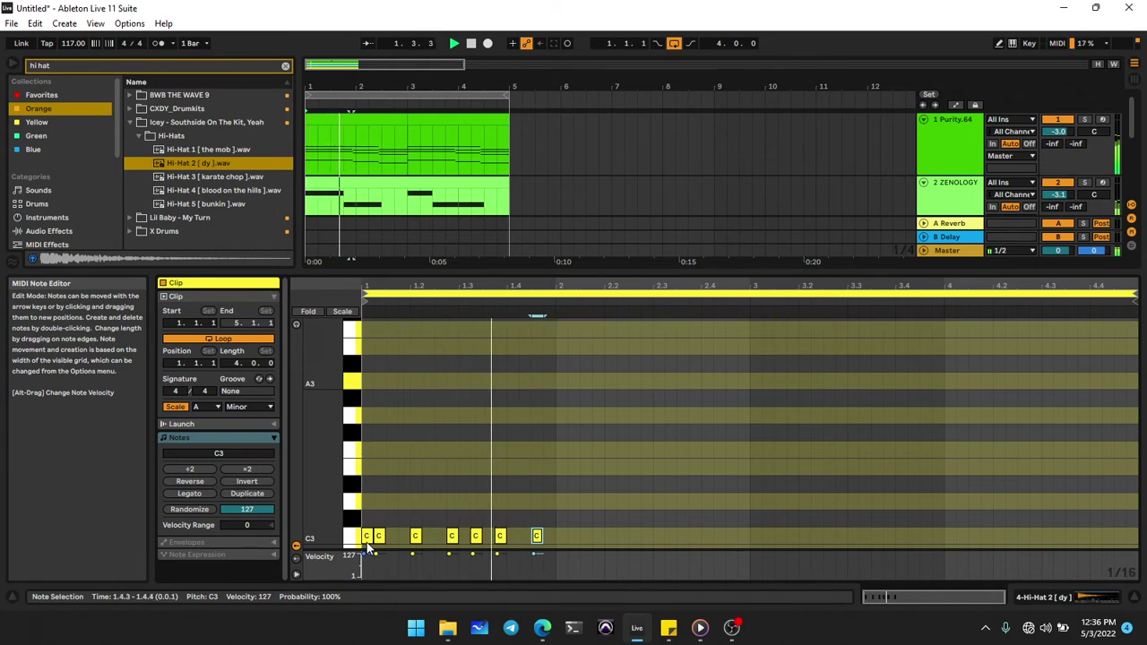
key("Left")
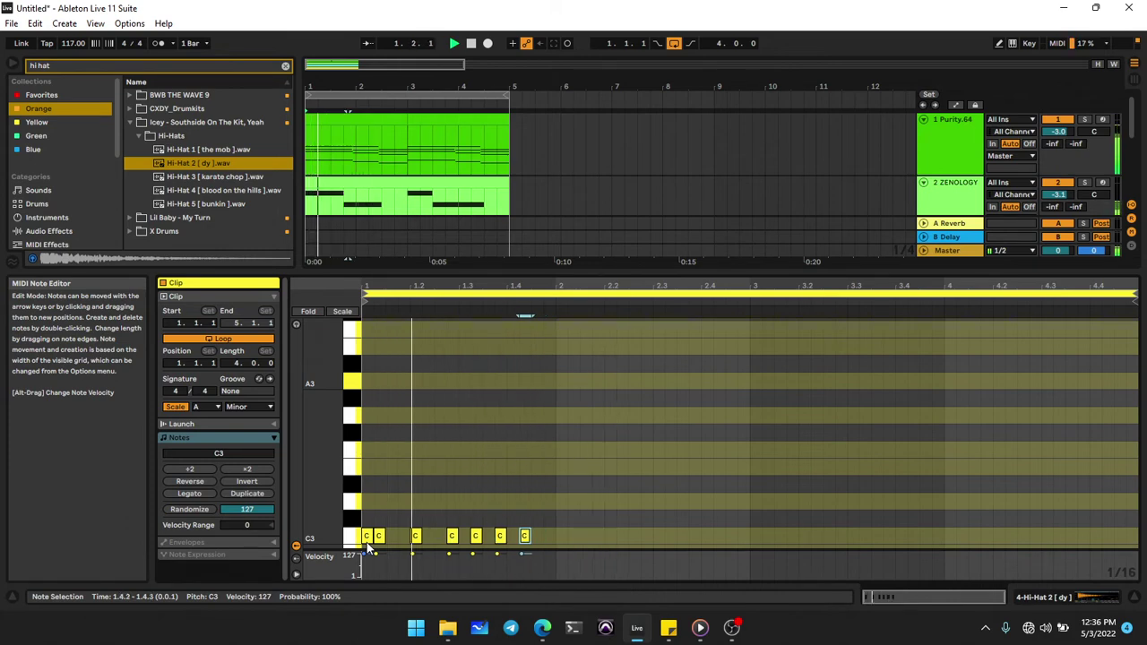
Try repeating the one-bar hi-hat pattern at the start of bars 2, 3 and 4.
key("ctrl+a")
key("ctrl+d")
key("ctrl+d")
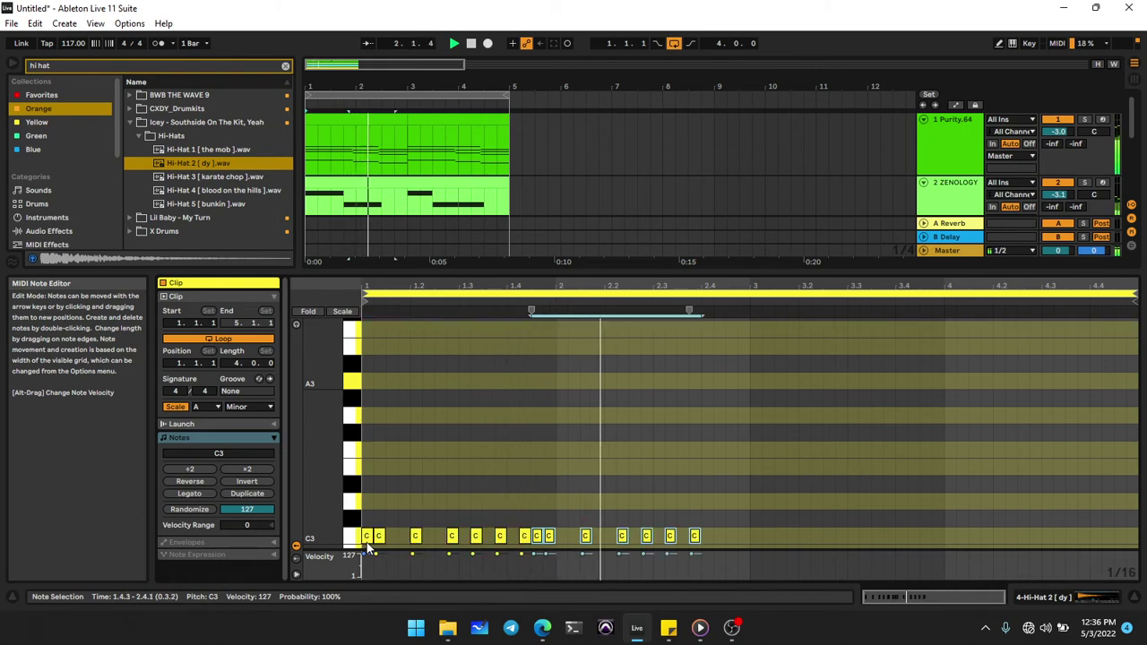
key("Right")
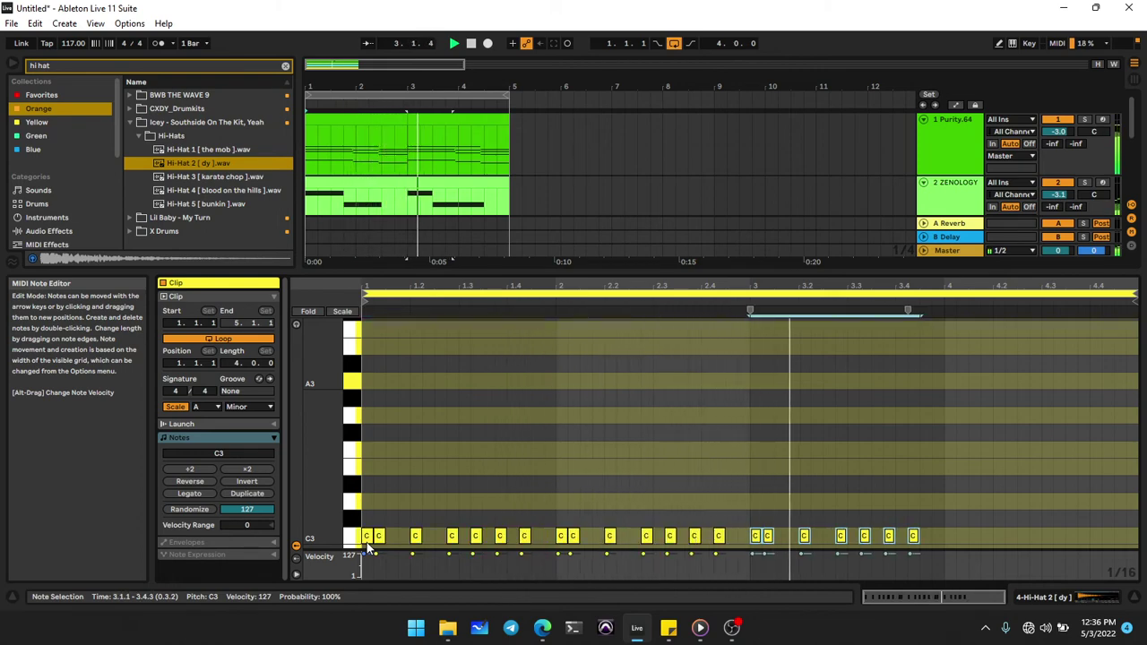
key("ctrl+d")
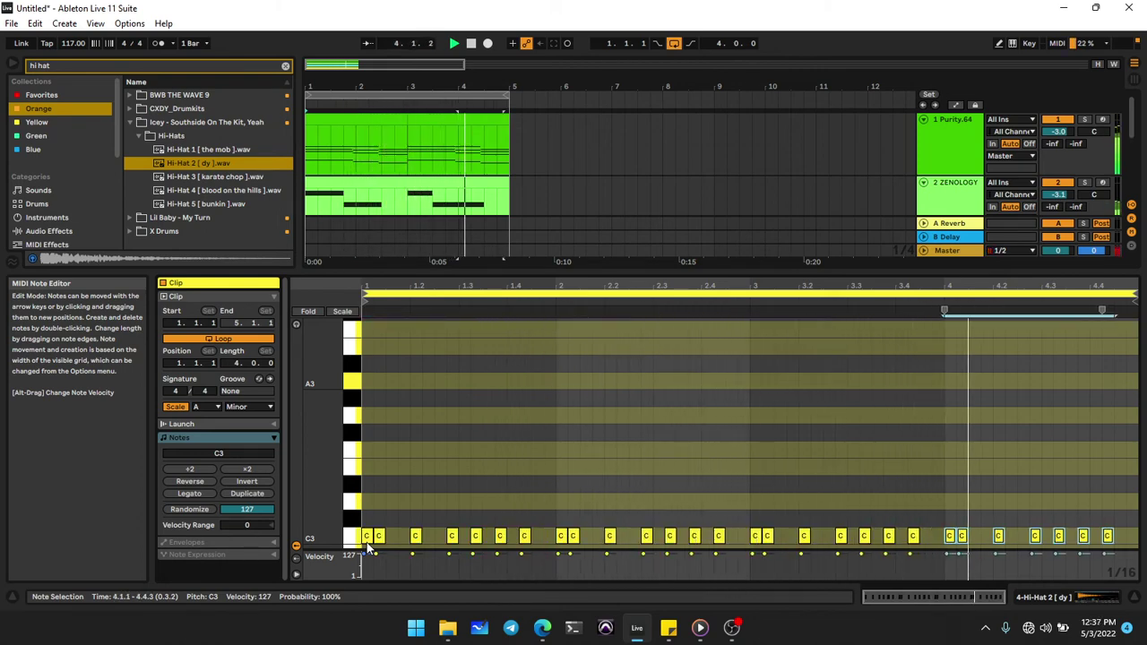
left_click(379, 537)
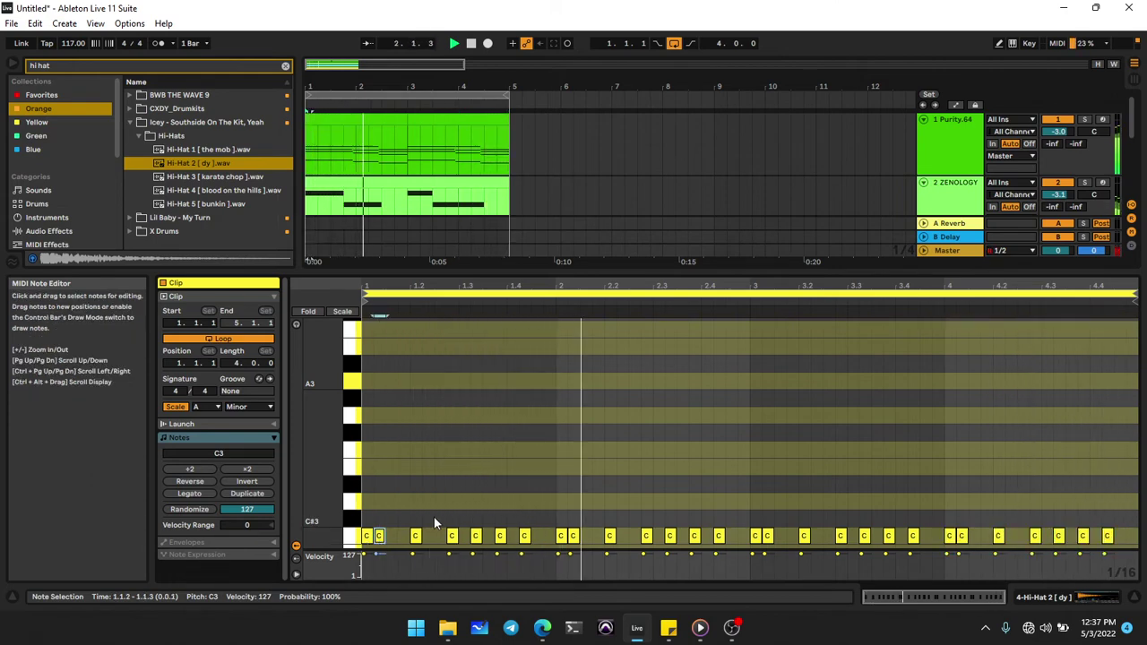
Undo the hi-hat copies in bars 2 to 4 and the last move of the first bar's final note.
key("ctrl+z")
key("ctrl+z")
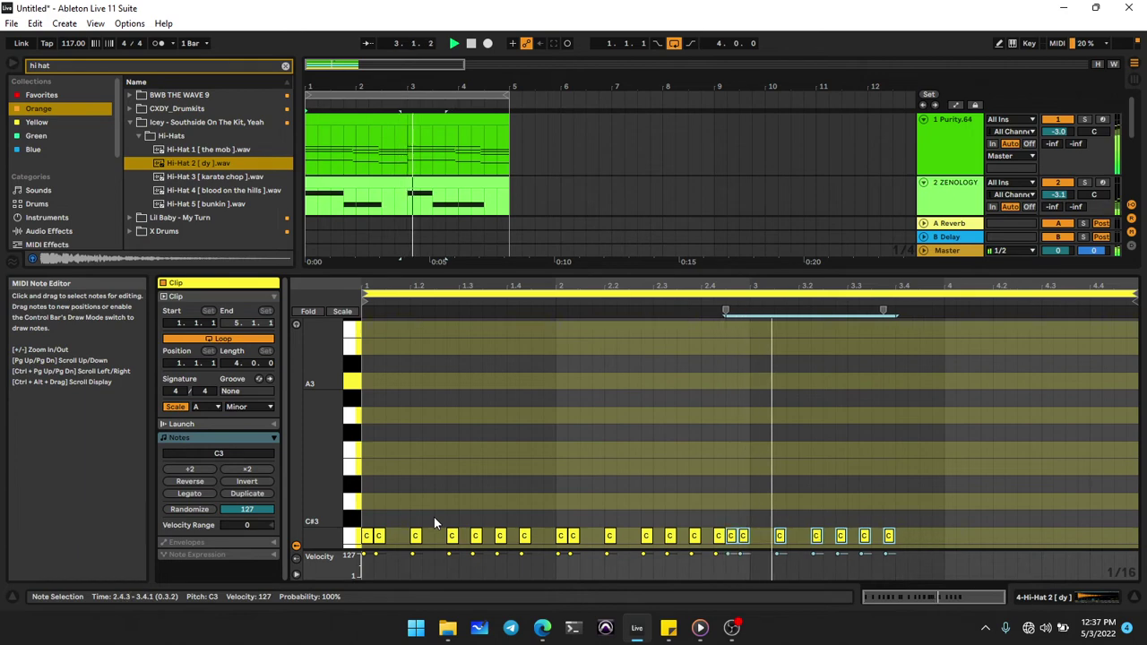
key("ctrl+z")
key("ctrl+z")
key("ctrl+z")
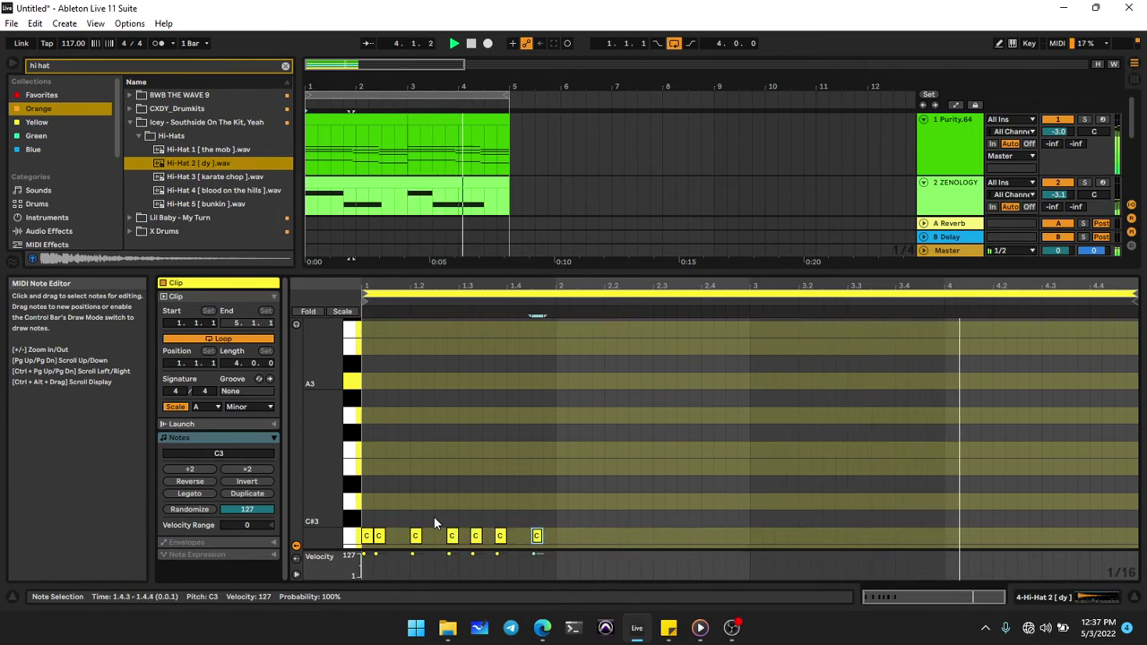
Move the second hi-hat note to 1.1.3 and the third one to 1.2.2.
left_click(500, 538)
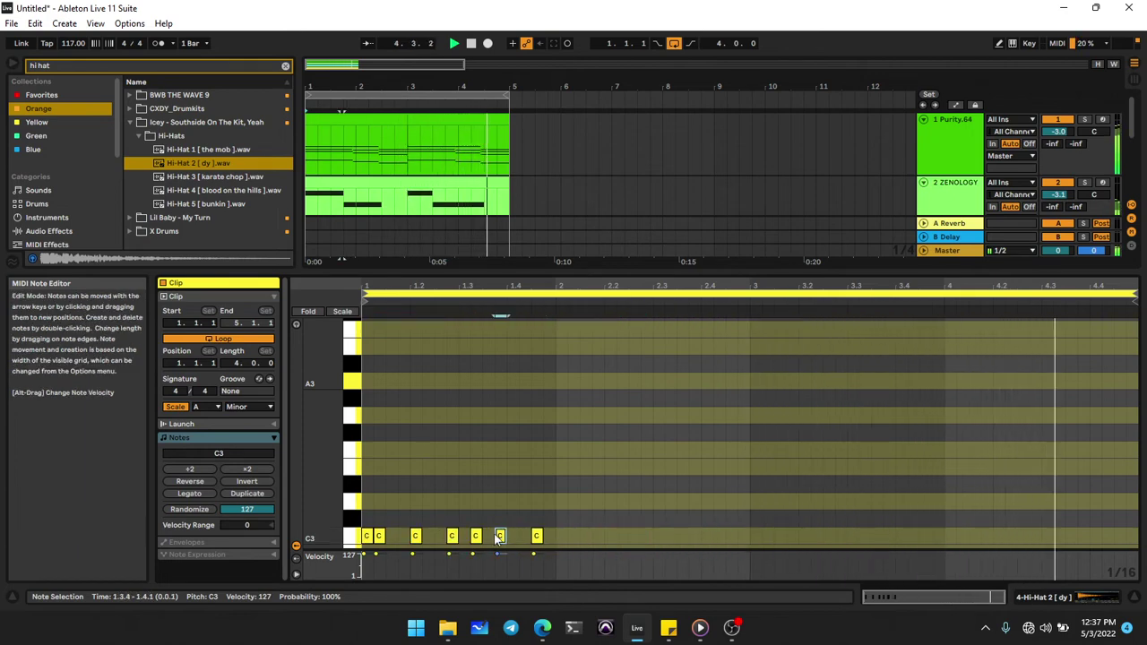
left_click(380, 541)
key("Right")
key("Right")
key("Left")
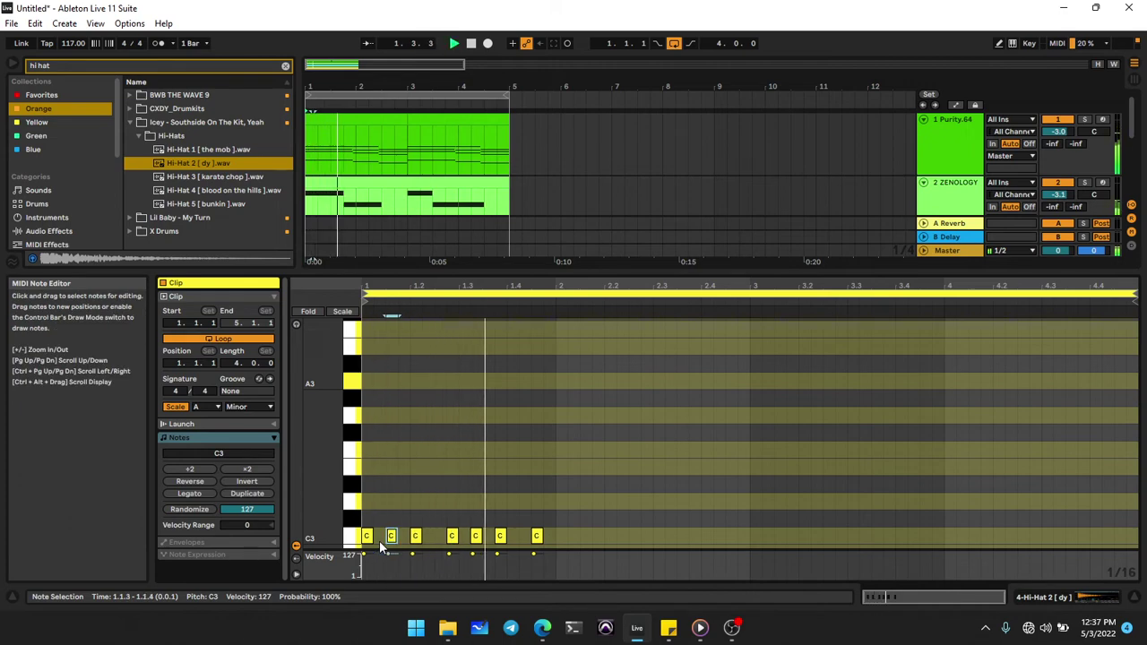
left_click(417, 538)
key("Right")
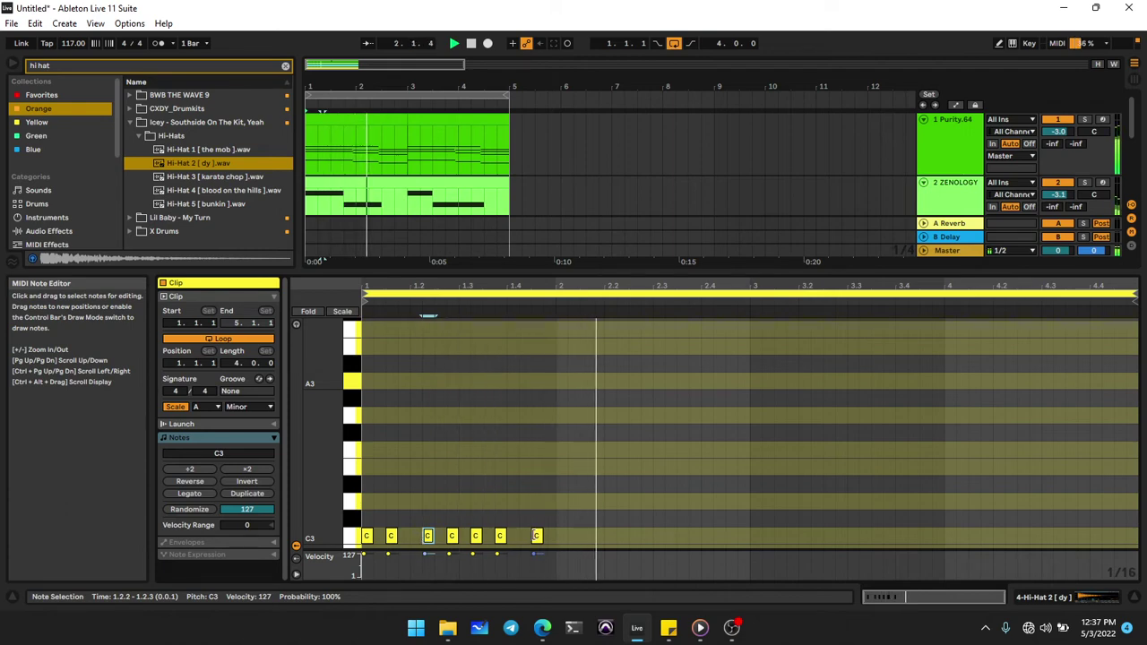
Move the last hi-hat note of the first bar to 1.4.2.
left_click(536, 537)
key("space")
key("space")
key("Left")
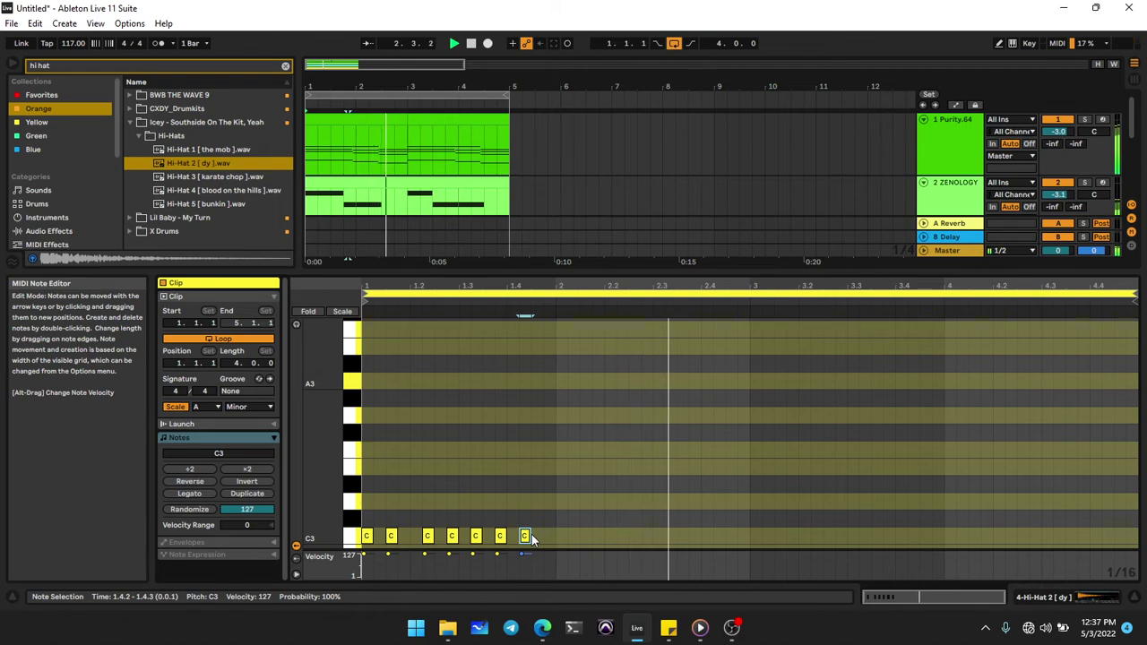
Try an extra duplicated hi-hat note at 1.4.4, listen to it and delete it.
key("ctrl+d")
key("space")
key("space")
key("Right")
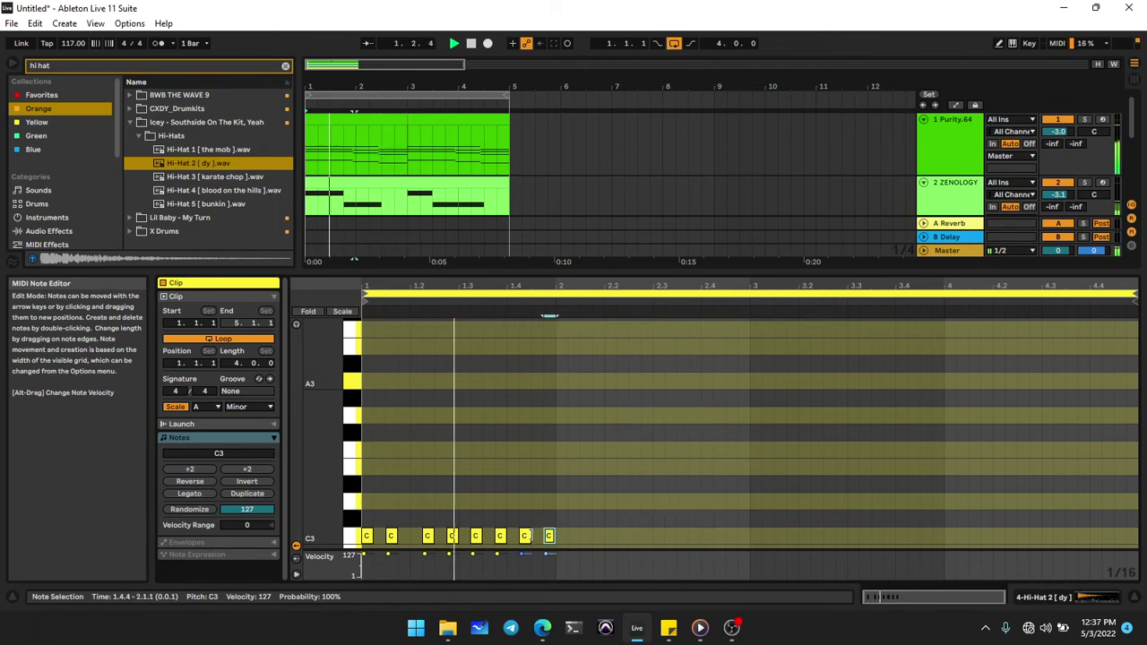
key("space")
key("space")
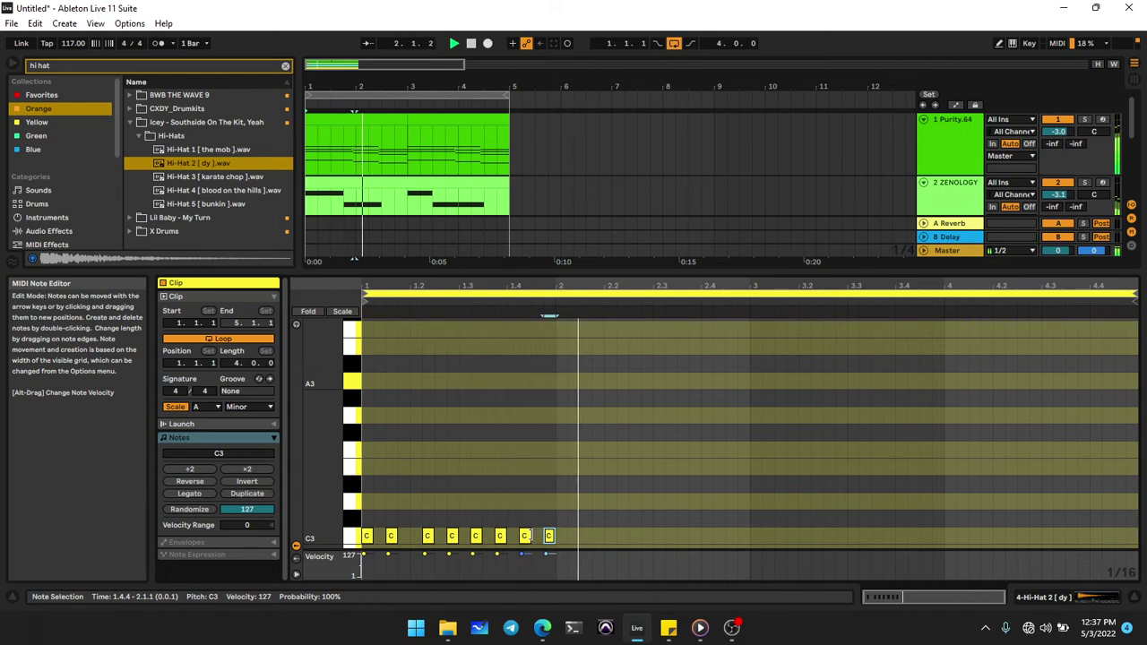
key("Delete")
Duplicate the complete first-bar hi-hat pattern so that copies start at 2.1.1, 3.1.1 and 4.1.1.
key("ctrl+a")
key("ctrl+d")
key("Right")
key("Right")
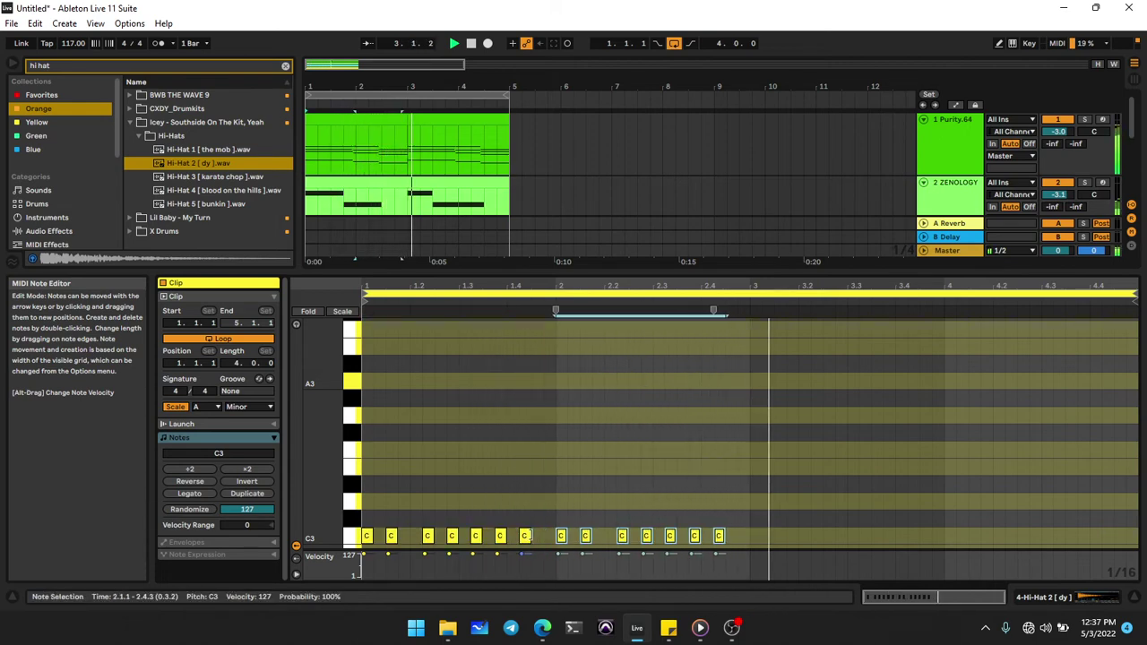
key("ctrl+d")
key("ctrl+d")
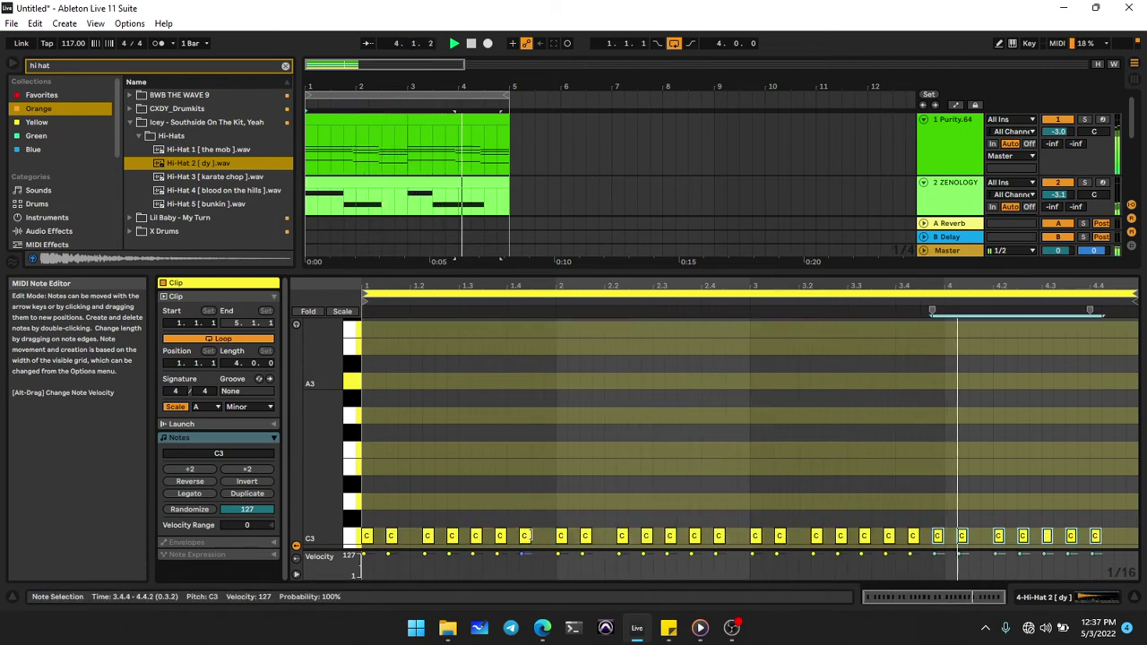
key("Right")
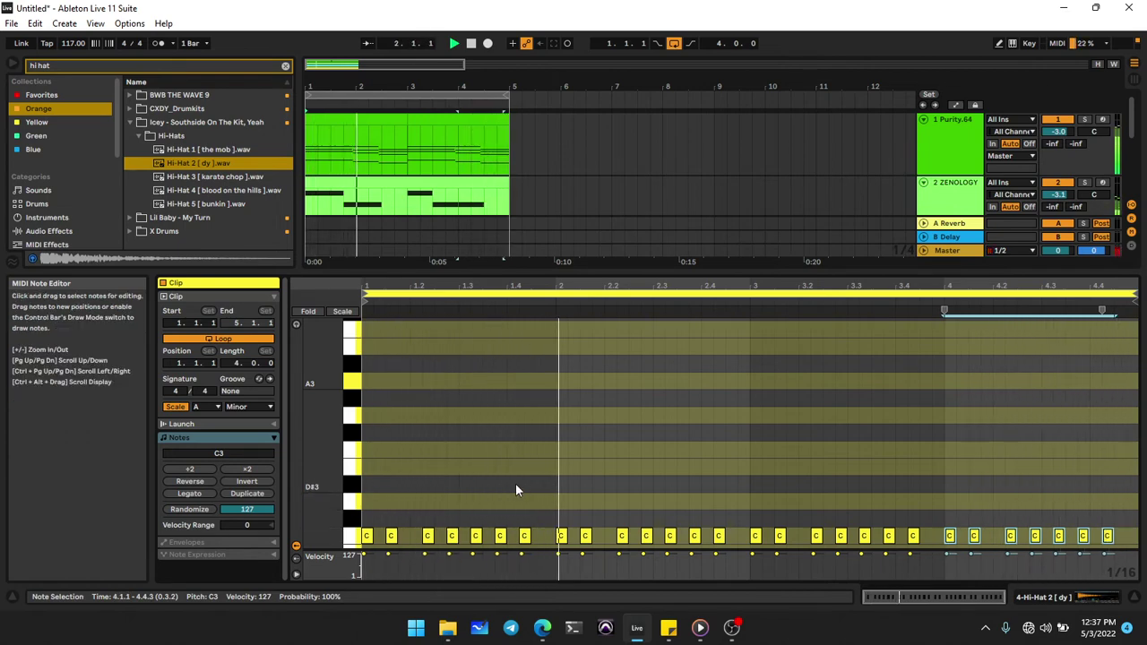
left_click(526, 535)
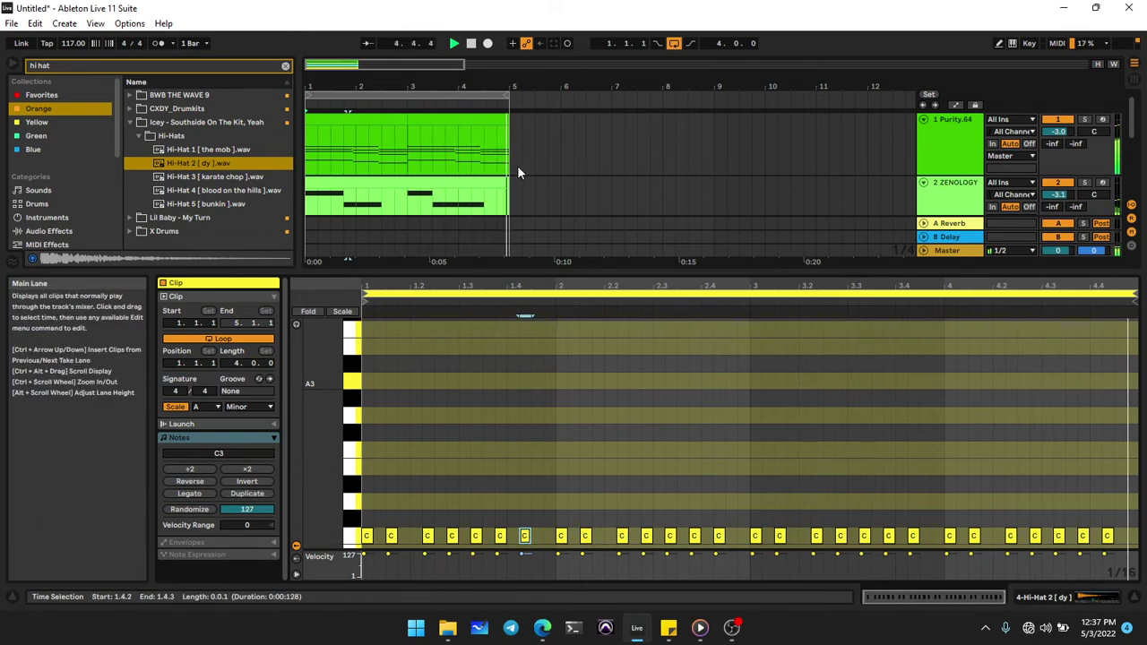
Add a new MIDI track below the hi-hat track and select its time range from 1.1.1 to 5.1.1.
scroll(542, 165, "down", 4)
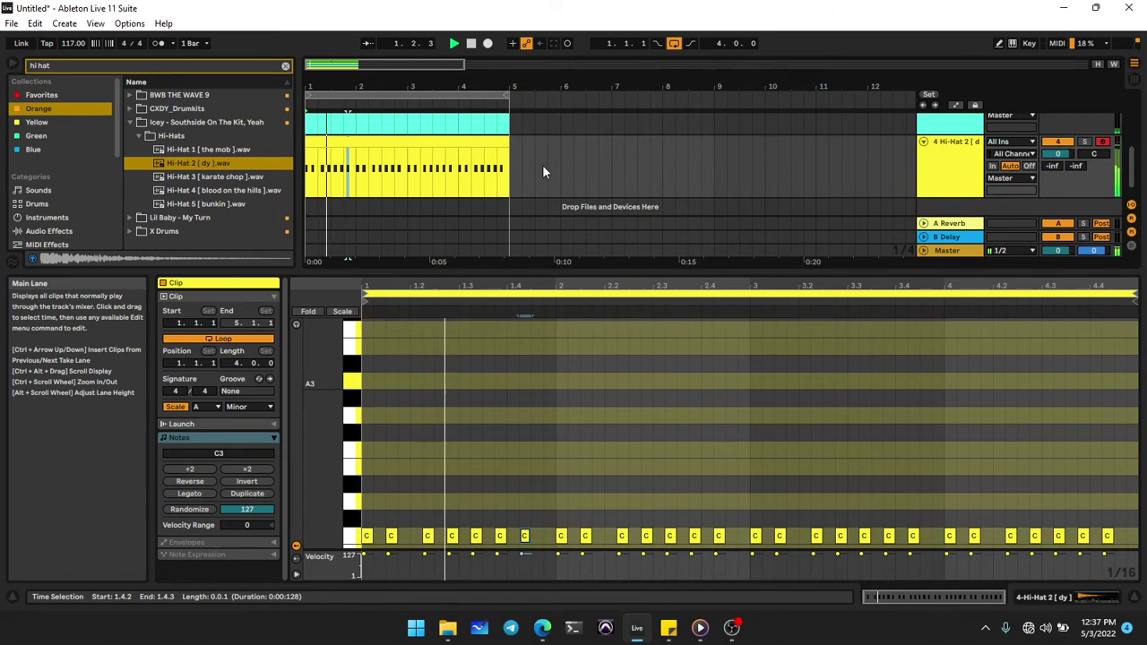
left_click(444, 143)
key("Down")
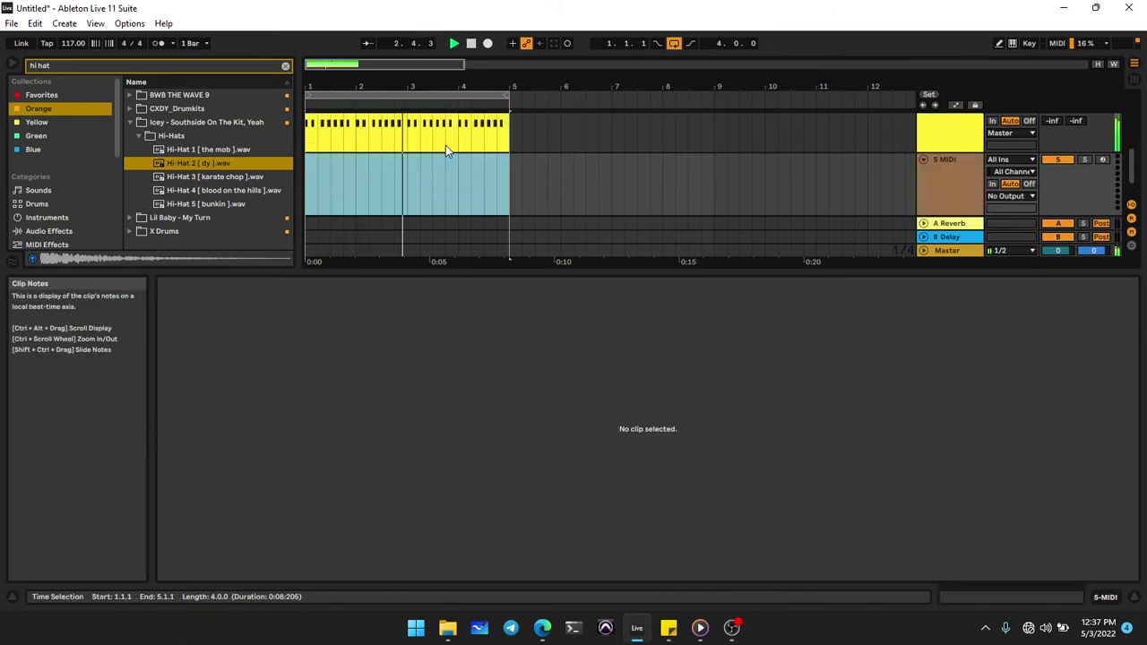
Search the browser for 808 and load 808 1 (C) [ slimey ].wav from the Icey kit's 808s folder onto the new track.
left_click(212, 72)
key("BackSpace")
key("BackSpace")
key("BackSpace")
key("BackSpace")
key("BackSpace")
key("BackSpace")
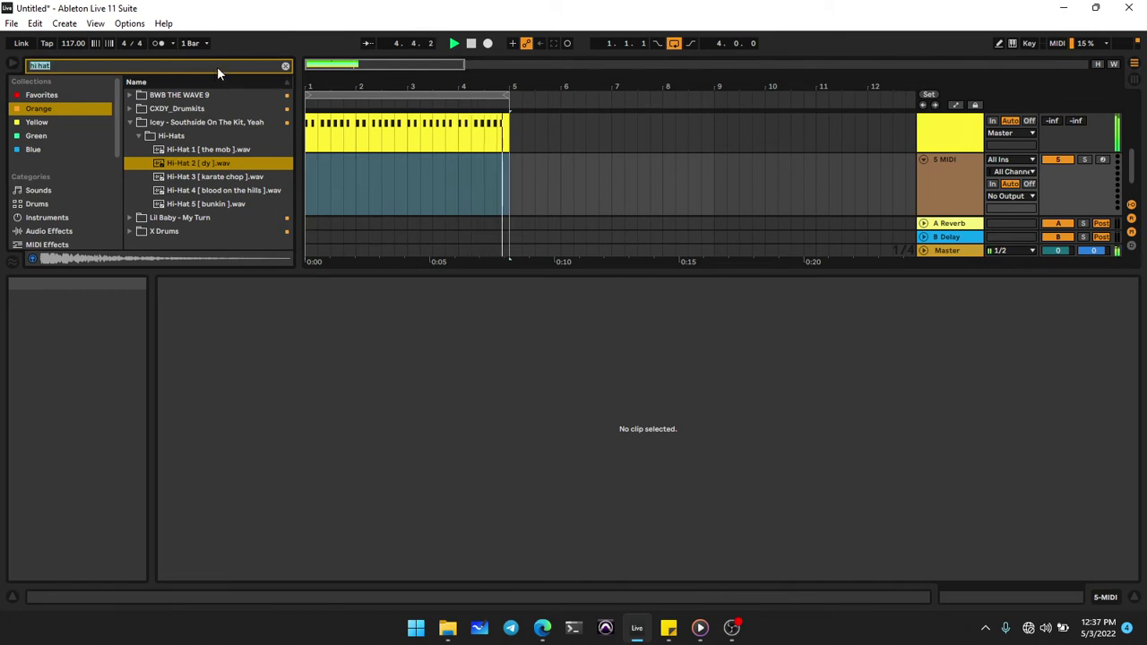
type("808")
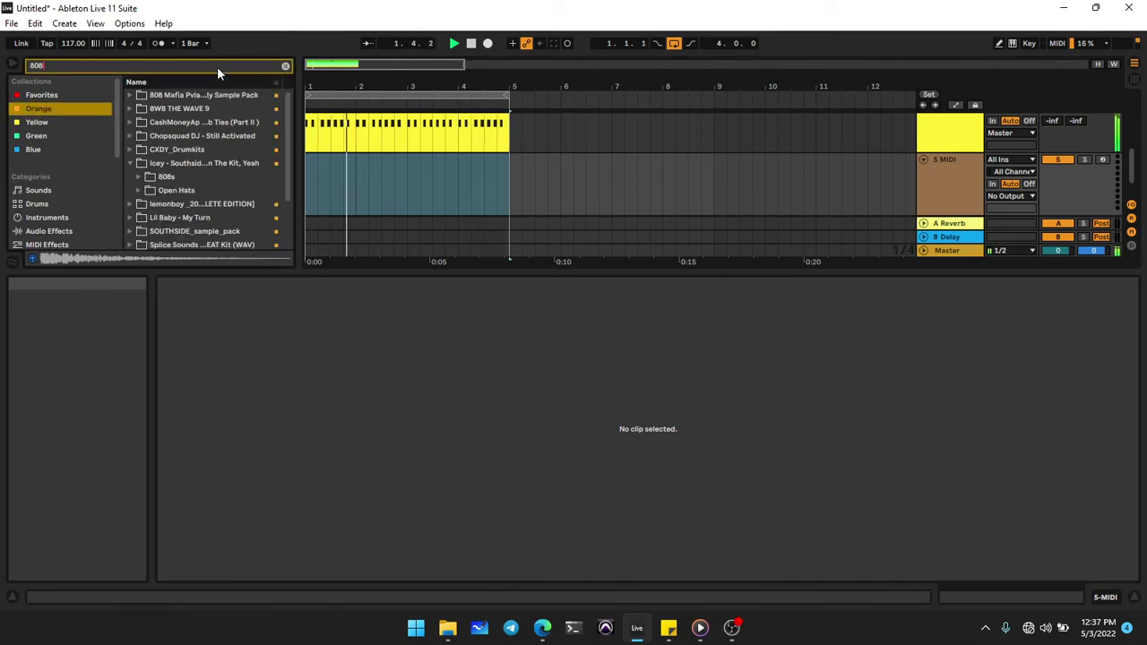
left_click(139, 177)
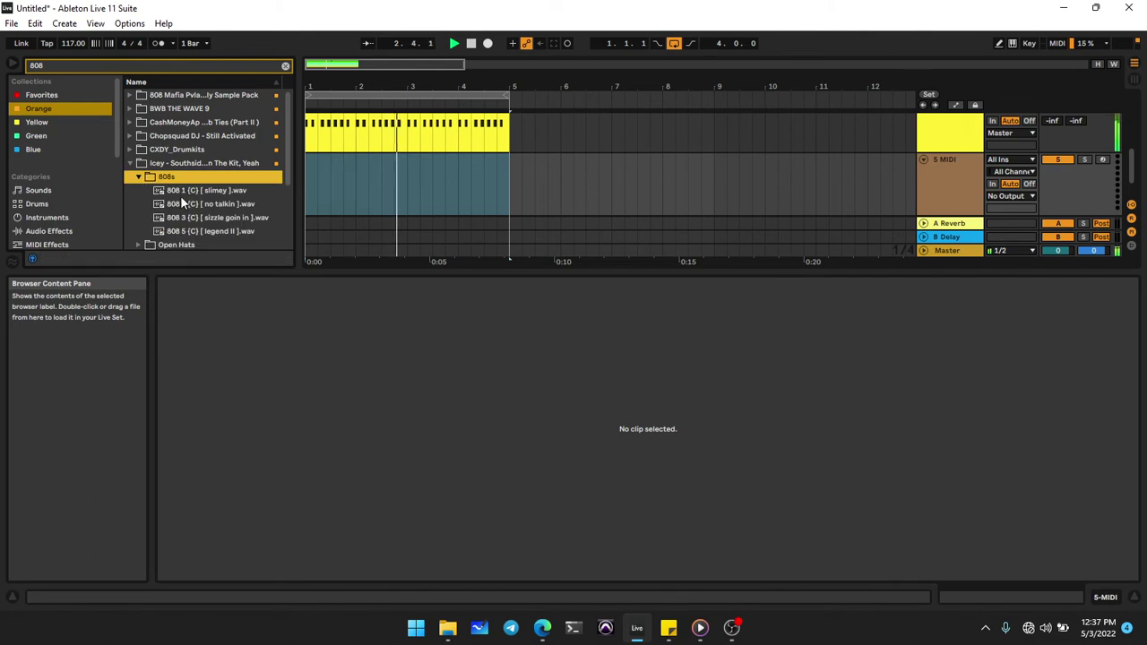
left_click(181, 191)
key("Return")
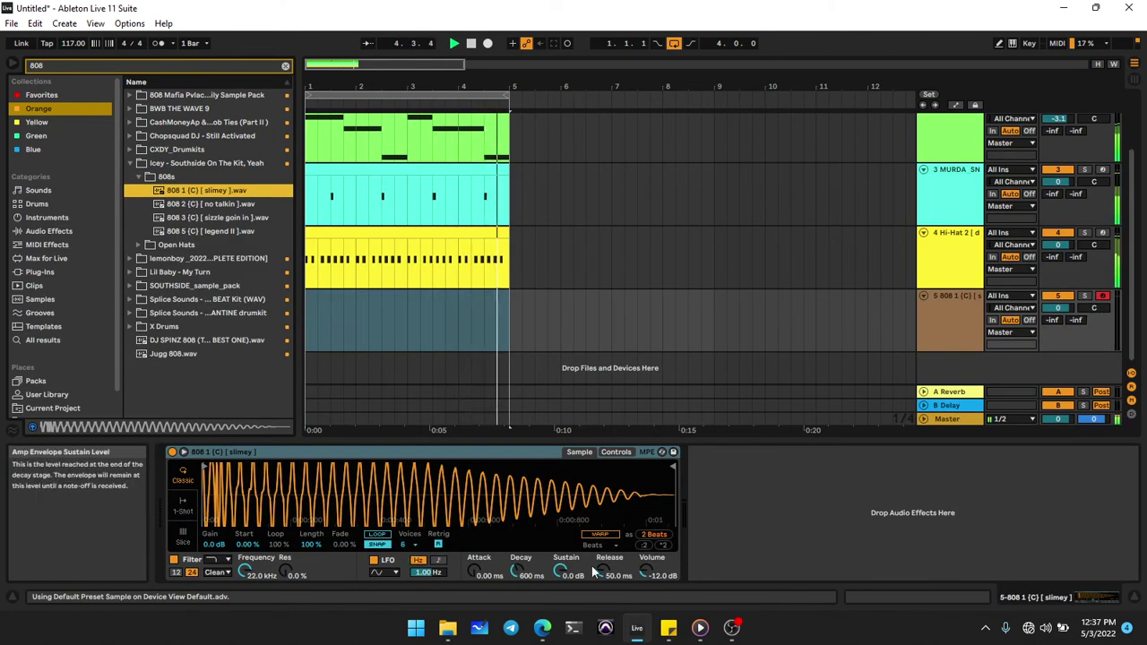
Set the 808 sampler's release to 60.0 s and its voices to 1.
left_click_drag(606, 576, 605, 487)
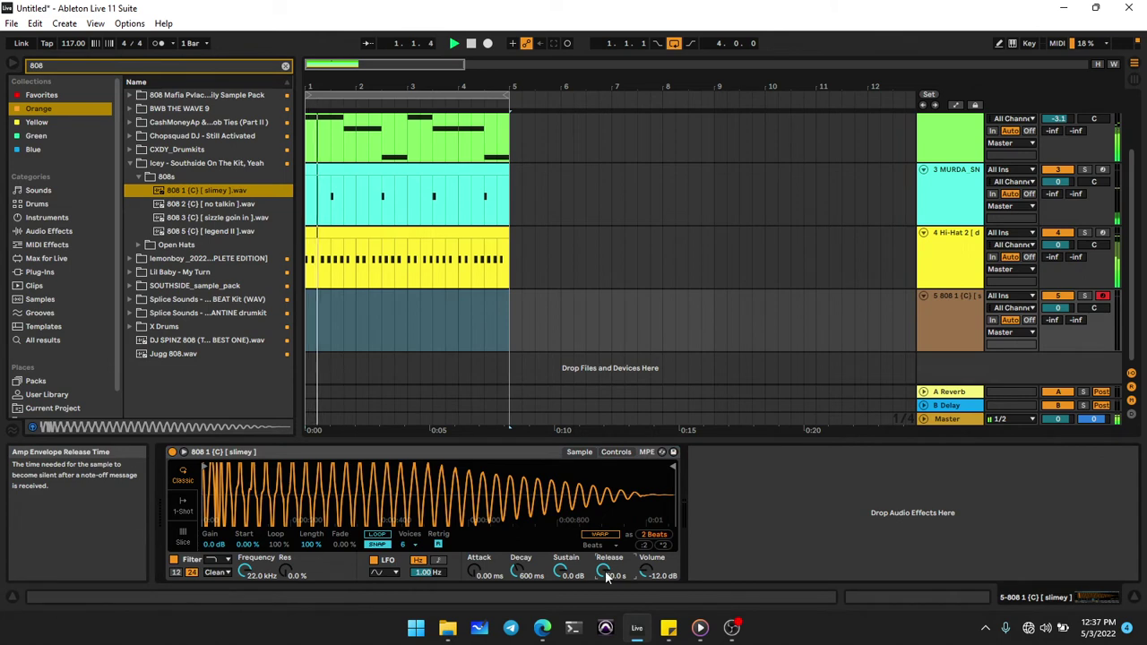
left_click(405, 544)
left_click(410, 387)
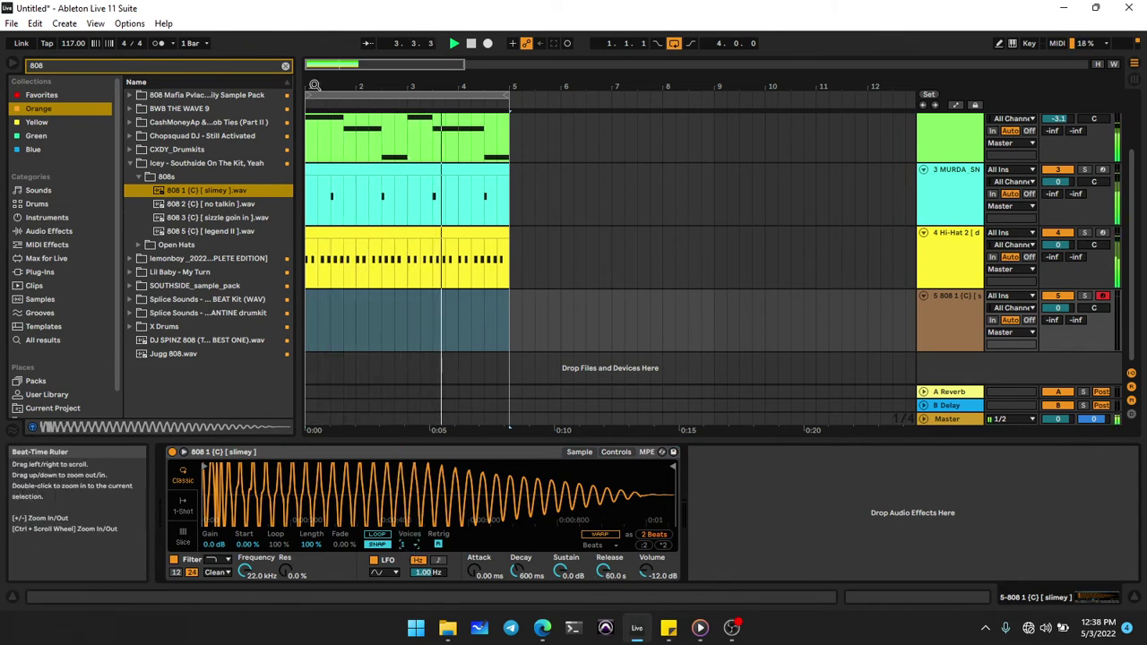
Search all browser results for tuner and add the Tuner device after the 808 sampler.
left_click(243, 69)
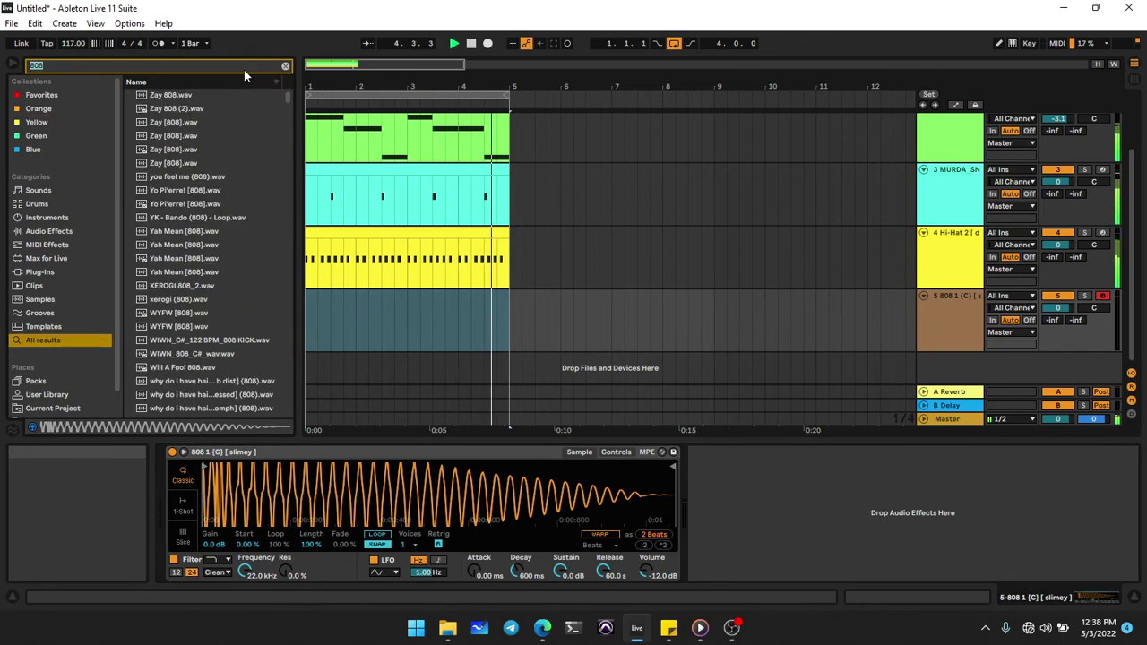
type("tuner")
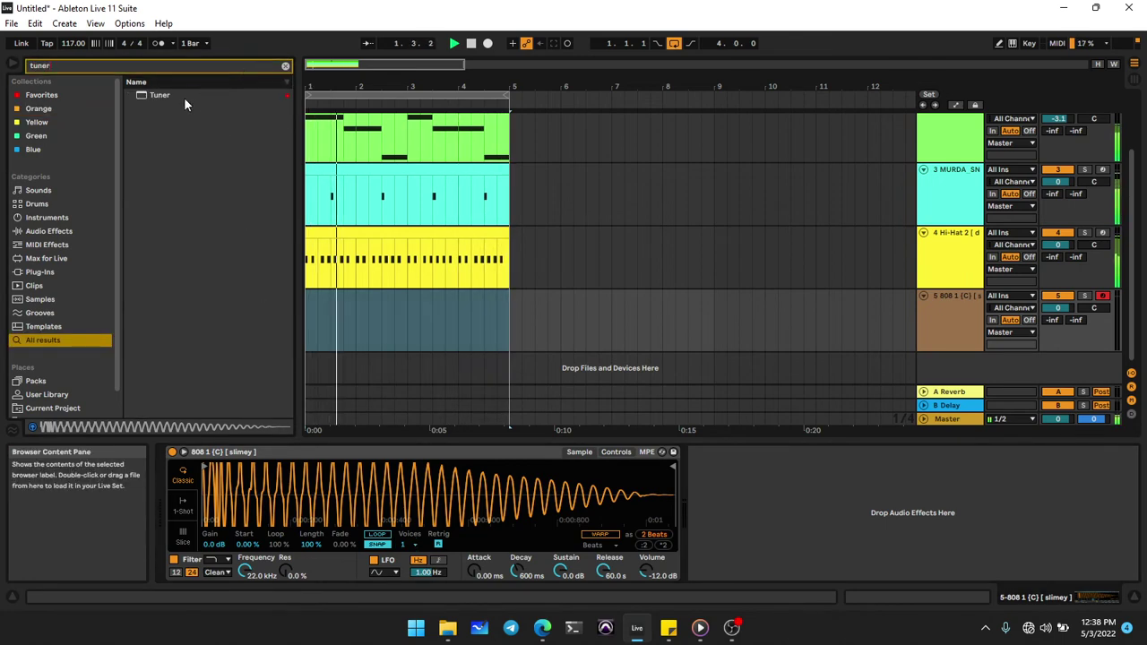
left_click(184, 99)
double_click(184, 98)
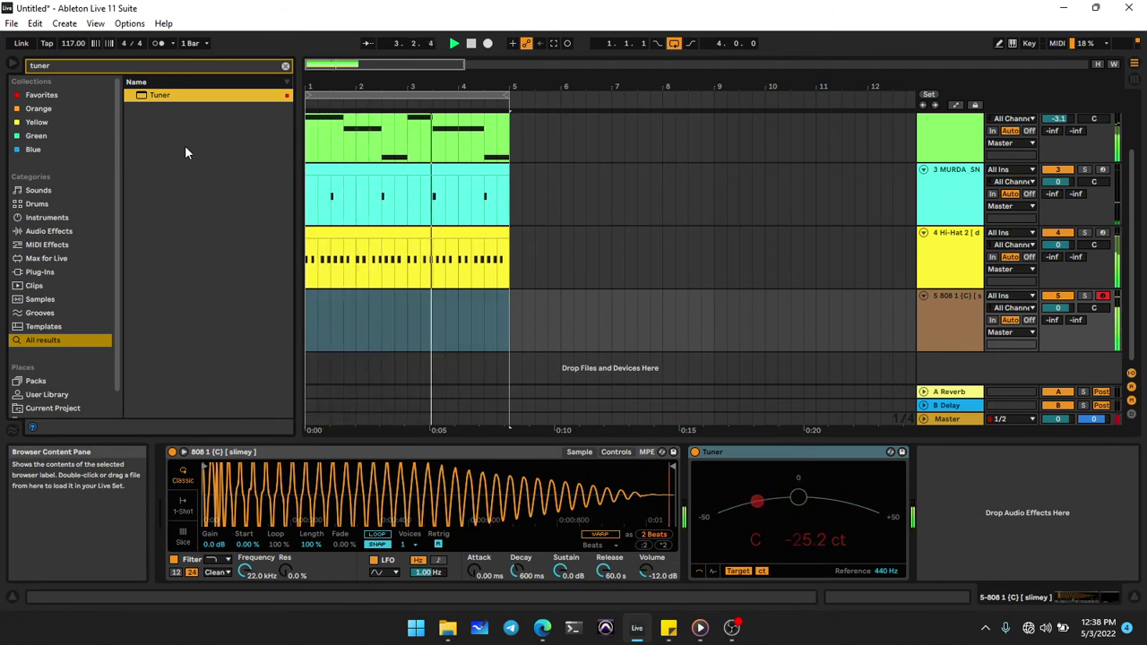
Create a four-bar MIDI clip on the 808 track and add an A3 note at 1.1.1 with velocity 127.
double_click(361, 301)
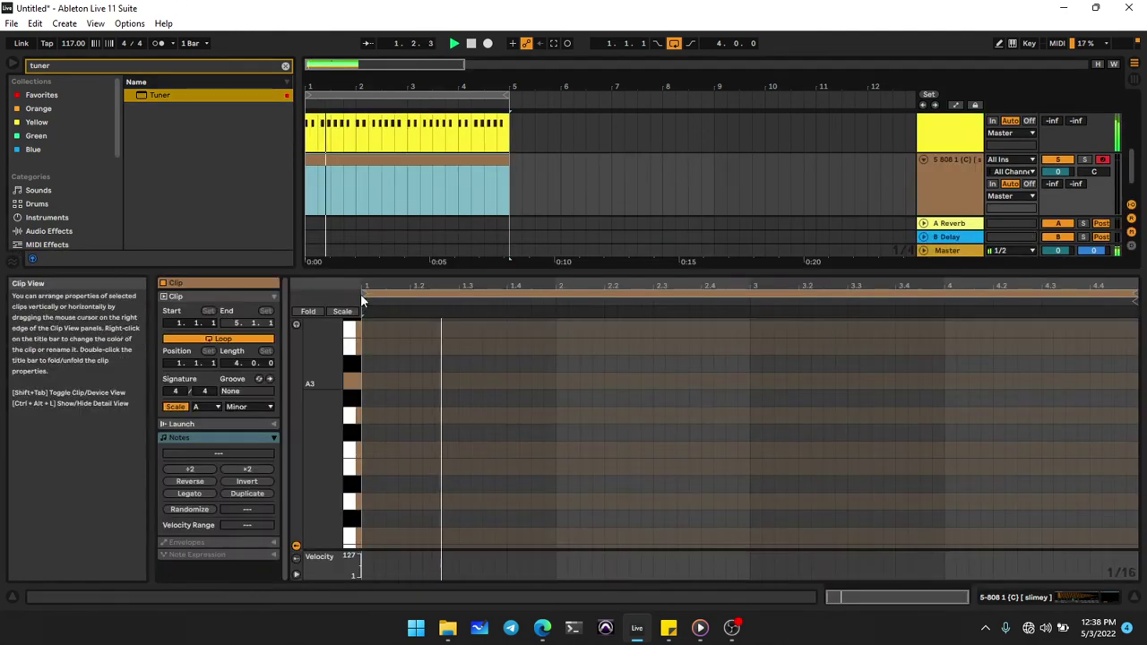
scroll(391, 413, "up", 2)
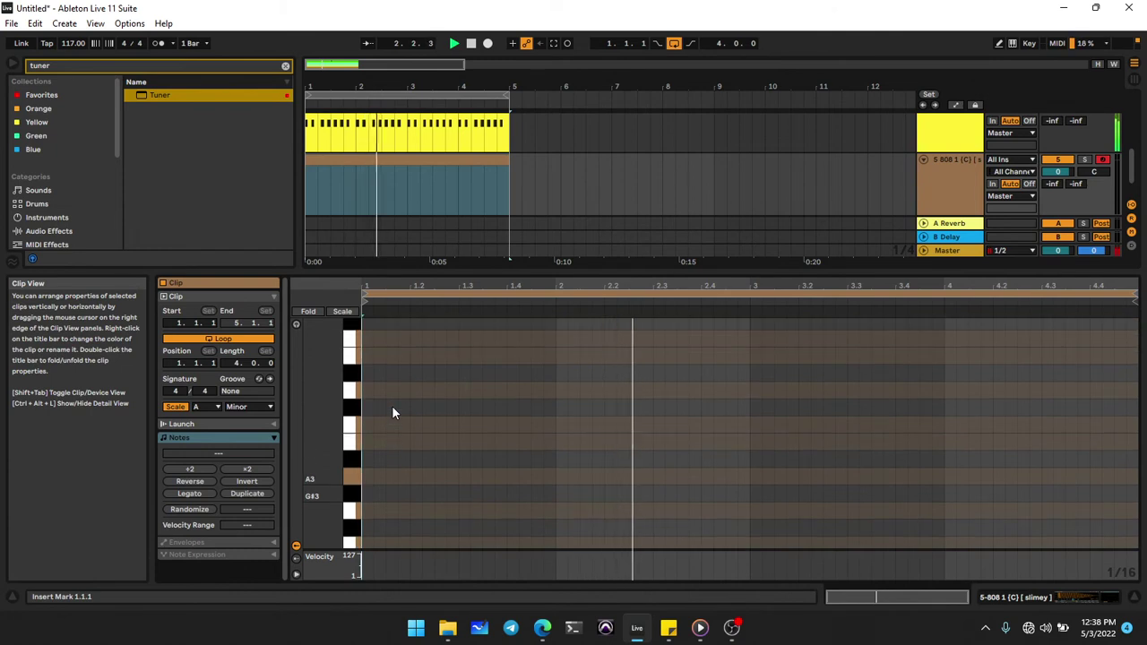
double_click(366, 475)
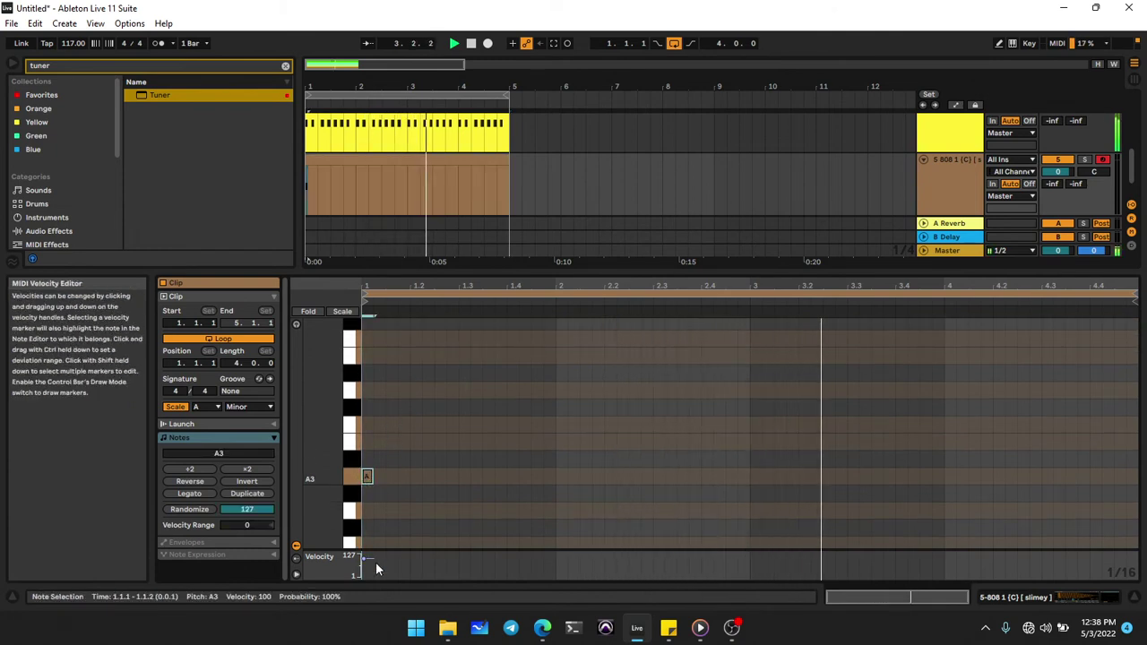
left_click_drag(365, 558, 366, 554)
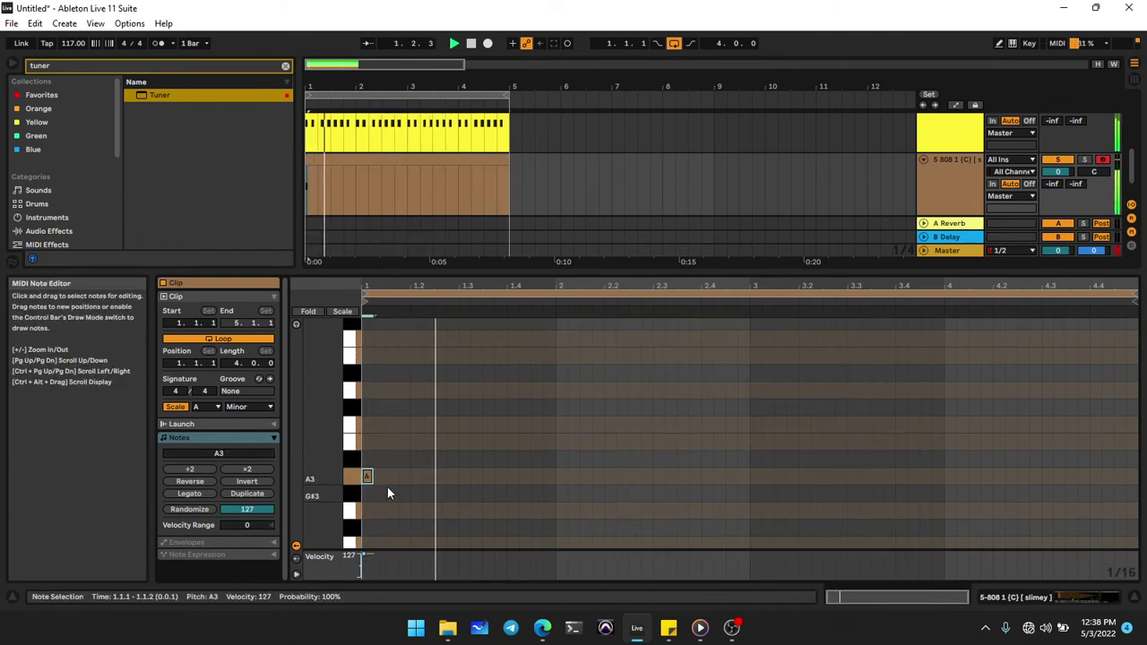
Duplicate the first A3 808 note and shift the copy to 2.1.3, trying it at 2.1.1 along the way.
key("ctrl+d")
key("Right")
key("Right")
key("Right")
key("Right")
key("Right")
key("Right")
key("Right")
key("Right")
key("Right")
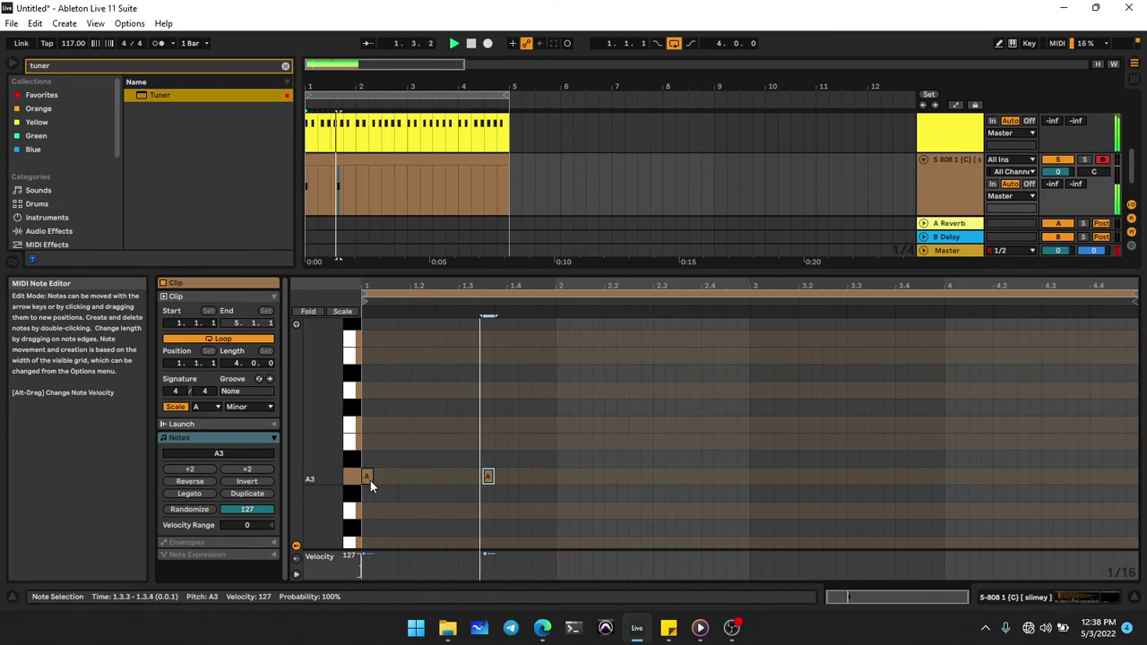
key("Right")
key("Right")
key("Right")
key("Right")
key("Right")
key("Right")
key("Right")
key("Right")
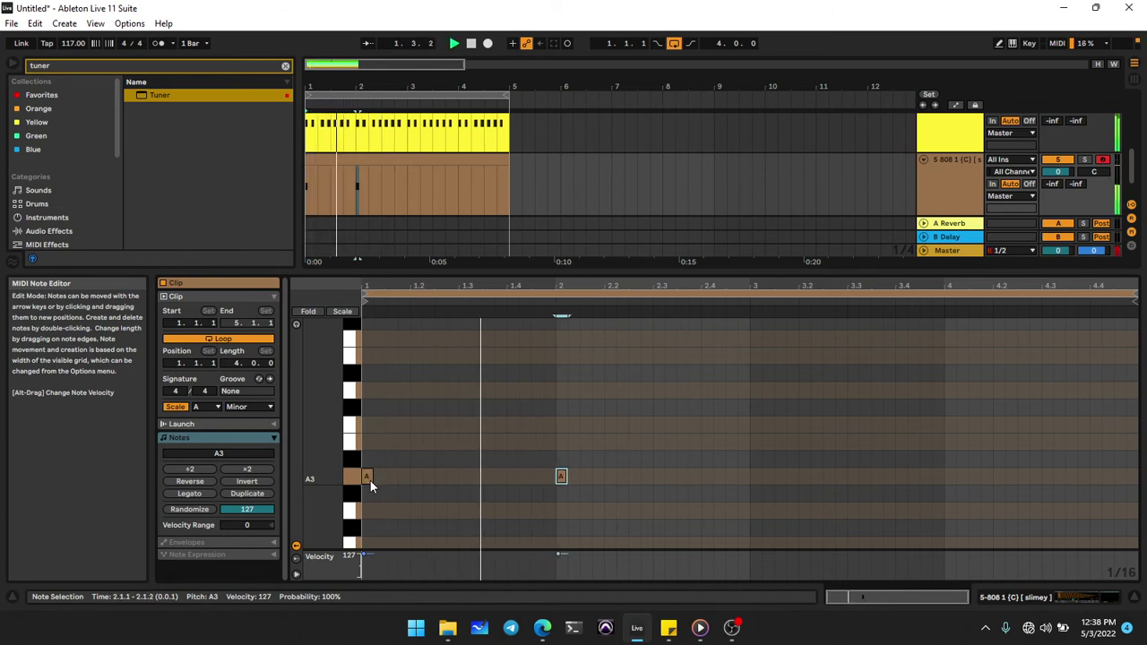
key("Left")
key("Left")
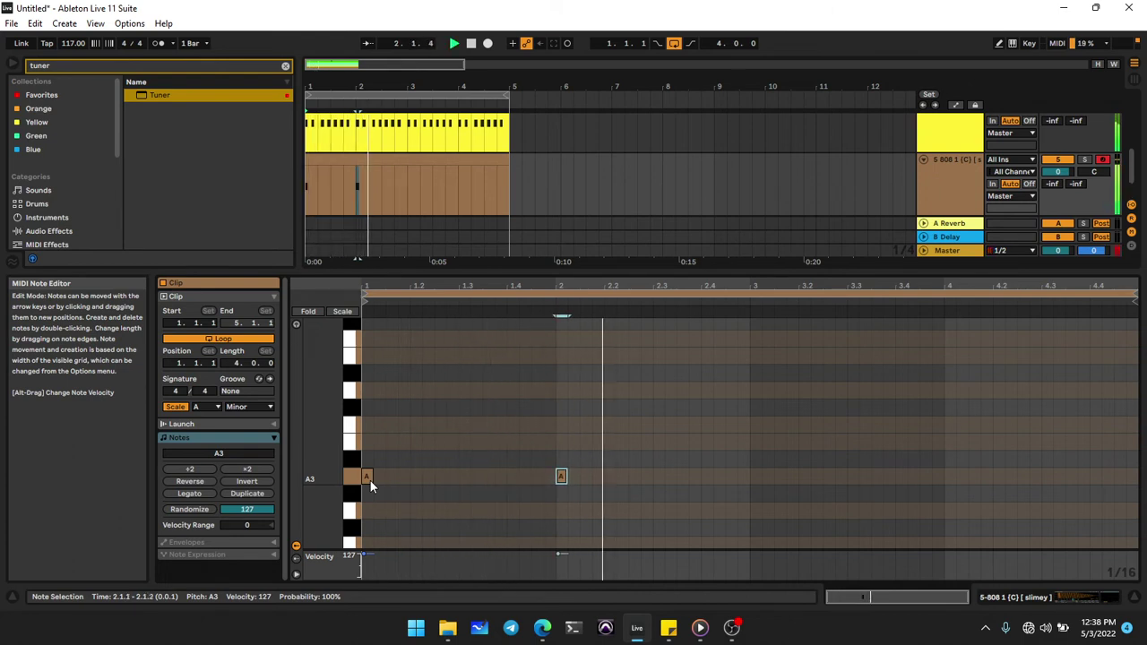
key("Right")
key("Right")
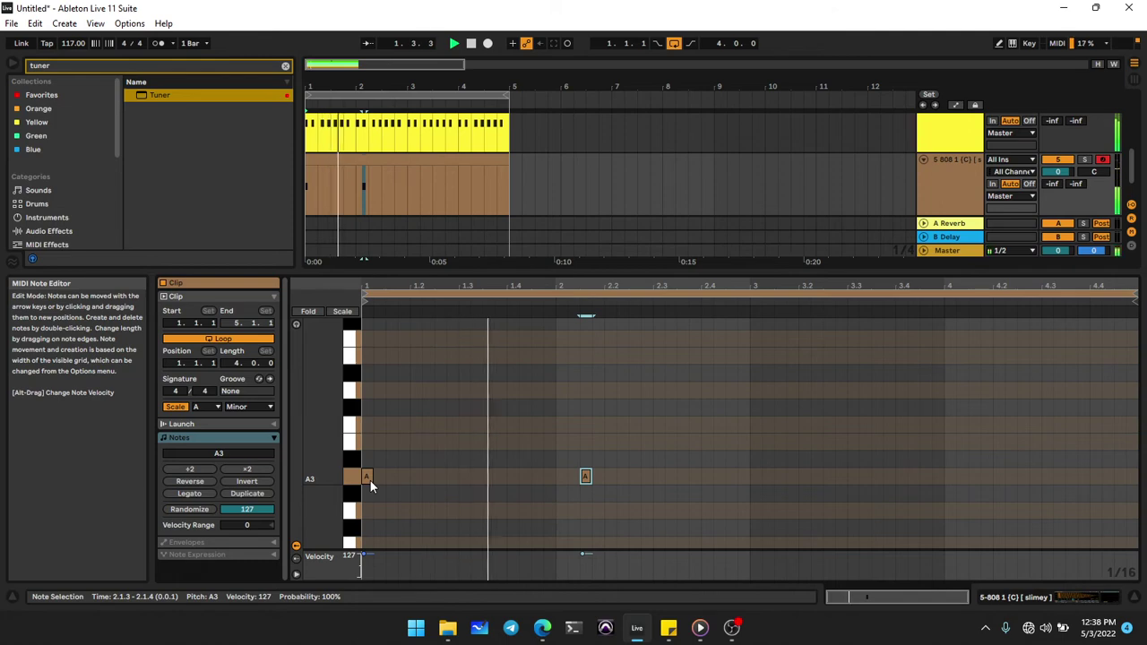
Shift the second A3 808 note from 2.1.3 back to 1.2.3, trying it at 2.1.1 and 1.2.4 along the way.
key("Left")
key("Left")
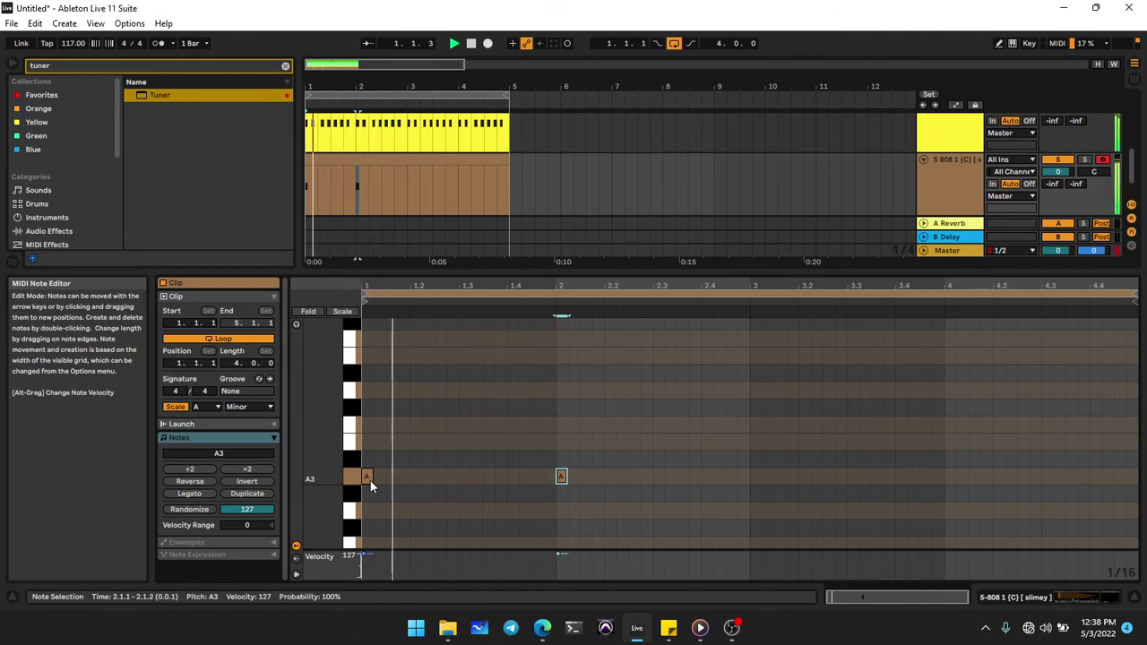
key("Left")
key("Left")
key("Left")
key("Left")
key("Left")
key("Left")
key("Left")
key("Left")
key("Left")
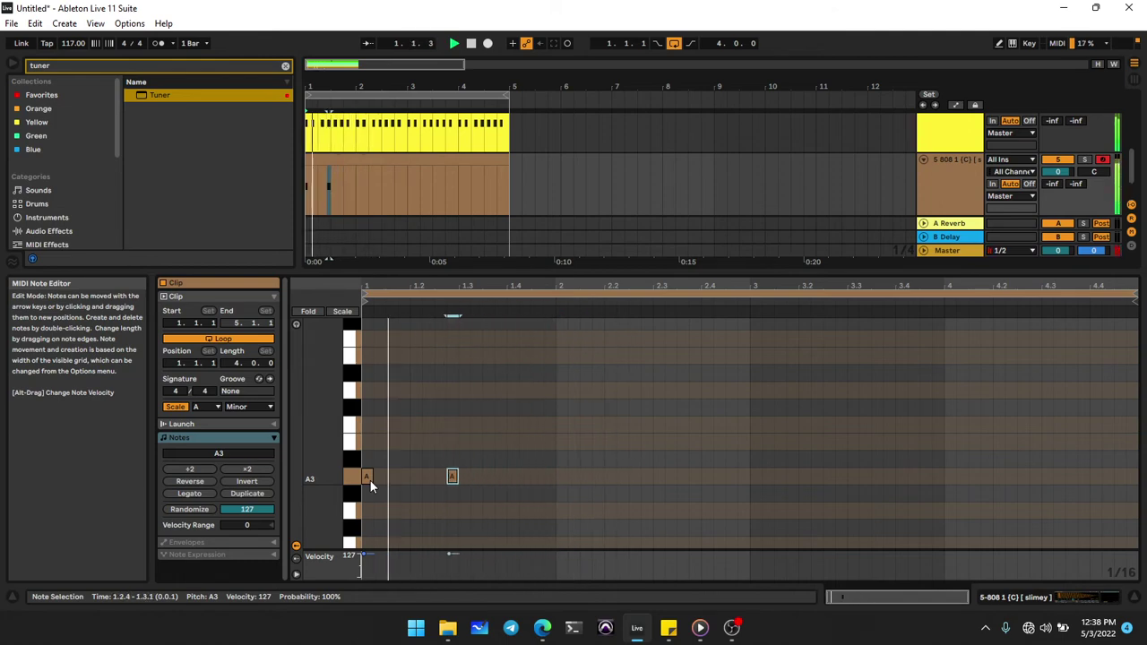
key("Left")
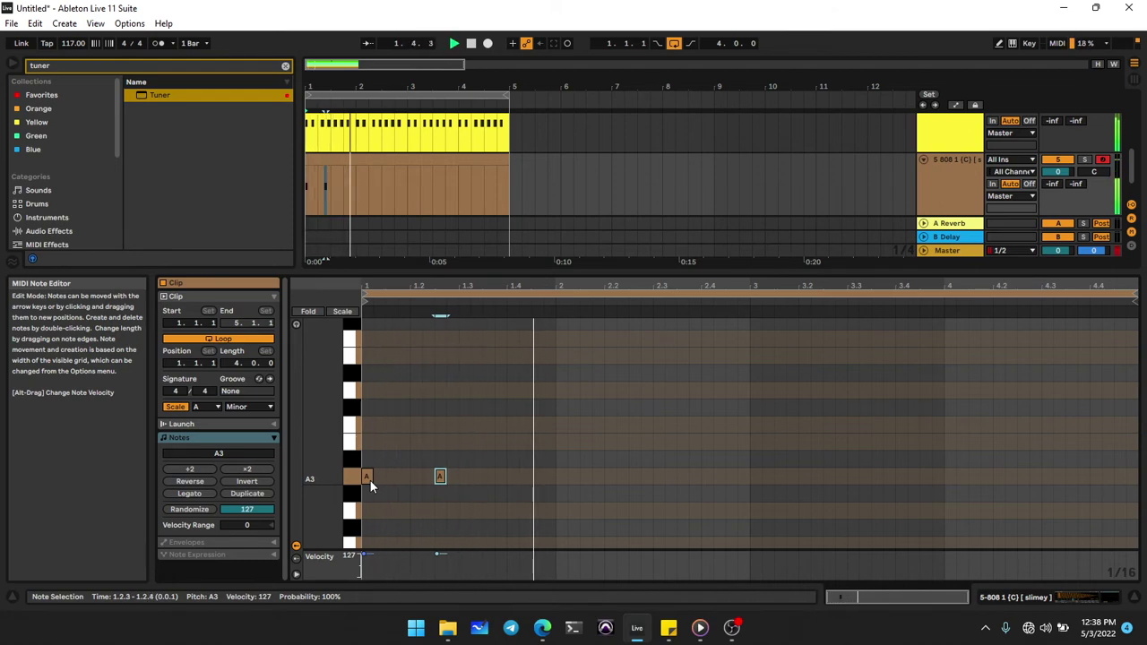
Duplicate the 1.2.3 note to 1.4.1, and duplicate that note with its copy moved to 2.2.1.
key("ctrl+d")
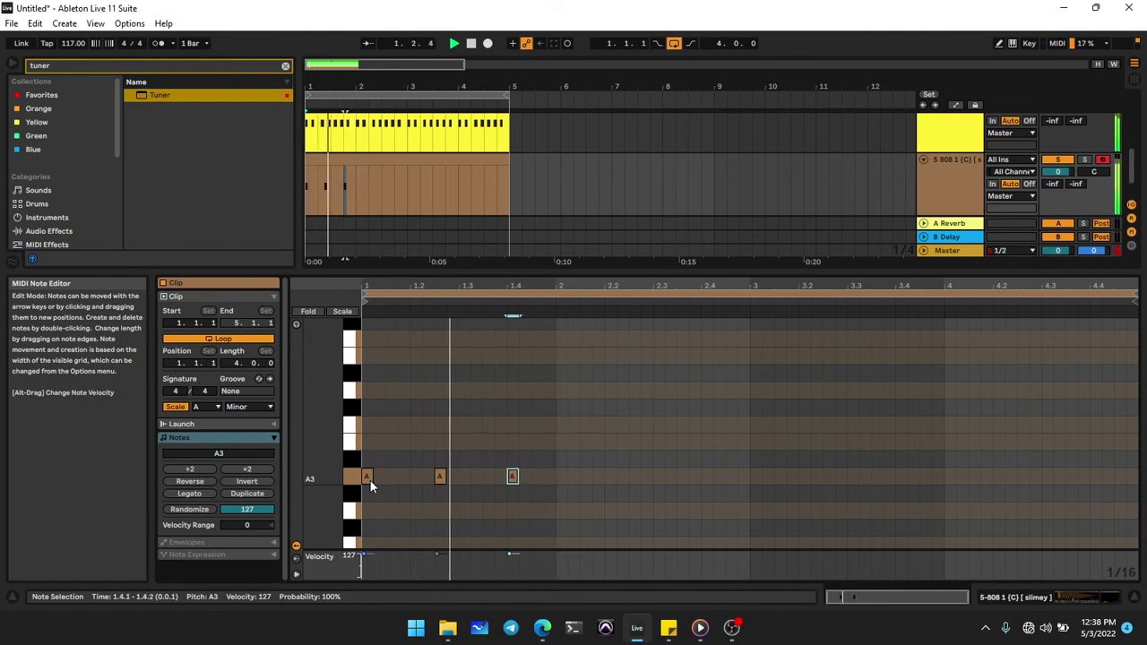
key("ctrl+d")
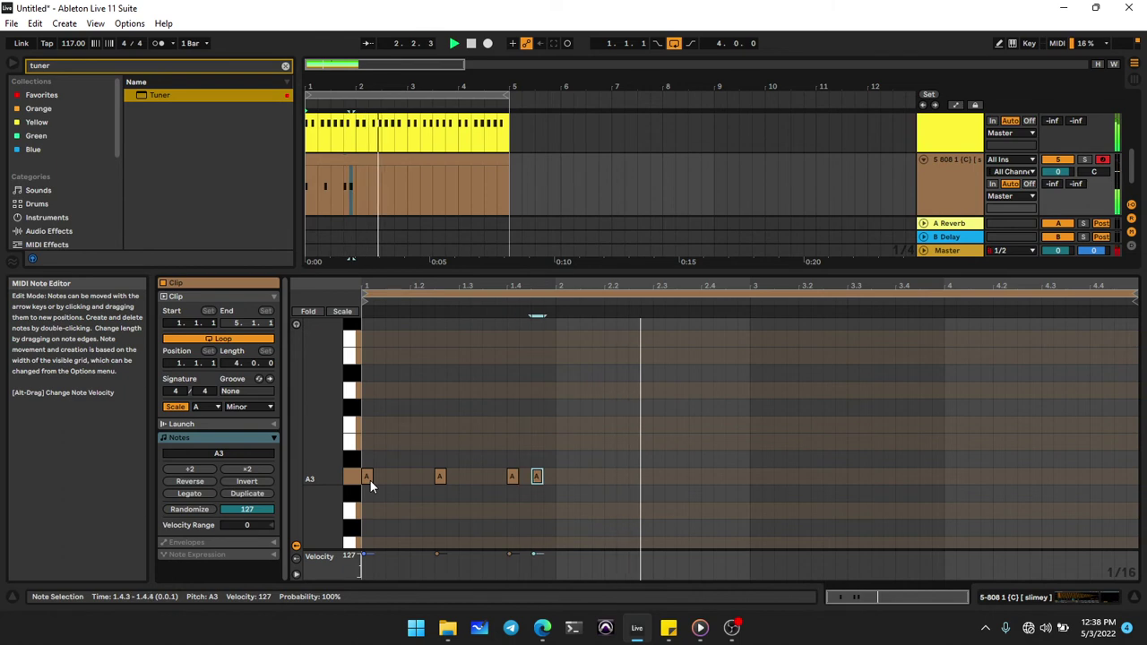
key("Right")
key("Right")
key("Right")
key("Right")
key("Right")
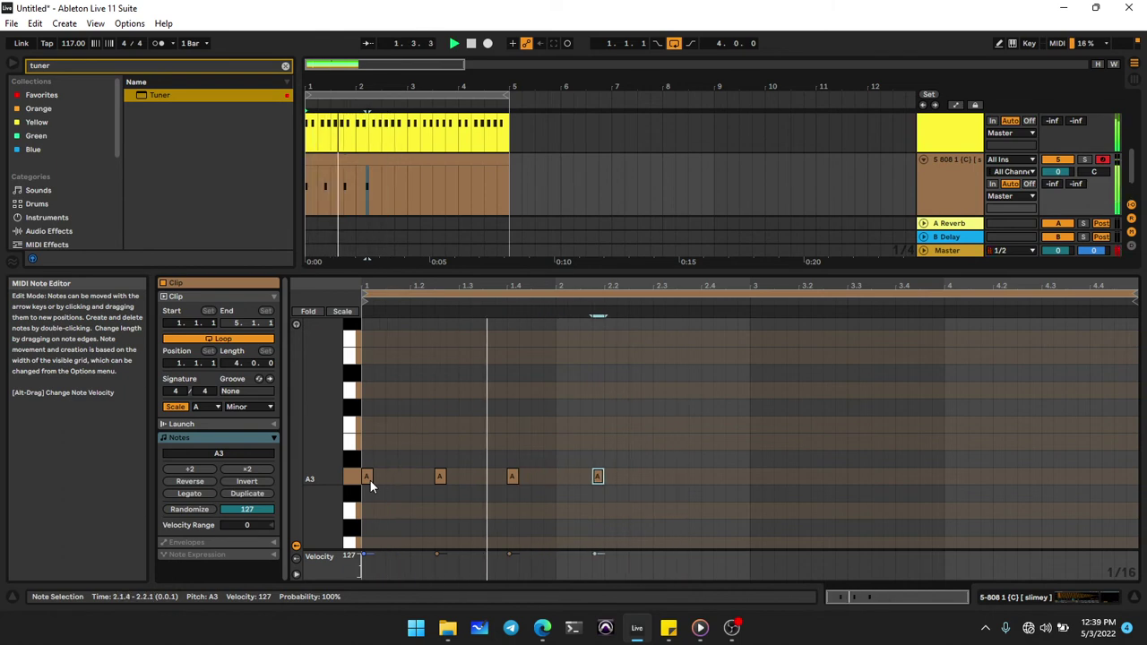
key("Right")
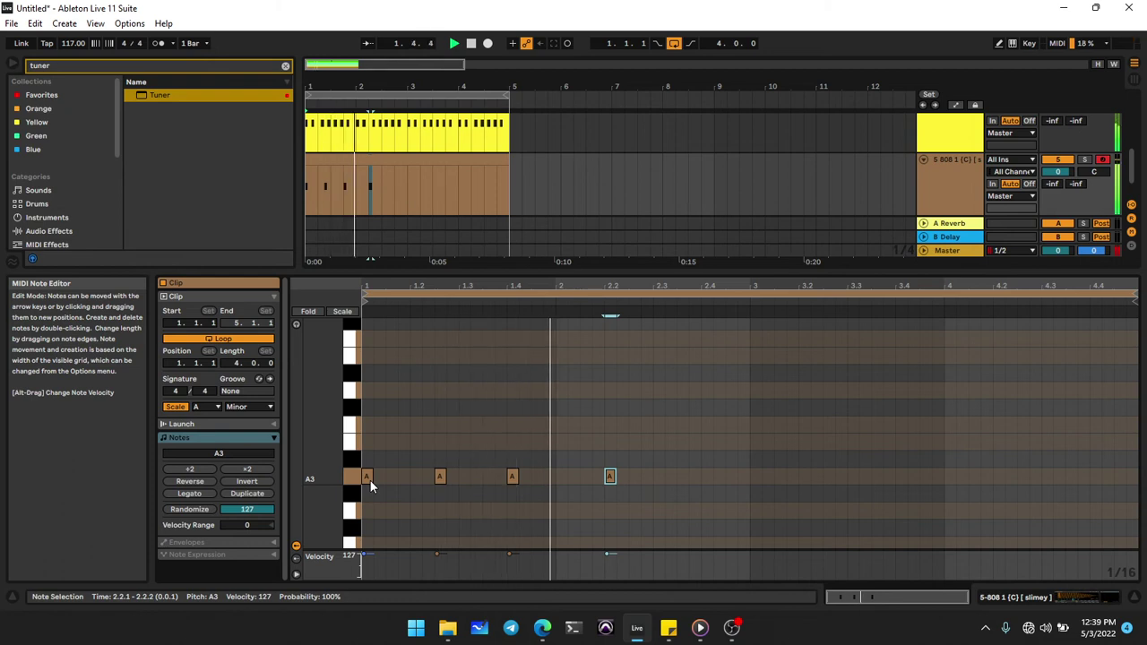
Try the copy at several positions in bar 2, settle it at 2.3.3, and duplicate it to 2.4.1.
key("Left")
key("Left")
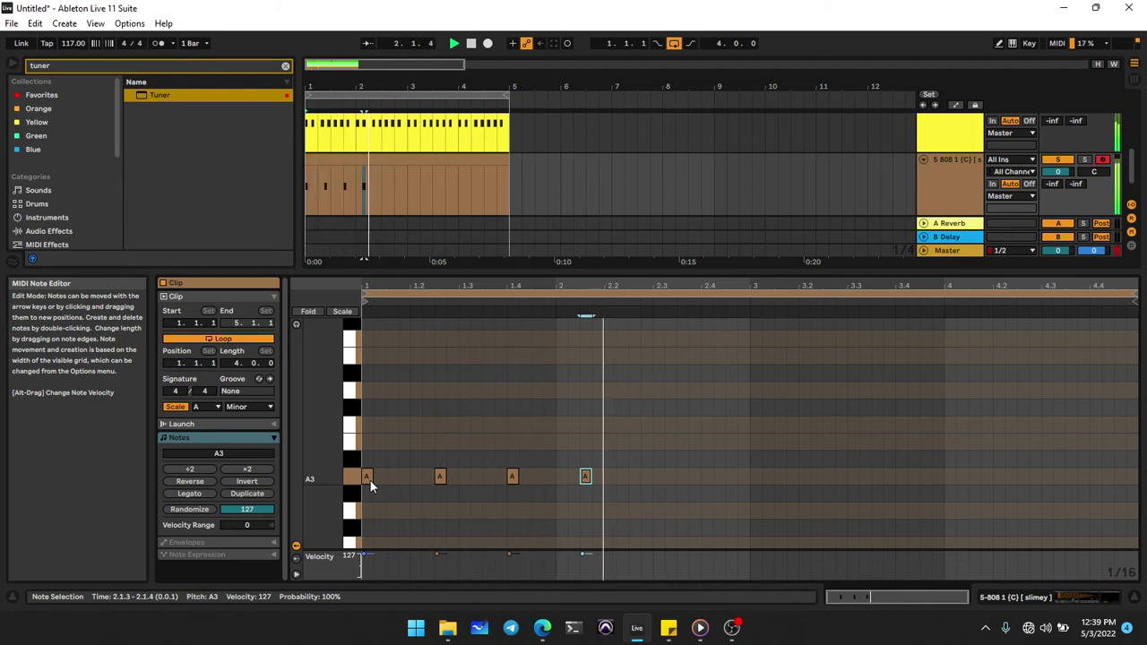
key("Right")
key("Right")
key("Right")
key("Right")
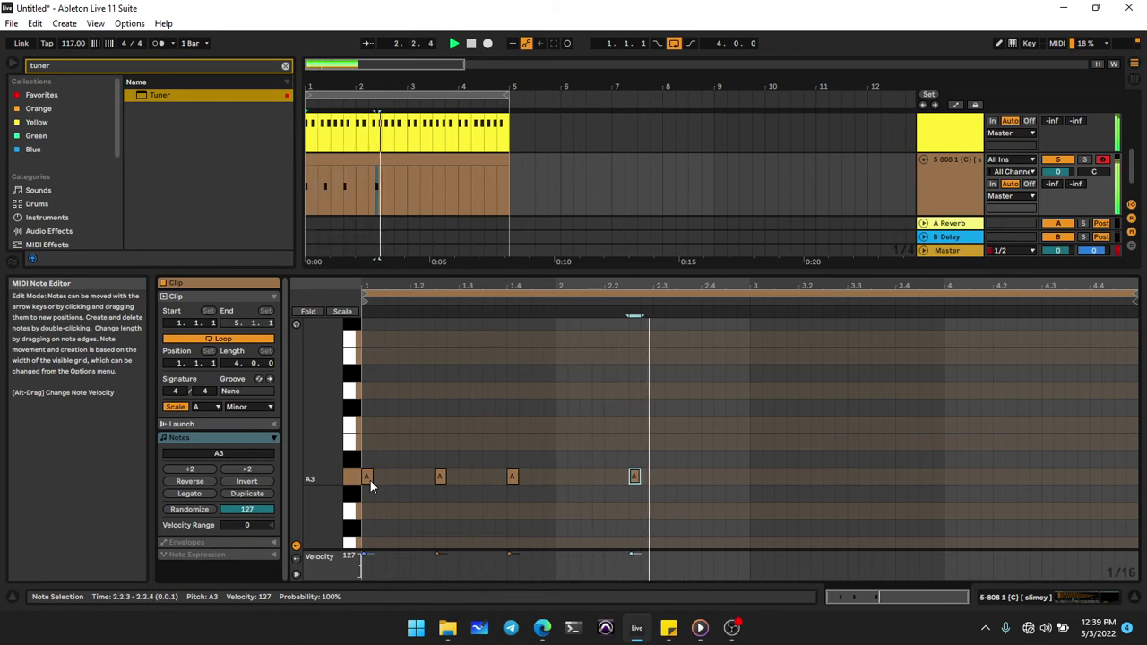
key("Right")
key("Right")
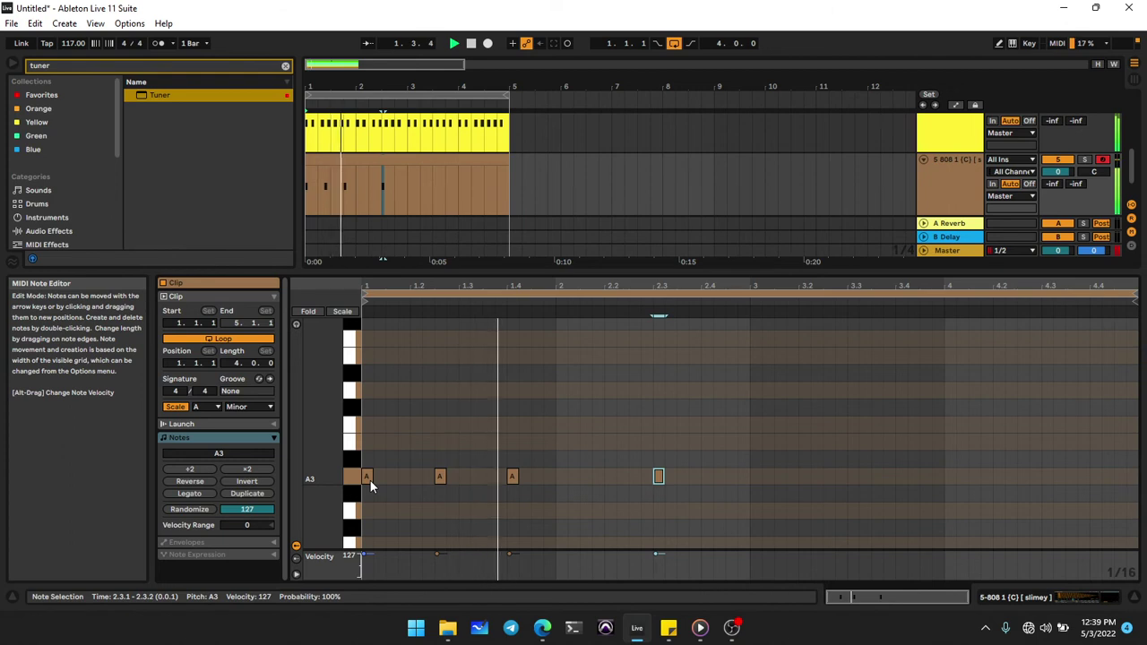
key("Right")
key("Right")
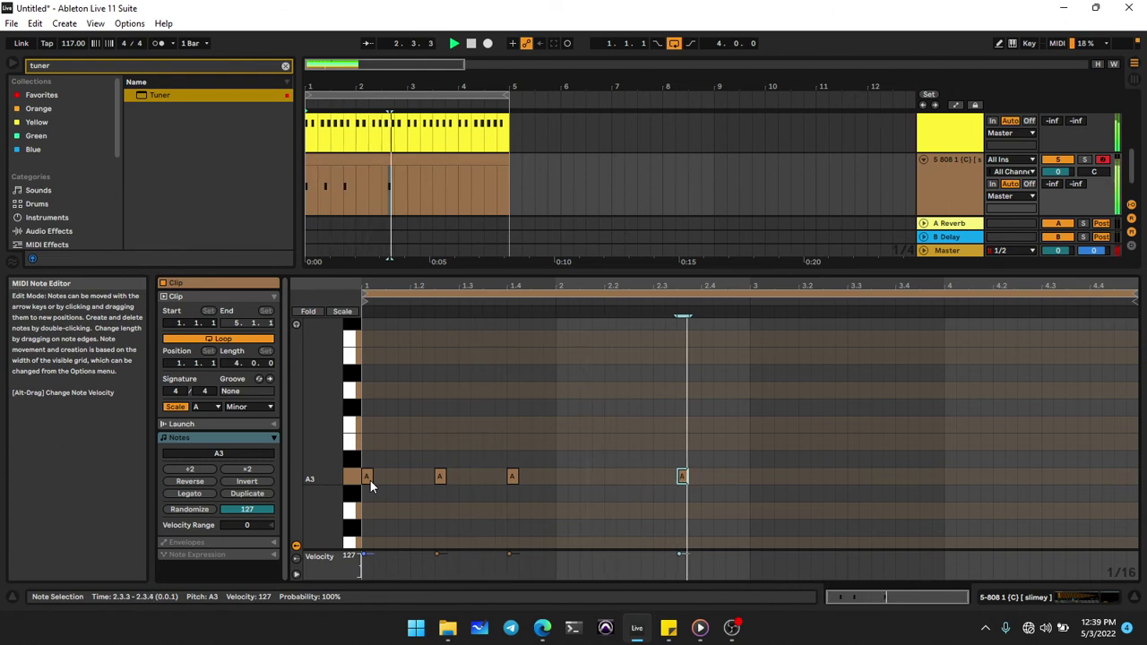
key("ctrl+d")
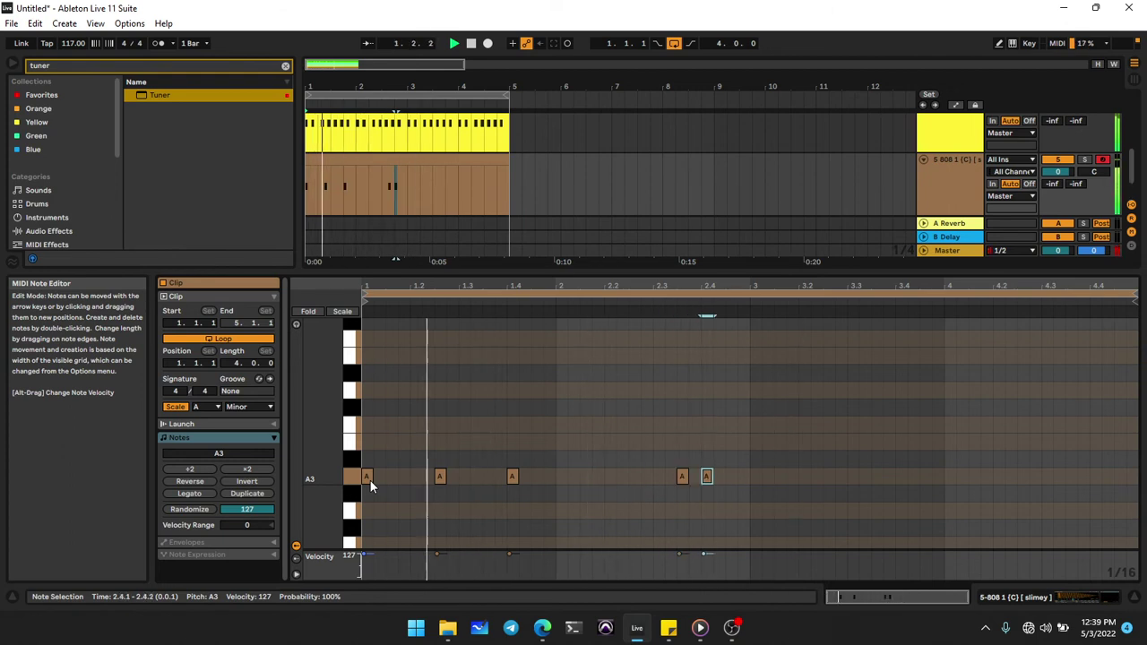
Duplicate the whole two-bar 808 pattern into bars 3 and 4, and lower the 808 track's volume to -3.1 dB.
key("ctrl+a")
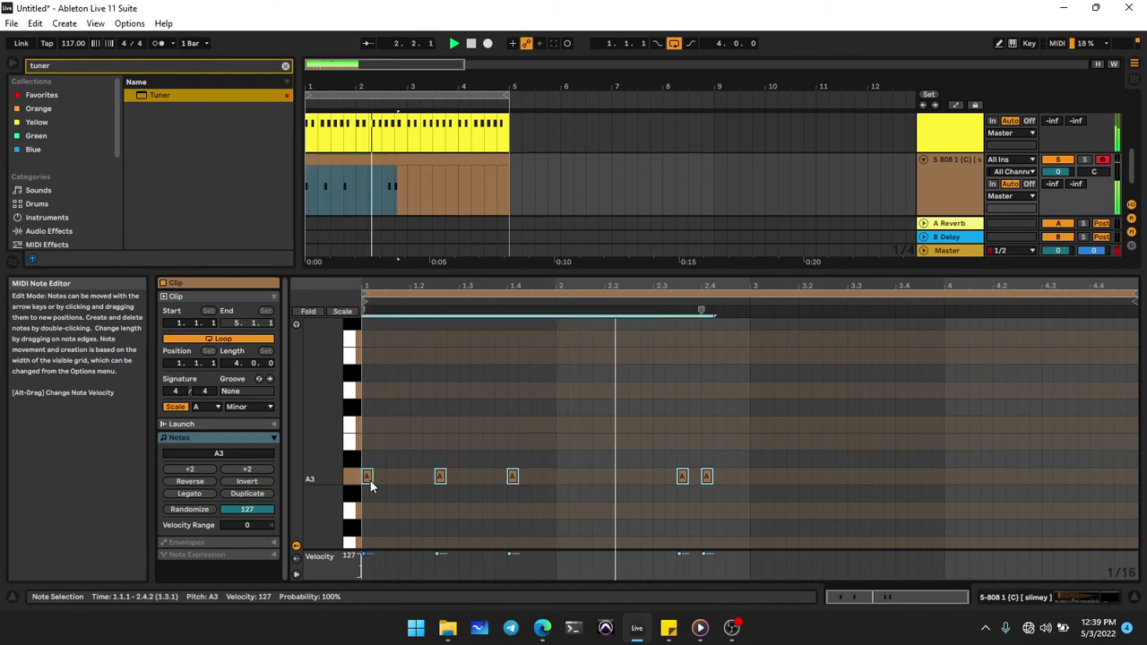
key("ctrl+d")
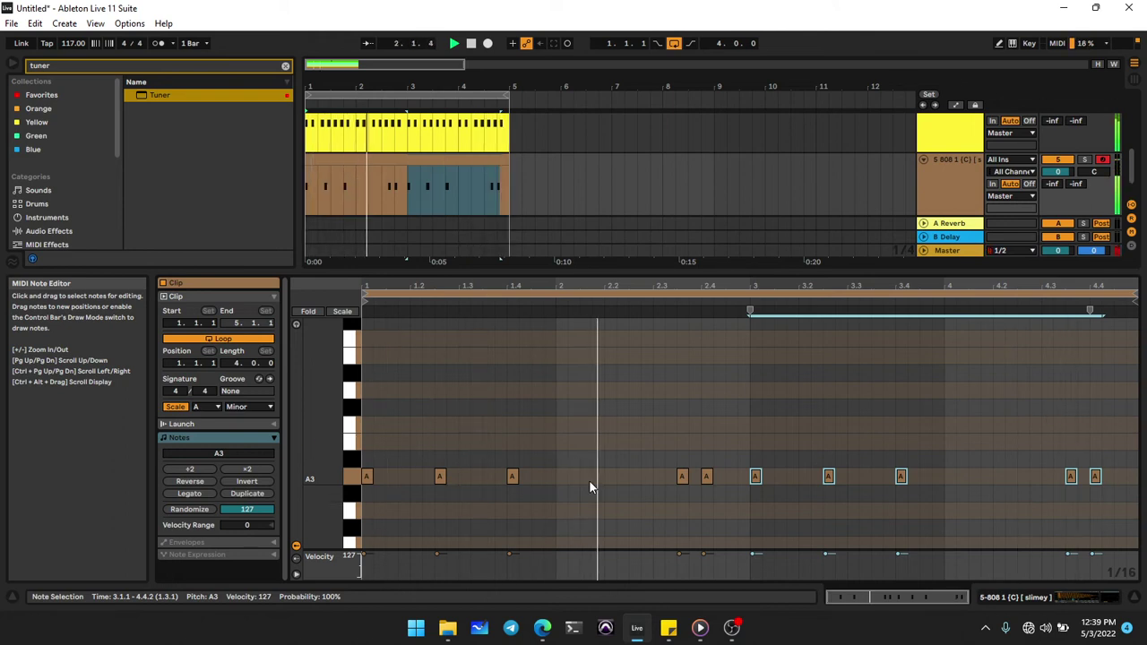
left_click_drag(1058, 172, 1059, 191)
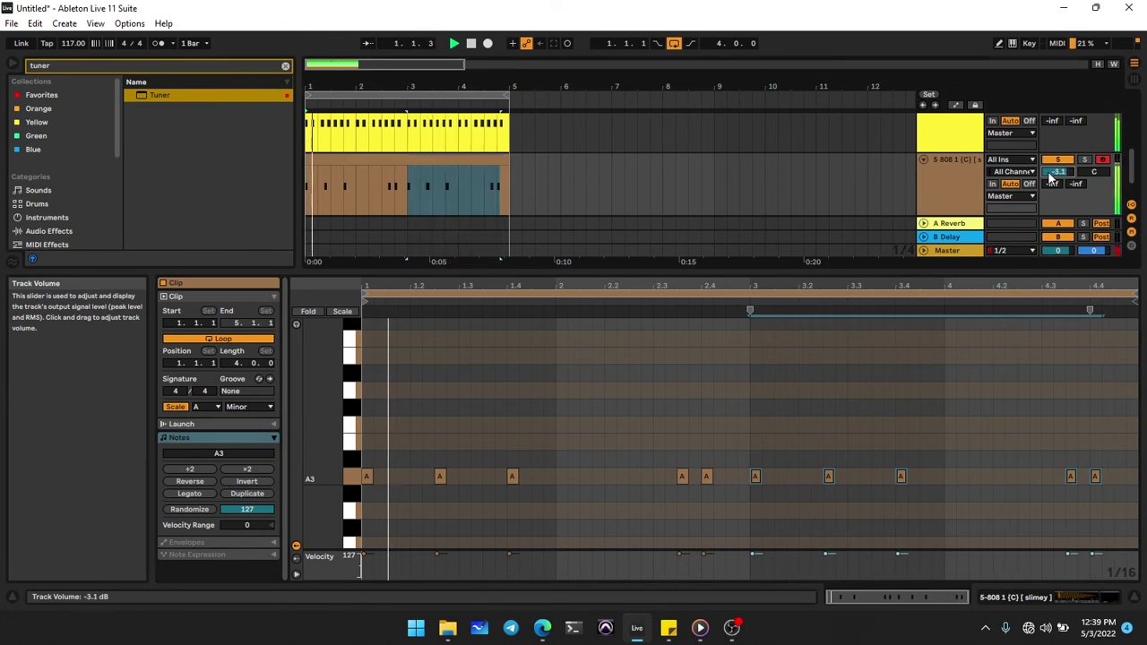
Move the 1.4.1 note to 1.4.3, duplicate it to 2.1.3, and shift the original to 2.1.1.
left_click(515, 479)
key("Right")
key("Right")
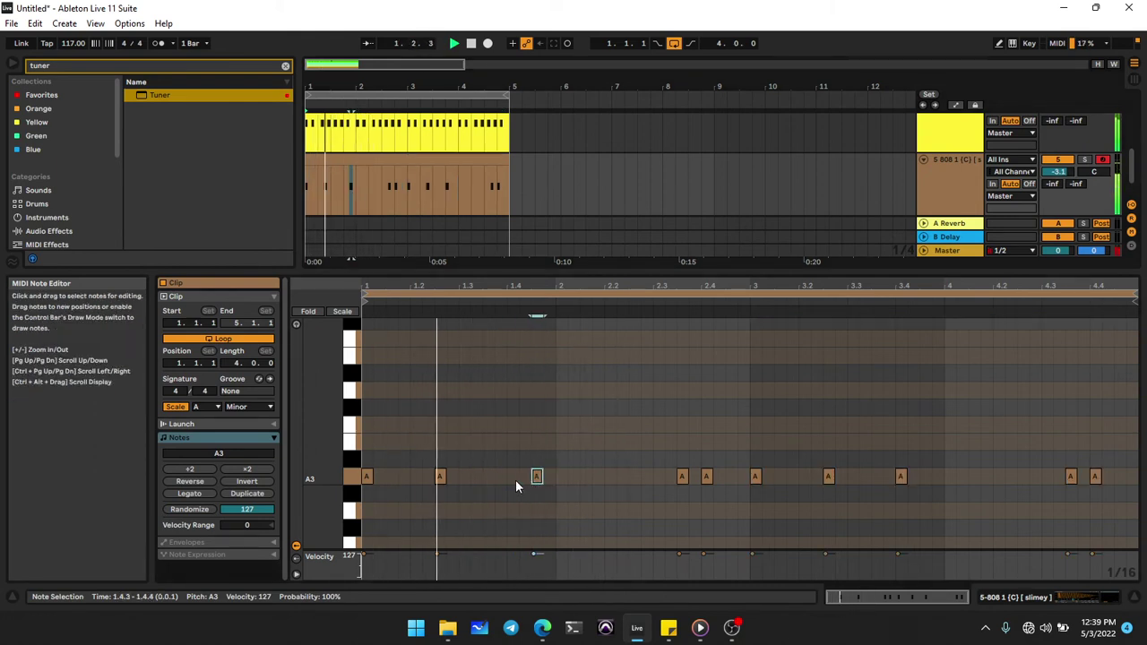
key("ctrl+d")
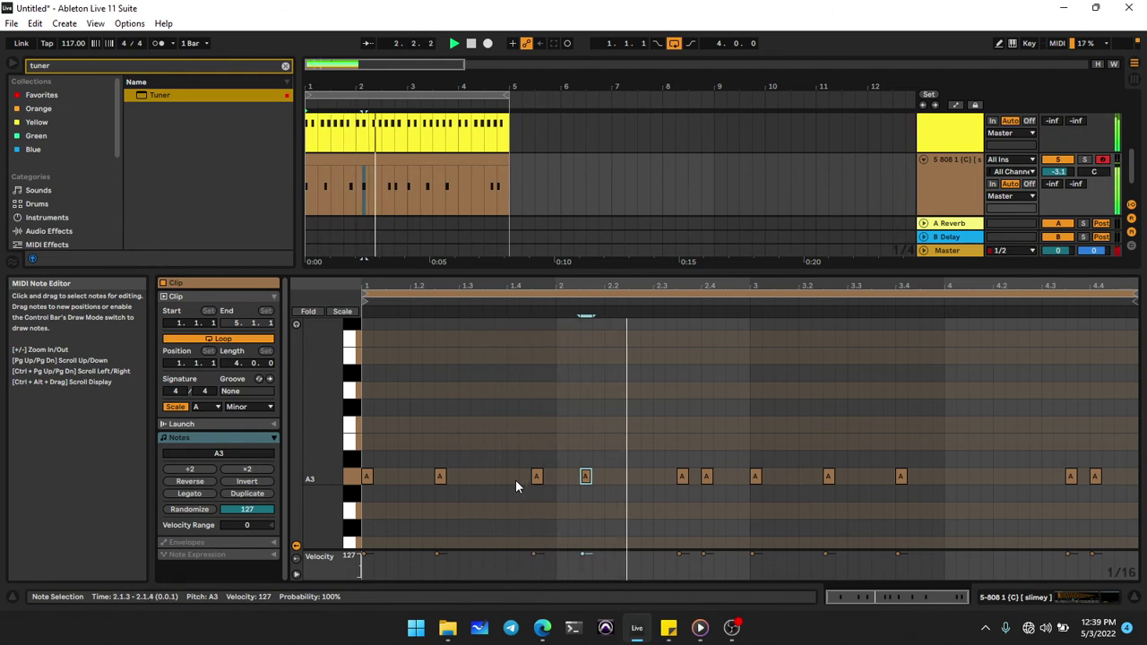
key("ctrl+Left")
key("Right")
key("Right")
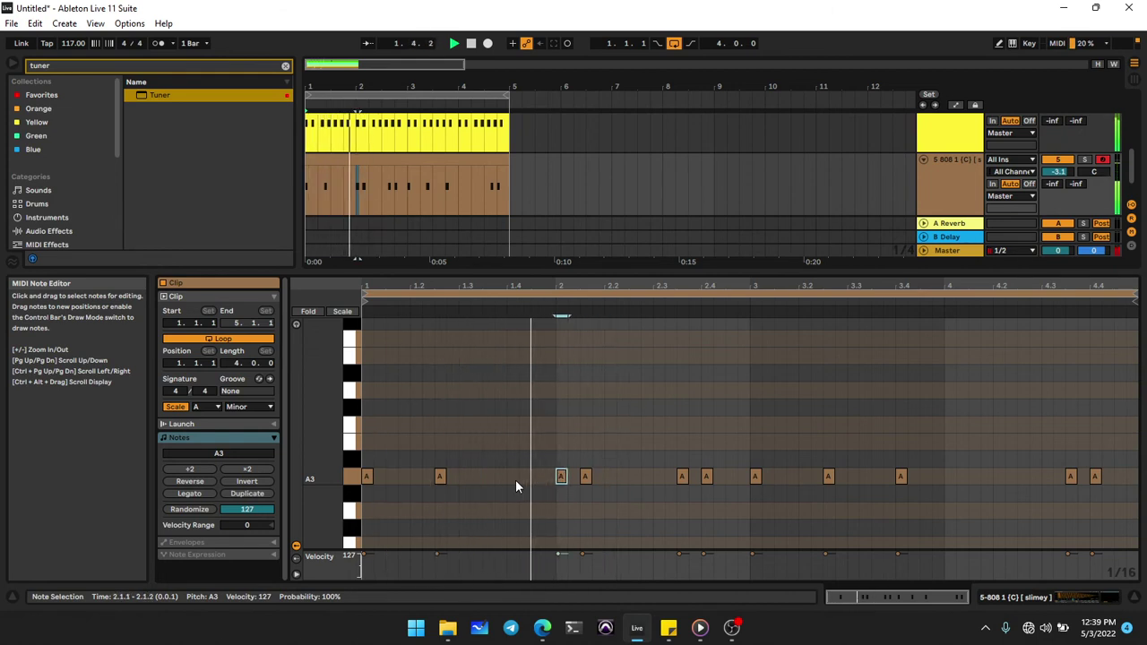
Shift the 2.1.3 copy to 2.2.3, trying it at 2.2.1 along the way.
key("ctrl+Right")
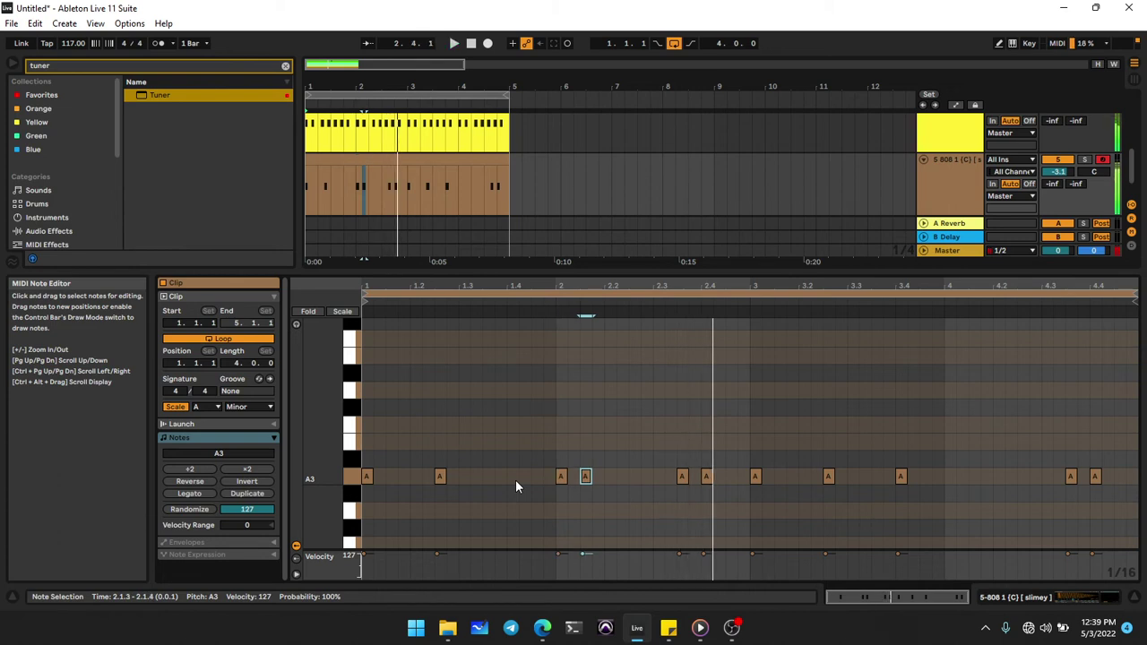
key("Right")
key("Right")
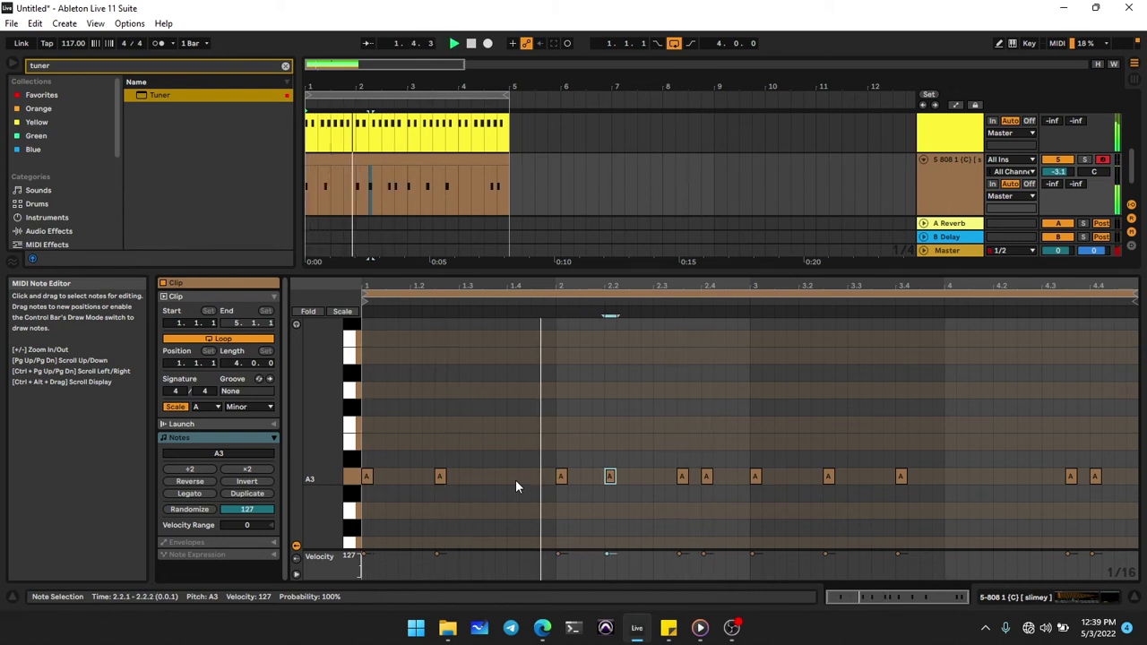
key("Right")
key("Right")
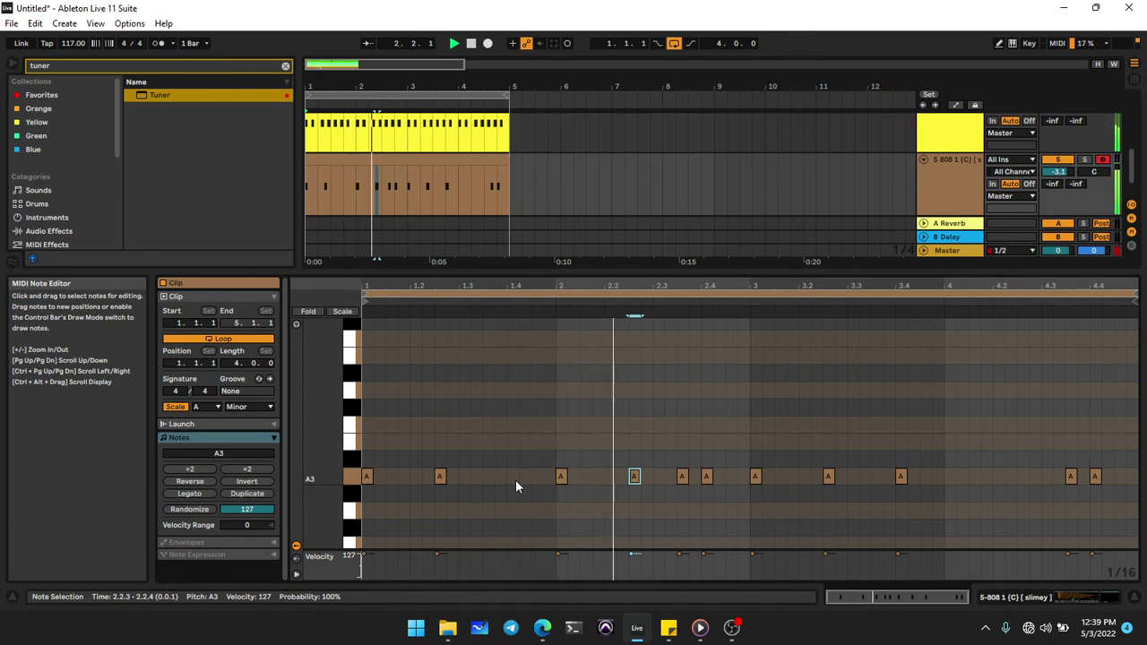
Shift the 2.1.1 note back to 1.3.2, trying it at 1.4.1 along the way.
key("Left")
key("Left")
key("Left")
key("Left")
key("Left")
key("Left")
key("Left")
key("Left")
key("Left")
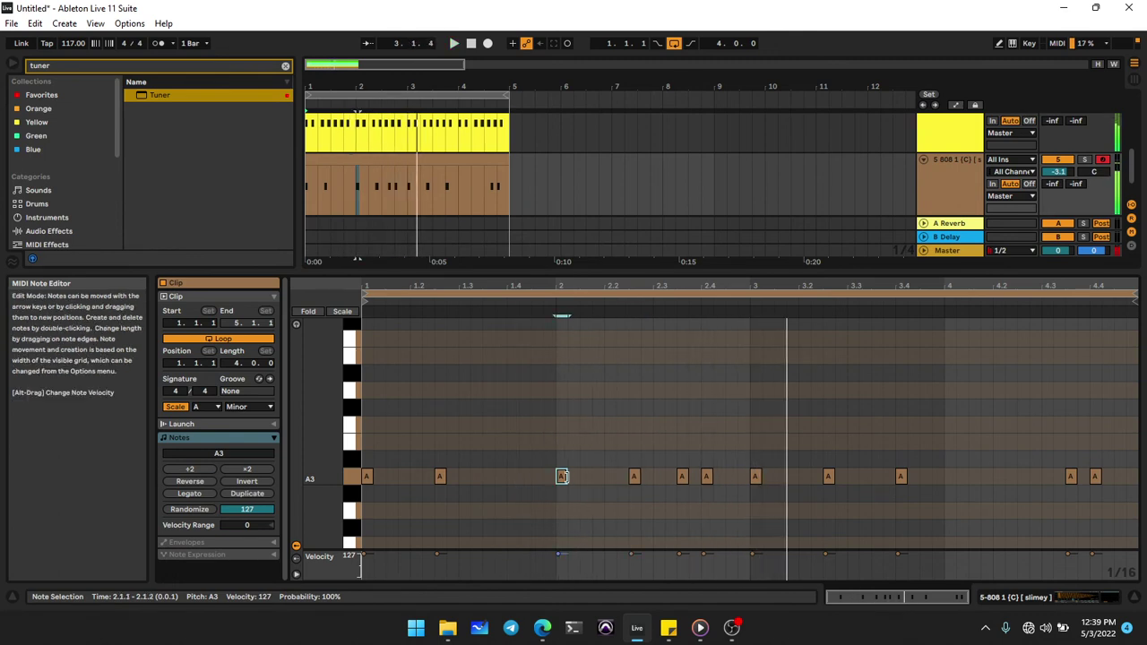
key("Left")
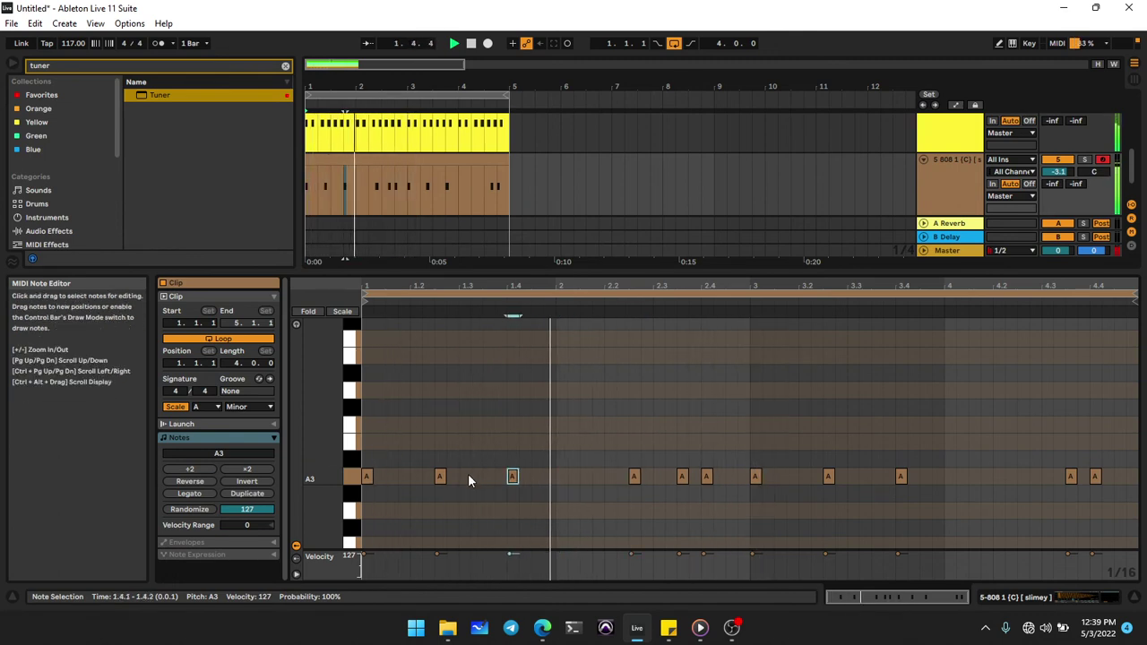
key("Left")
key("Left")
key("Left")
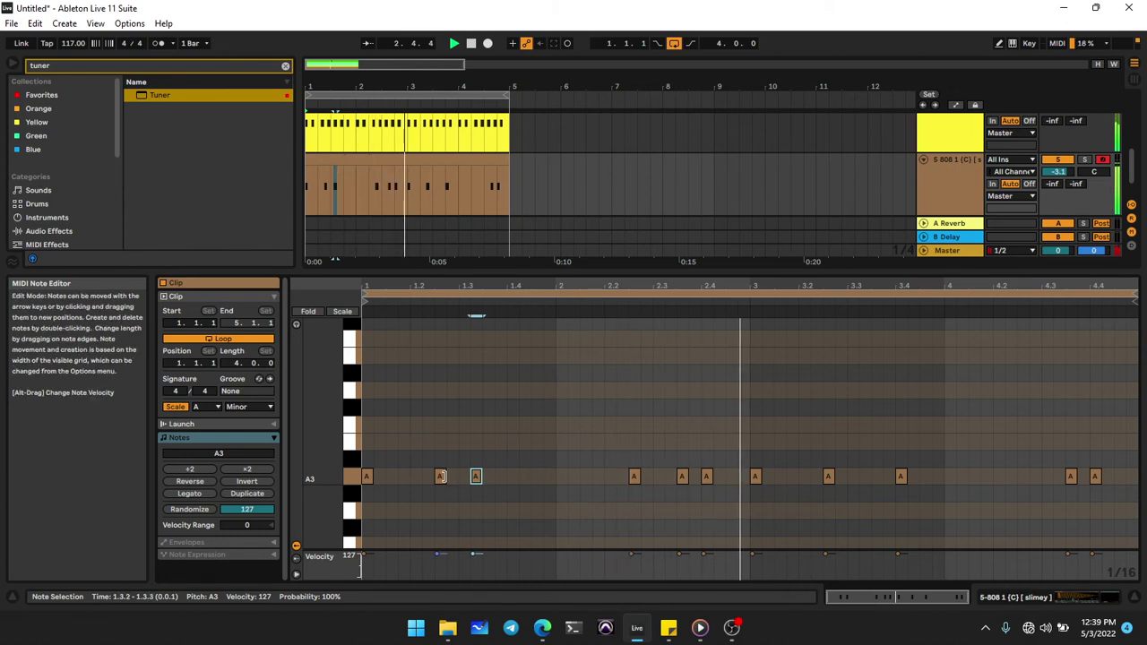
Set the 1.3.2 note to 1.3.3 and move the 1.2.3 note back to 1.1.3.
key("Left")
key("Left")
key("Left")
key("Left")
key("Left")
key("Left")
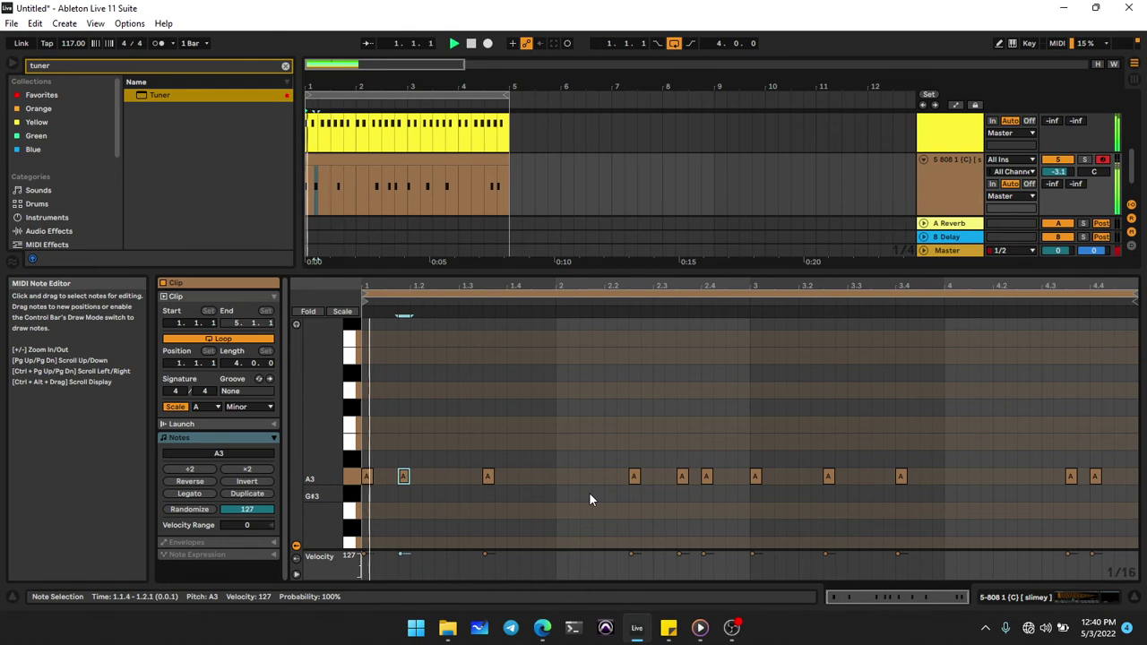
key("Left")
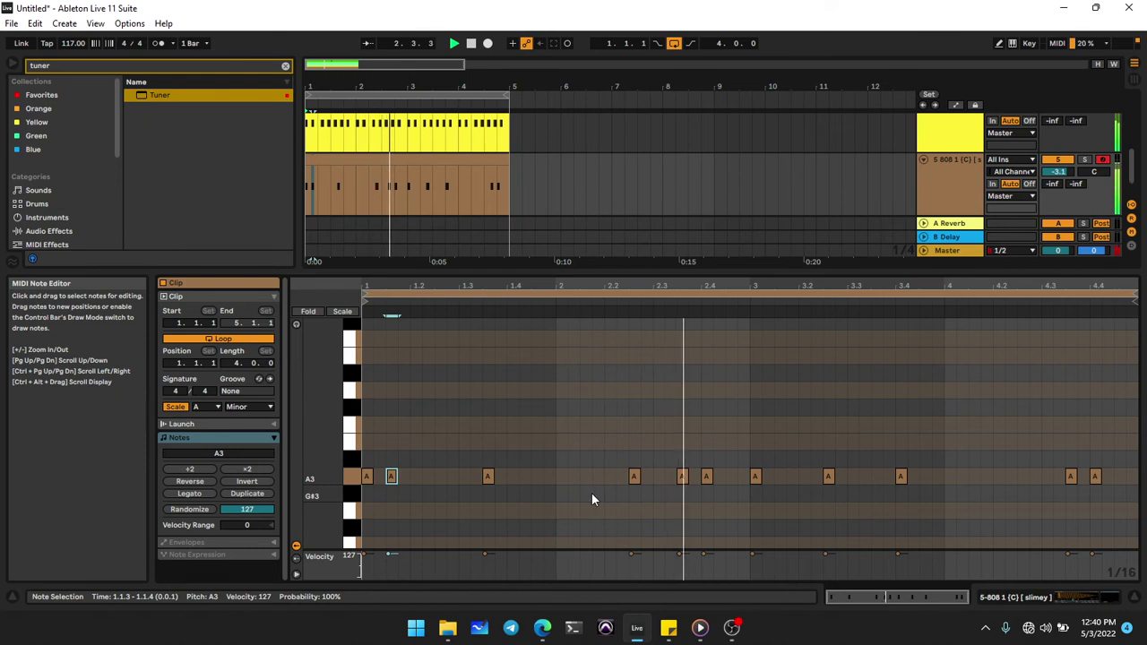
Move the 2.2.3 note back to 2.1.3 and clear the note selection.
left_click(632, 478)
key("Left")
key("Left")
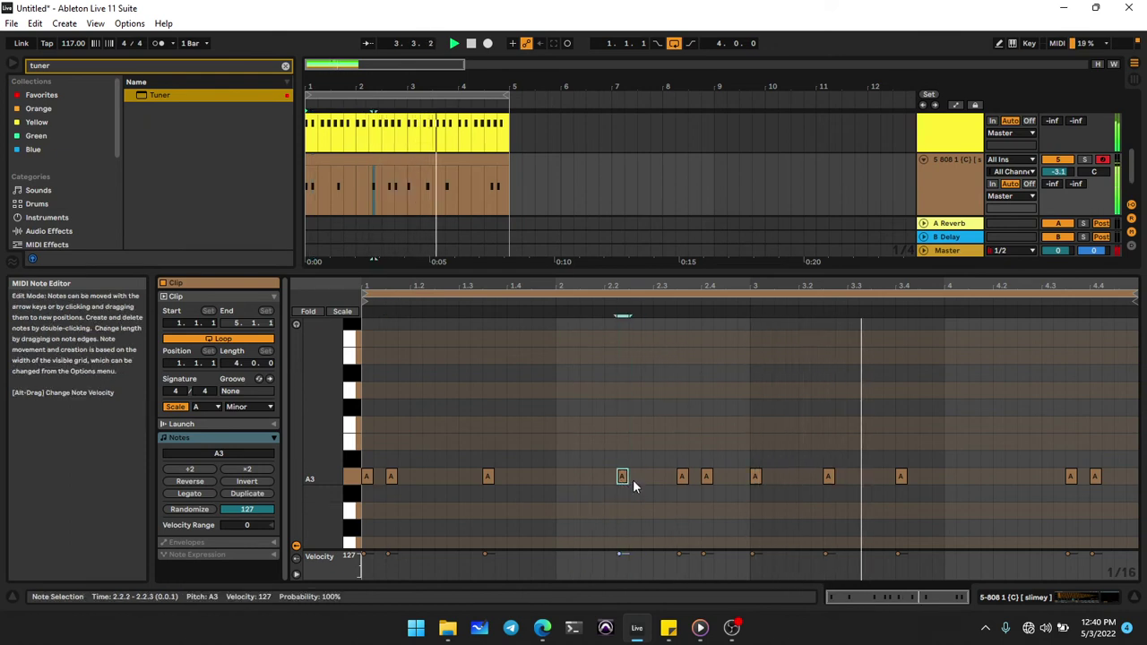
key("Left")
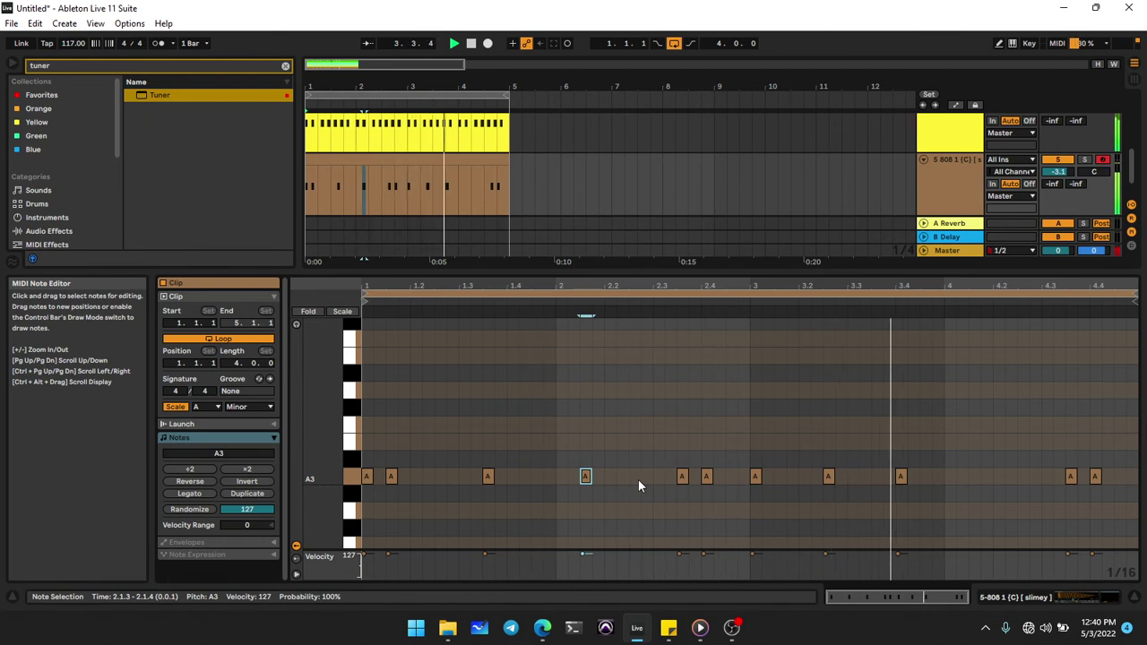
left_click(760, 452)
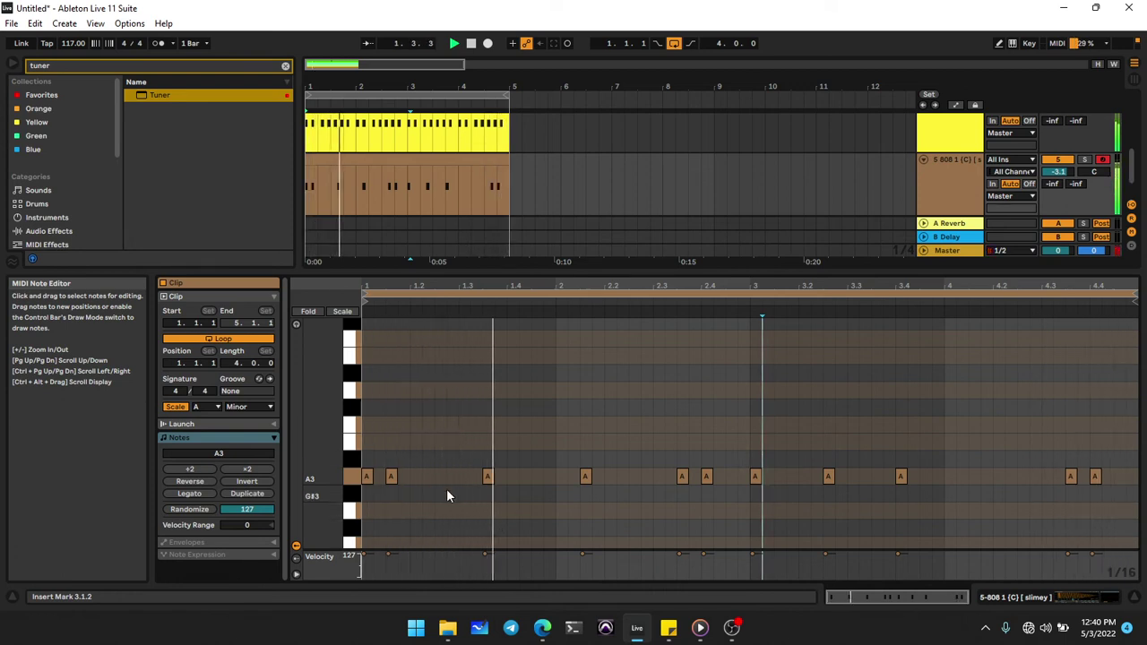
Move the A3 note at 1.1.3 forward to 1.2.2.
left_click(393, 480)
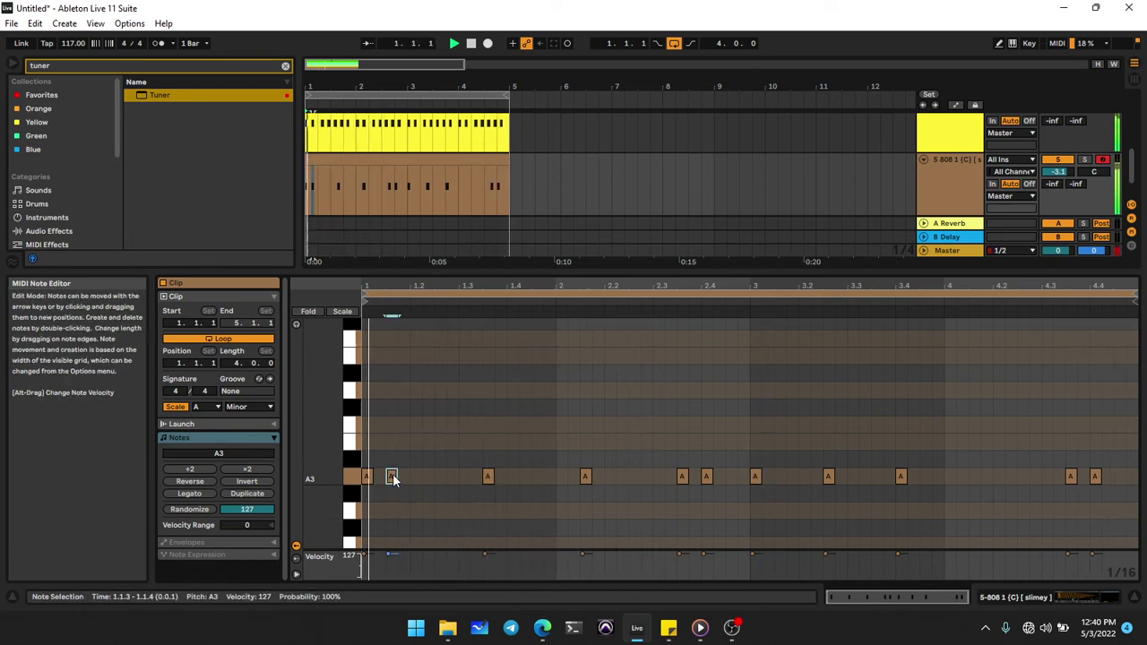
key("Right")
key("Right")
key("Right")
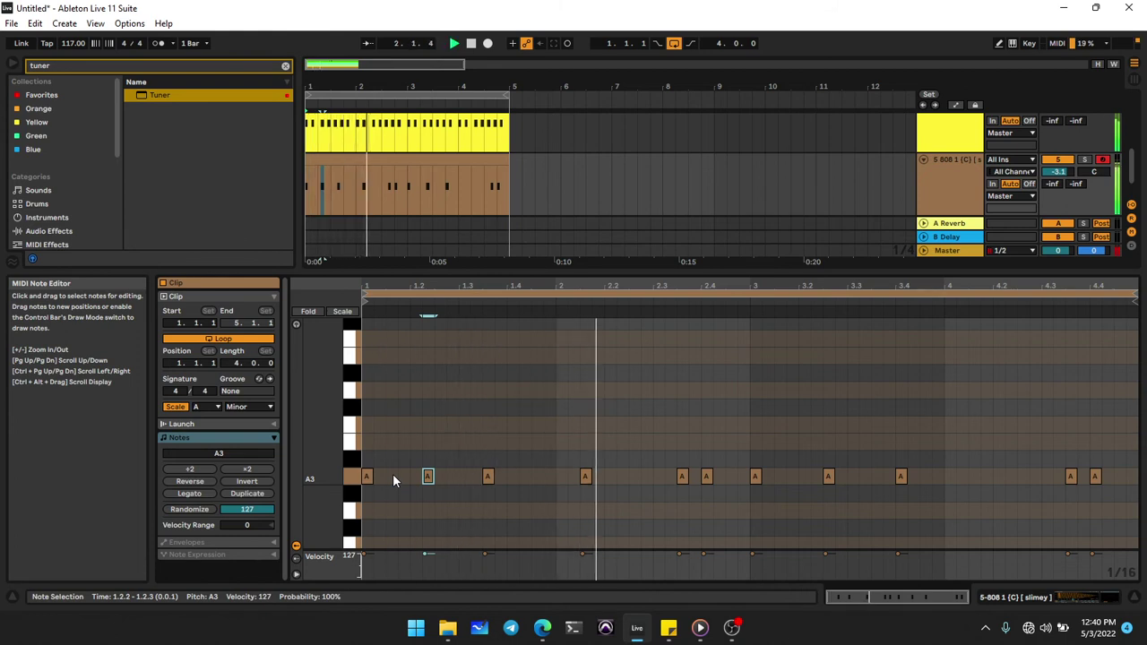
Try the 1.3.3 note at 1.4.1 and move it back to 1.3.3.
left_click(491, 472)
key("Right")
key("Right")
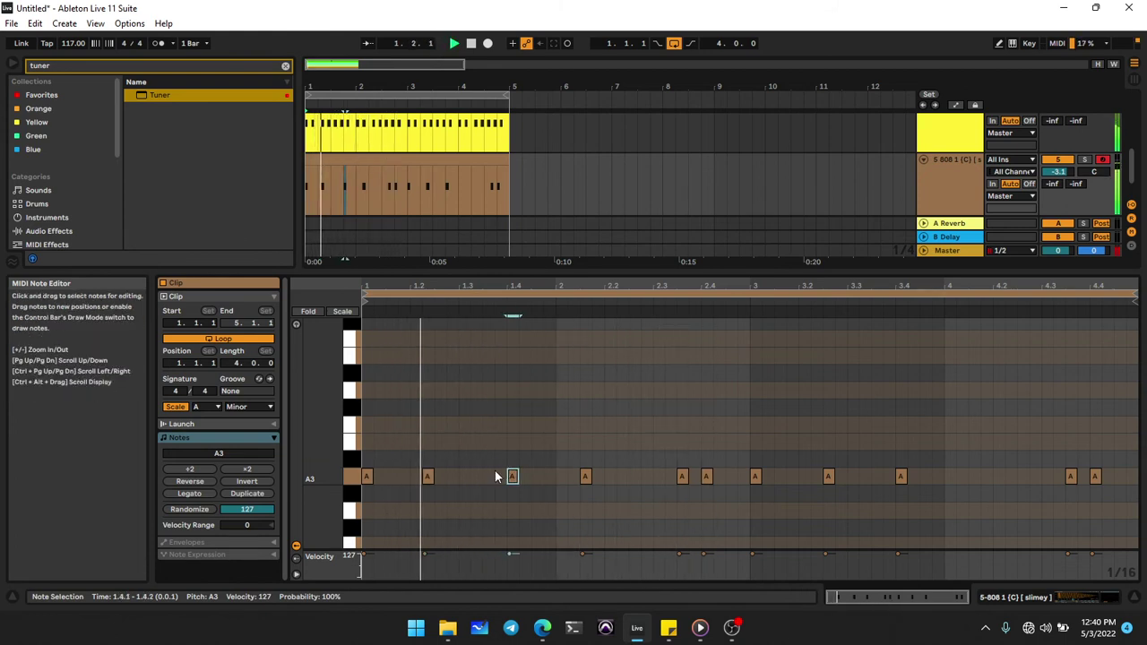
key("Left")
key("Left")
key("Left")
key("Right")
Duplicate the 1.3.3 note and place the copy at 1.4.2, trying it at 1.4.3 along the way.
key("ctrl+d")
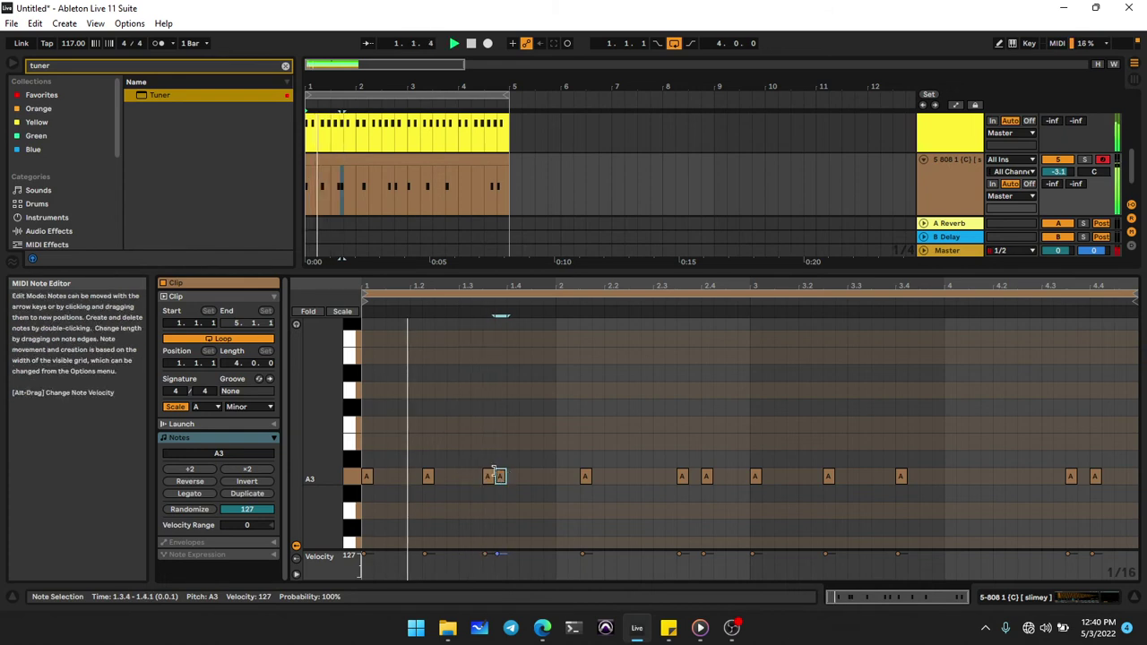
key("Right")
key("Right")
key("Right")
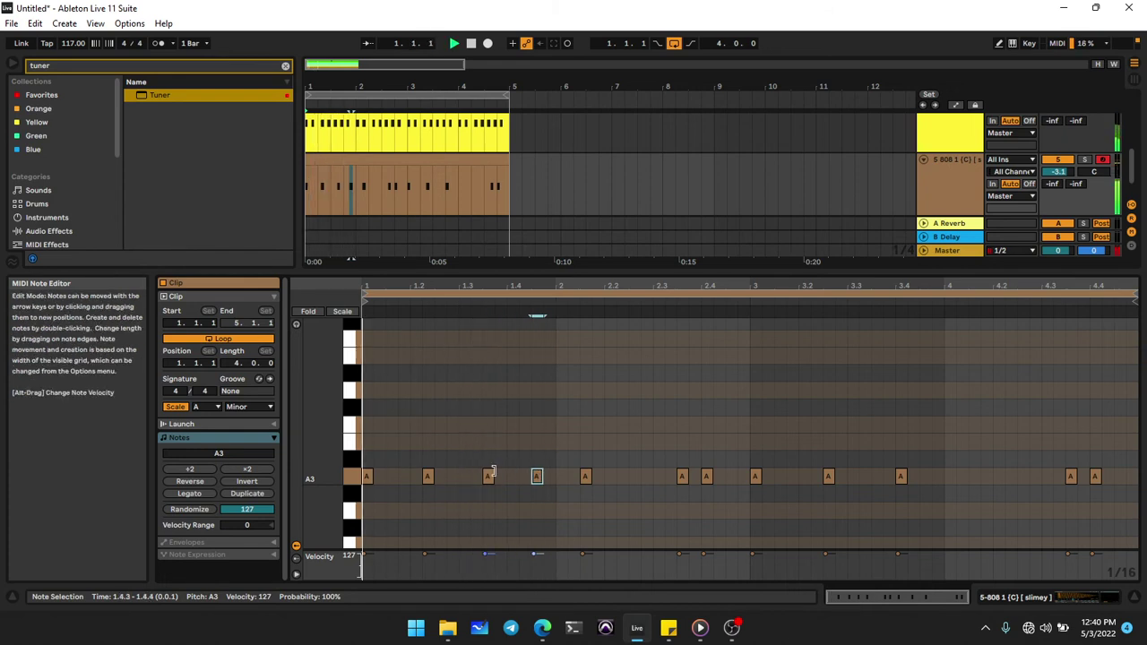
key("Left")
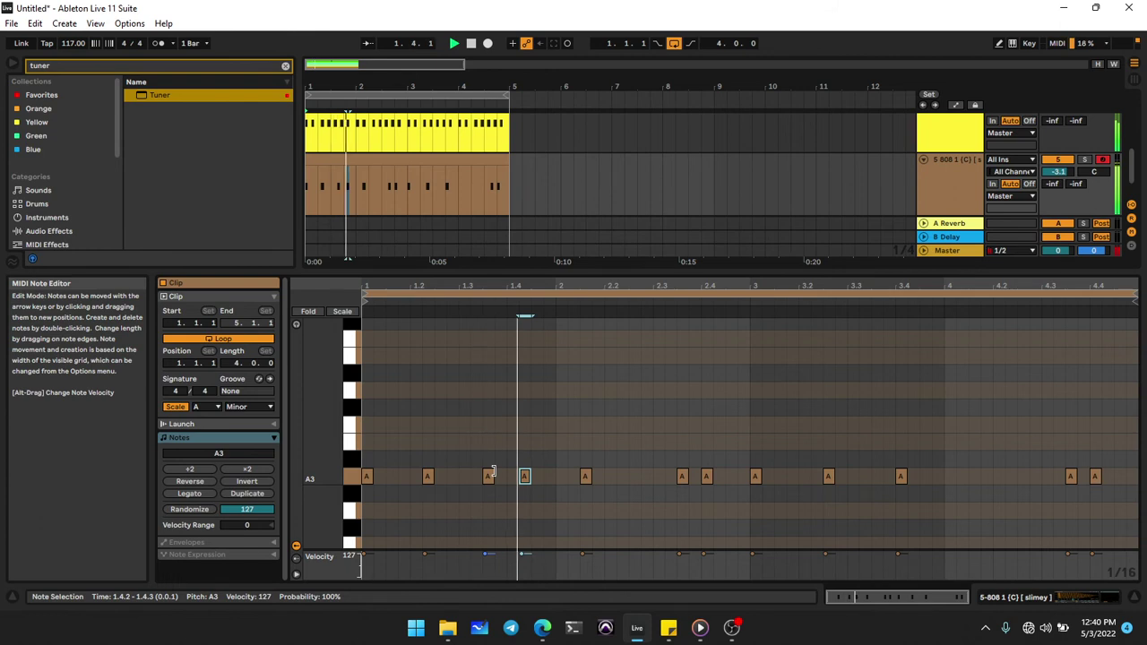
Move the A3 note at 2.1.3 back to 2.1.1 and the 1.2.2 note forward to 1.2.3.
key("Right")
key("Right")
key("Right")
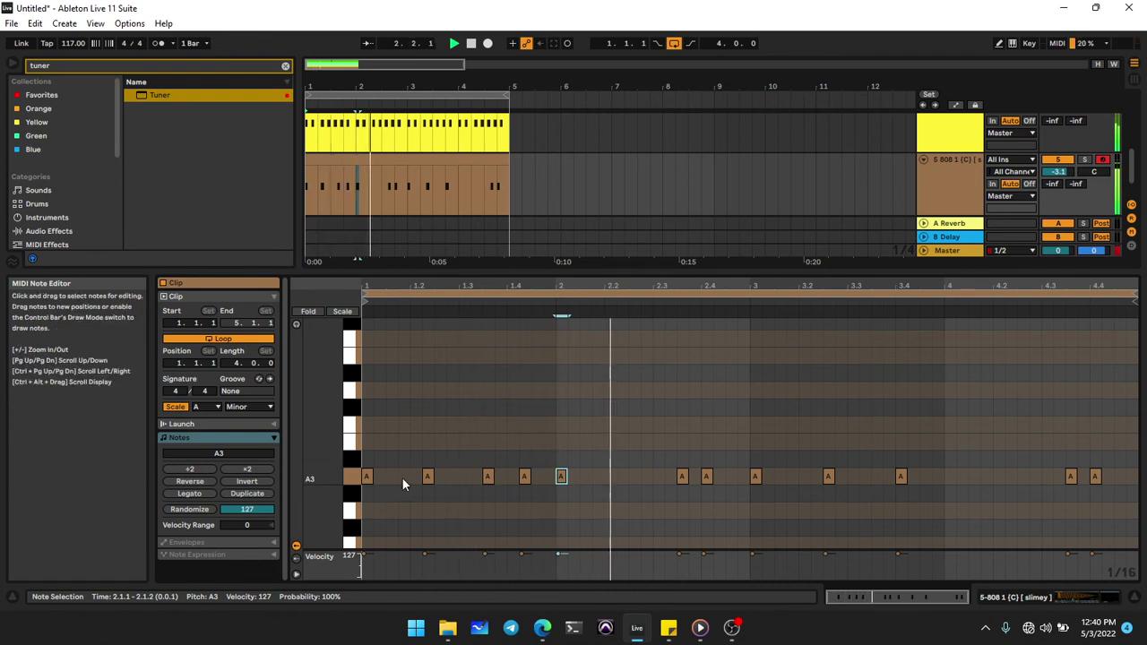
left_click_drag(429, 476, 441, 476)
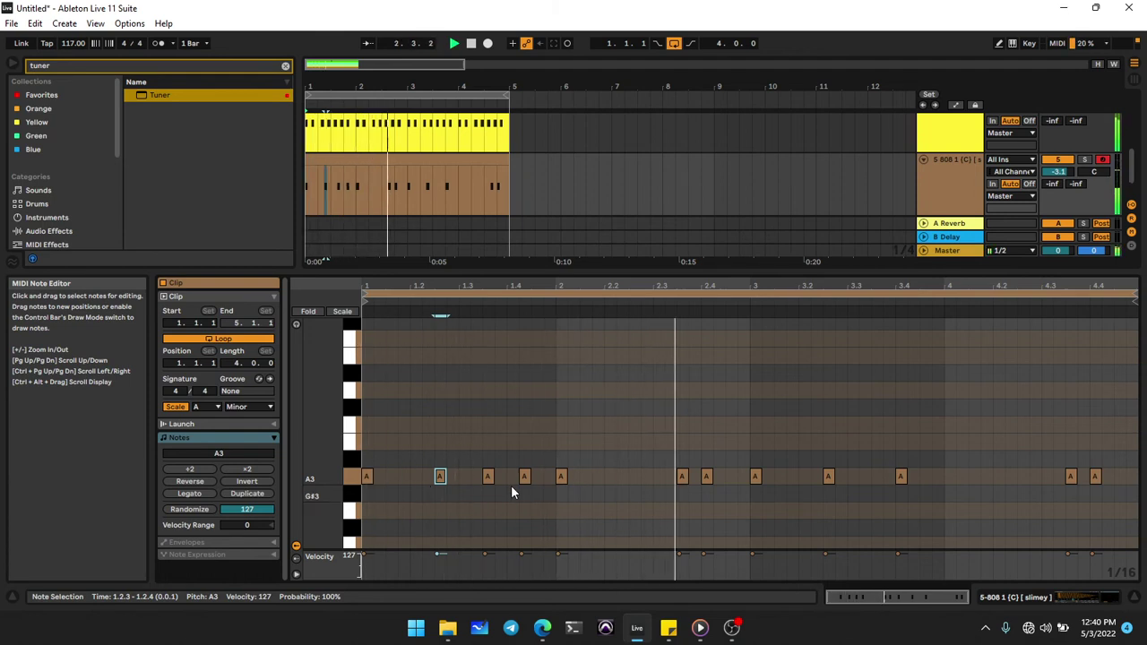
Move the last A3 note of the 808 clip from 4.4.1 to 4.4.3.
left_click(1096, 477)
key("Right")
key("Right")
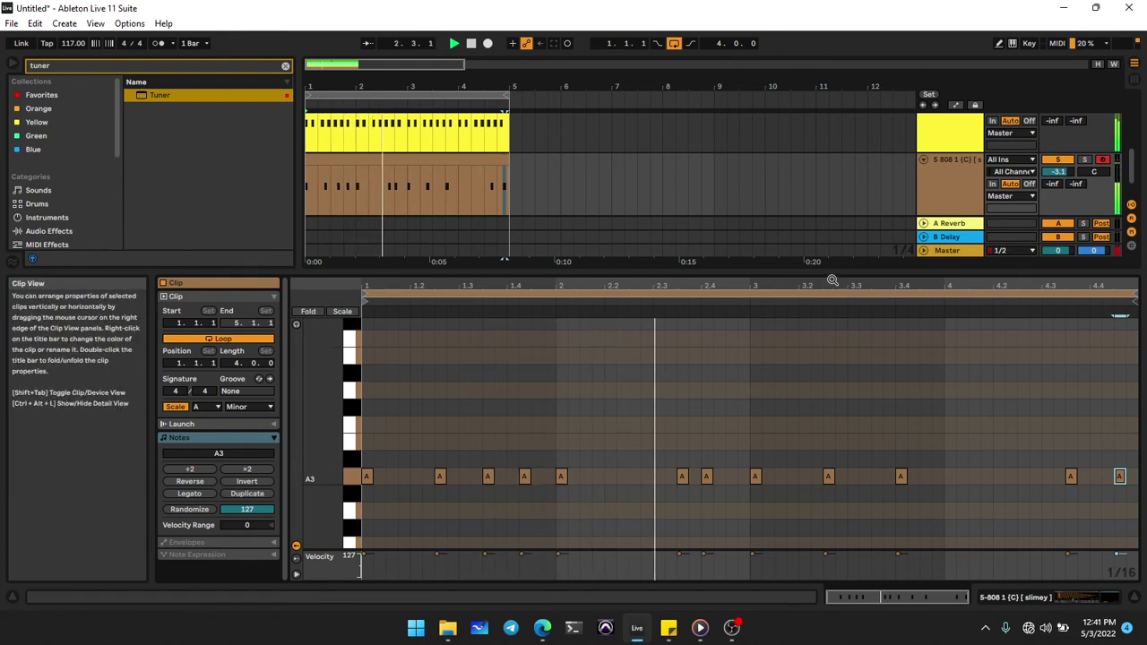
Select both Purity.64 clips and duplicate their four-bar time range four times, extending all tracks and the loop to 20 bars.
left_click_drag(835, 272, 833, 440)
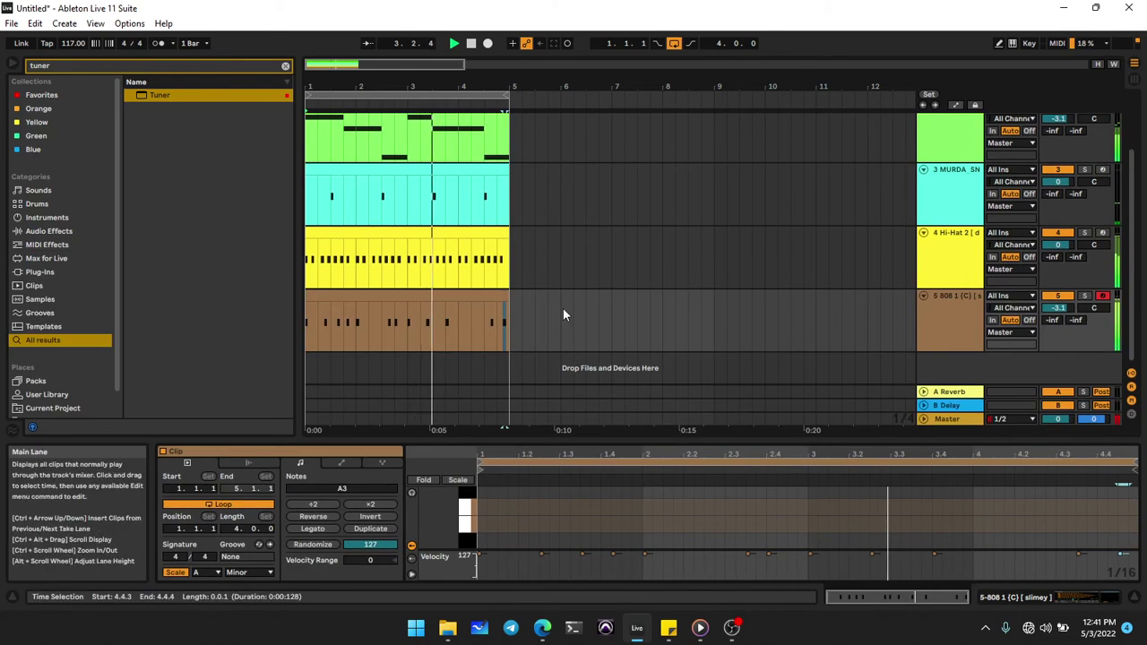
scroll(451, 150, "up", 2)
left_click(440, 120)
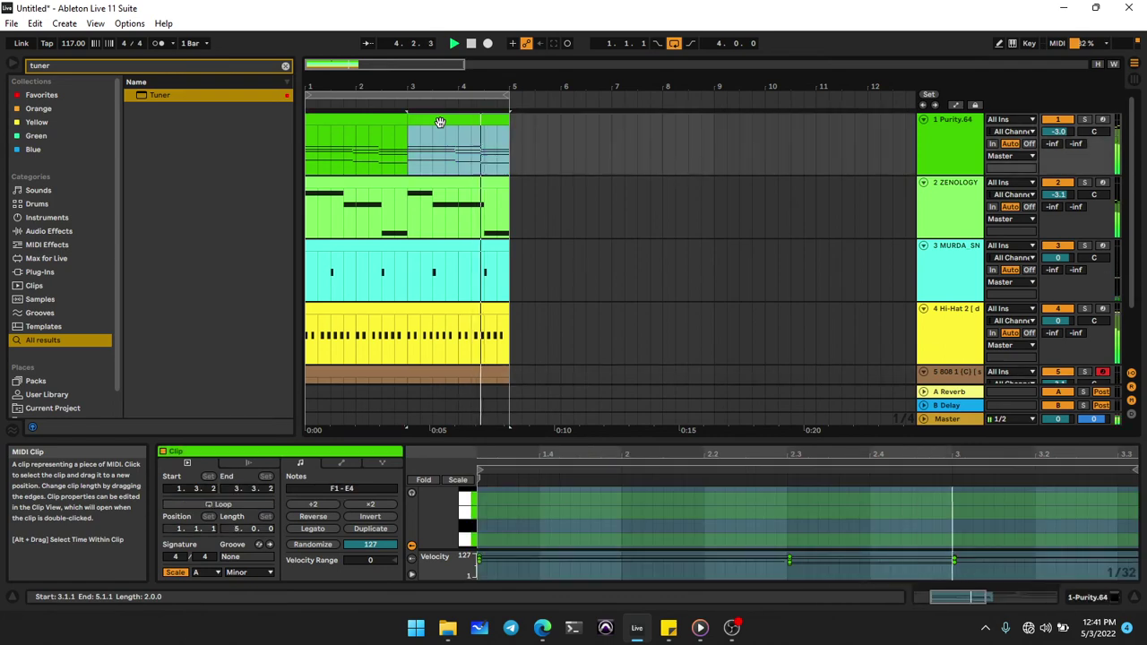
left_click(389, 120, "shift")
key("ctrl+shift+d")
key("ctrl+shift+d")
key("ctrl+shift+d")
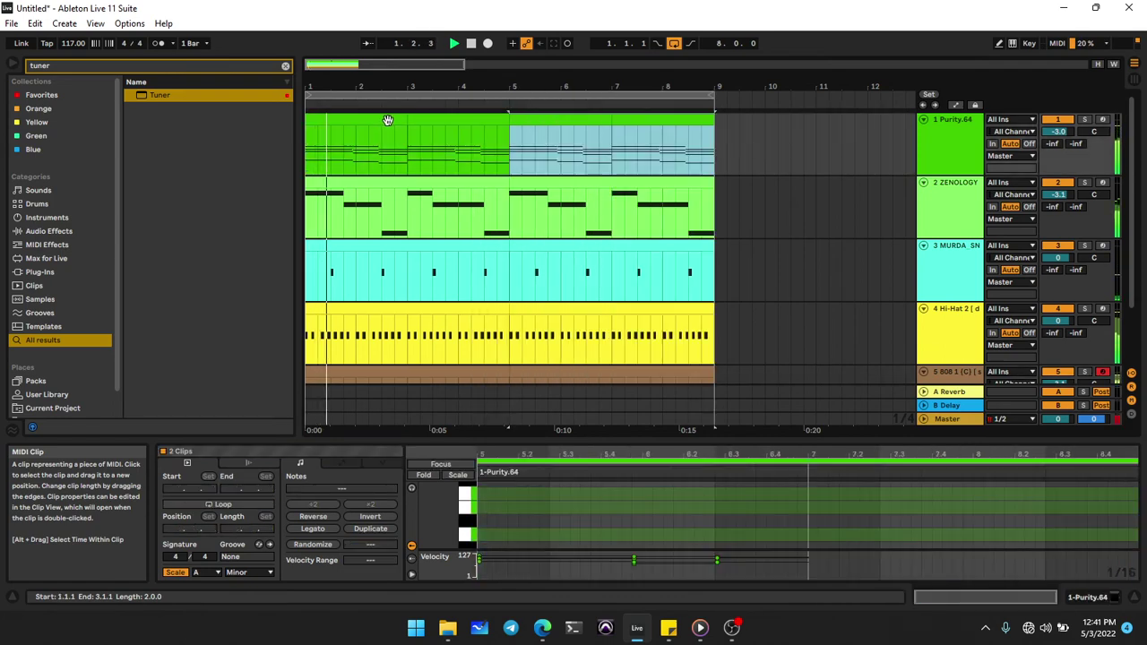
key("ctrl+shift+d")
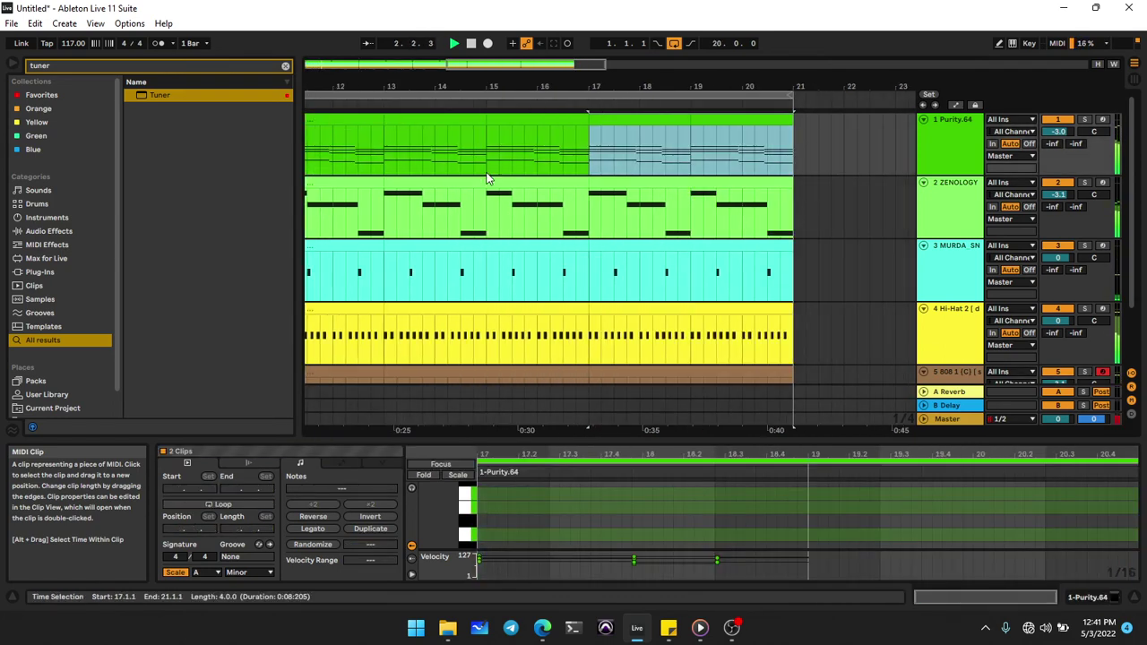
Lower the track volumes to -3.9 dB for the 808, -3.2 dB for ZENOLOGY and -3.7 dB for Purity.64.
scroll(651, 183, "left", 5)
scroll(651, 184, "down", 2)
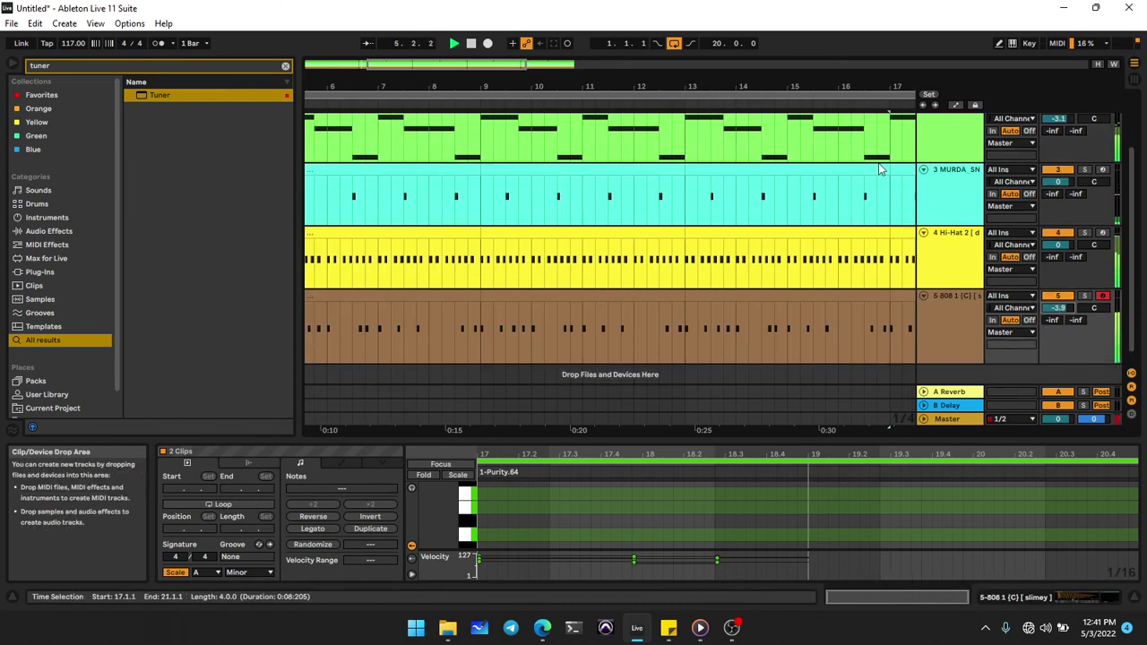
scroll(1056, 172, "up", 2)
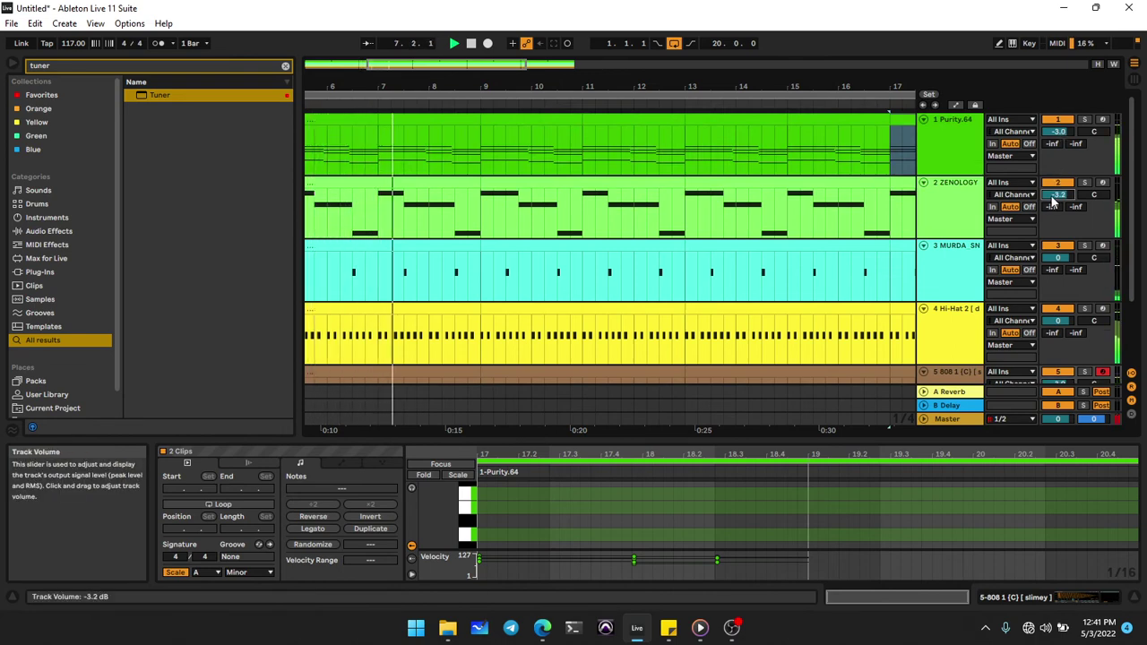
left_click_drag(1058, 132, 1058, 137)
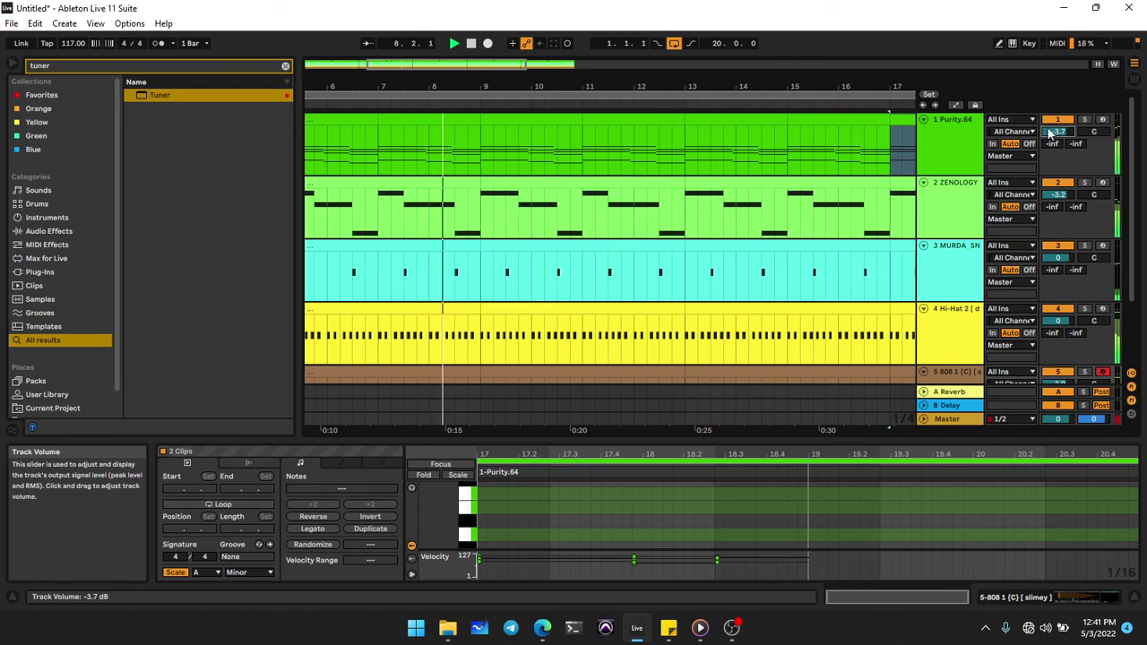
Lower the Hi-Hat track volume to -4.1 dB and the MURDA snare track volume to -1.8 dB.
scroll(1087, 277, "down", 2)
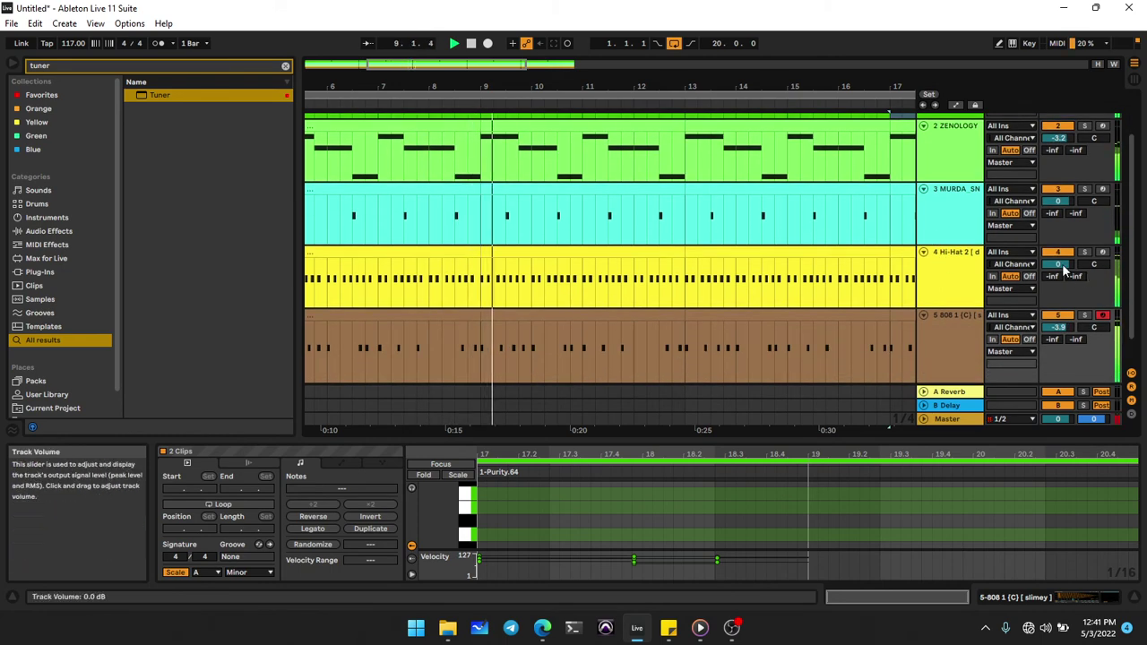
left_click_drag(1063, 266, 1063, 286)
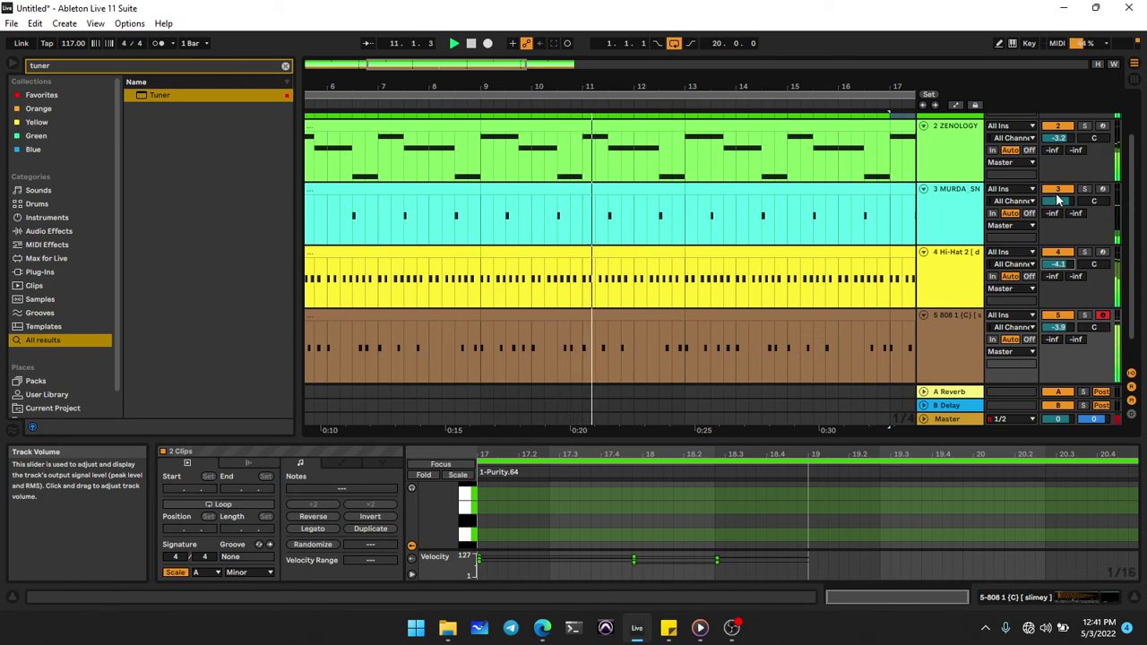
left_click_drag(1059, 203, 1059, 208)
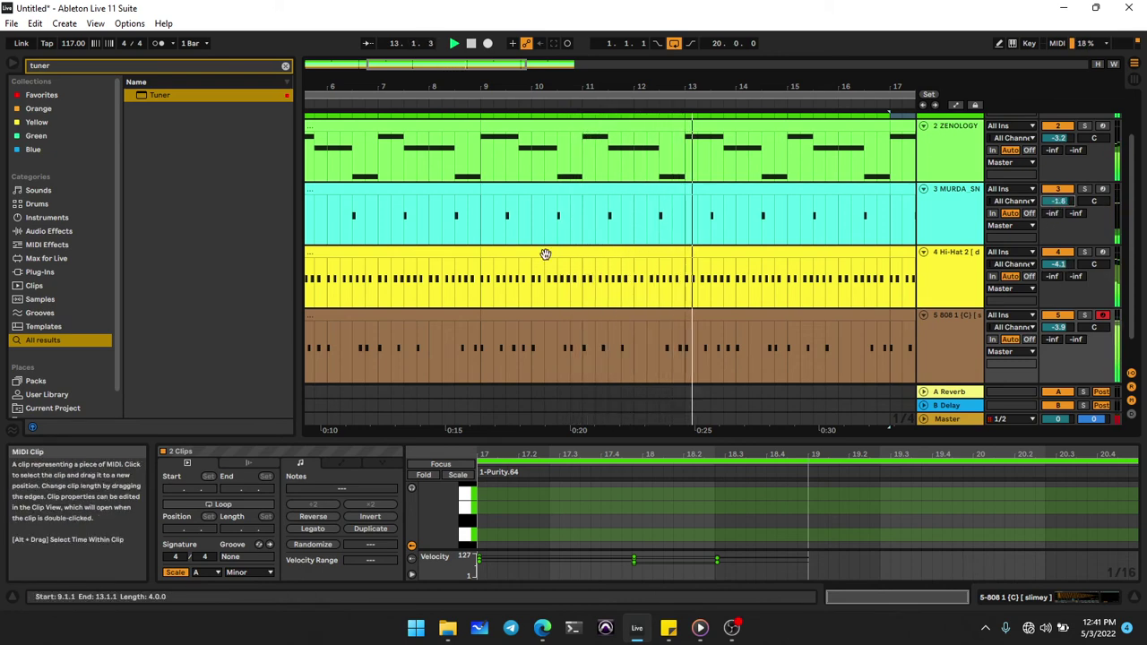
Delete the snare, hi-hat and 808 parts from bars 1 to 4 and restart playback from the beginning.
scroll(406, 190, "left", 5)
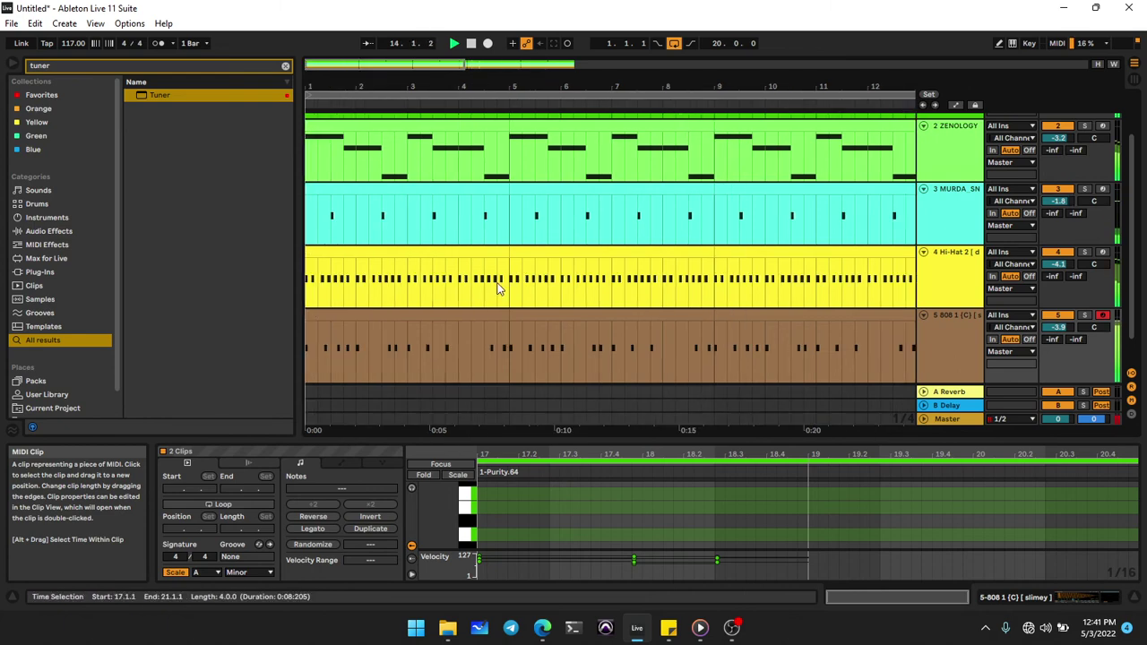
scroll(502, 280, "down", 2)
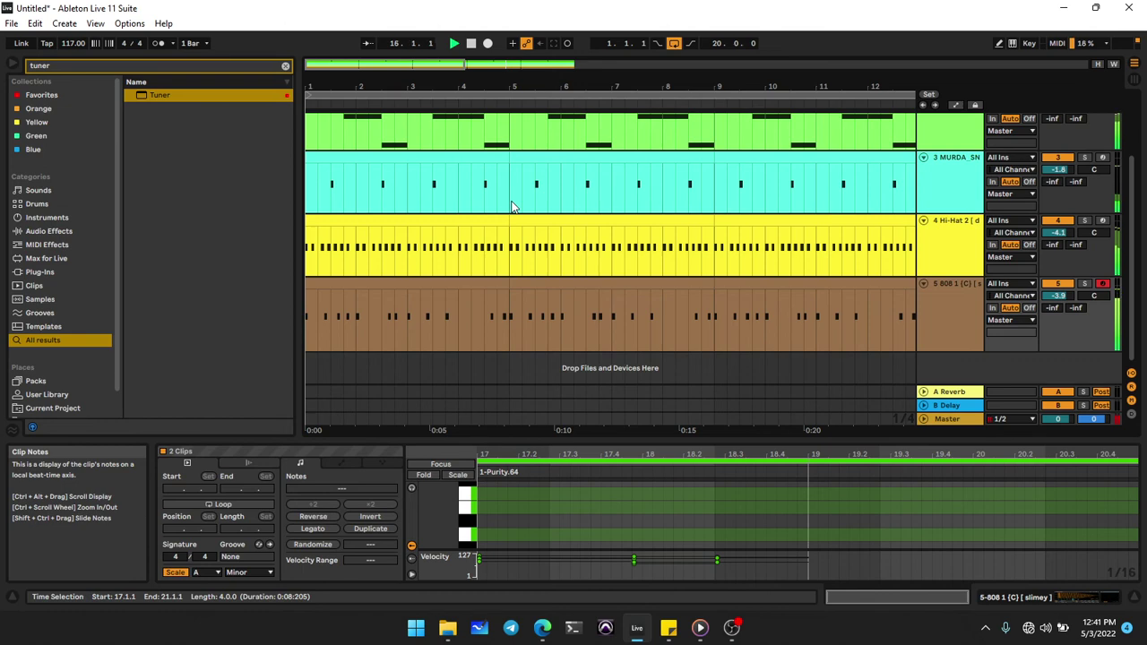
left_click_drag(512, 207, 170, 504)
key("Delete")
key("space")
key("space")
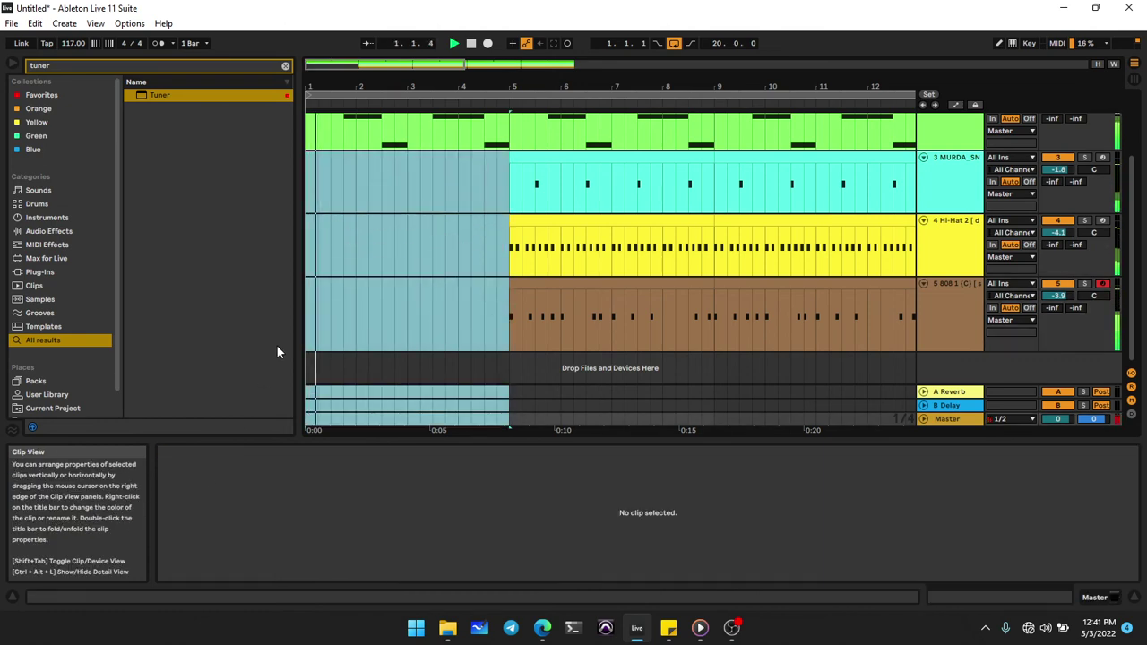
left_click(309, 275)
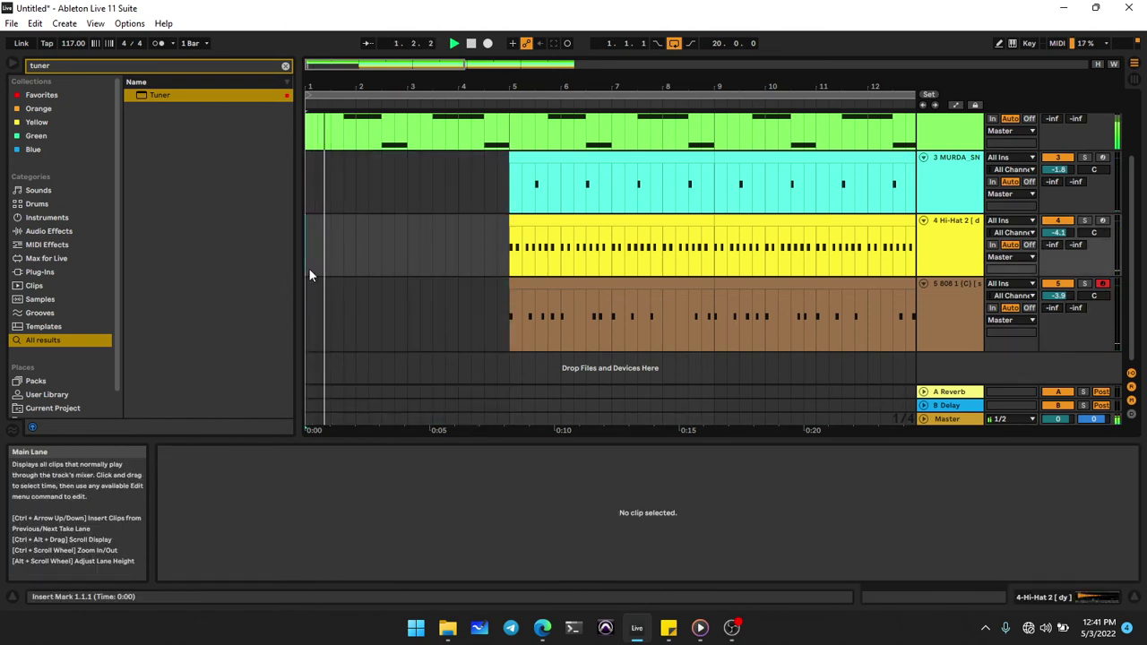
scroll(409, 240, "up", 3)
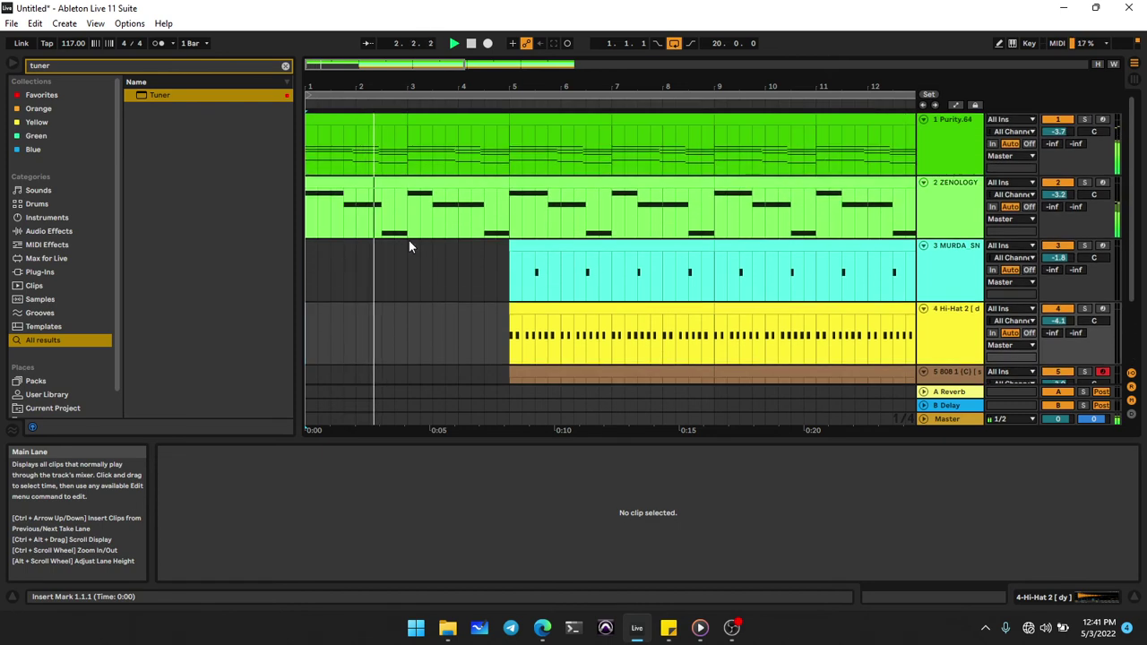
Delete the 808 clip spanning bars 5 to 8 and clear the time selection.
scroll(533, 287, "down", 3)
left_click(557, 293)
key("Delete")
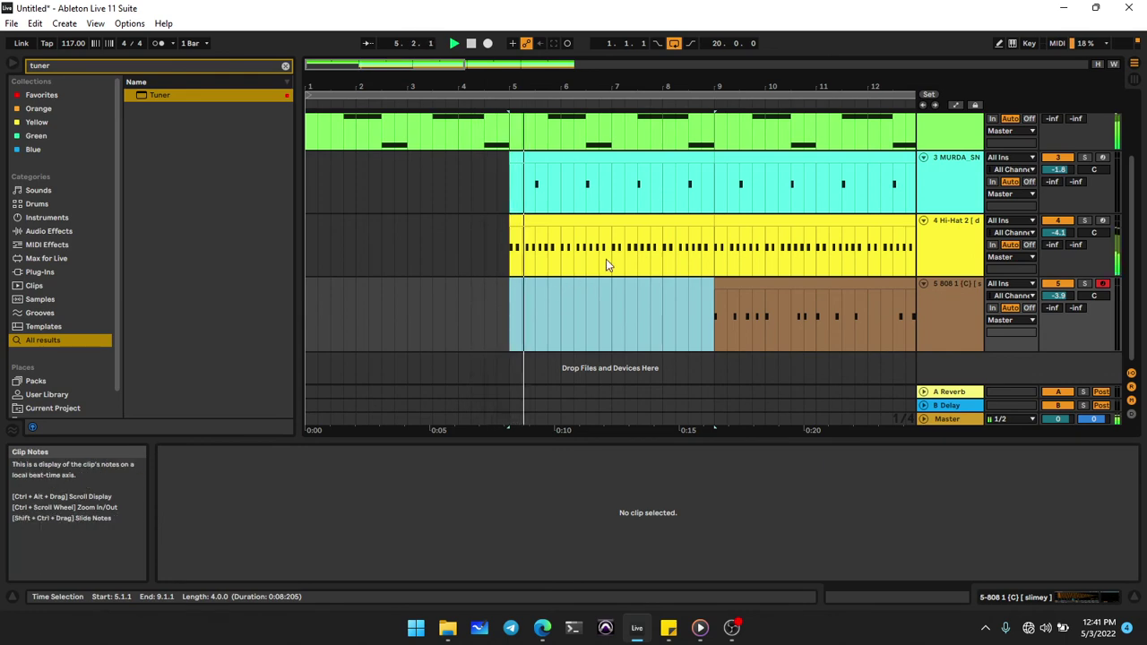
left_click(612, 290)
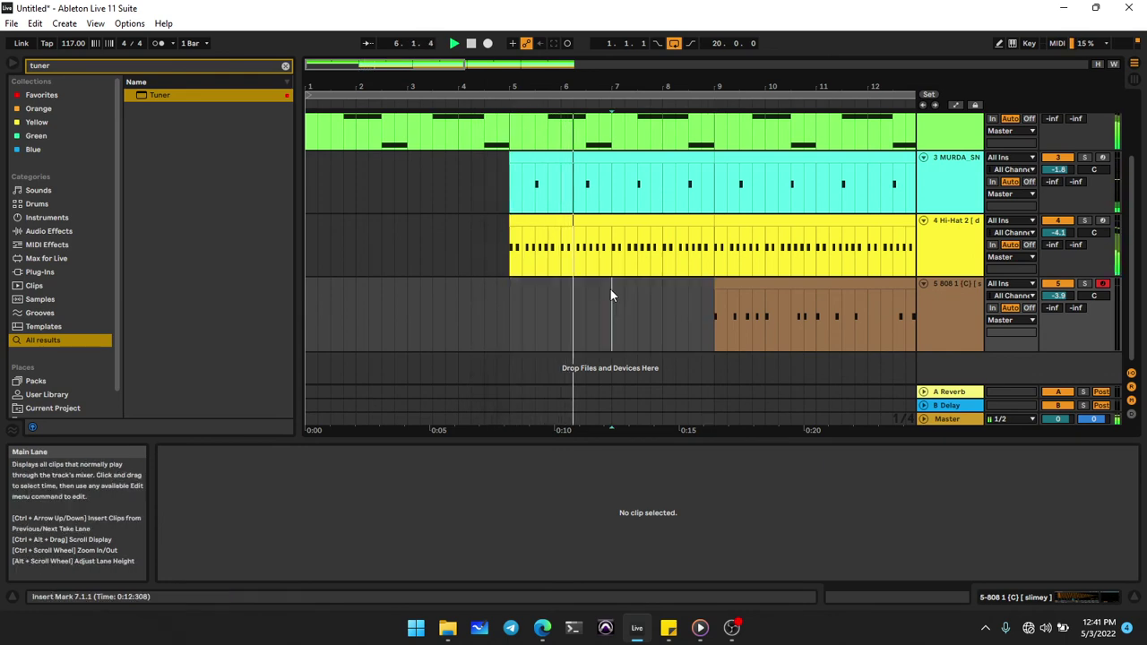
Add the HalfTime-64bit effect from the Favorites collection to the ZENOLOGY track.
scroll(611, 295, "up", 3)
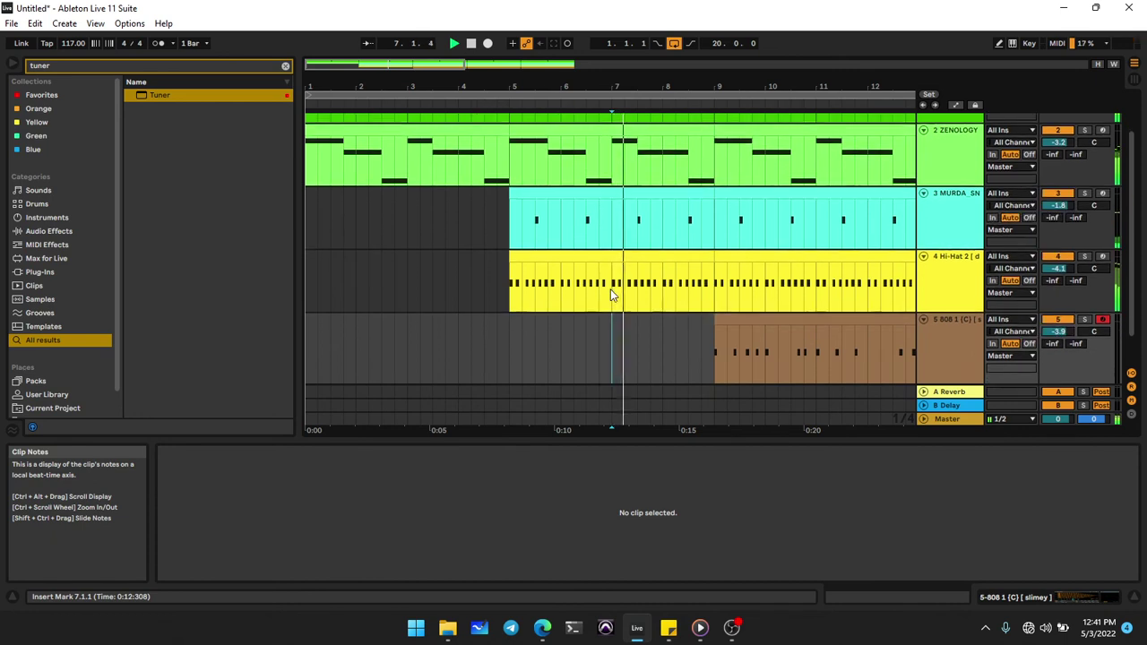
scroll(611, 291, "right", 3)
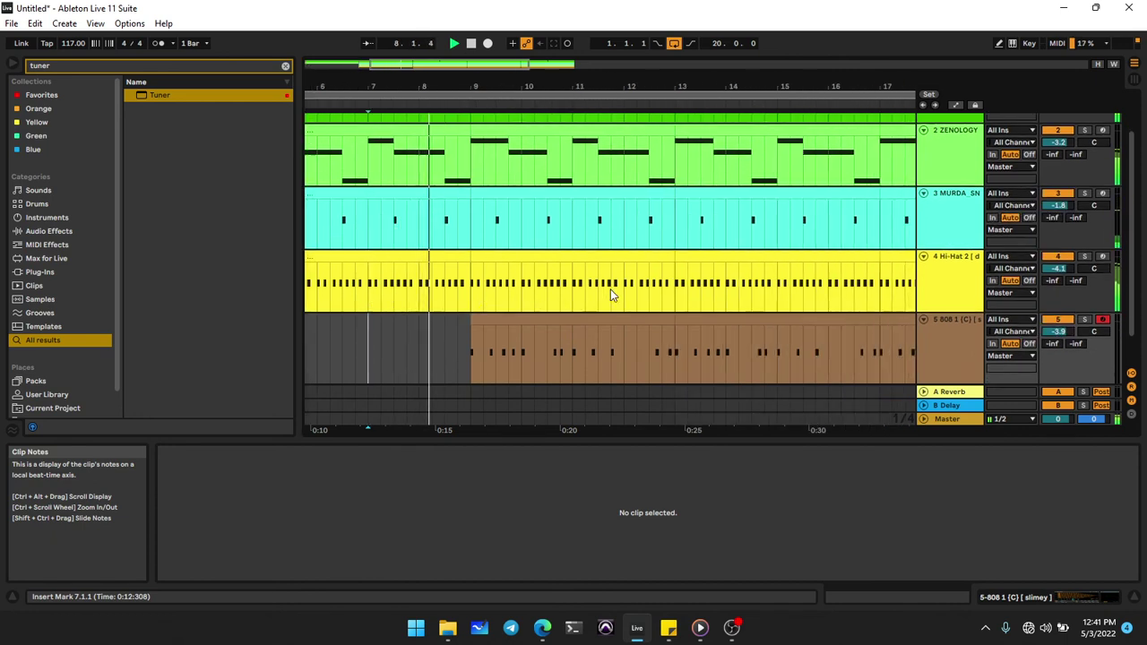
scroll(611, 293, "right", 2)
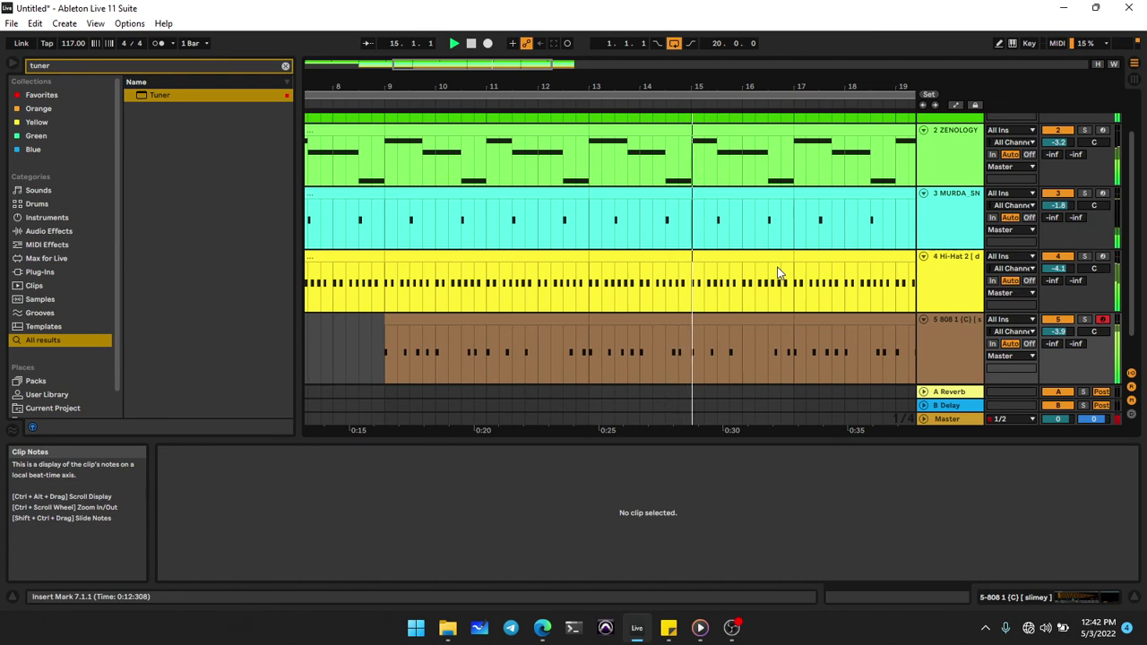
scroll(778, 272, "up", 2)
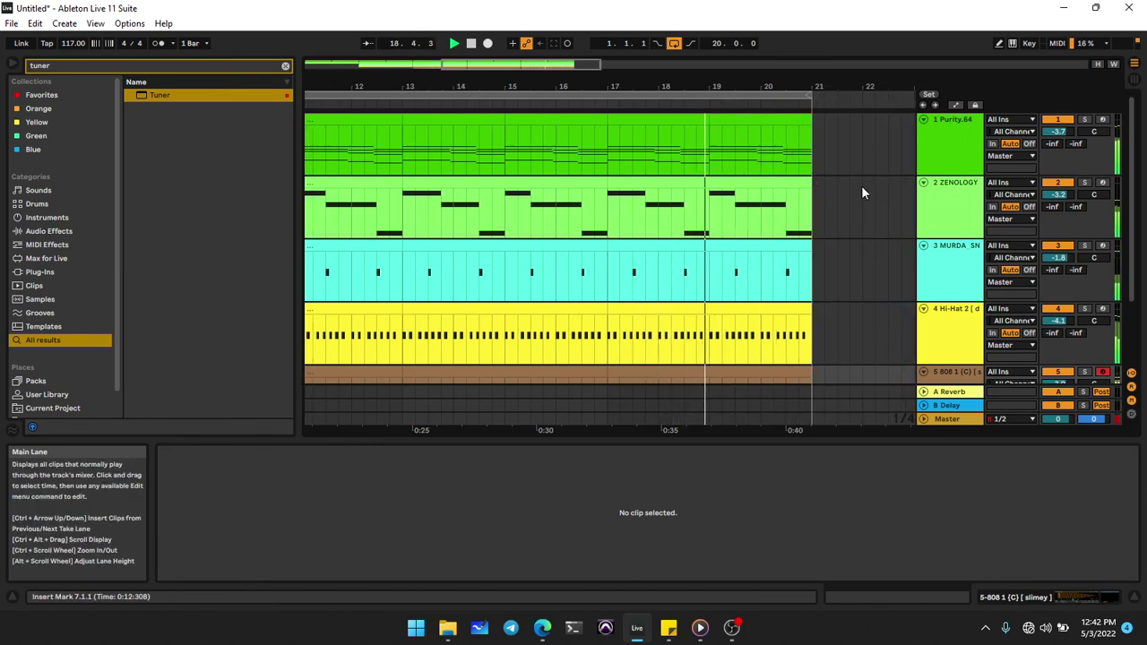
left_click(952, 214)
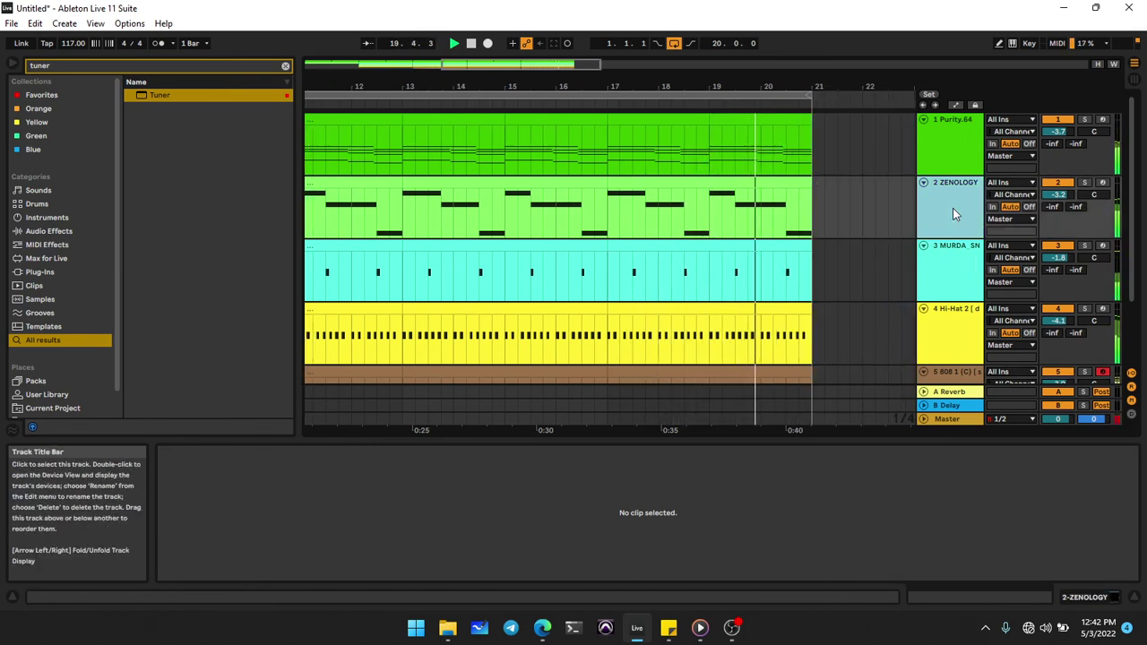
double_click(953, 211)
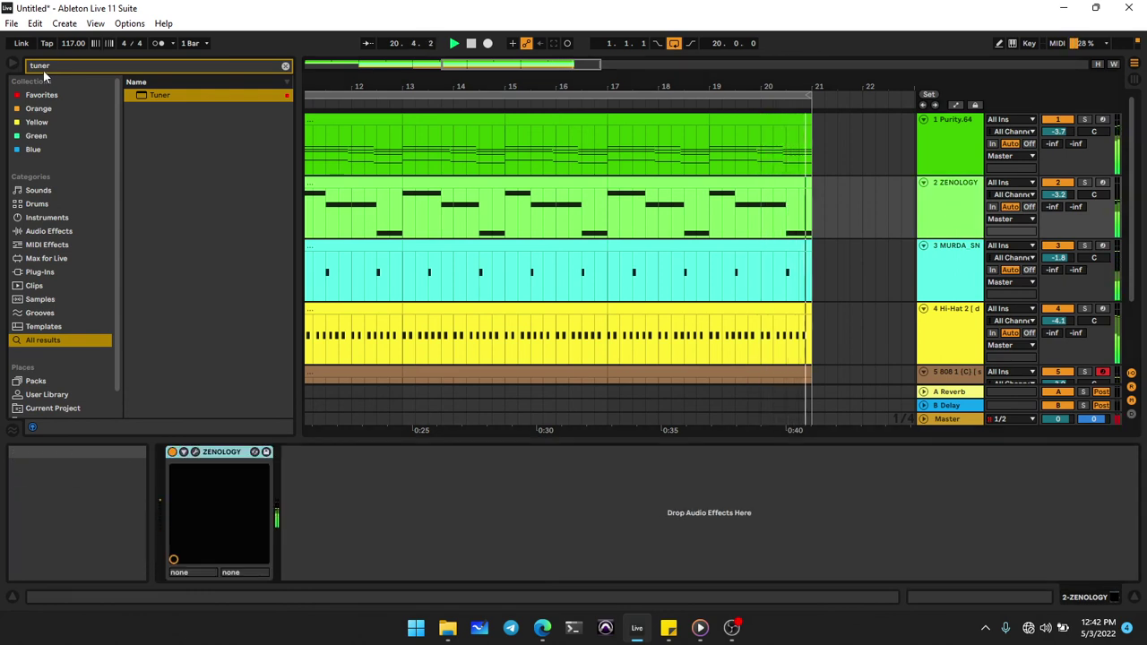
left_click(42, 94)
left_click(284, 65)
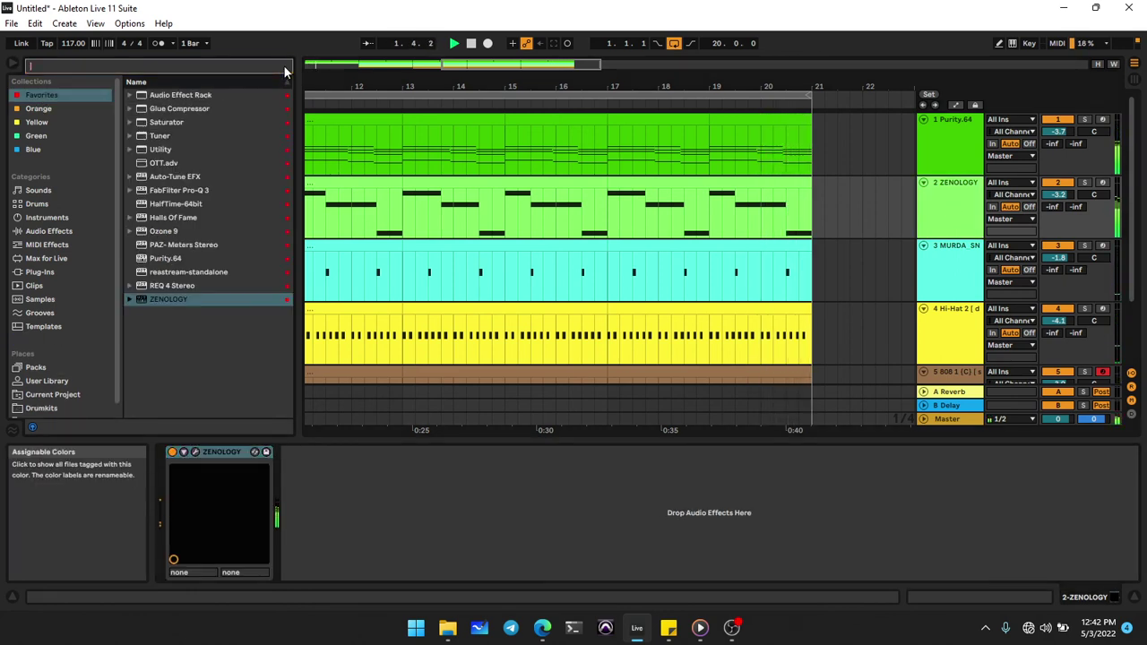
double_click(173, 203)
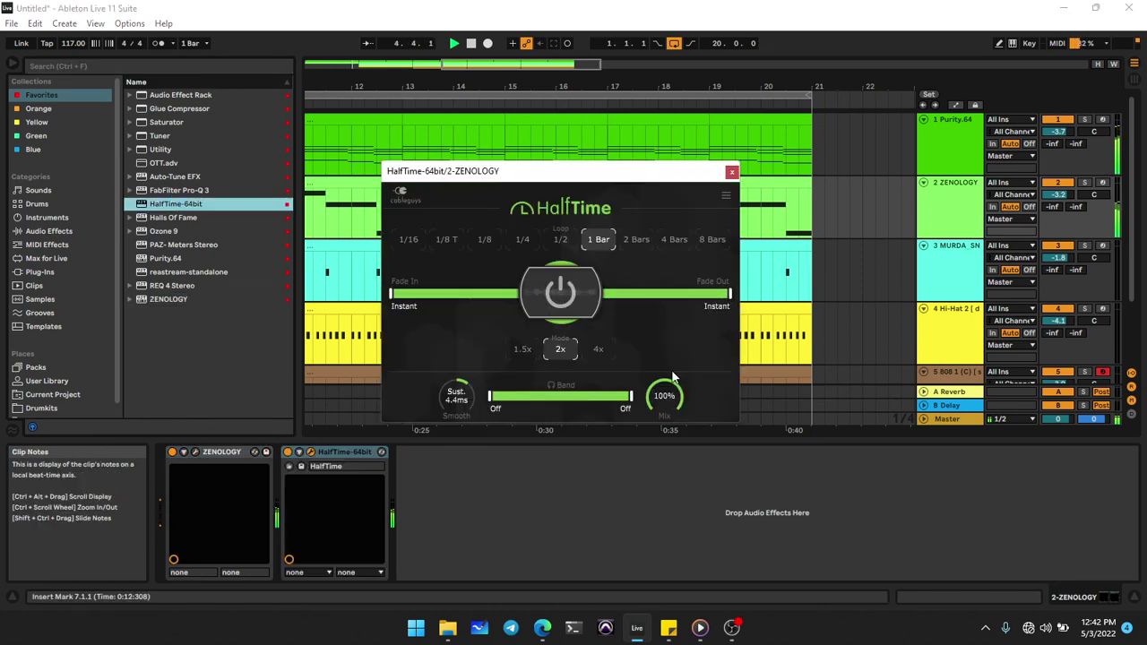
Try HalfTime loop lengths of 1/2 and 1/4, raise the low Bend to 42.6 Hz and return the loop to 1 Bar at 100% mix.
left_click(567, 240)
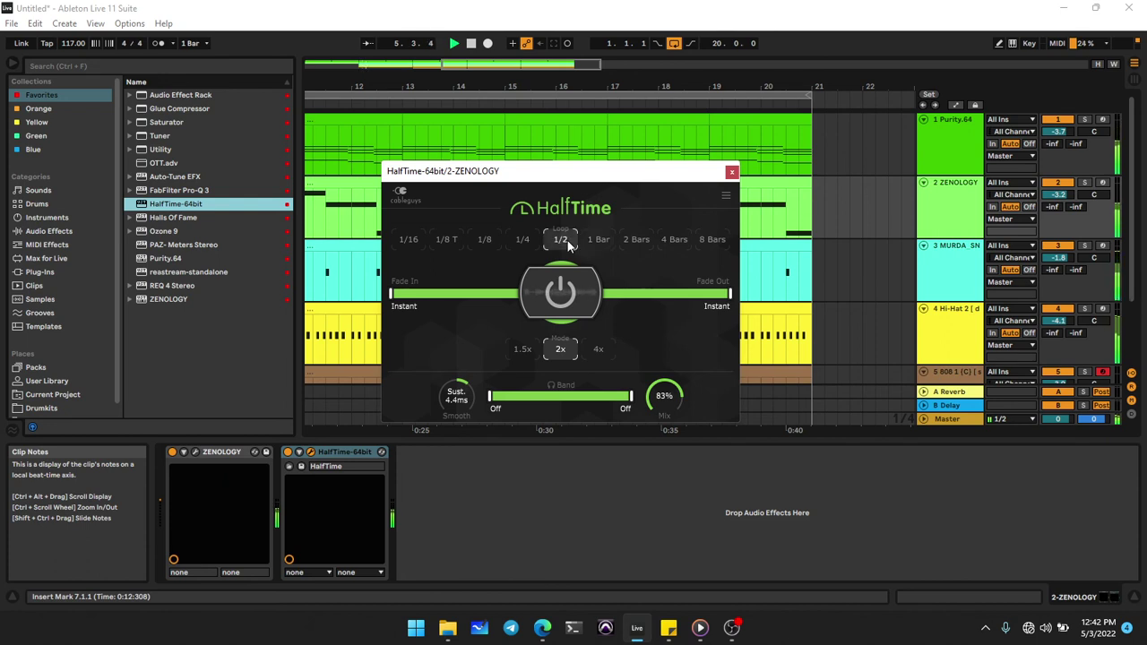
left_click(535, 240)
double_click(666, 399)
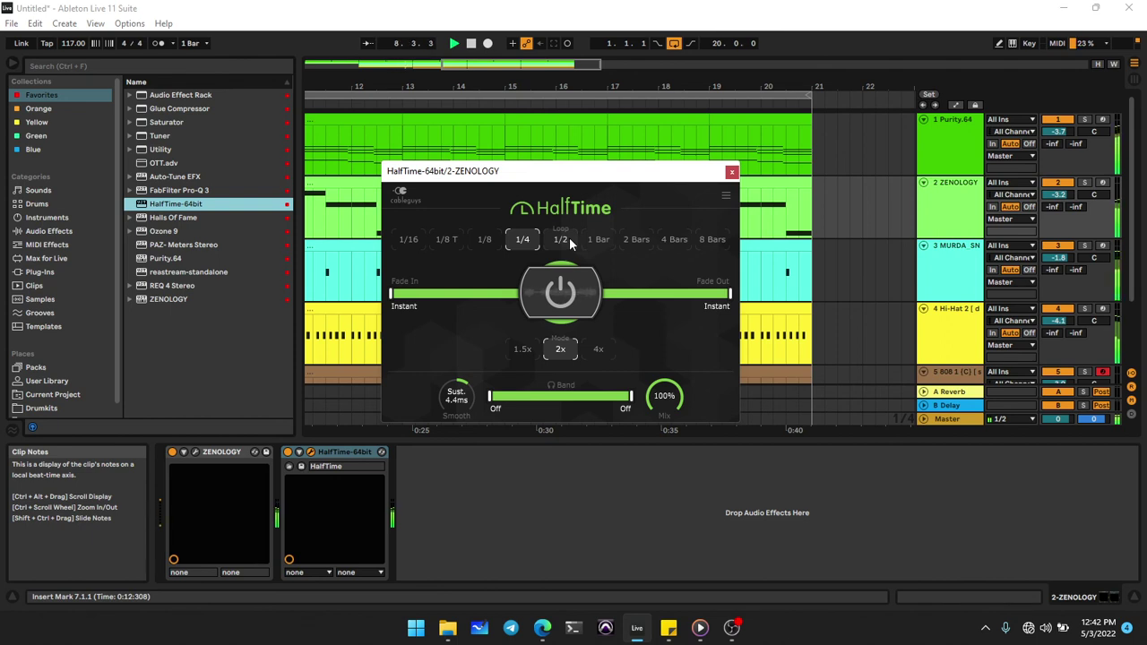
left_click(570, 242)
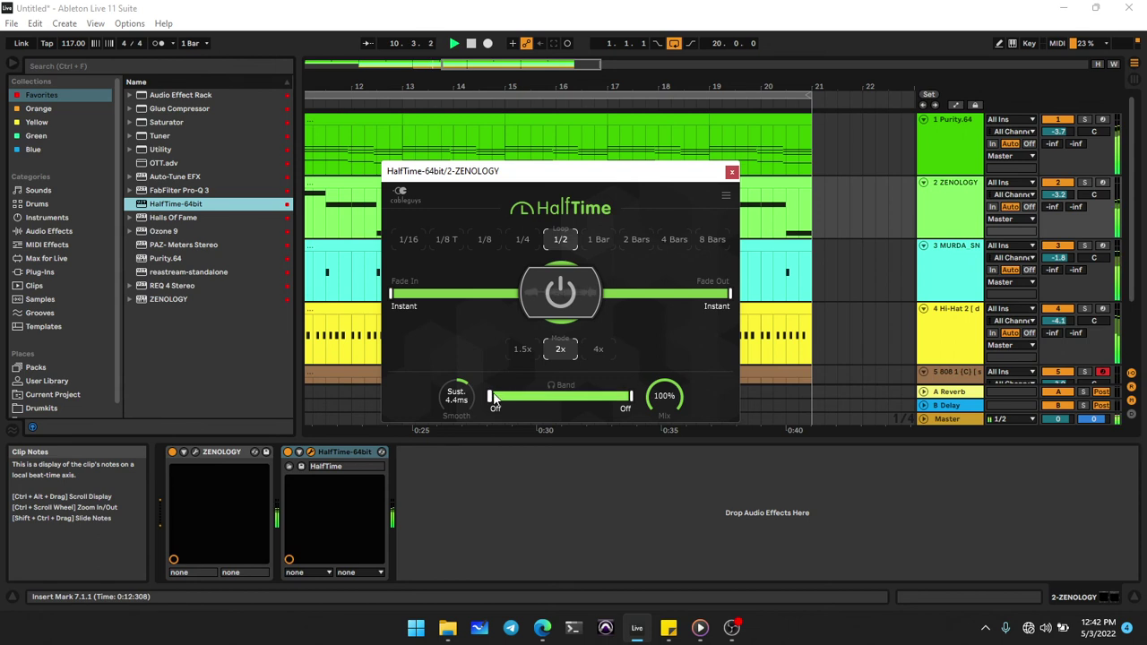
left_click_drag(497, 398, 503, 401)
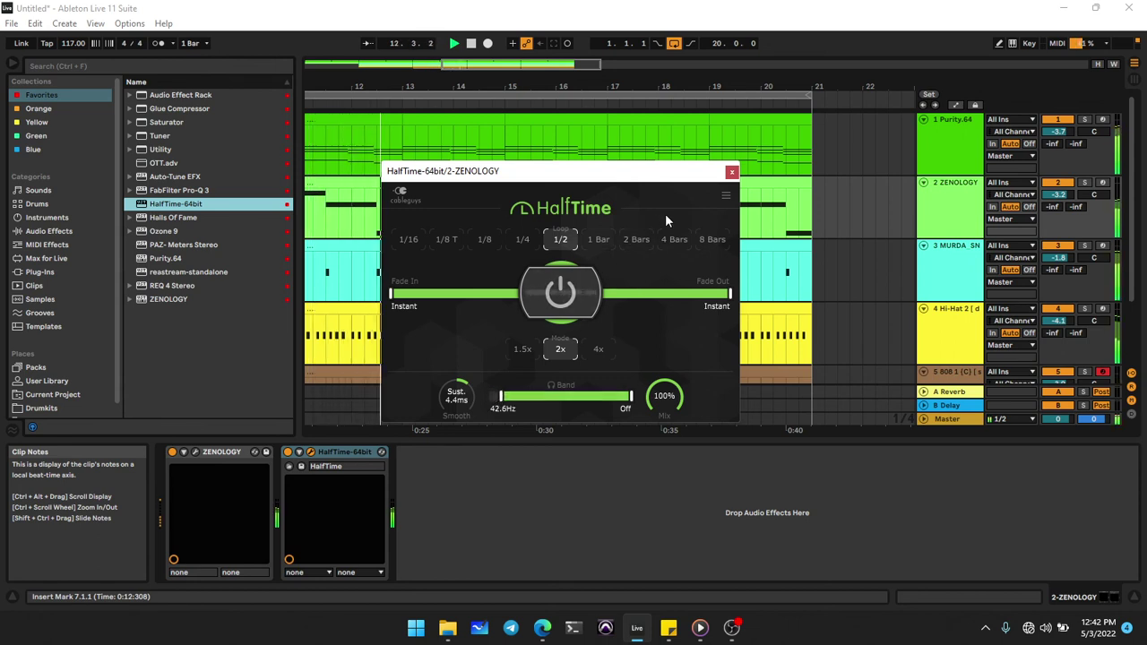
left_click(591, 244)
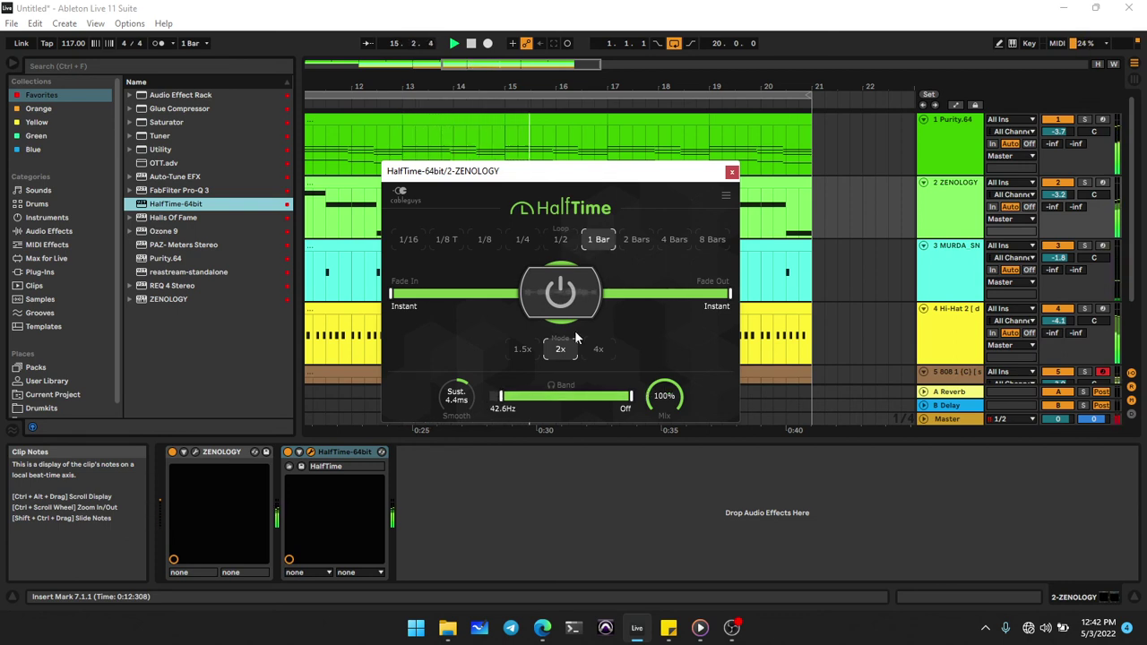
Close the HalfTime window and deactivate the effect on the ZENOLOGY track.
left_click(731, 173)
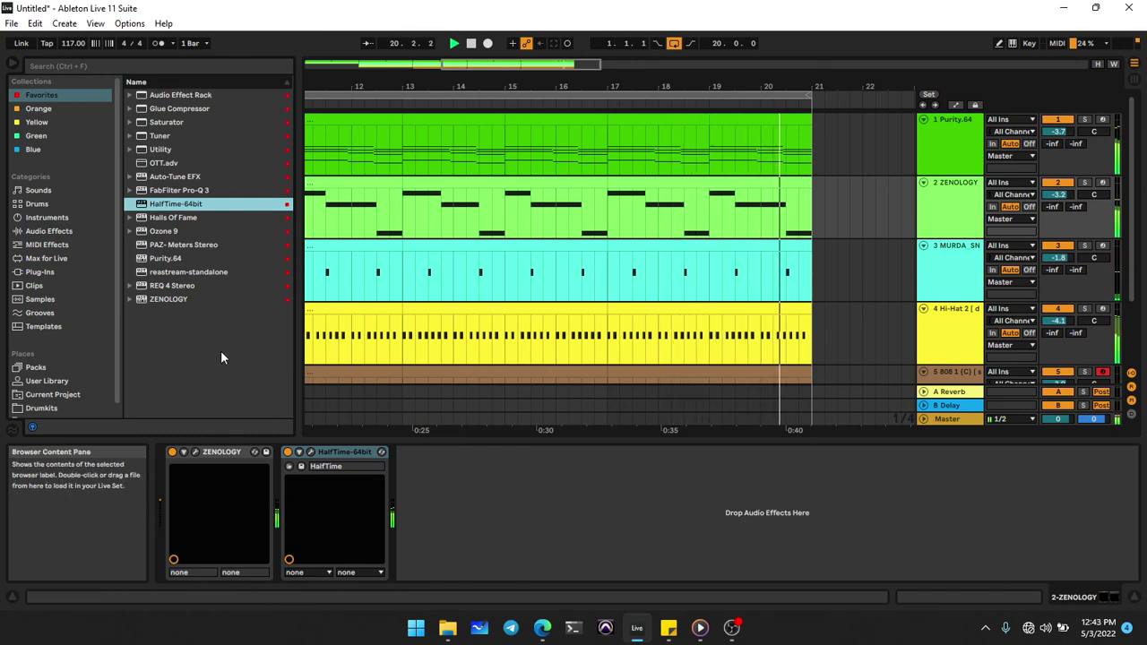
left_click(287, 453)
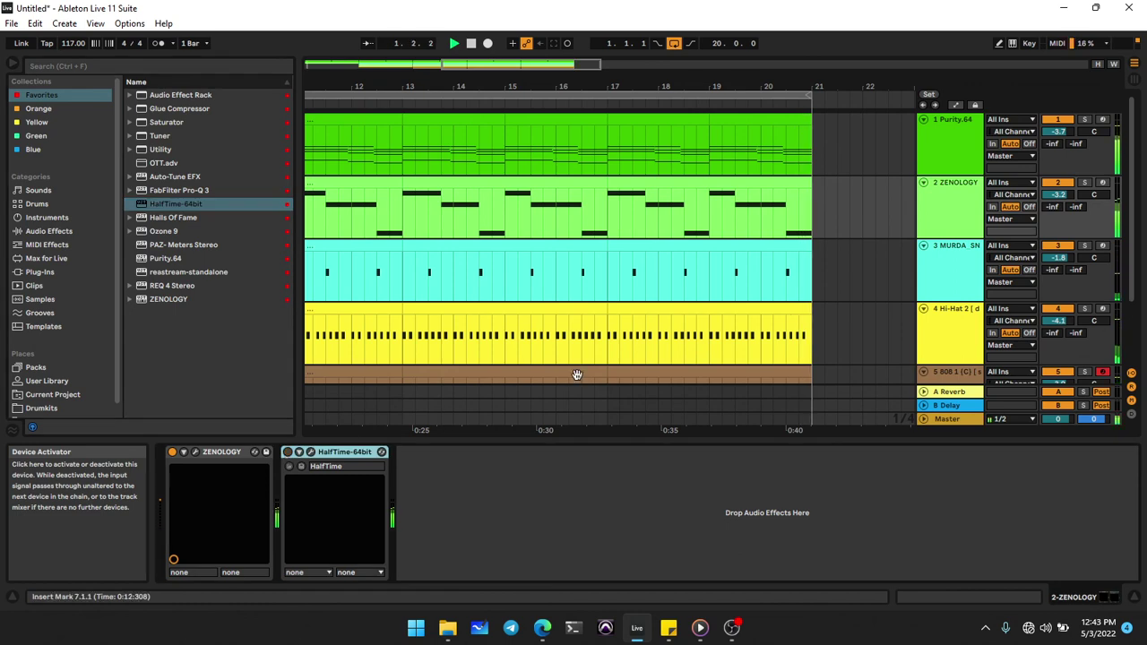
Duplicate the time from bar 17 to 21 across all tracks, extending the arrangement to 24 bars, and clear the selection.
left_click(367, 259)
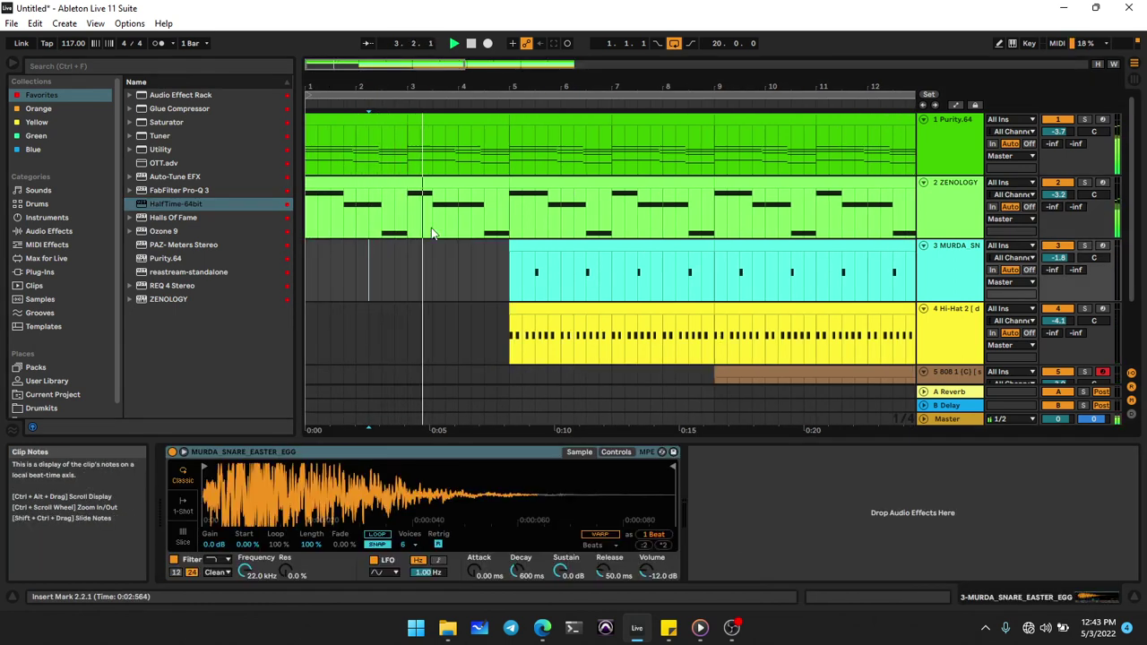
key("minus")
key("minus")
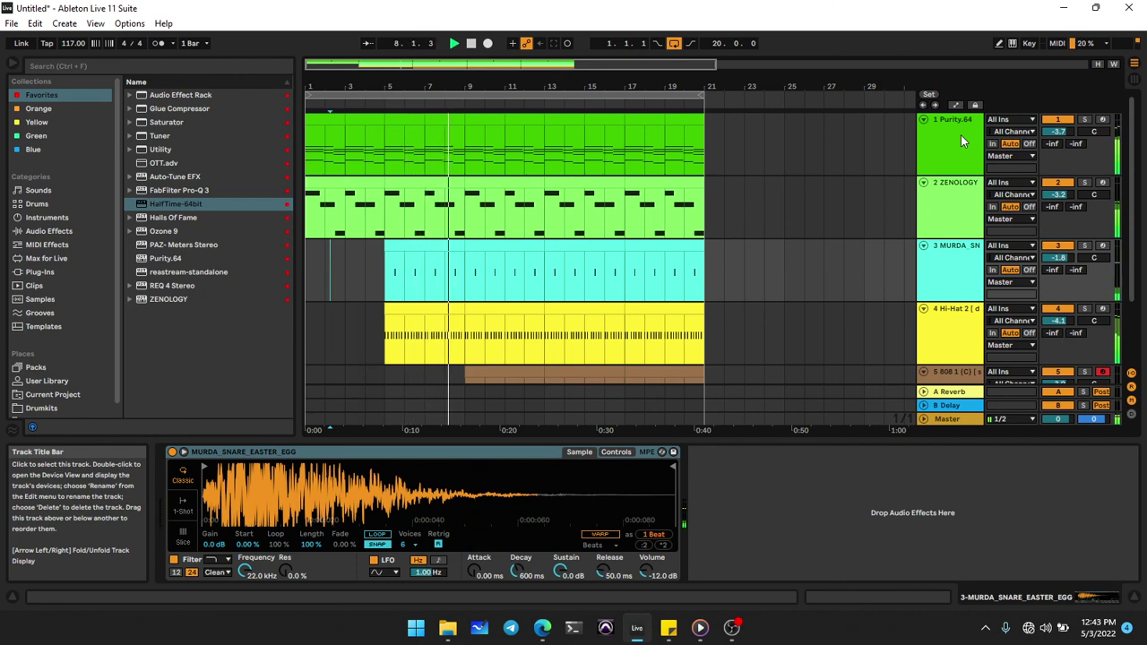
left_click_drag(626, 130, 654, 122)
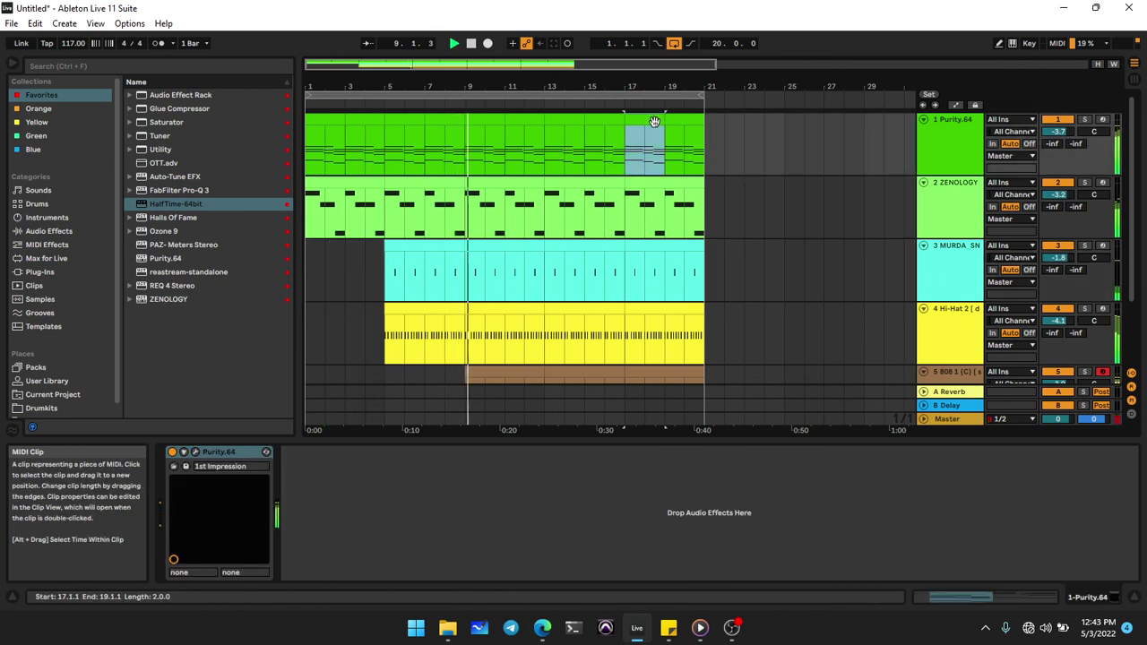
left_click(693, 122, "shift")
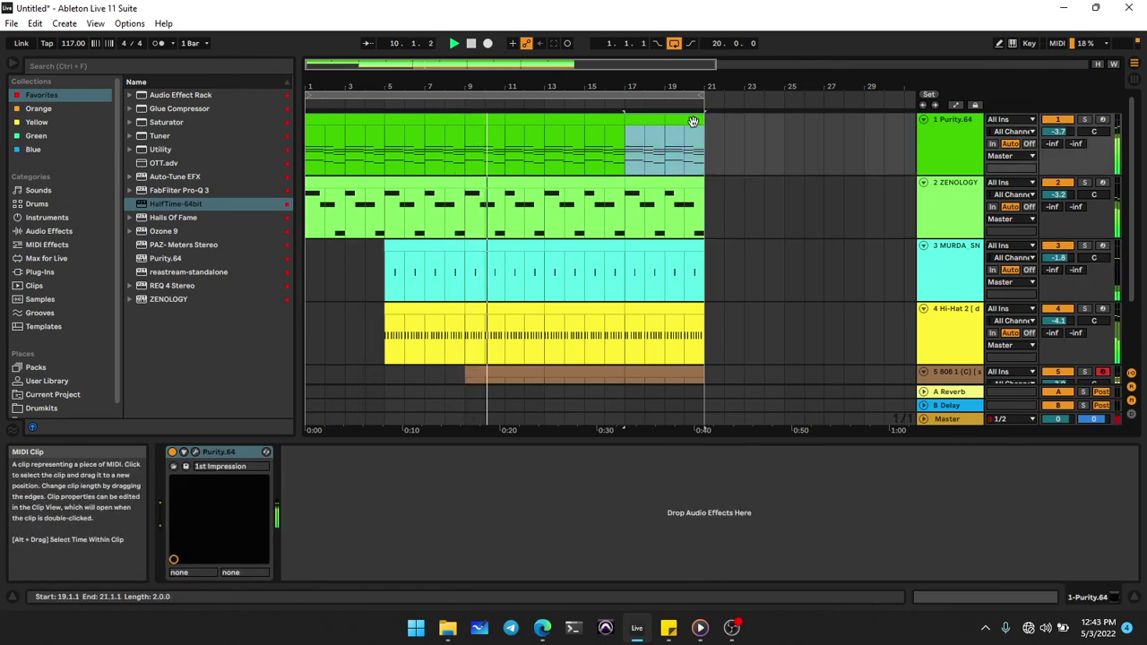
key("ctrl+shift+d")
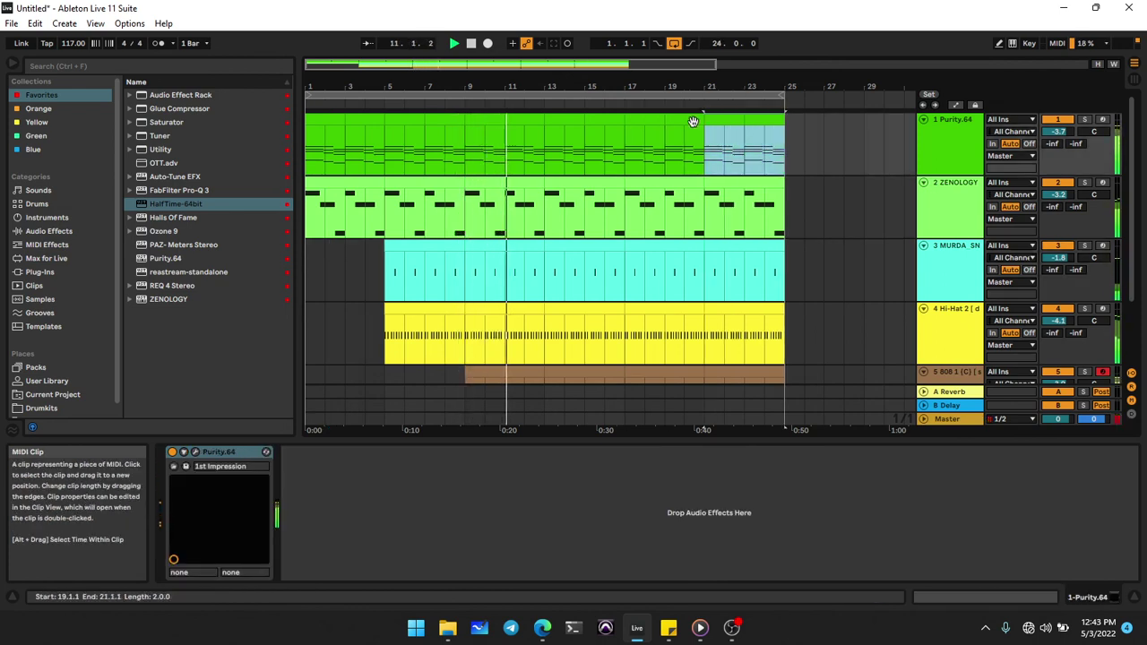
left_click(789, 222)
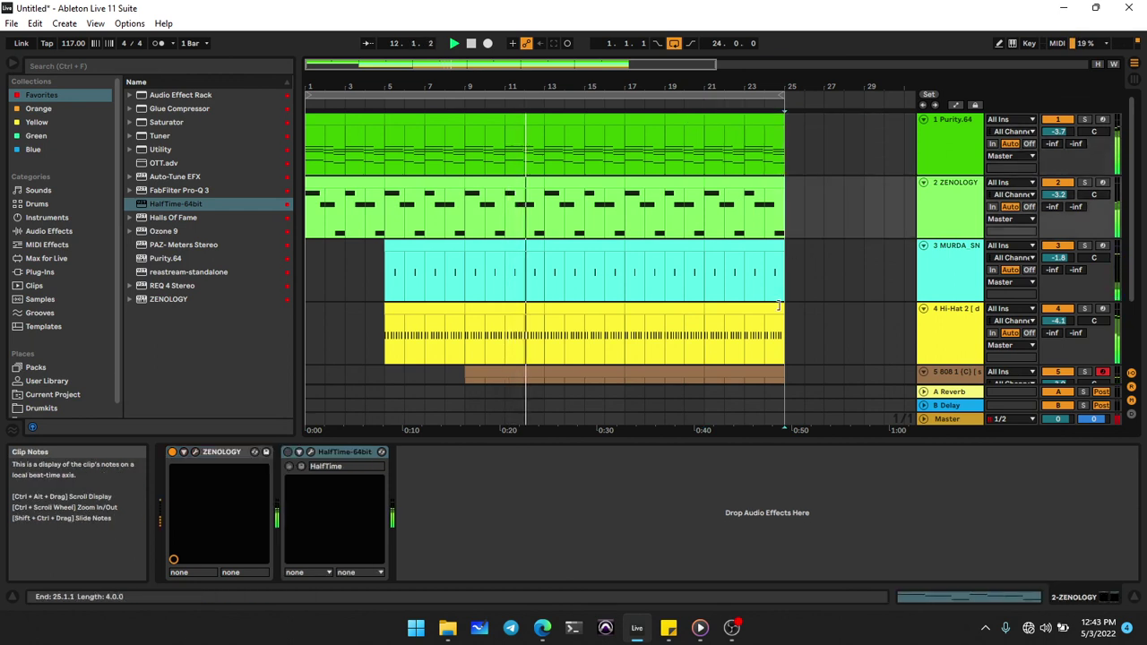
Trim the end of the last Hi-Hat 2 clip to bar 23, then extend it to bar 24.
left_click_drag(779, 309, 745, 320)
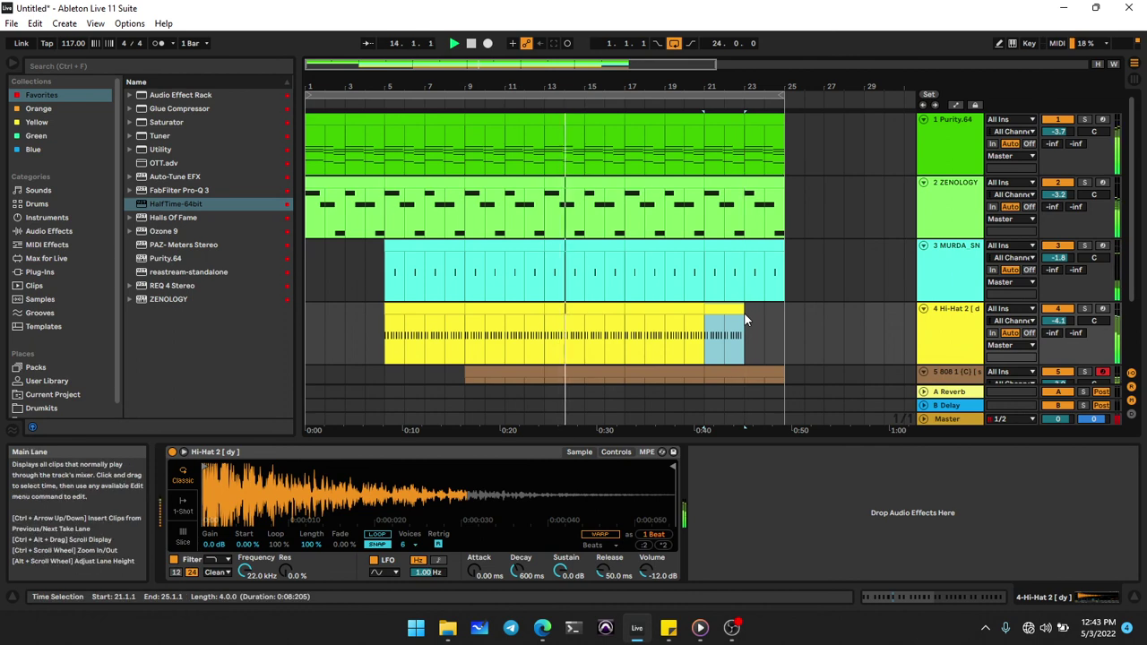
left_click(793, 305)
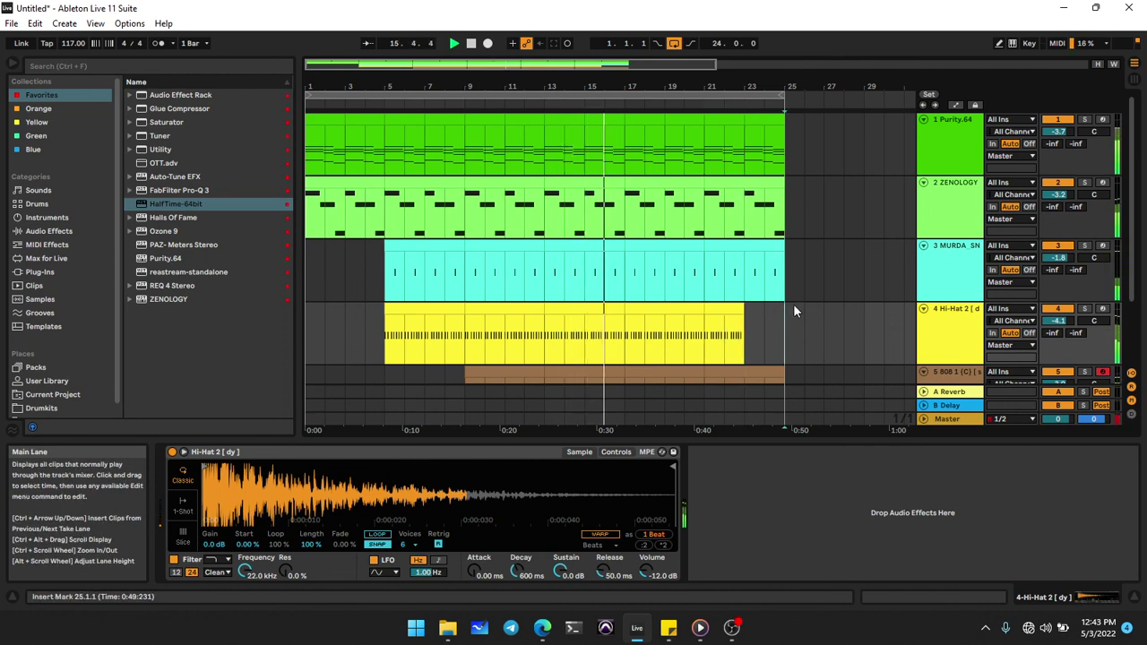
left_click_drag(745, 309, 758, 309)
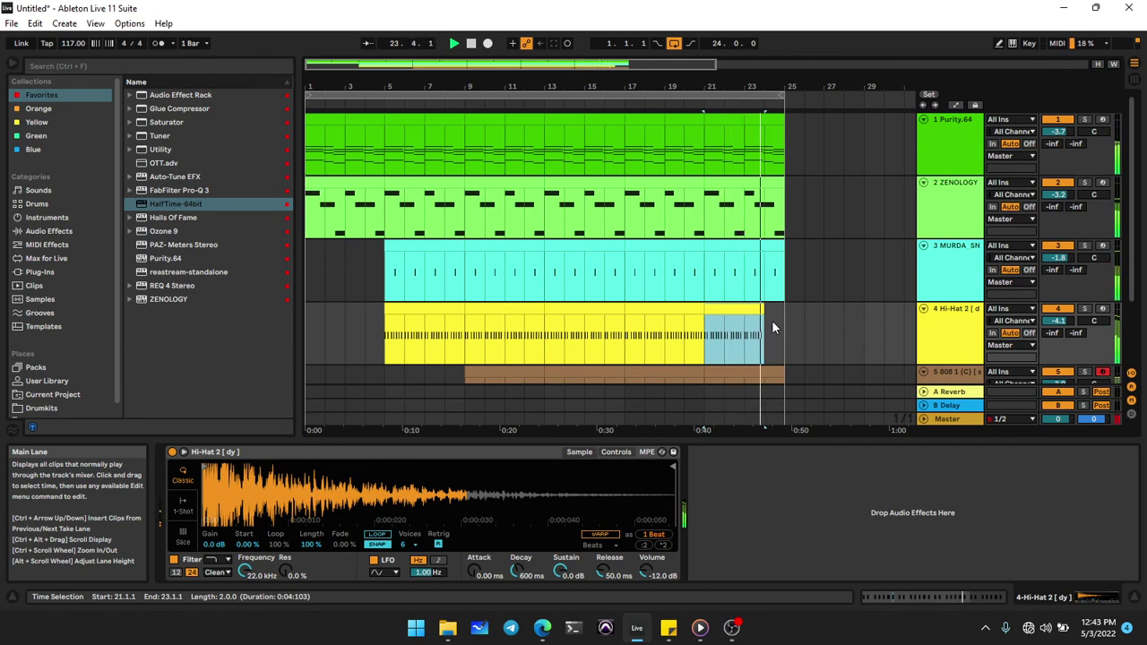
left_click(732, 627)
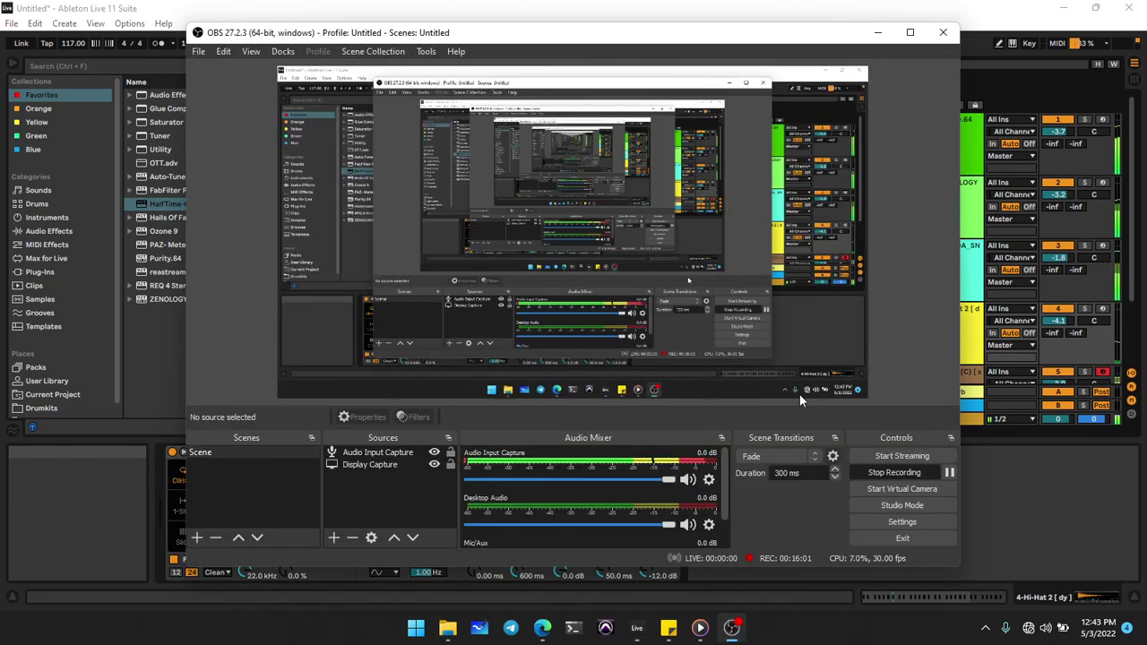